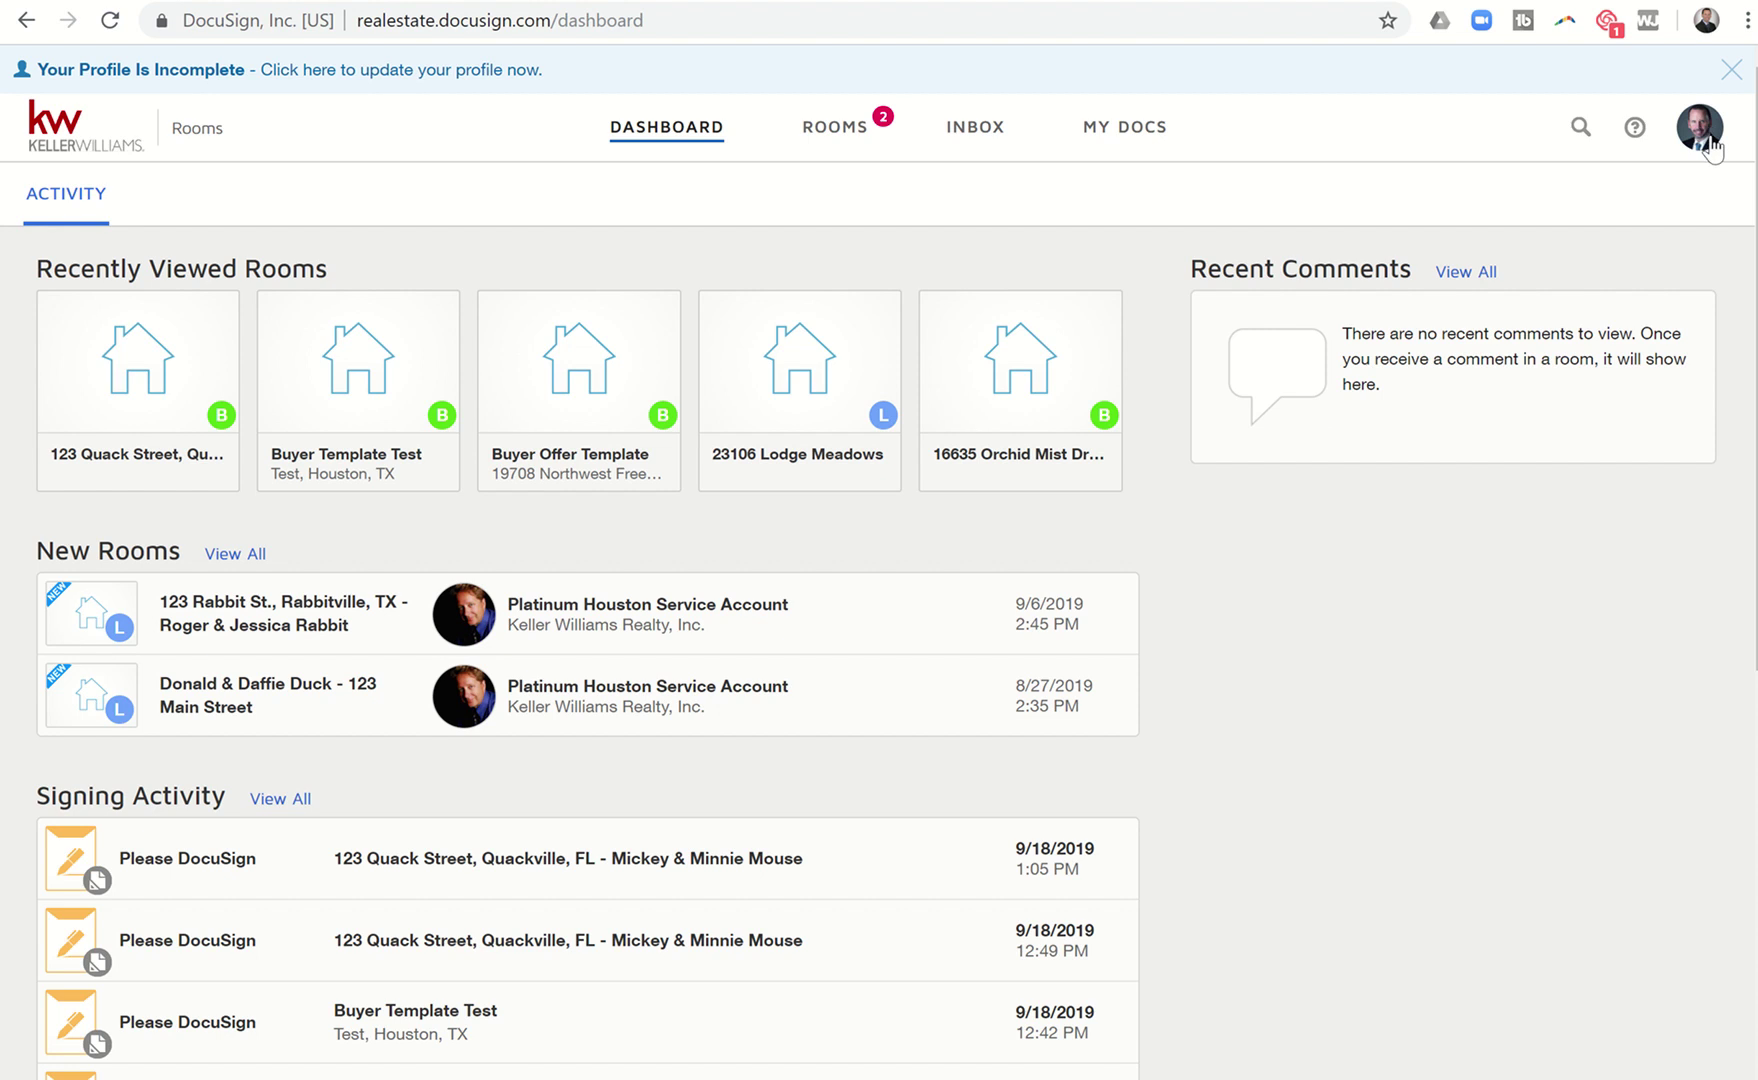
# Switch from Rooms to eSignature from the account menu, then dismiss the account options.
pyautogui.click(1712, 148)
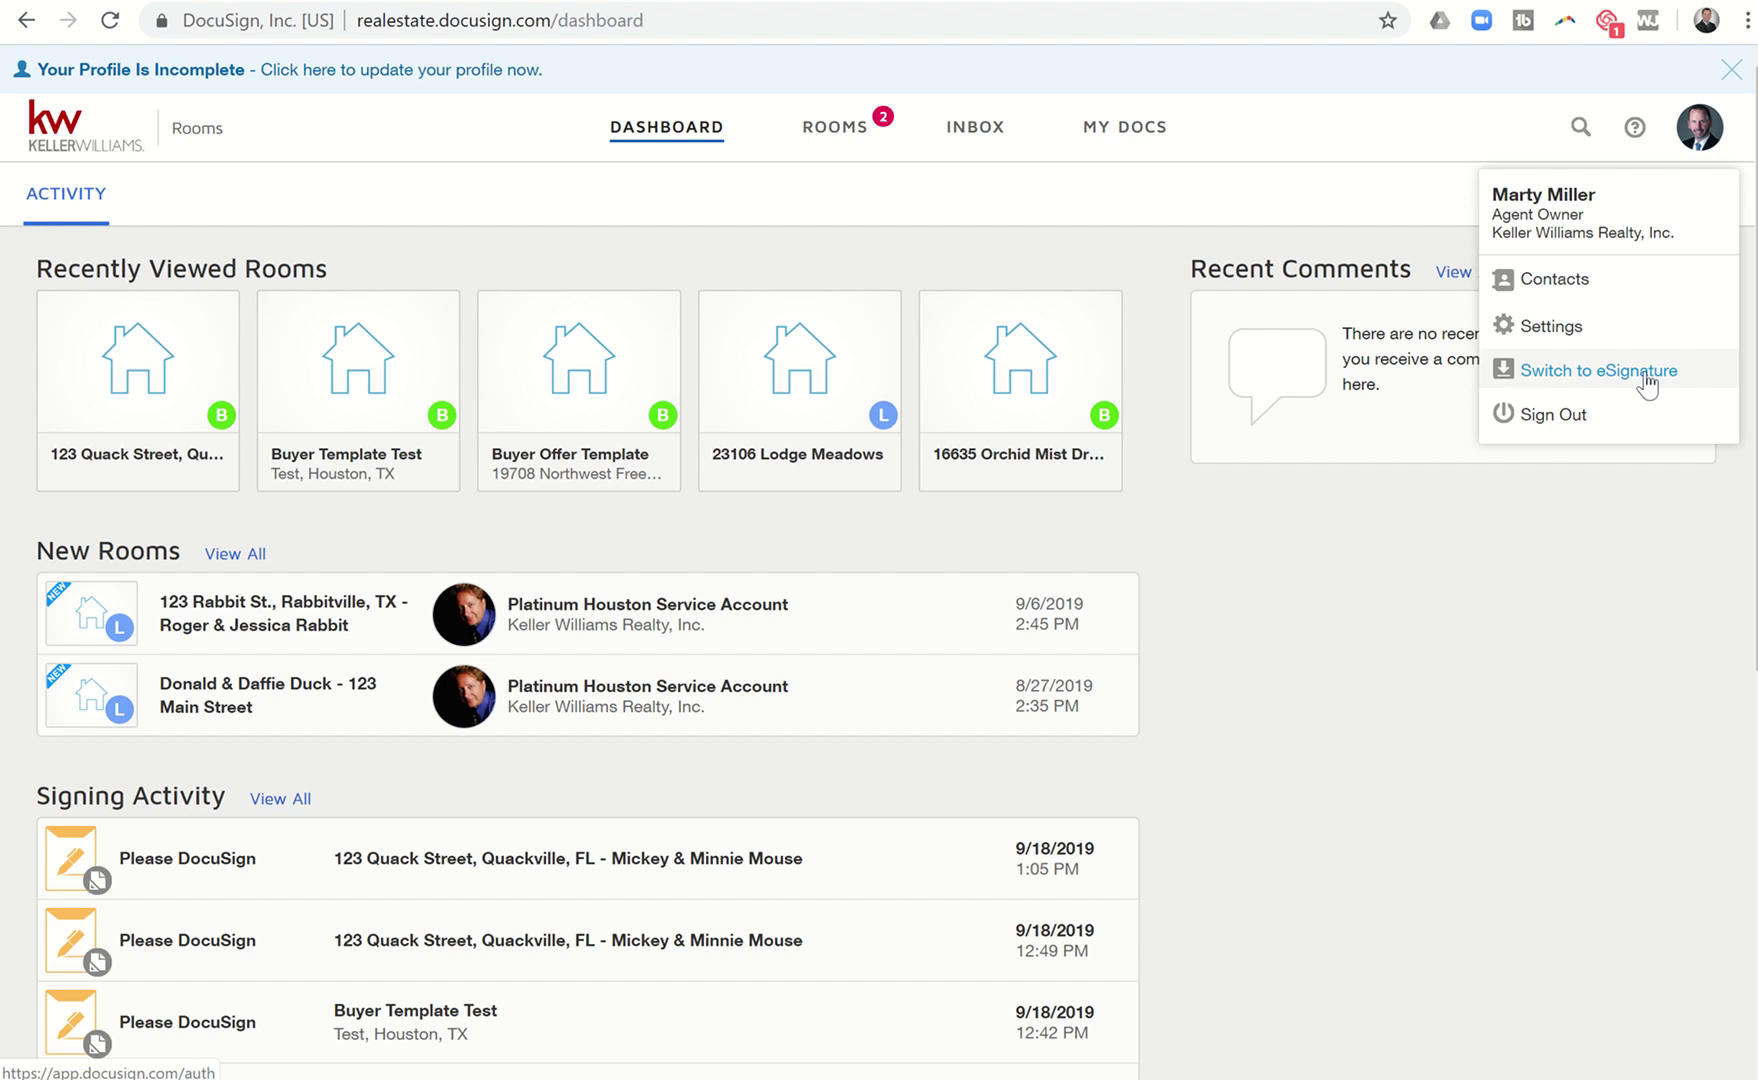
pyautogui.click(1645, 372)
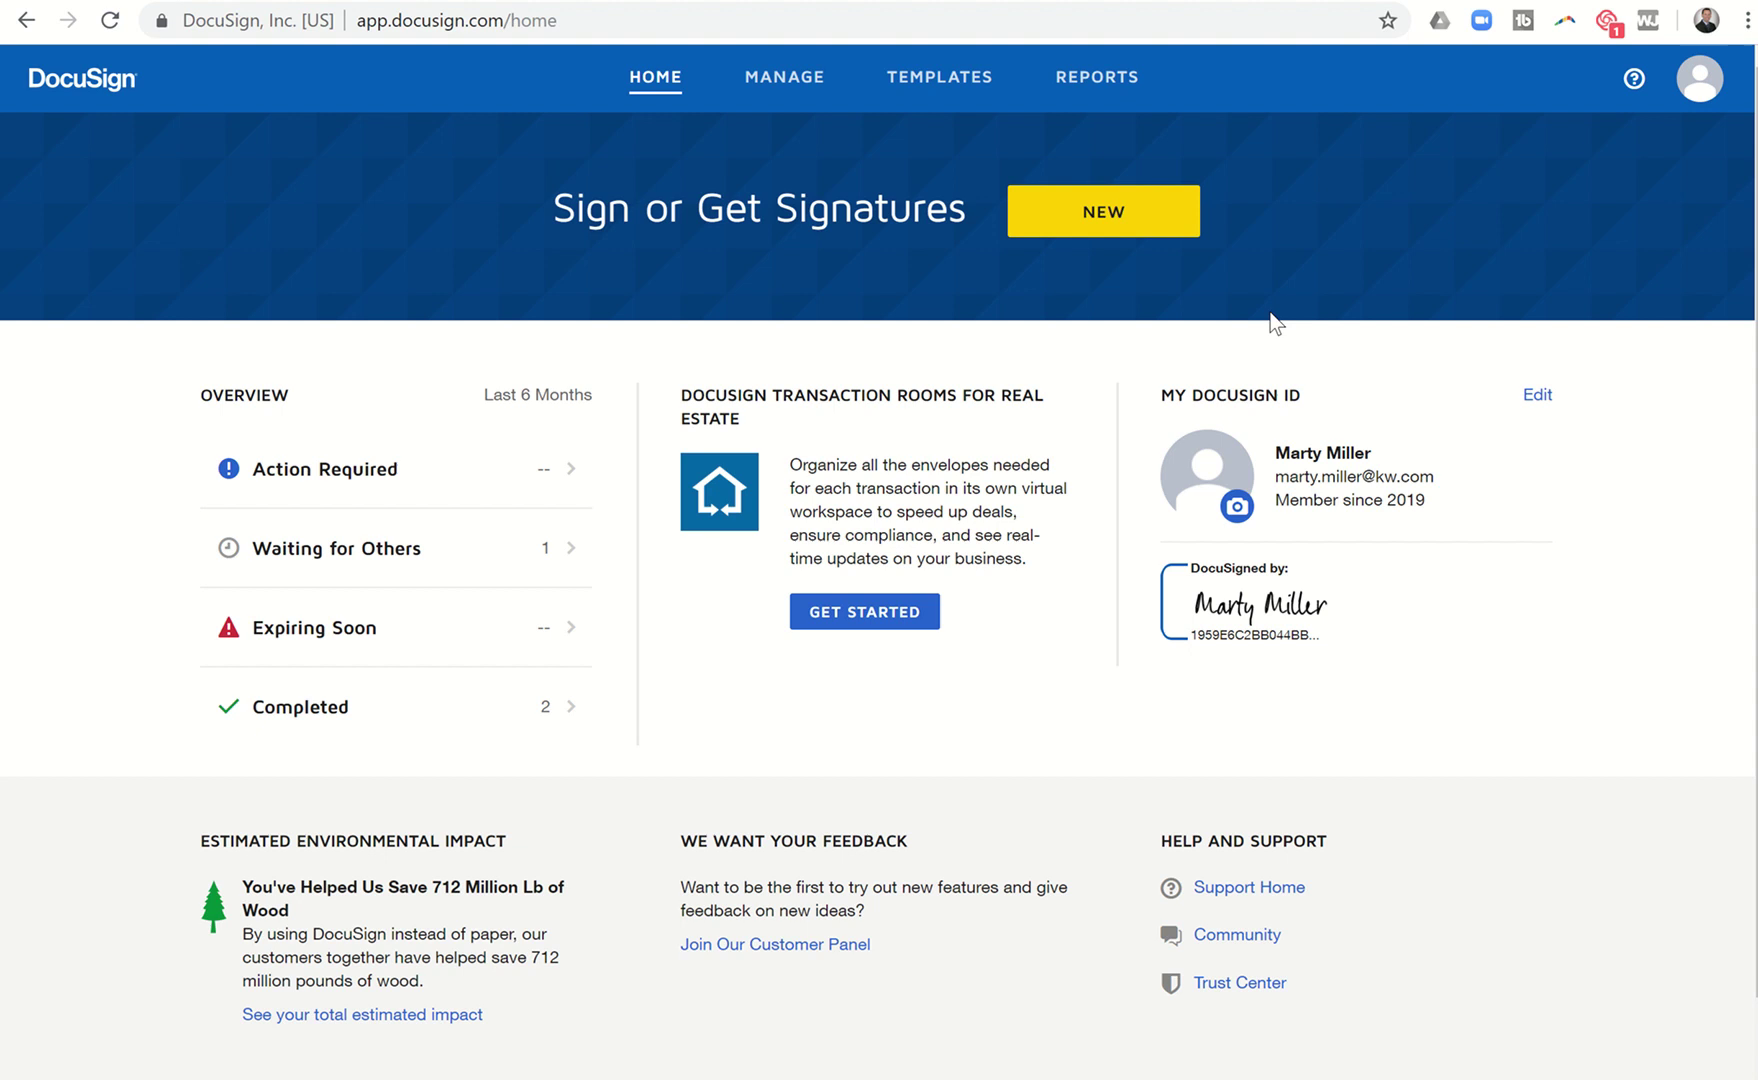
pyautogui.click(1700, 80)
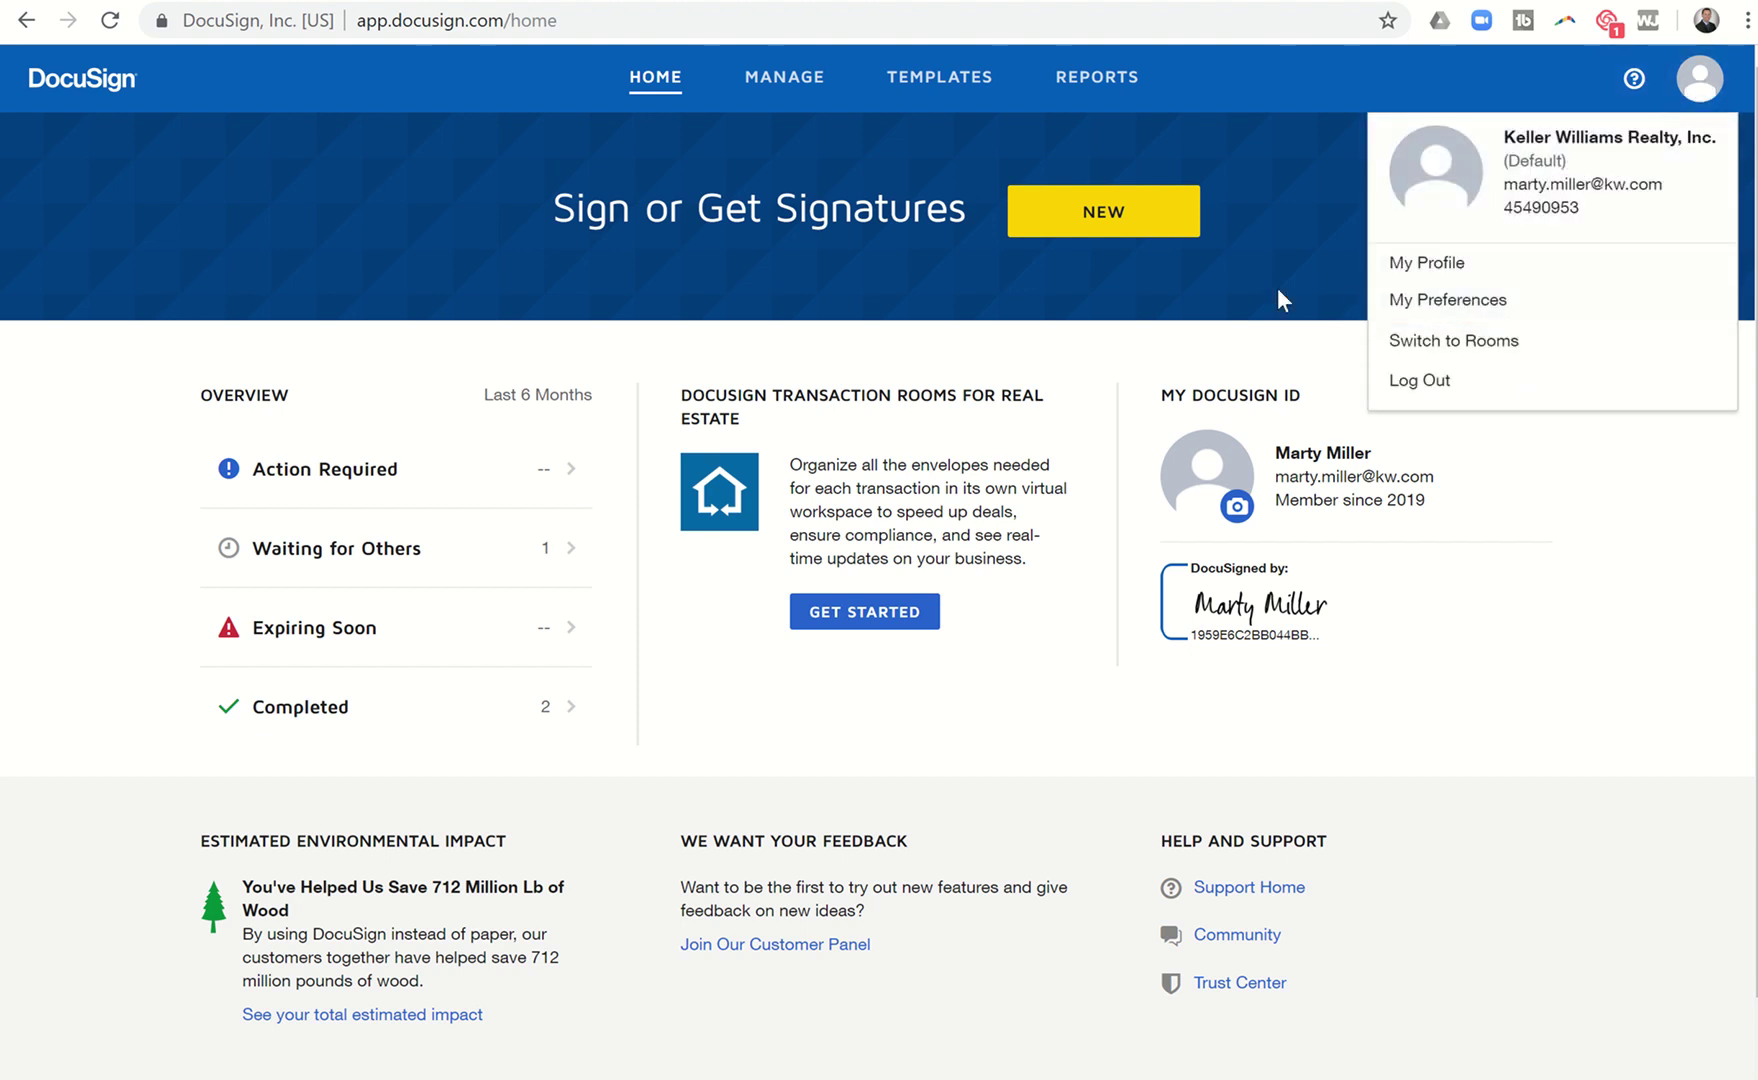
pyautogui.click(408, 268)
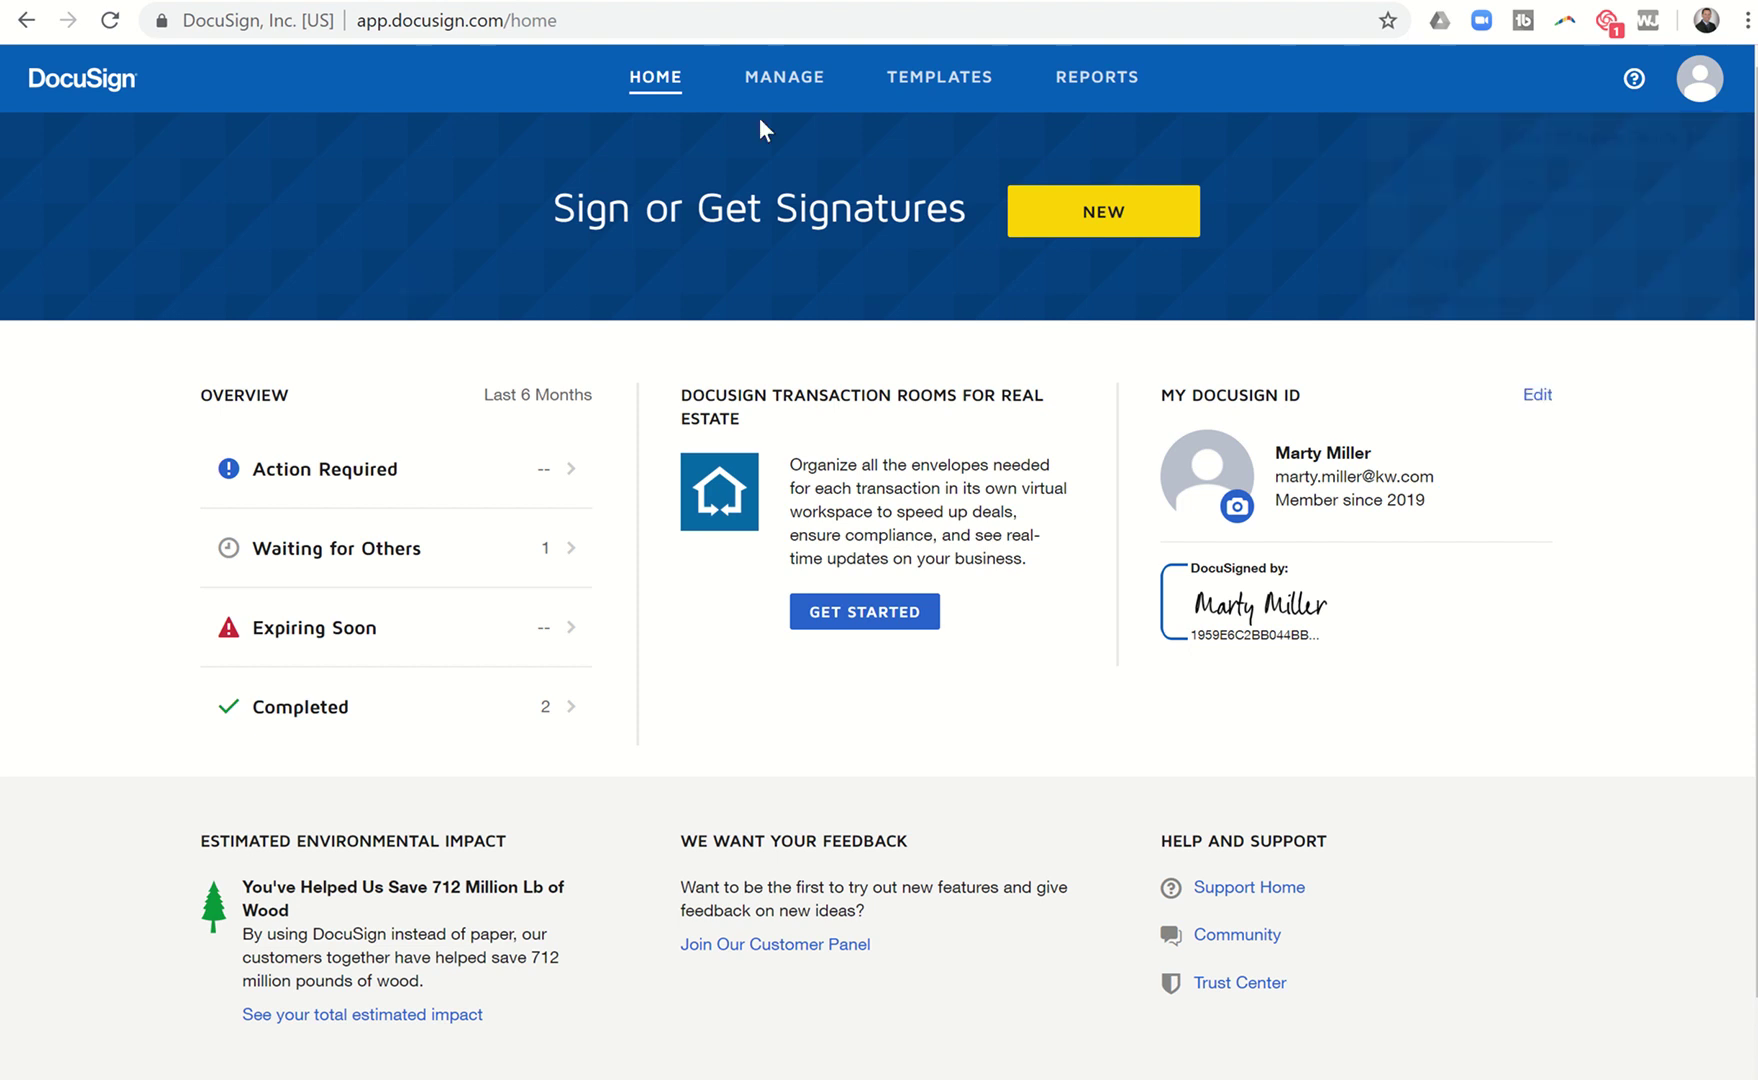
# Create a new blank template from the Templates page.
pyautogui.click(914, 88)
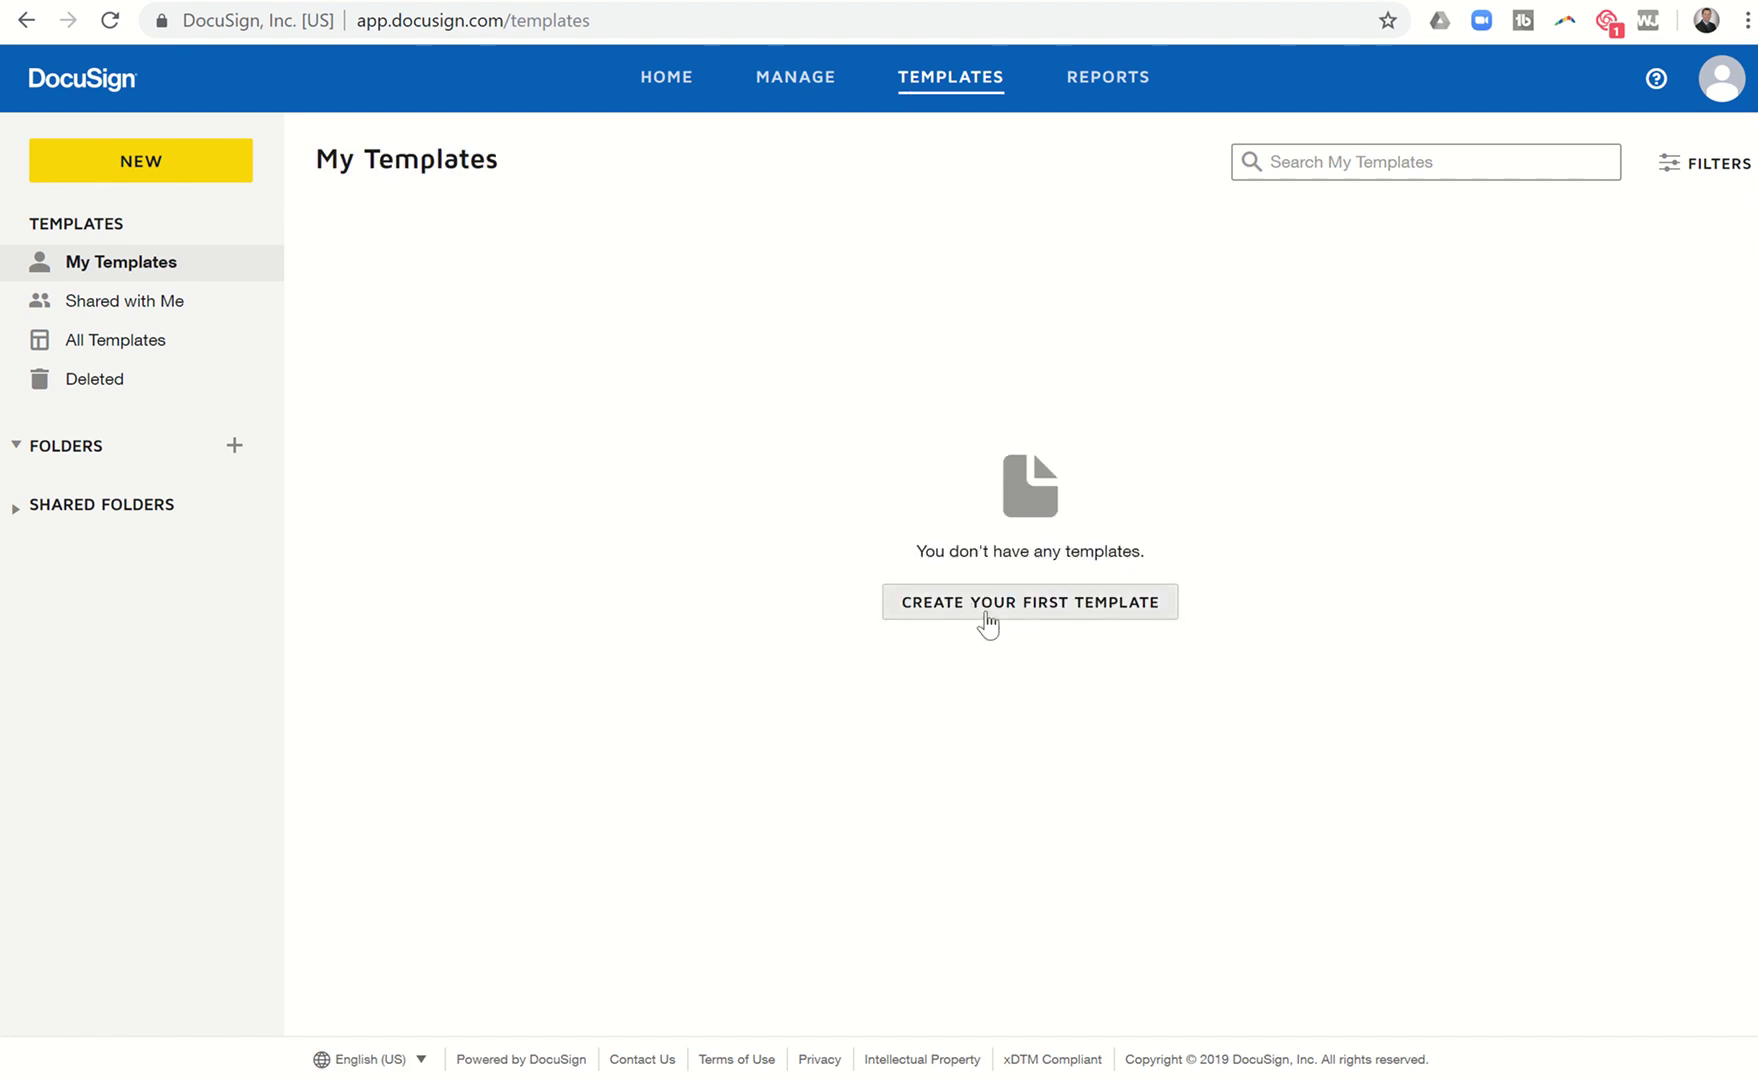
pyautogui.click(164, 172)
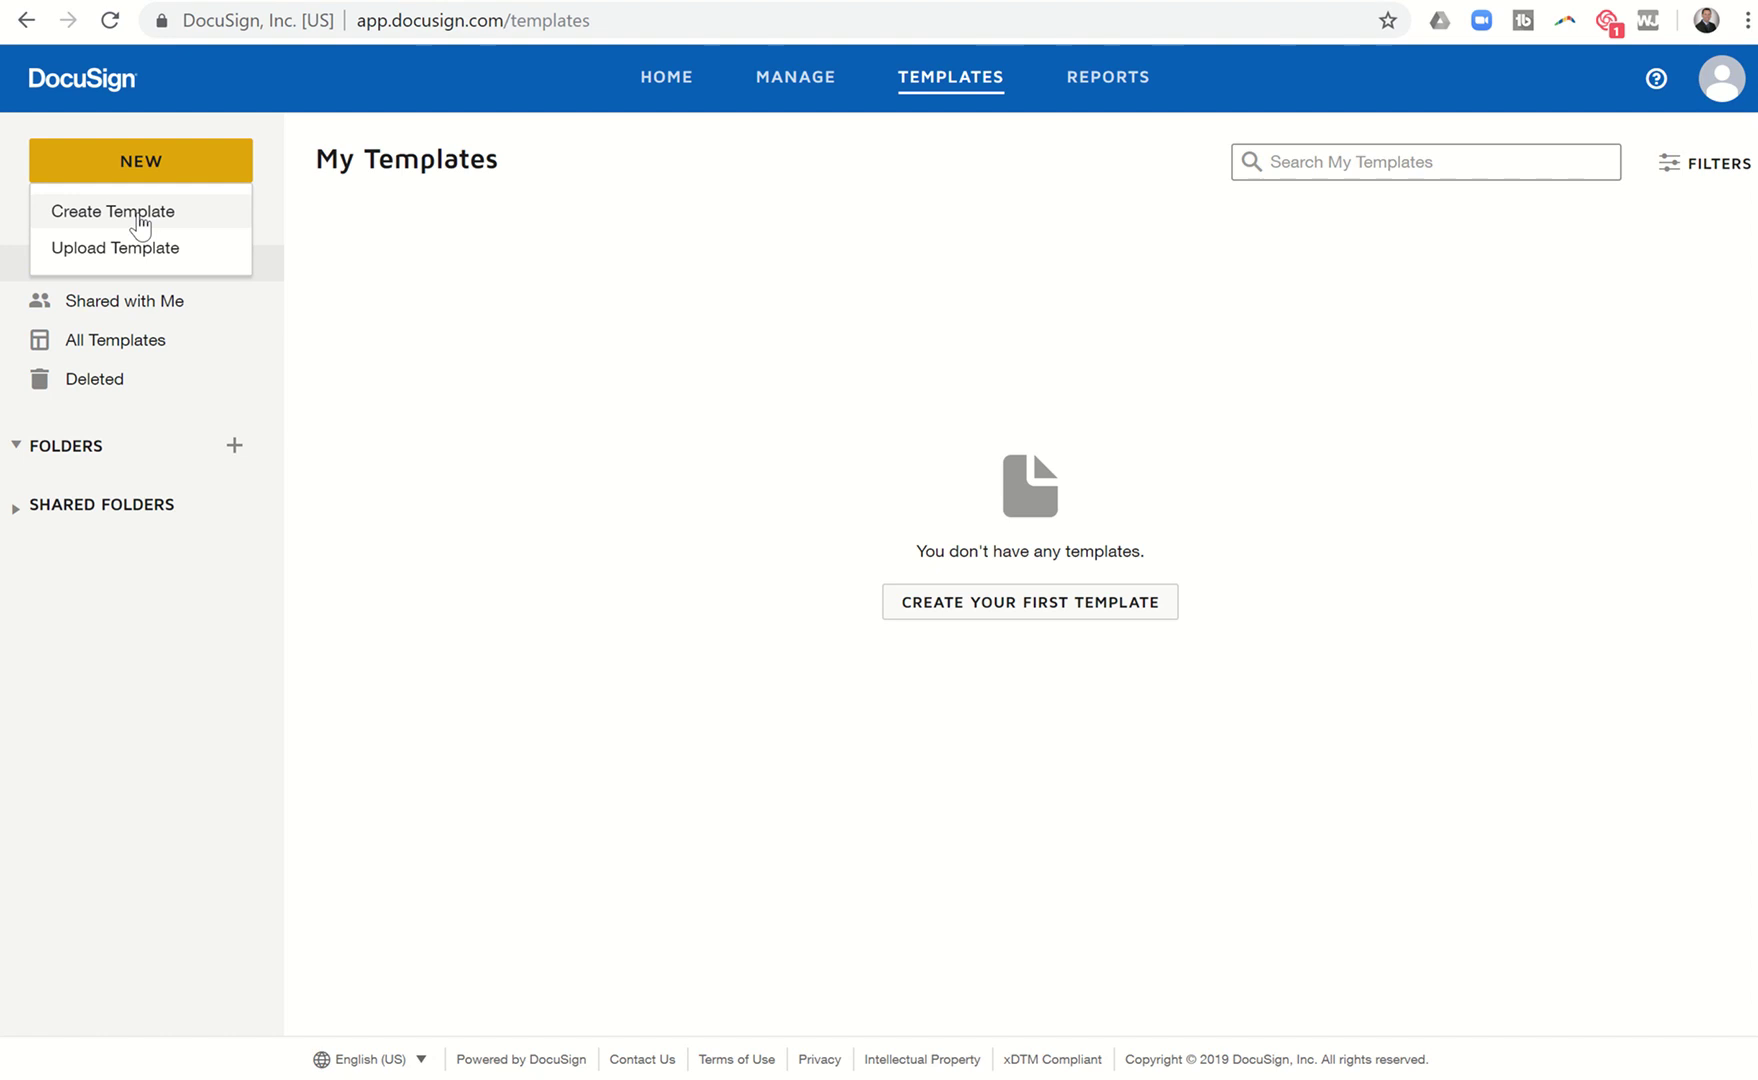
pyautogui.click(140, 224)
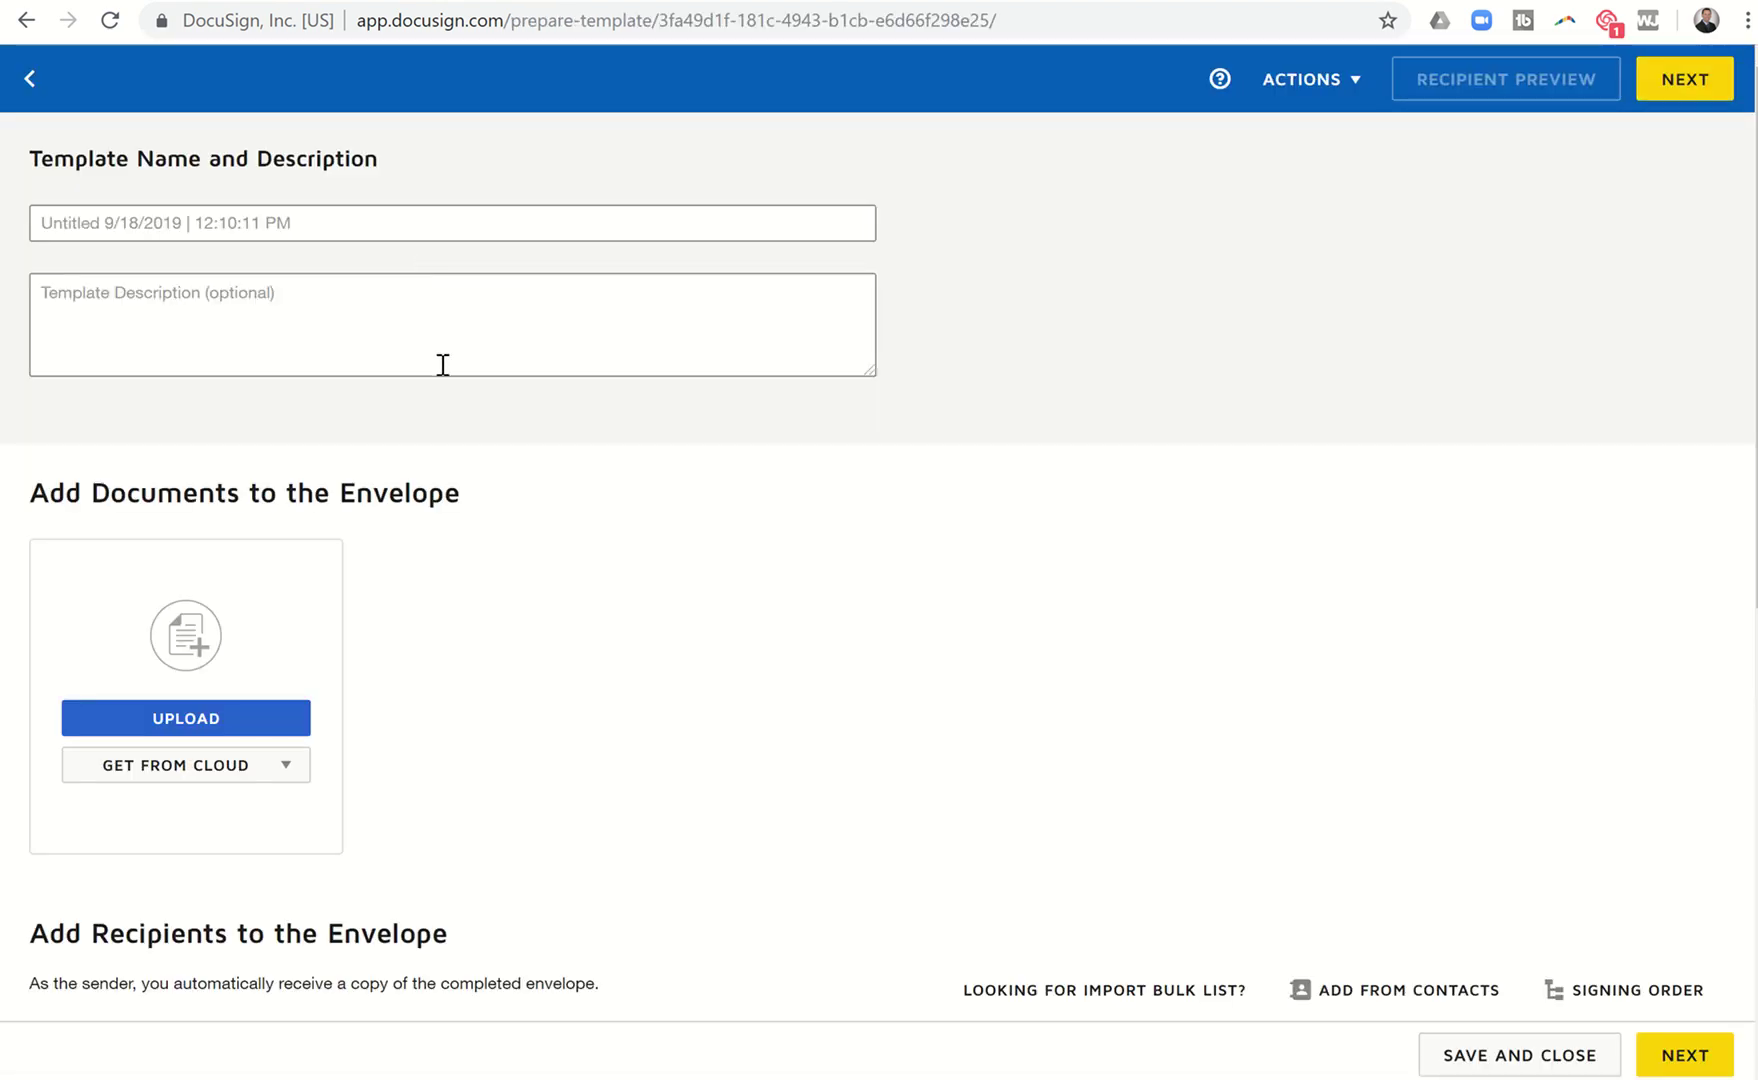
# Name the template 'General Information to Buyers and Sellers - Buyer Version'.
pyautogui.click(253, 222)
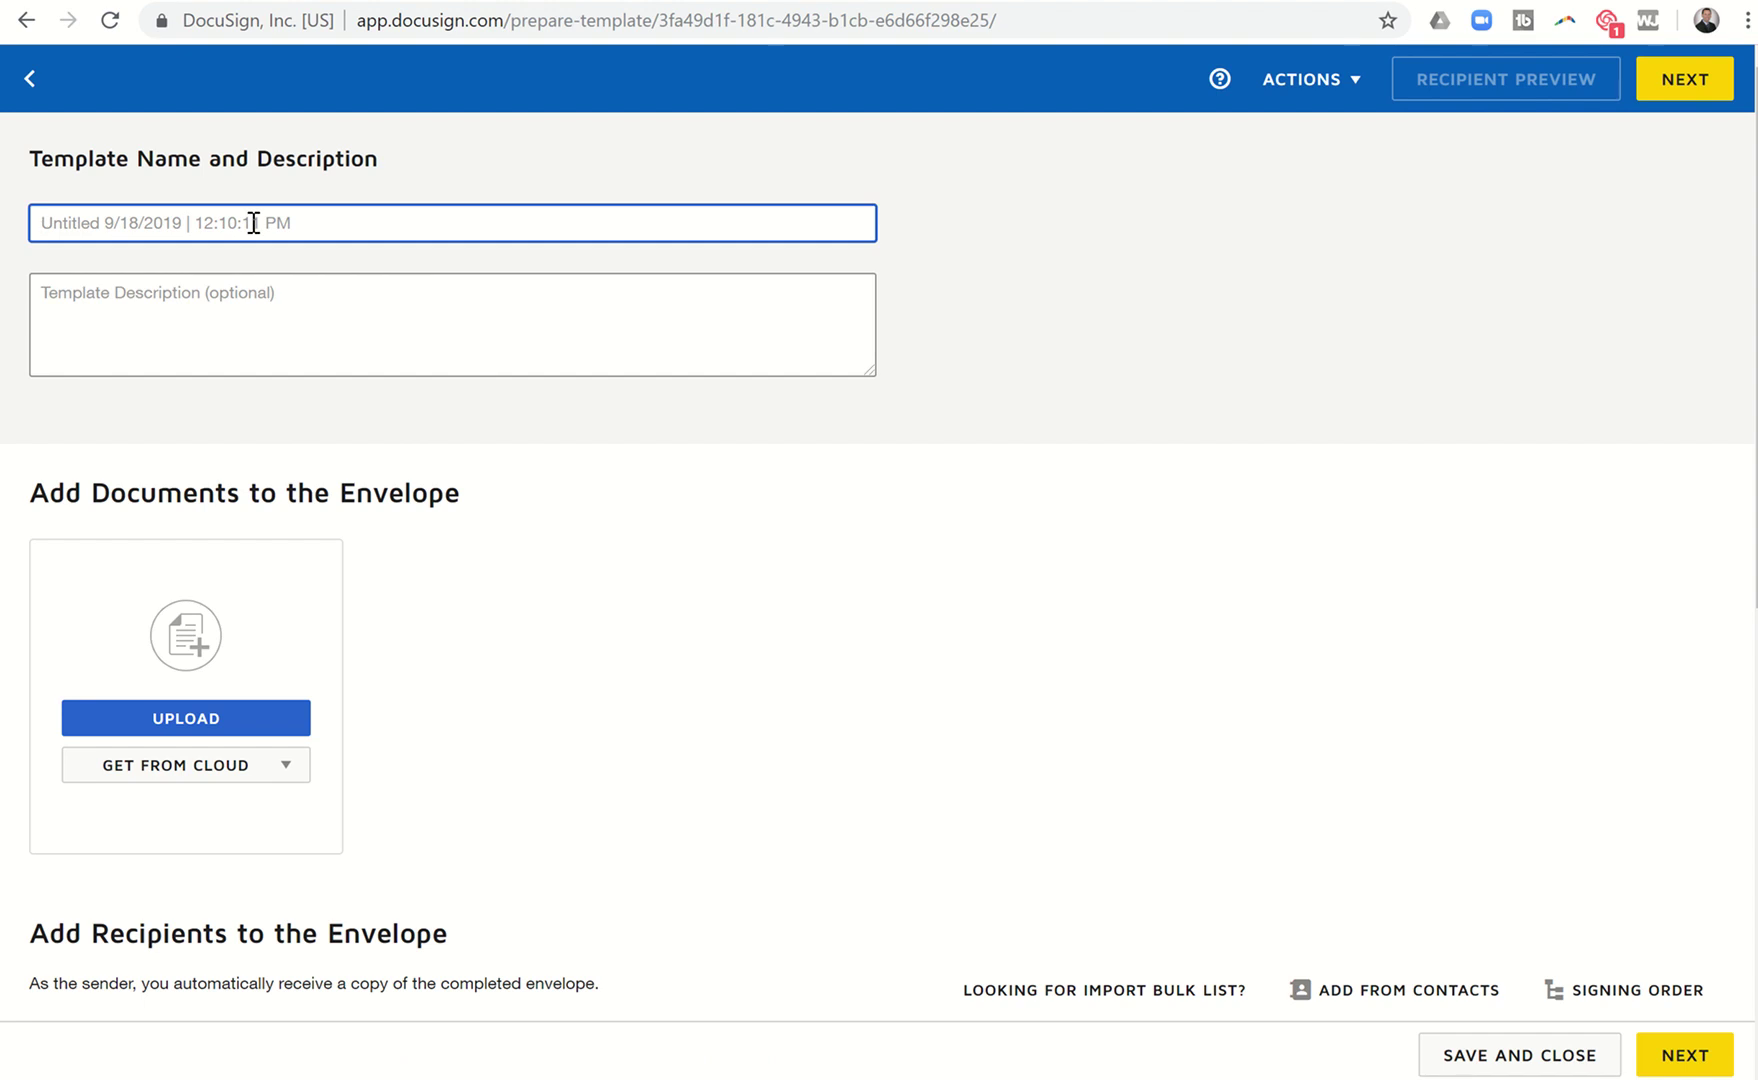
pyautogui.write('General Informat')
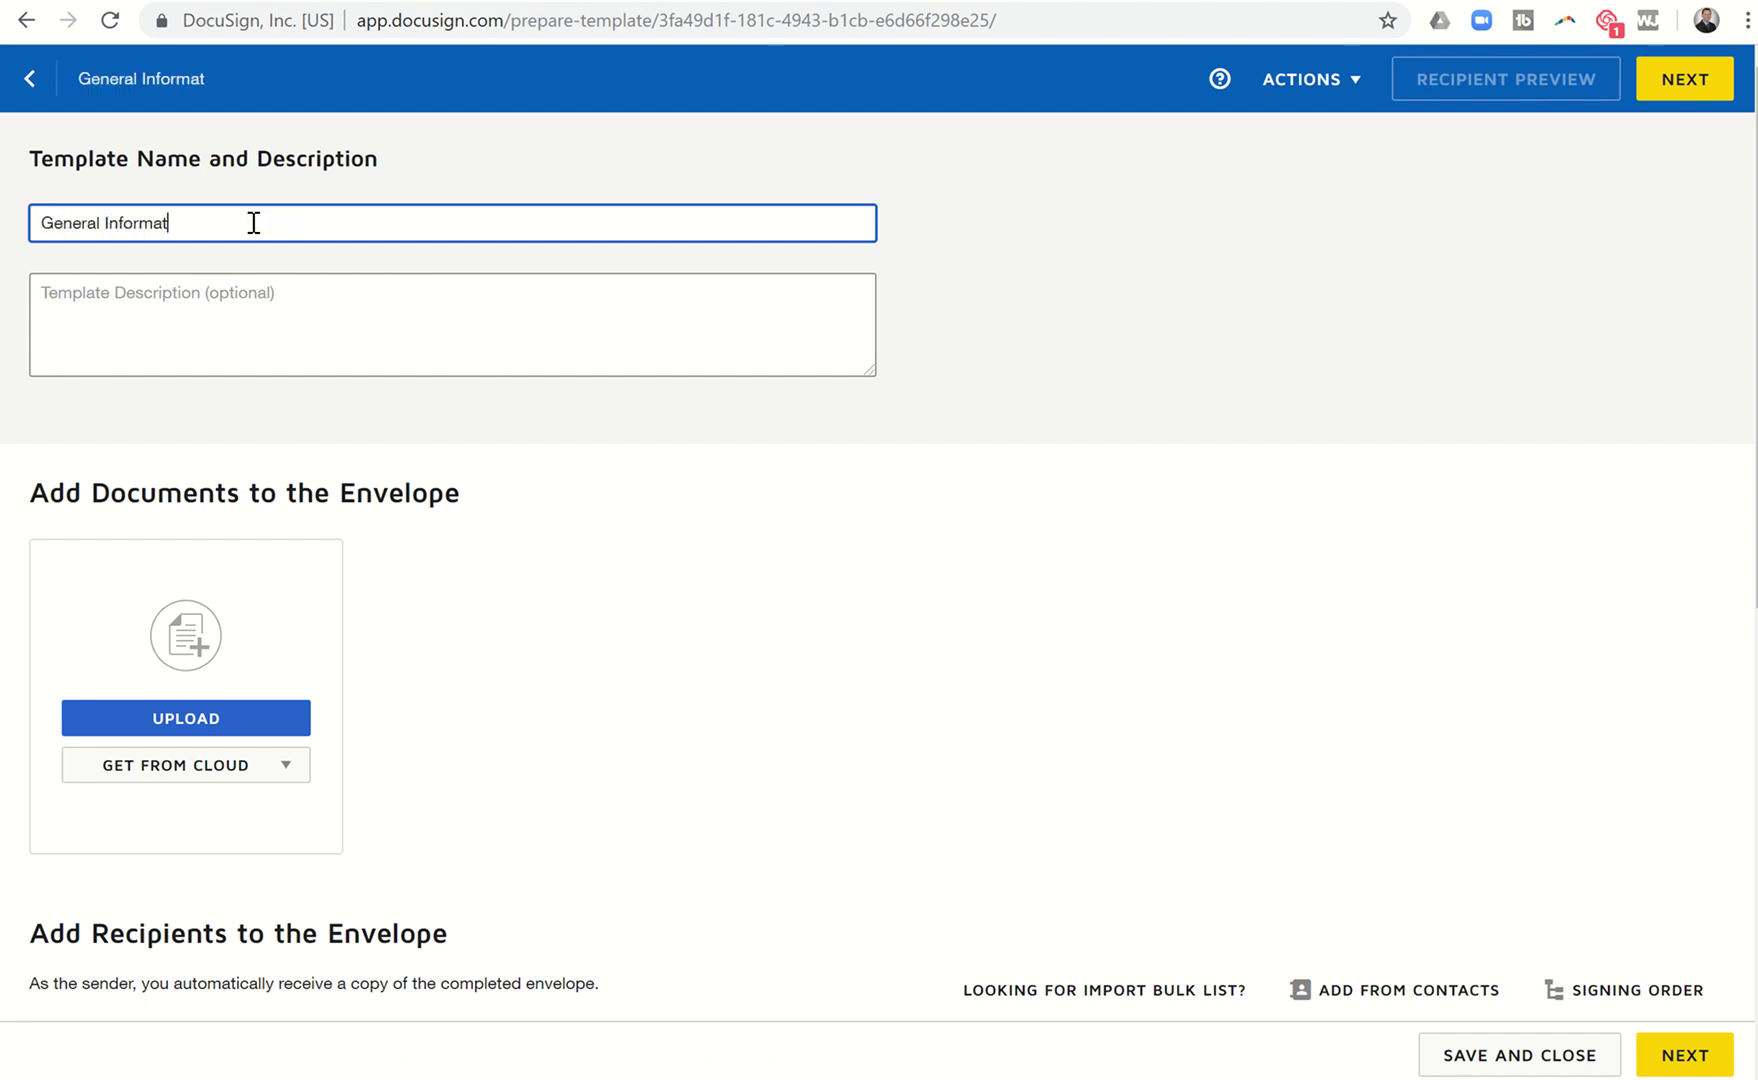
pyautogui.write('ion to Buyers and Sellers - B')
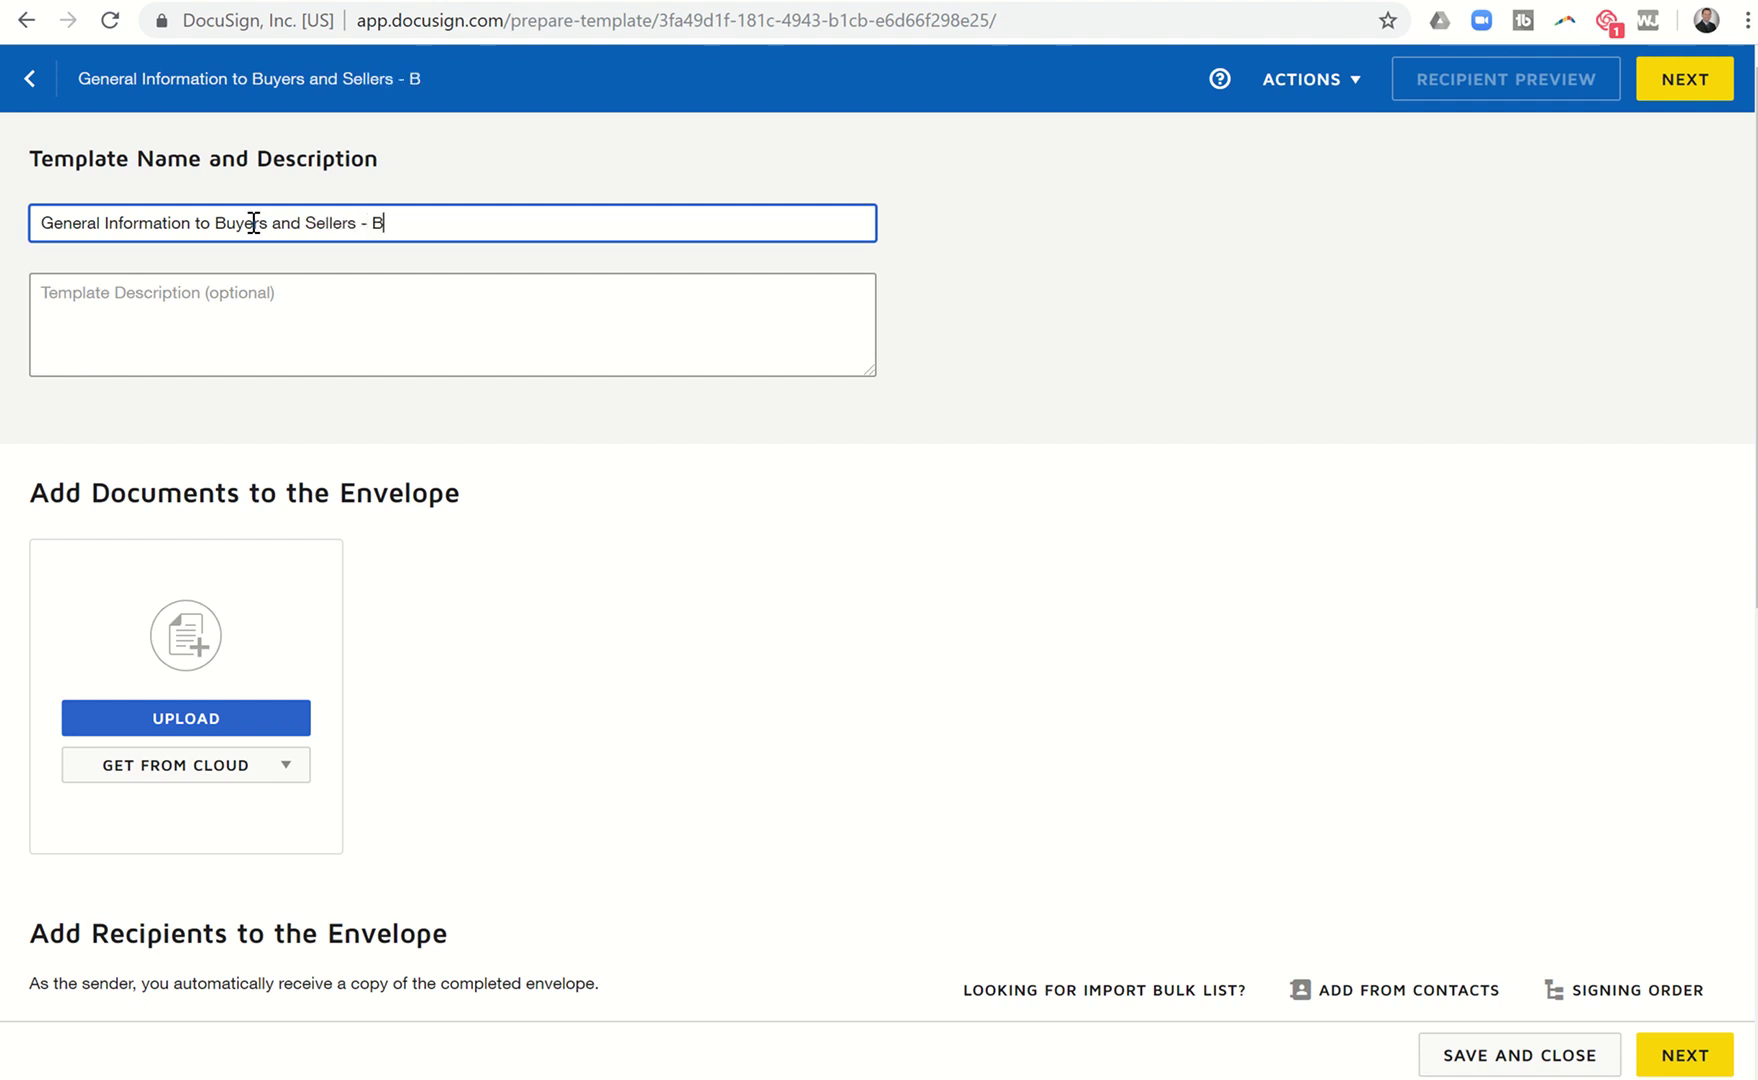
pyautogui.write('uyer Version')
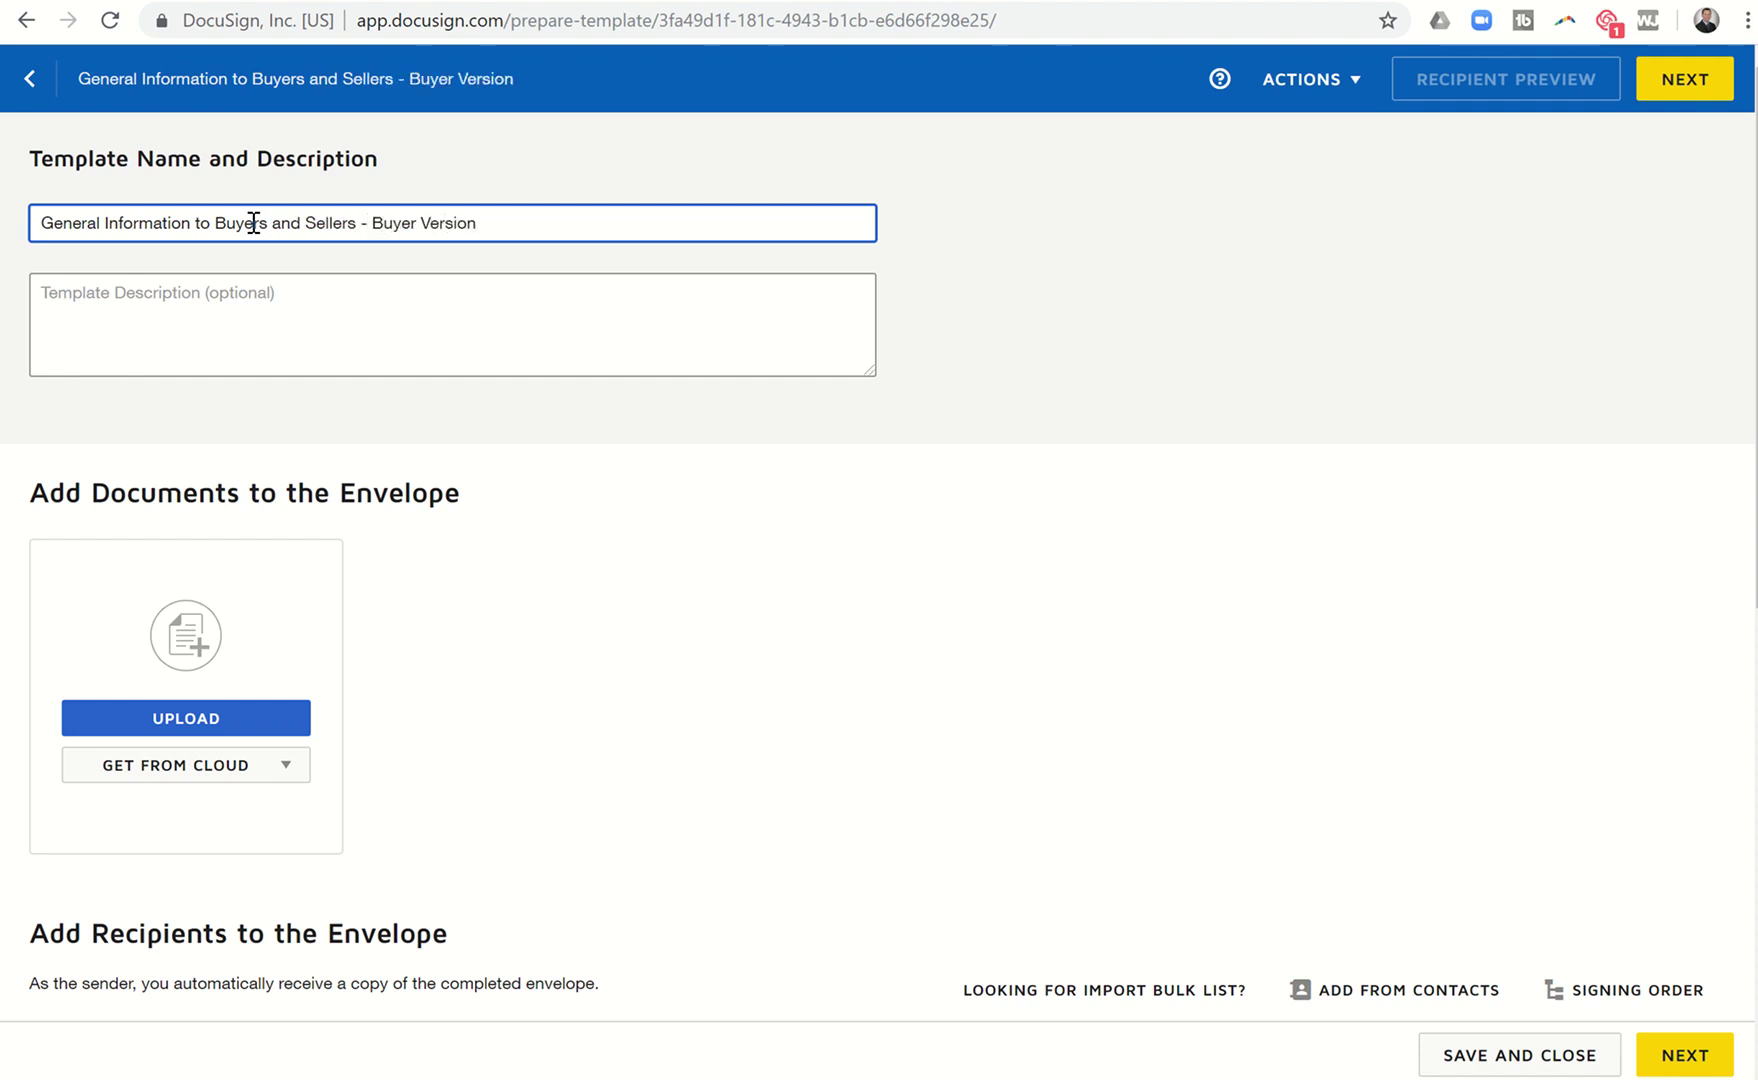
pyautogui.click(161, 313)
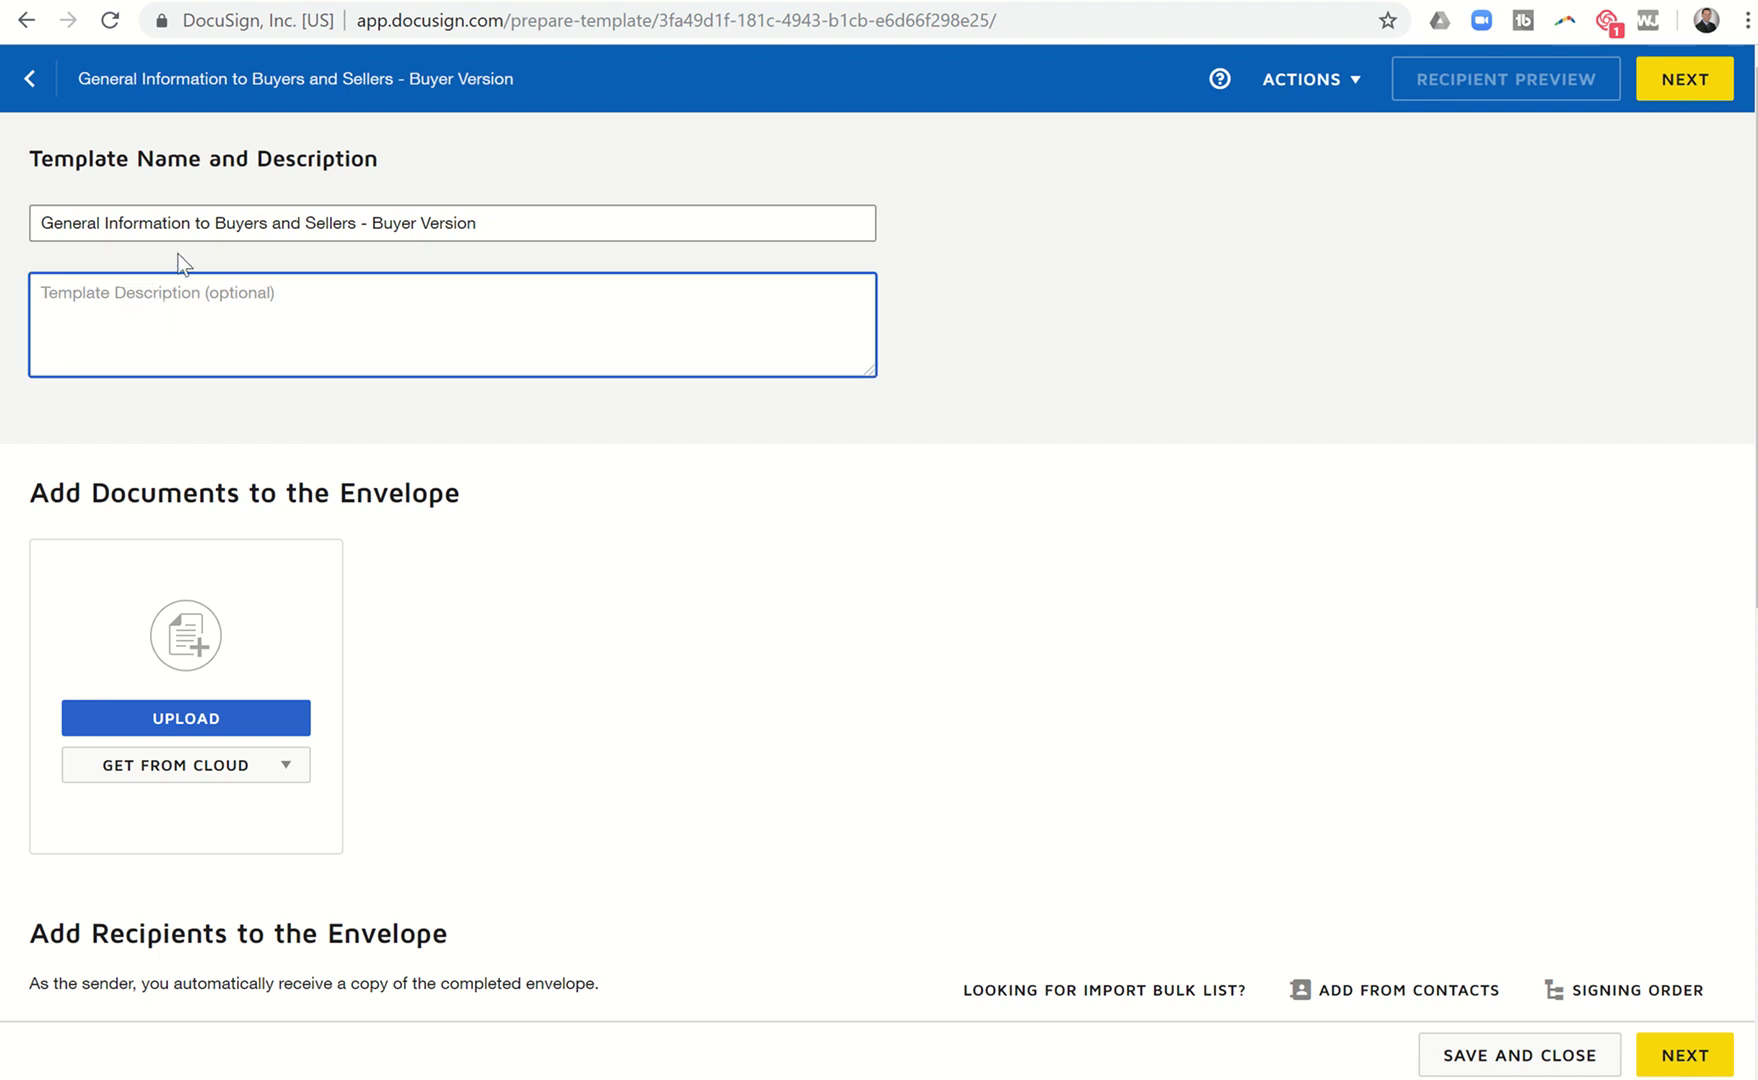
# Upload the five-page General Information and Notice to Buyers and Sellers PDF.
pyautogui.click(177, 718)
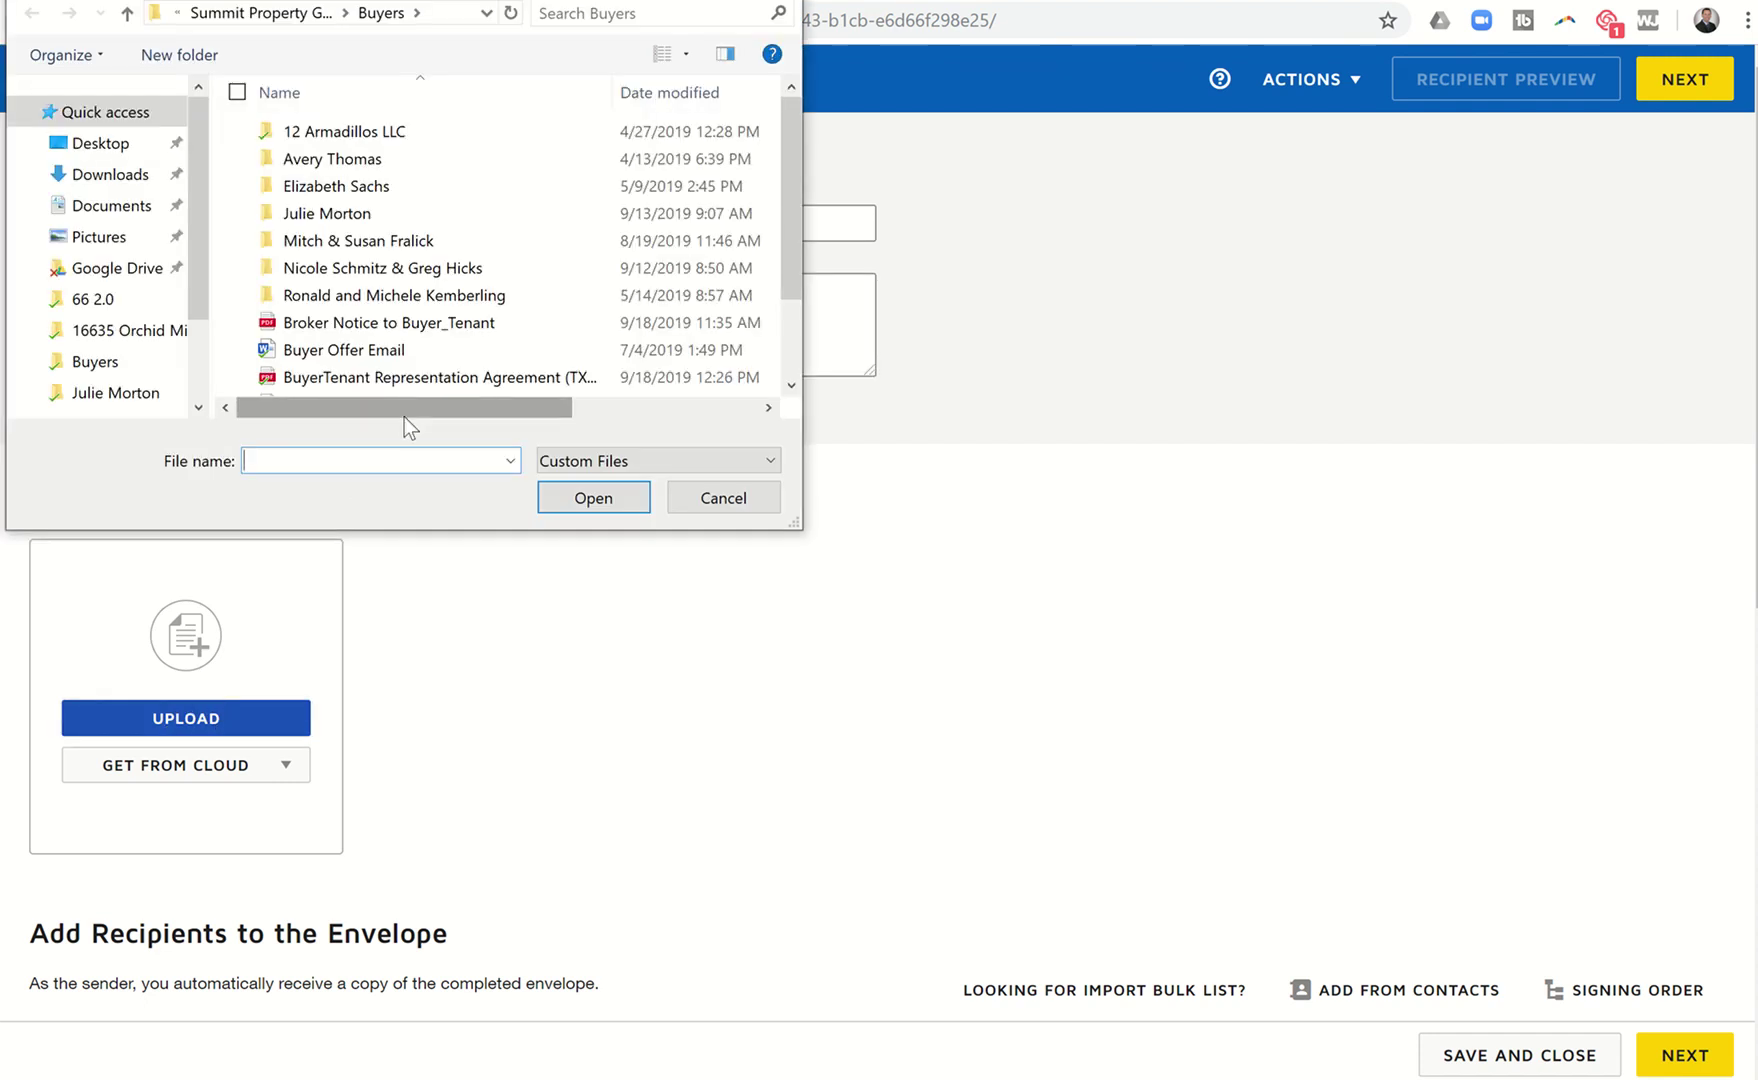
pyautogui.scroll(-1, 440, 330)
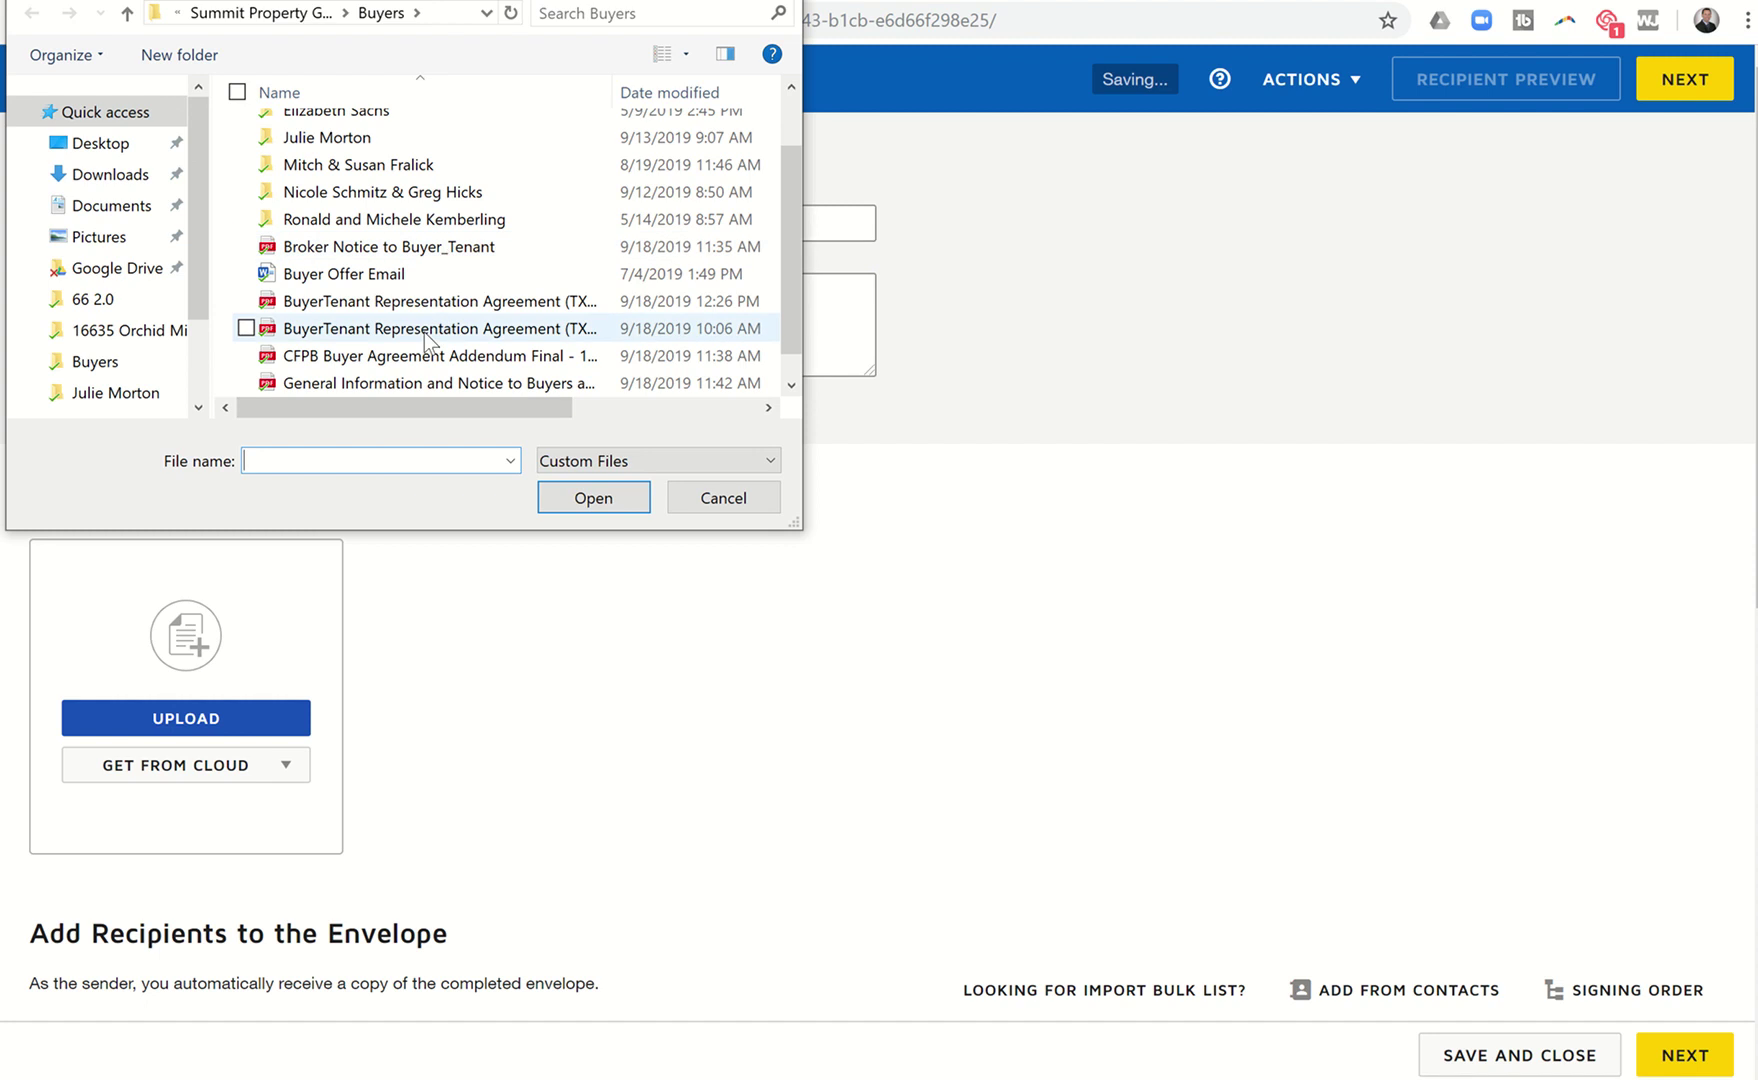
pyautogui.scroll(-1, 415, 330)
pyautogui.click(420, 356)
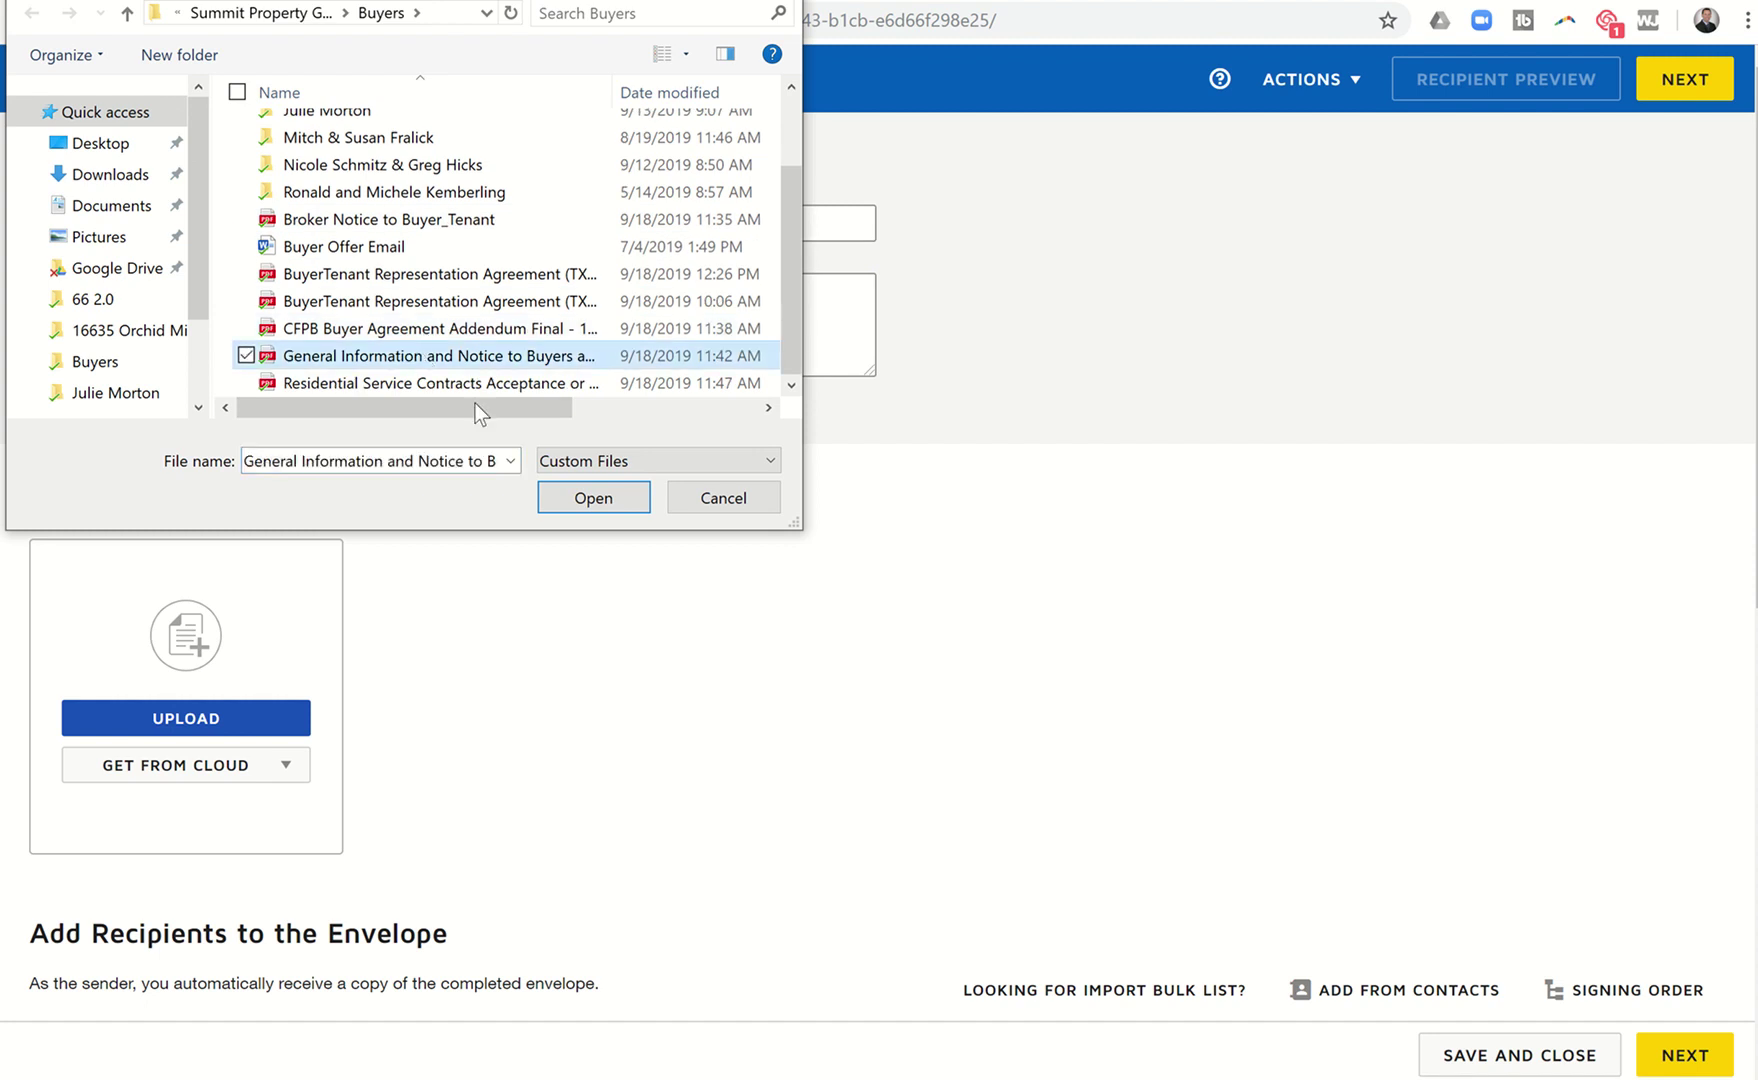
pyautogui.click(585, 497)
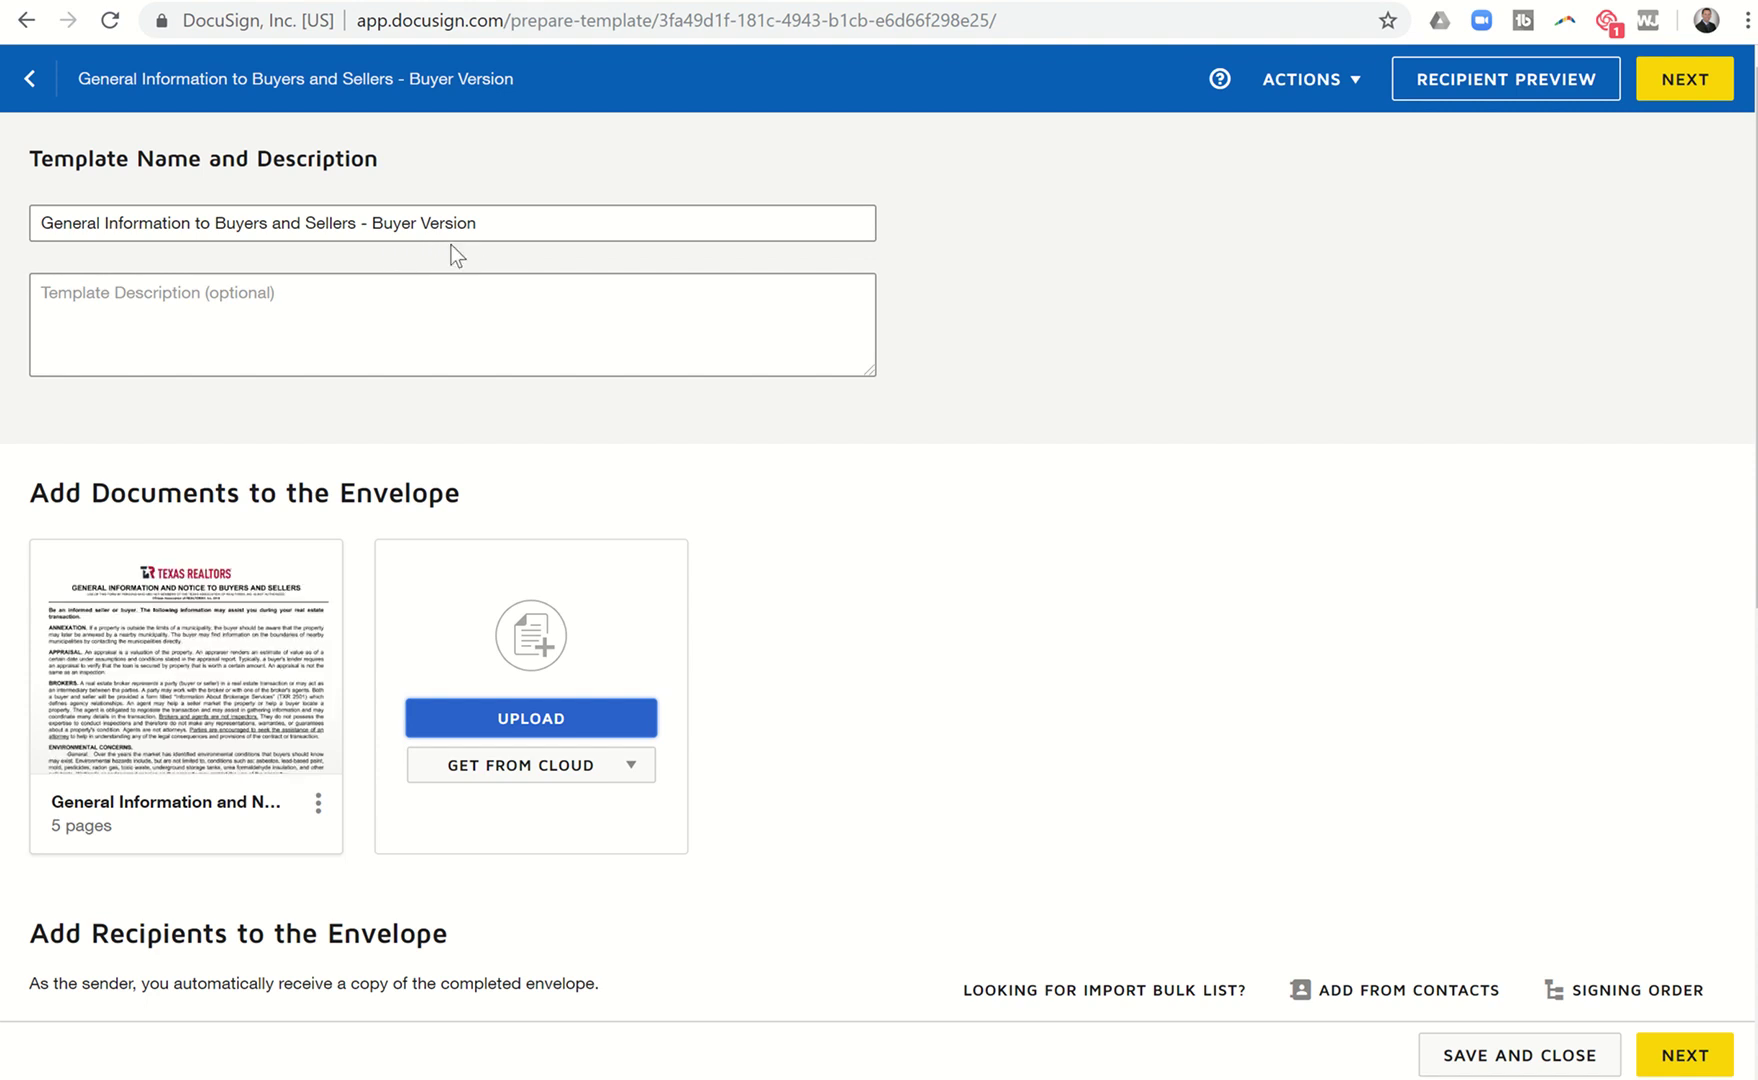
# Enter 'Buyer One' as the first recipient role.
pyautogui.scroll(-1, 454, 250)
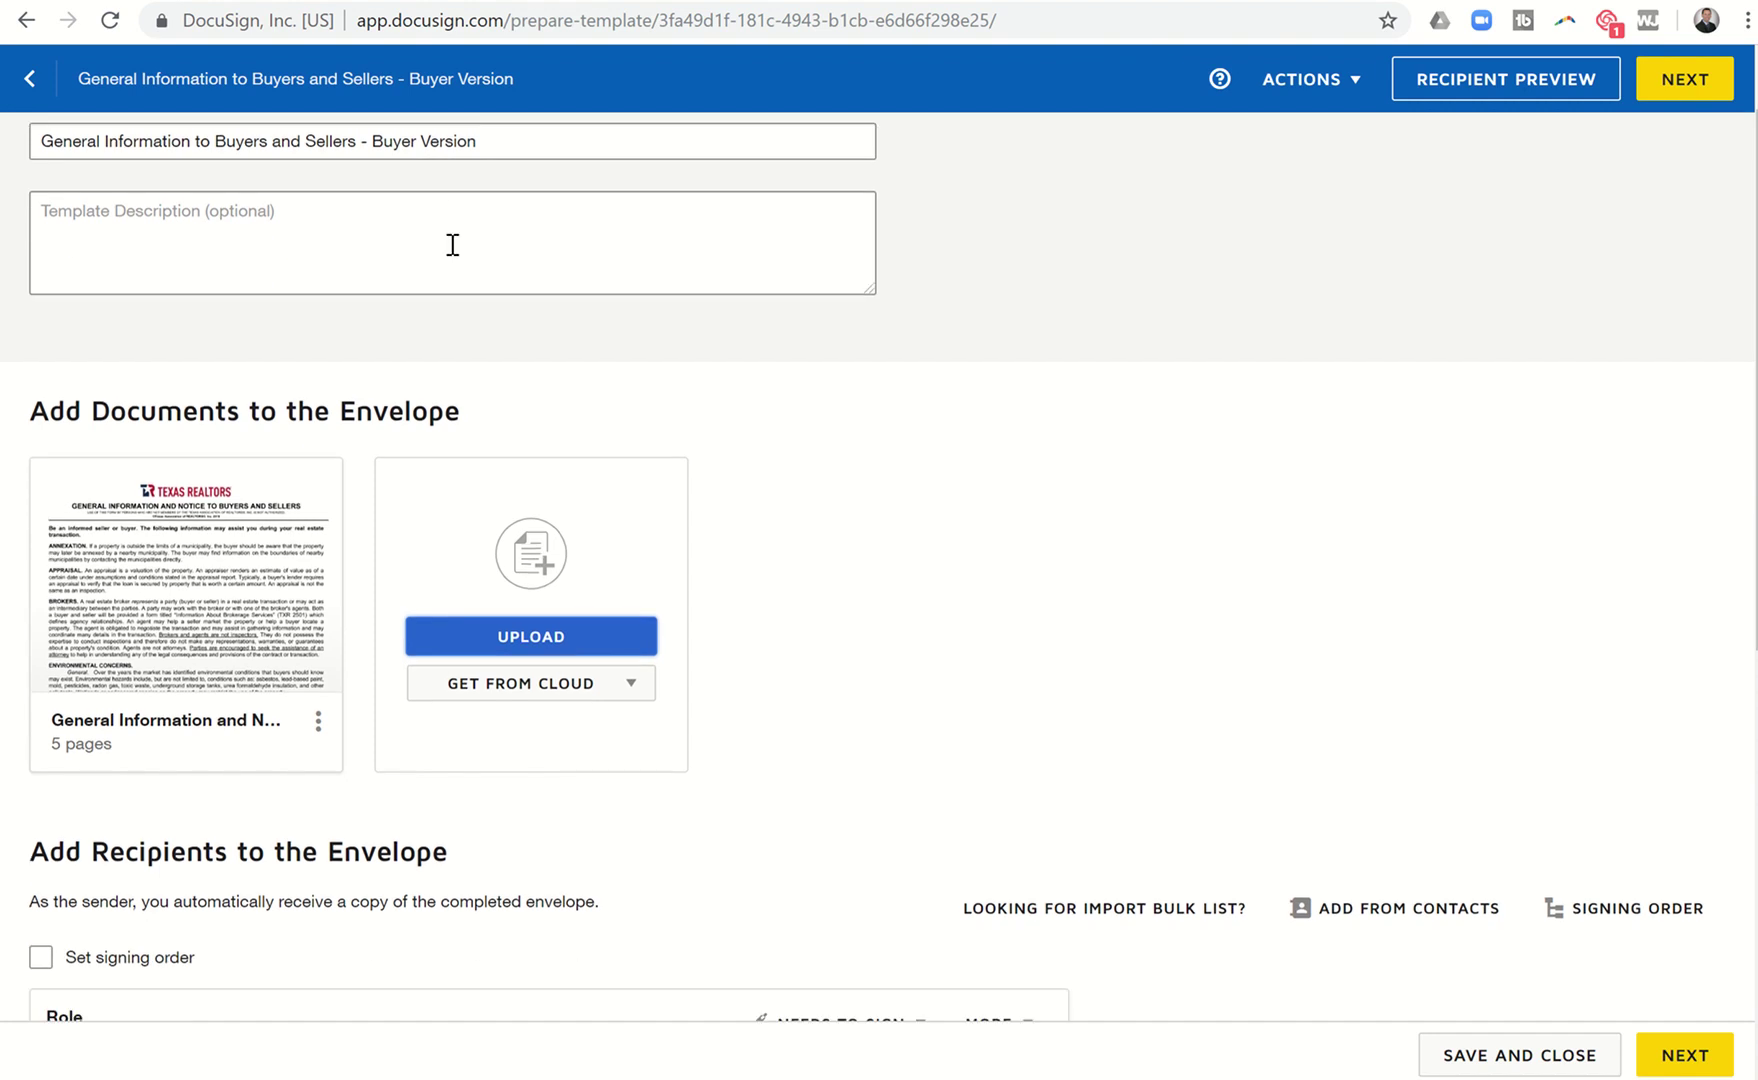
pyautogui.scroll(-2, 378, 508)
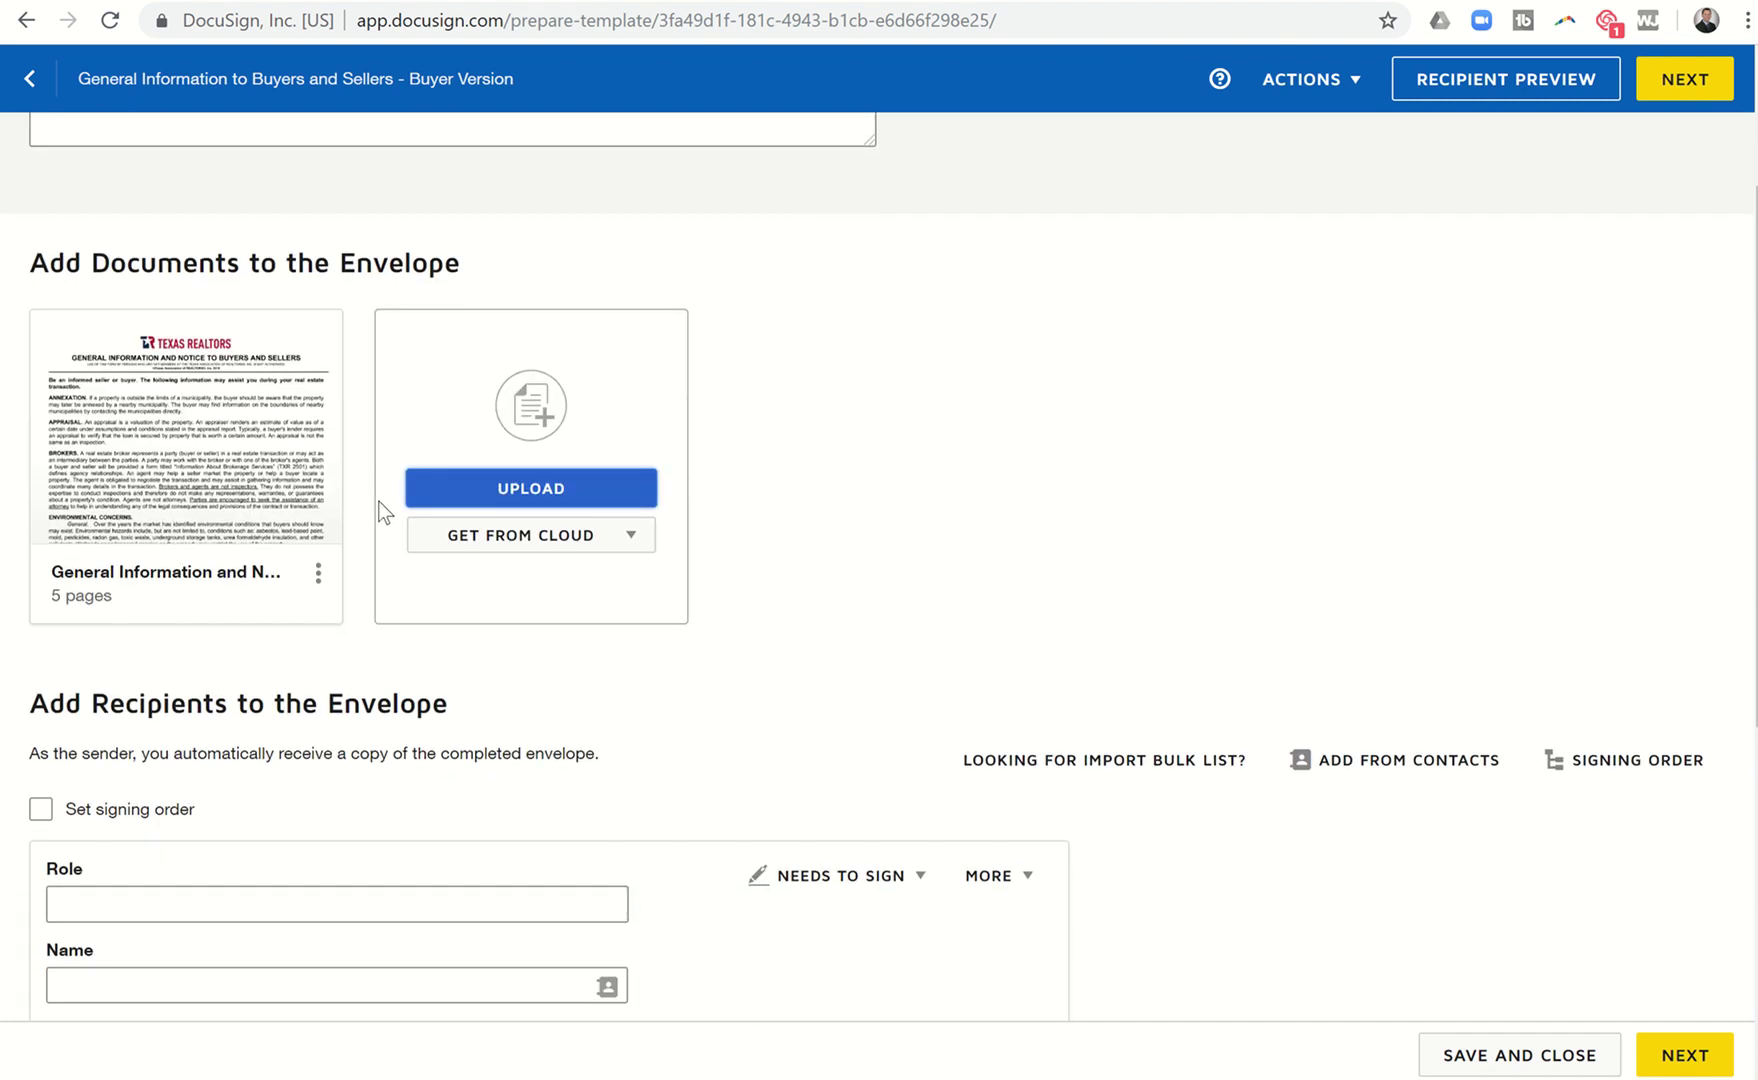
pyautogui.scroll(-3, 306, 670)
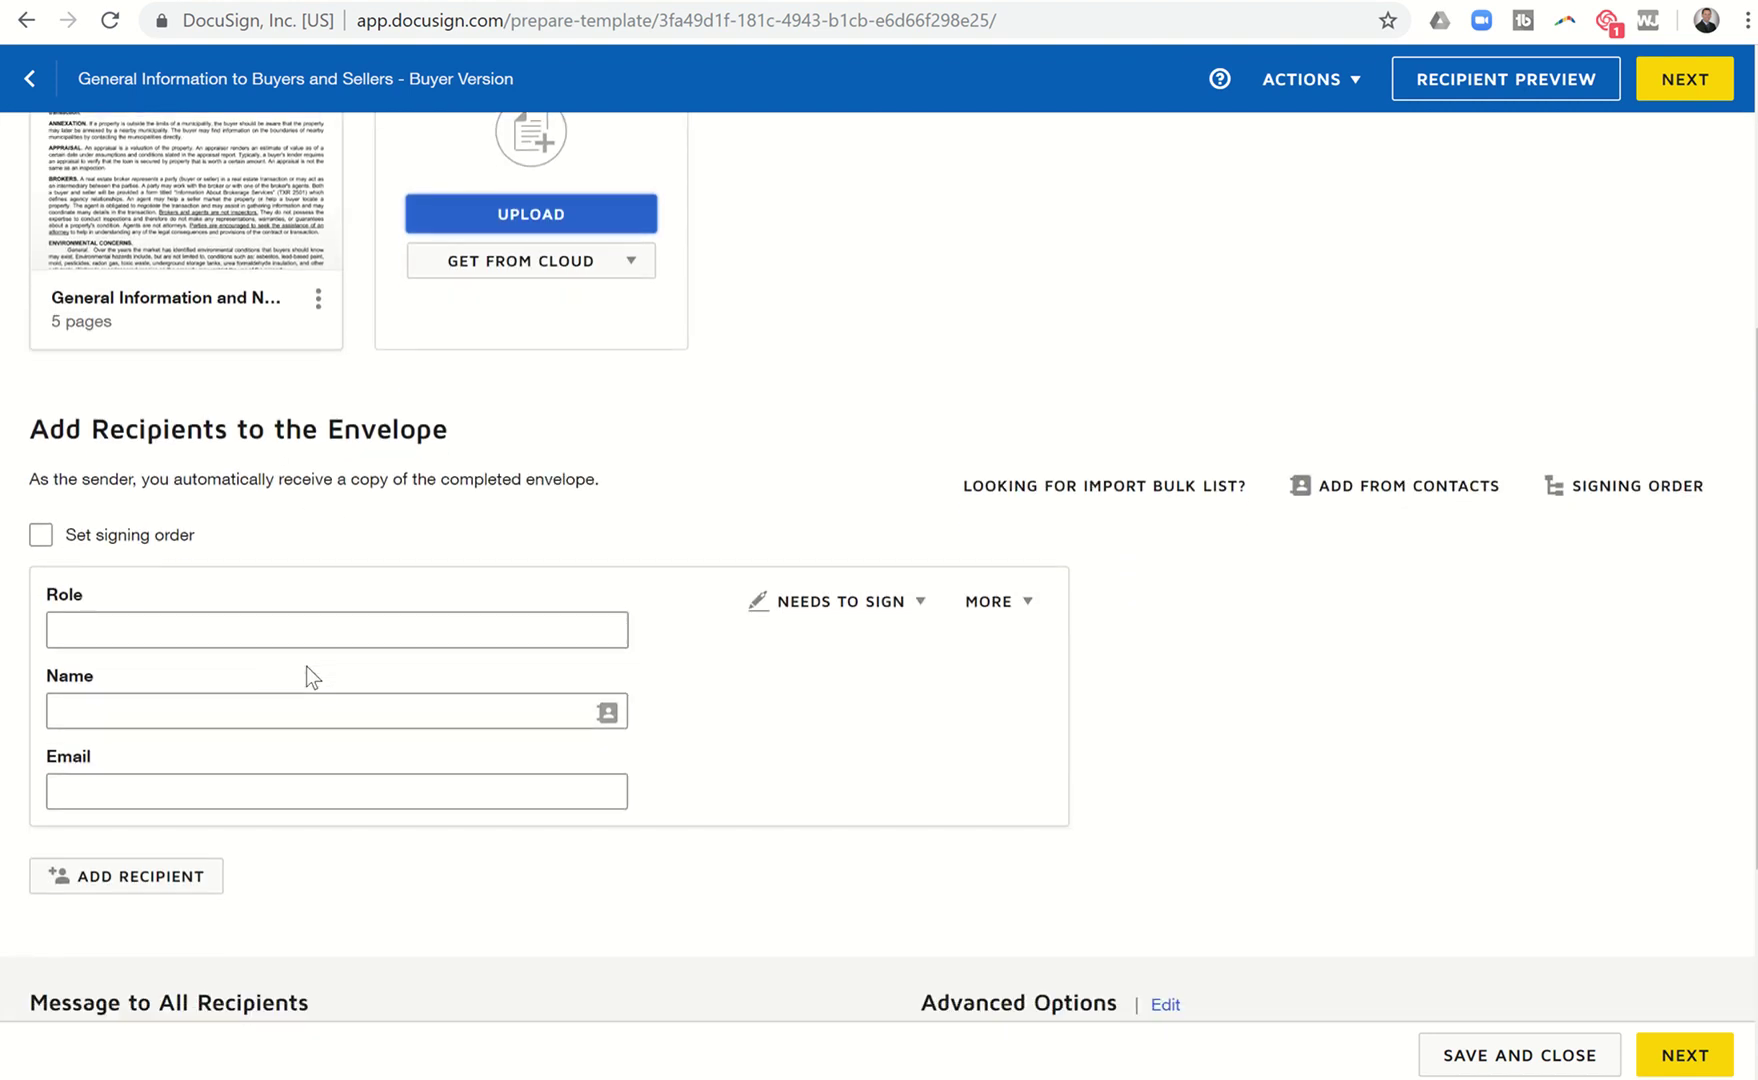
pyautogui.scroll(-2, 306, 666)
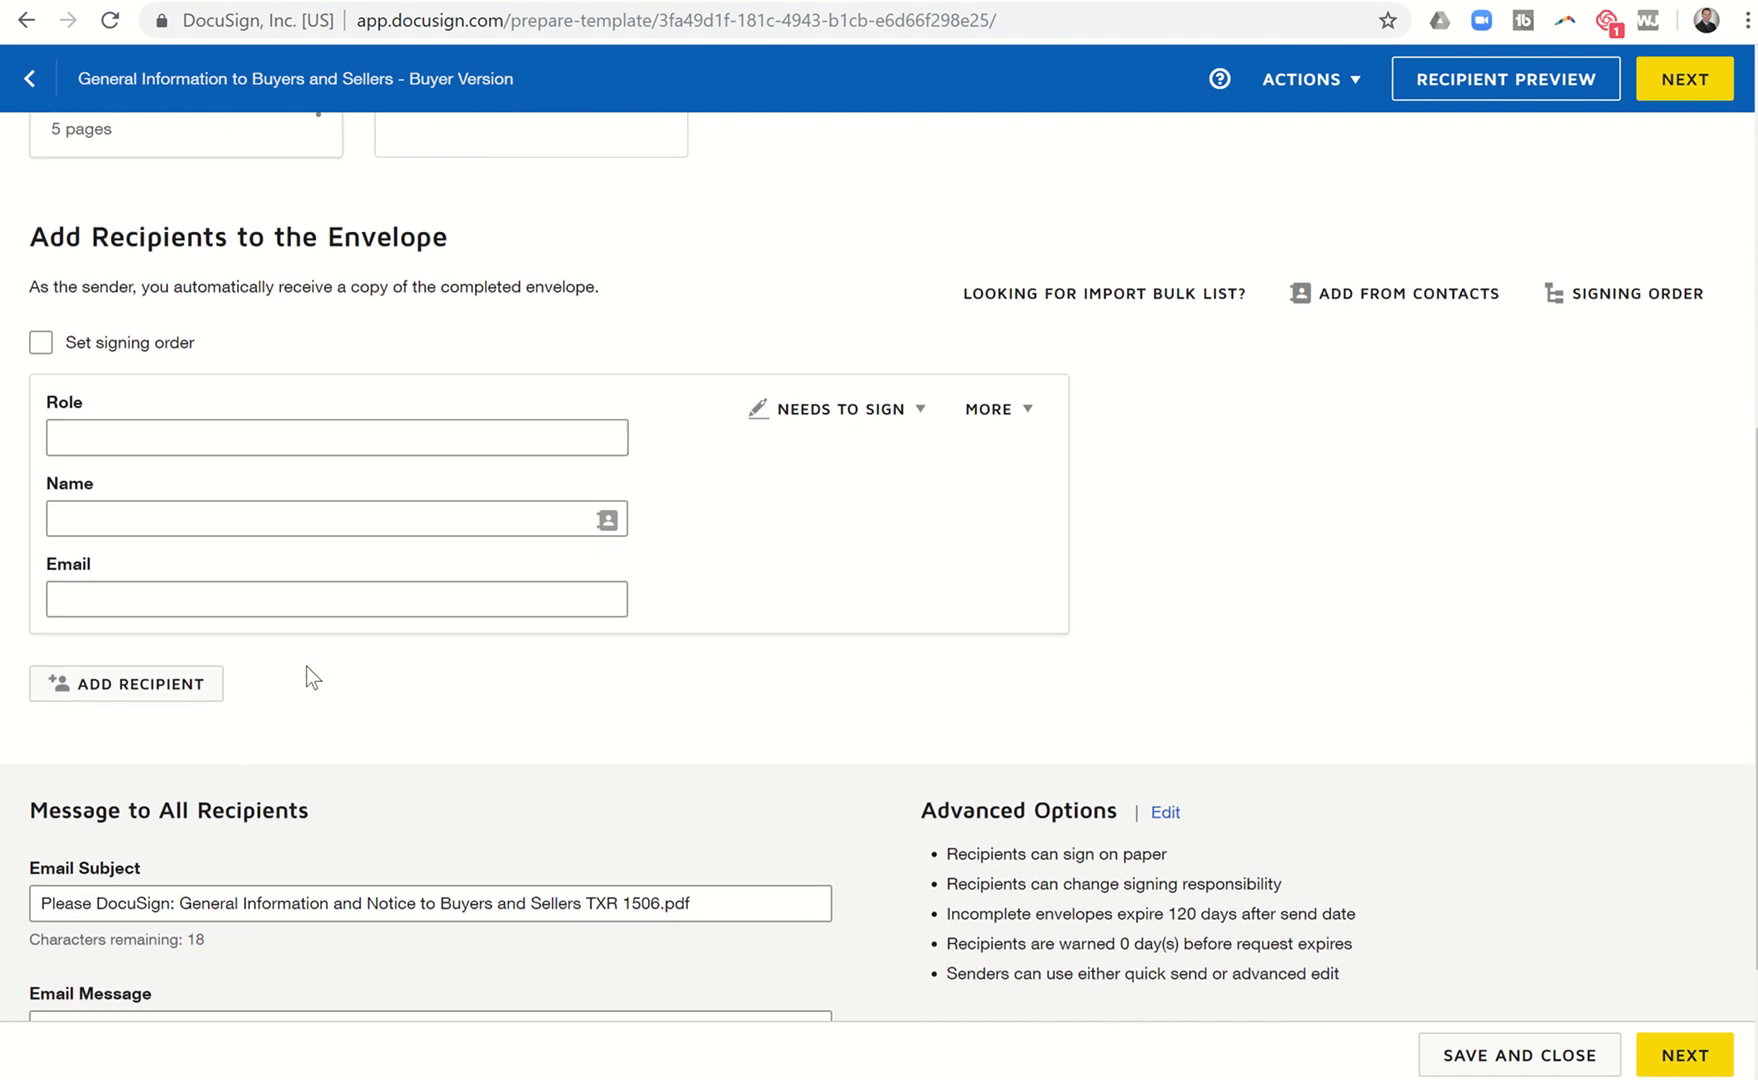
pyautogui.click(177, 432)
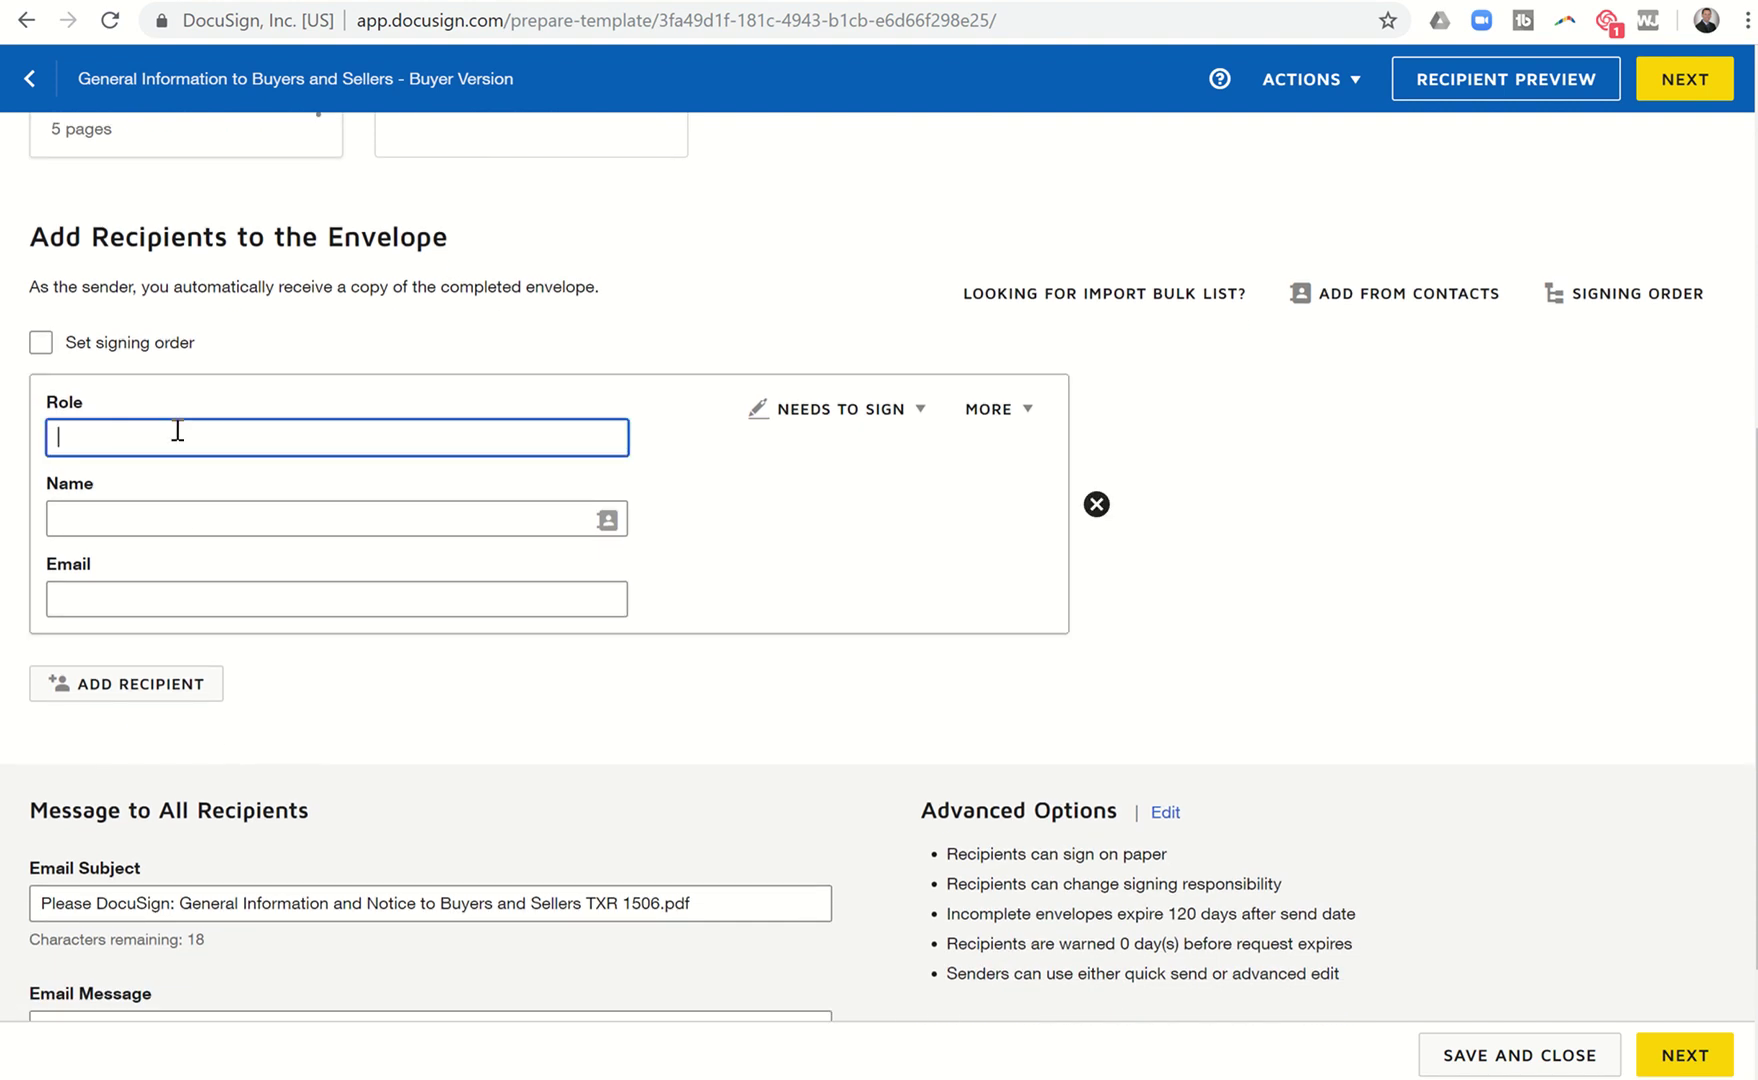
pyautogui.write('Buyer One')
# Add 'Buyer Two' and 'Broker Associate/Buyers Agent' as further recipient roles.
pyautogui.click(150, 690)
pyautogui.write('Buyer Two')
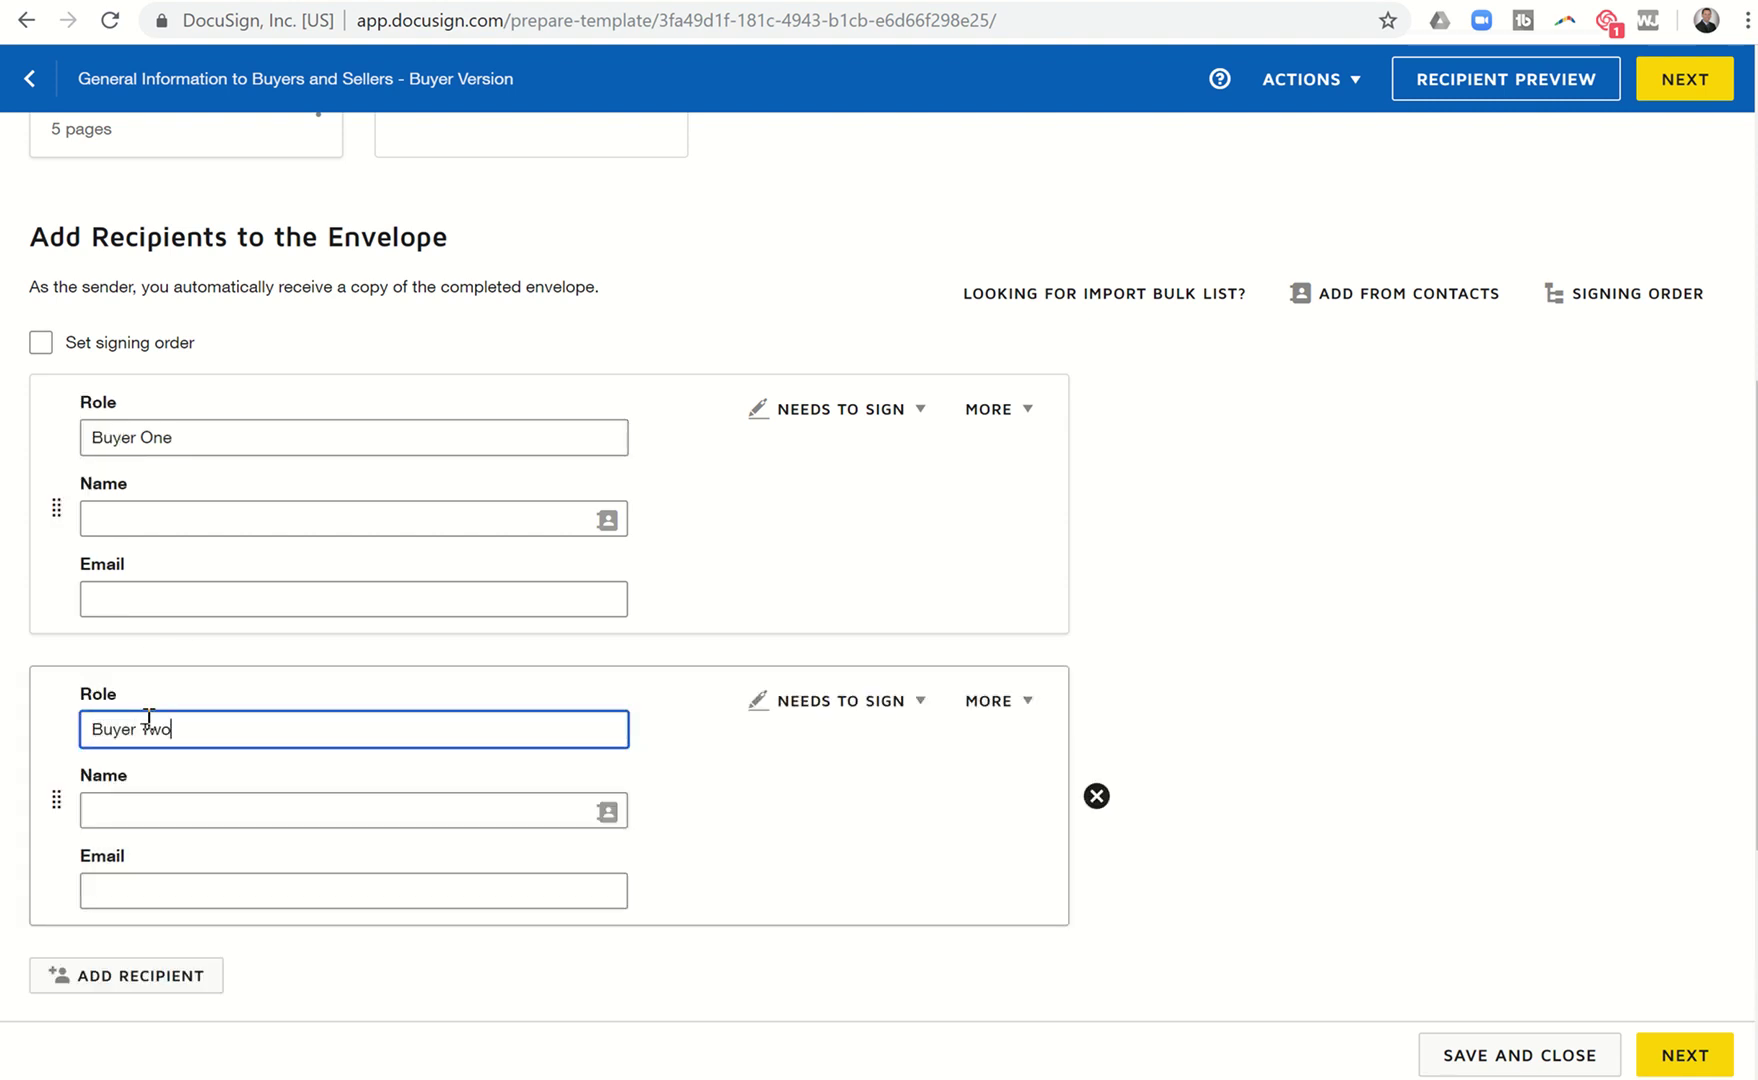
pyautogui.scroll(-2, 148, 717)
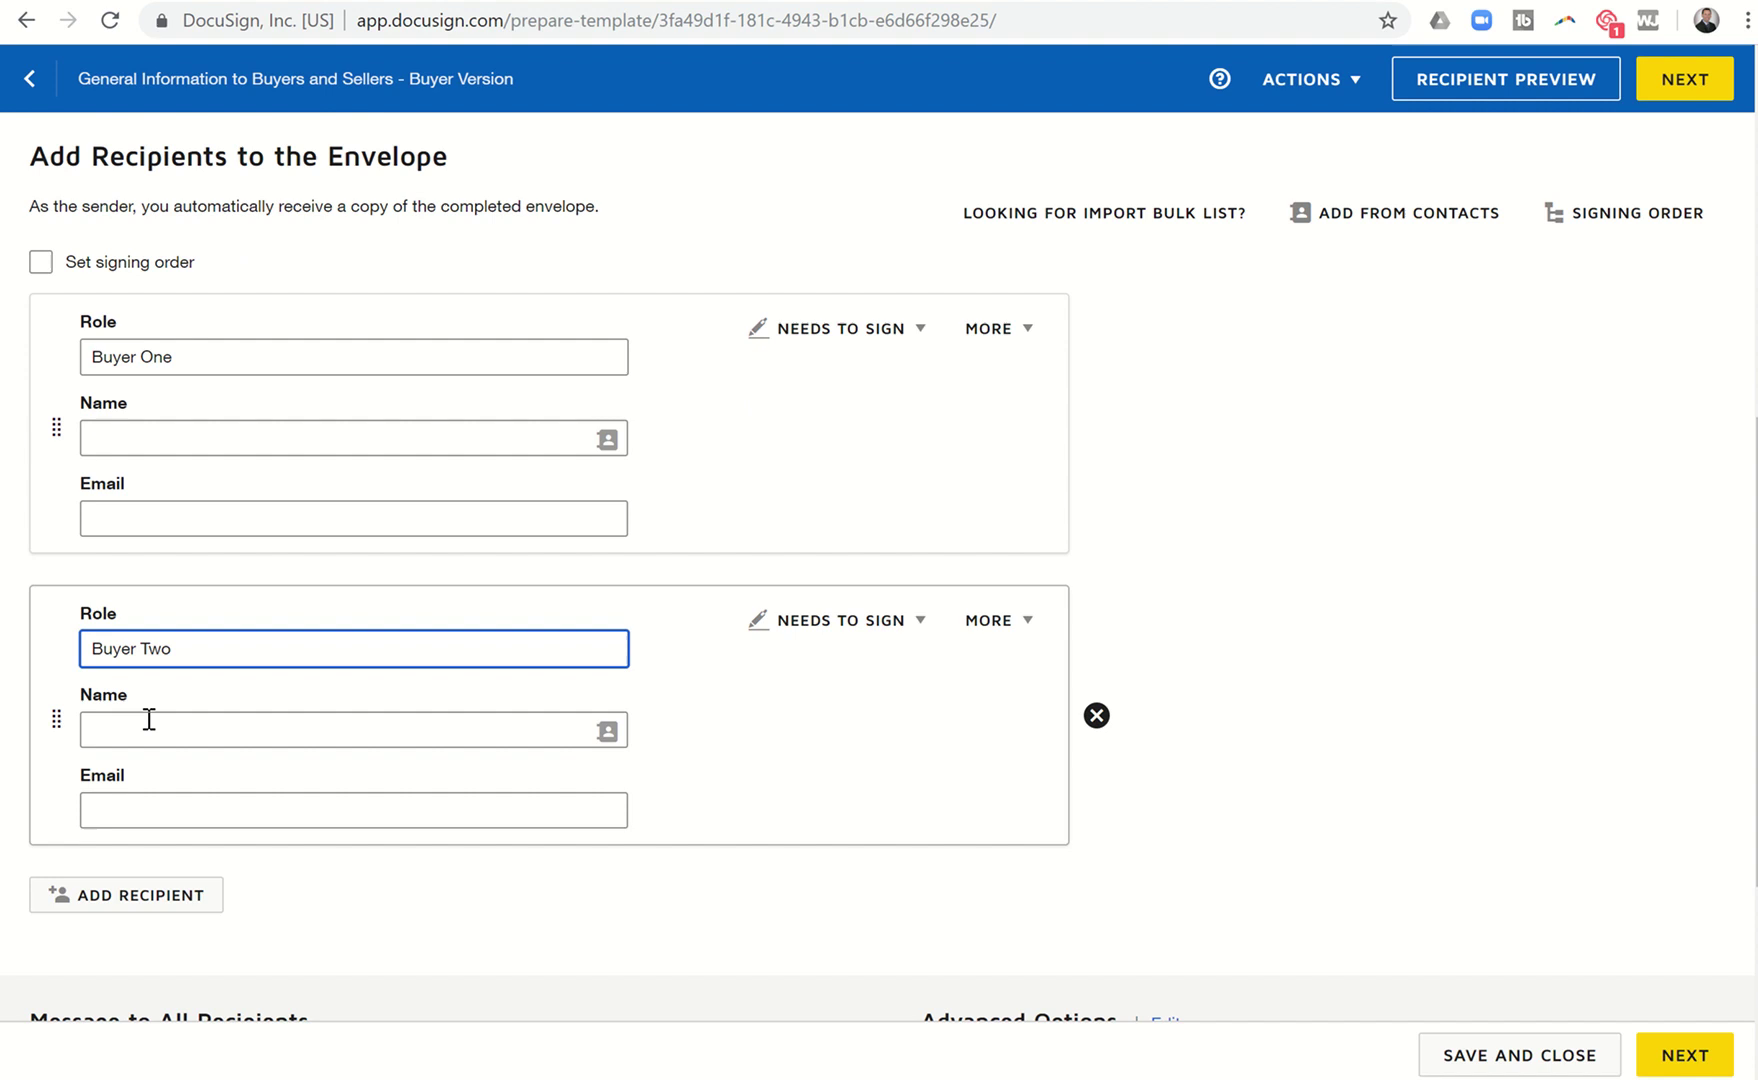
pyautogui.click(133, 768)
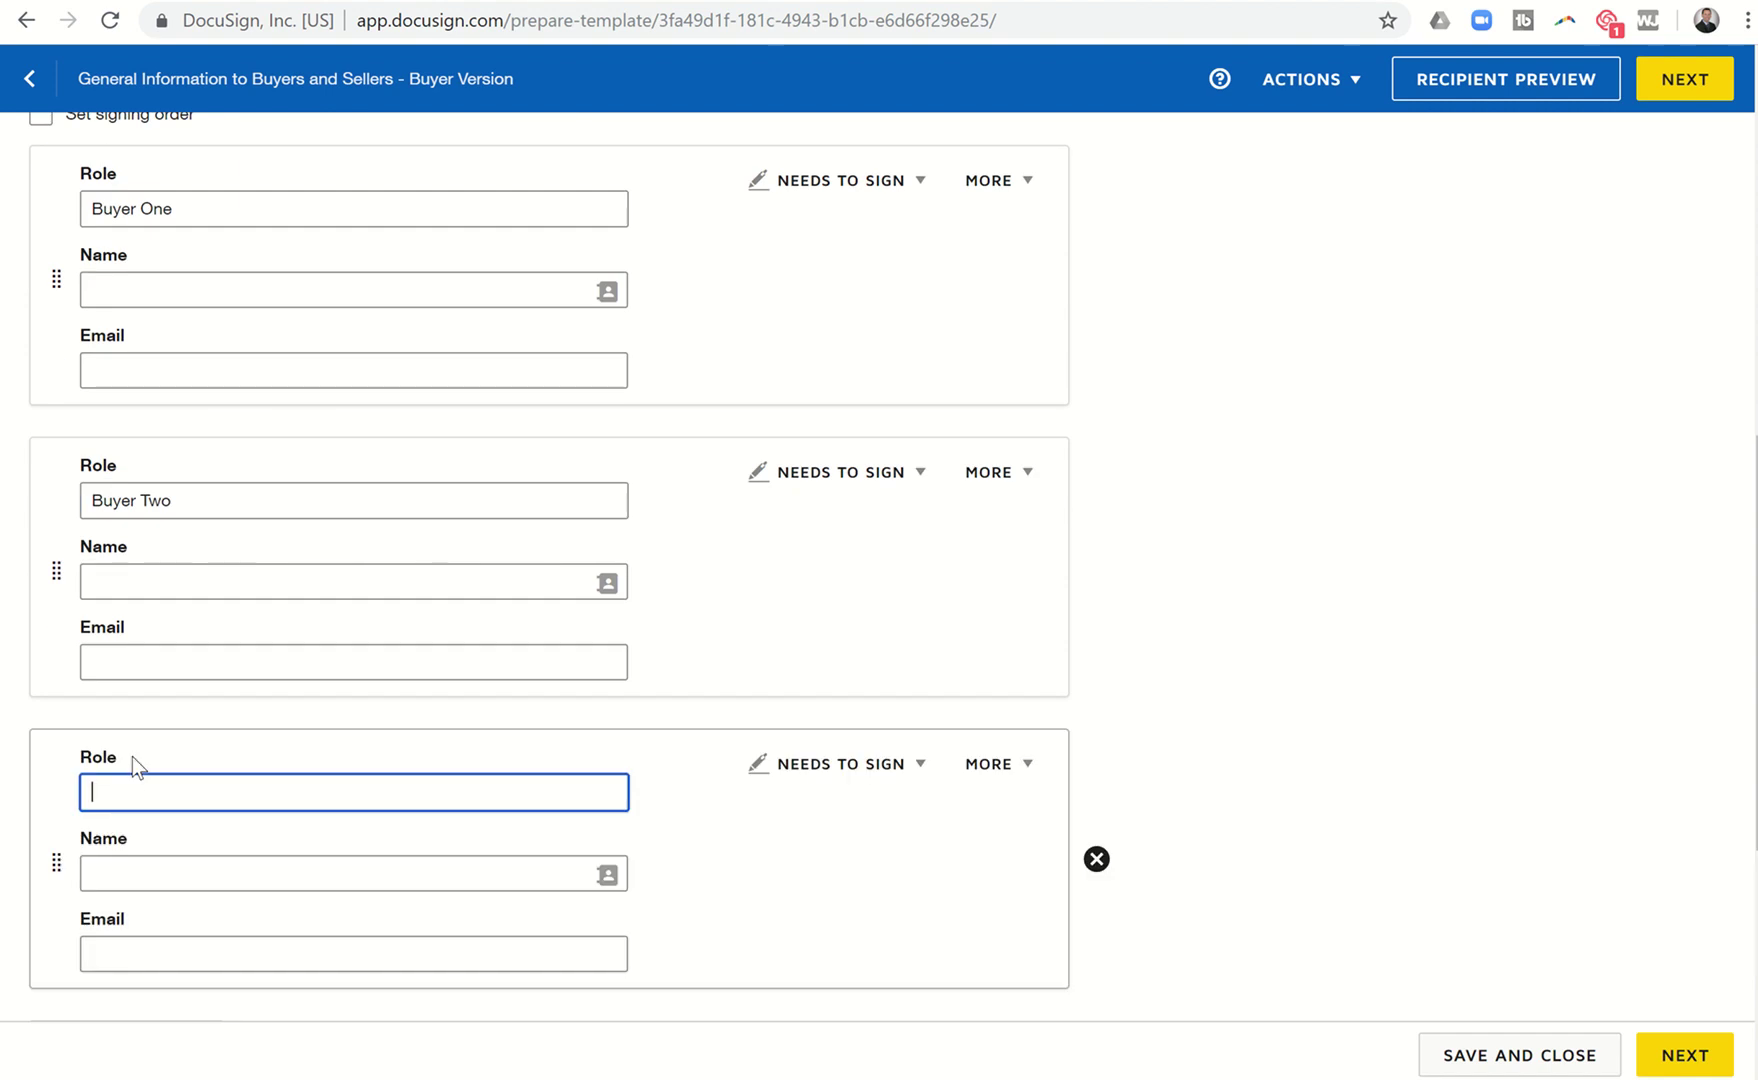
pyautogui.write('Broker Associate/Buyers Agen')
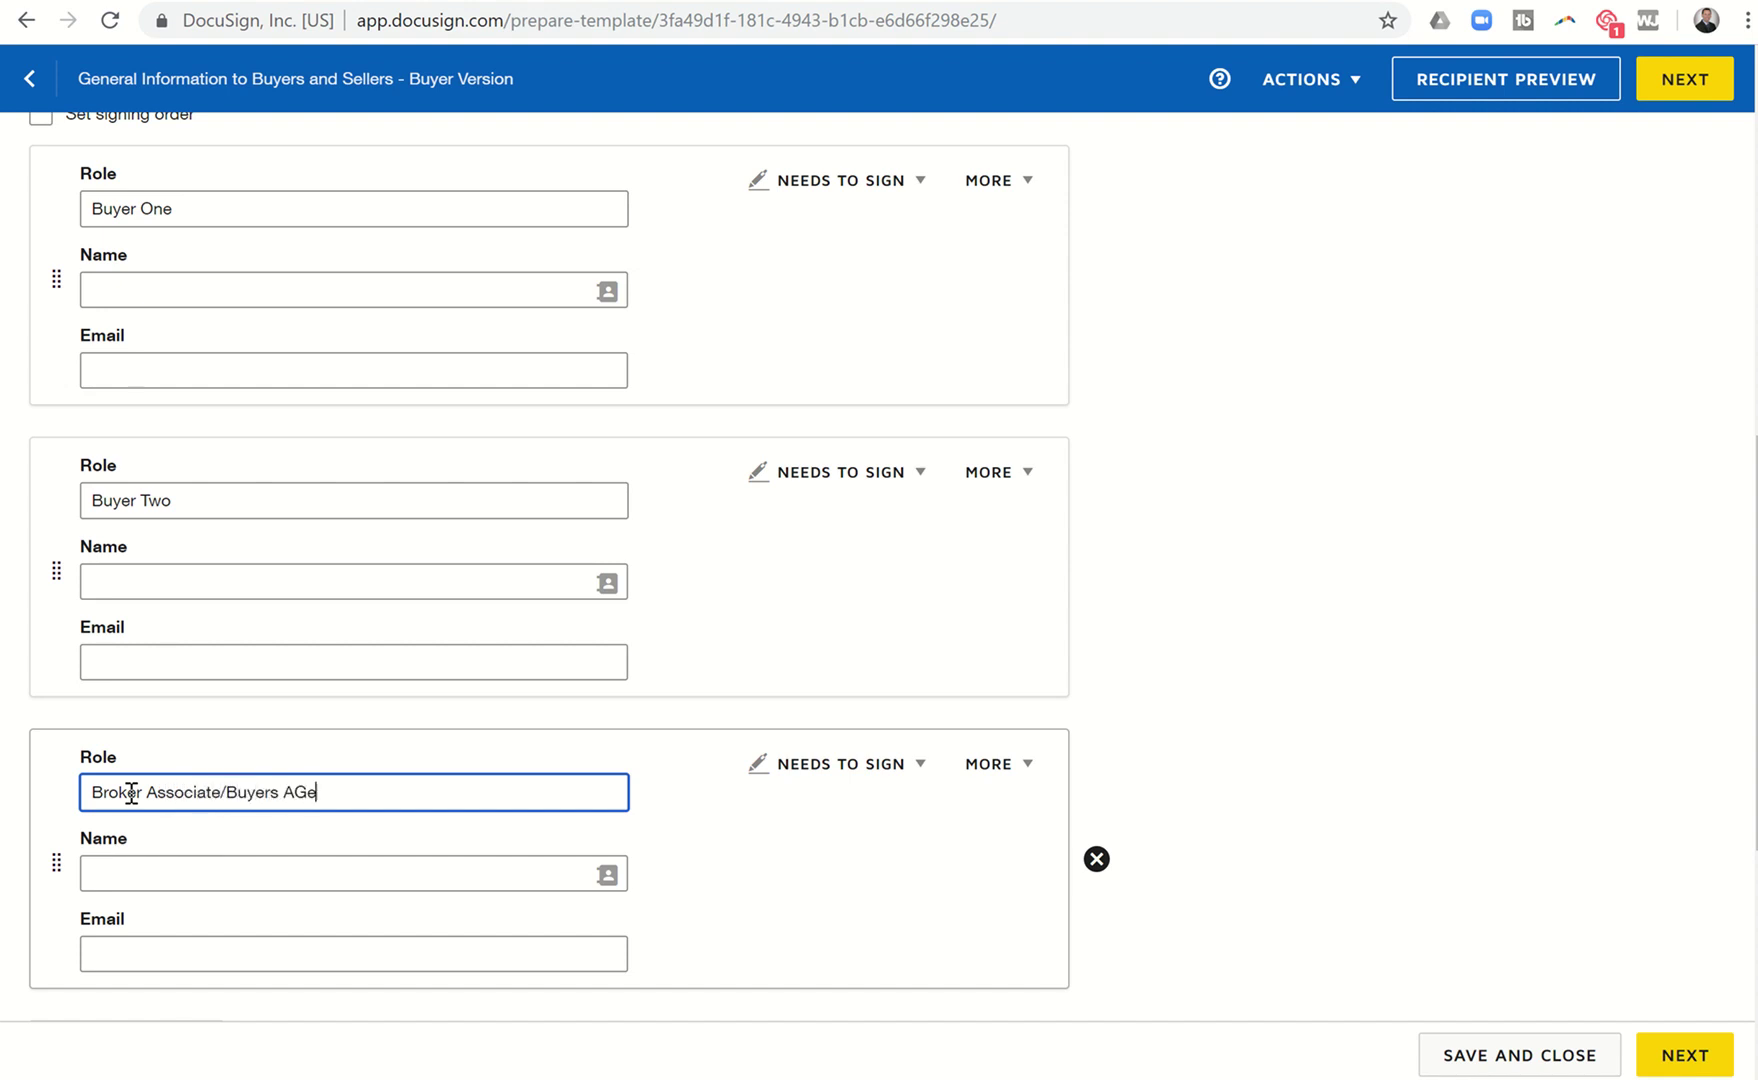
pyautogui.write('t')
pyautogui.scroll(-2, 130, 793)
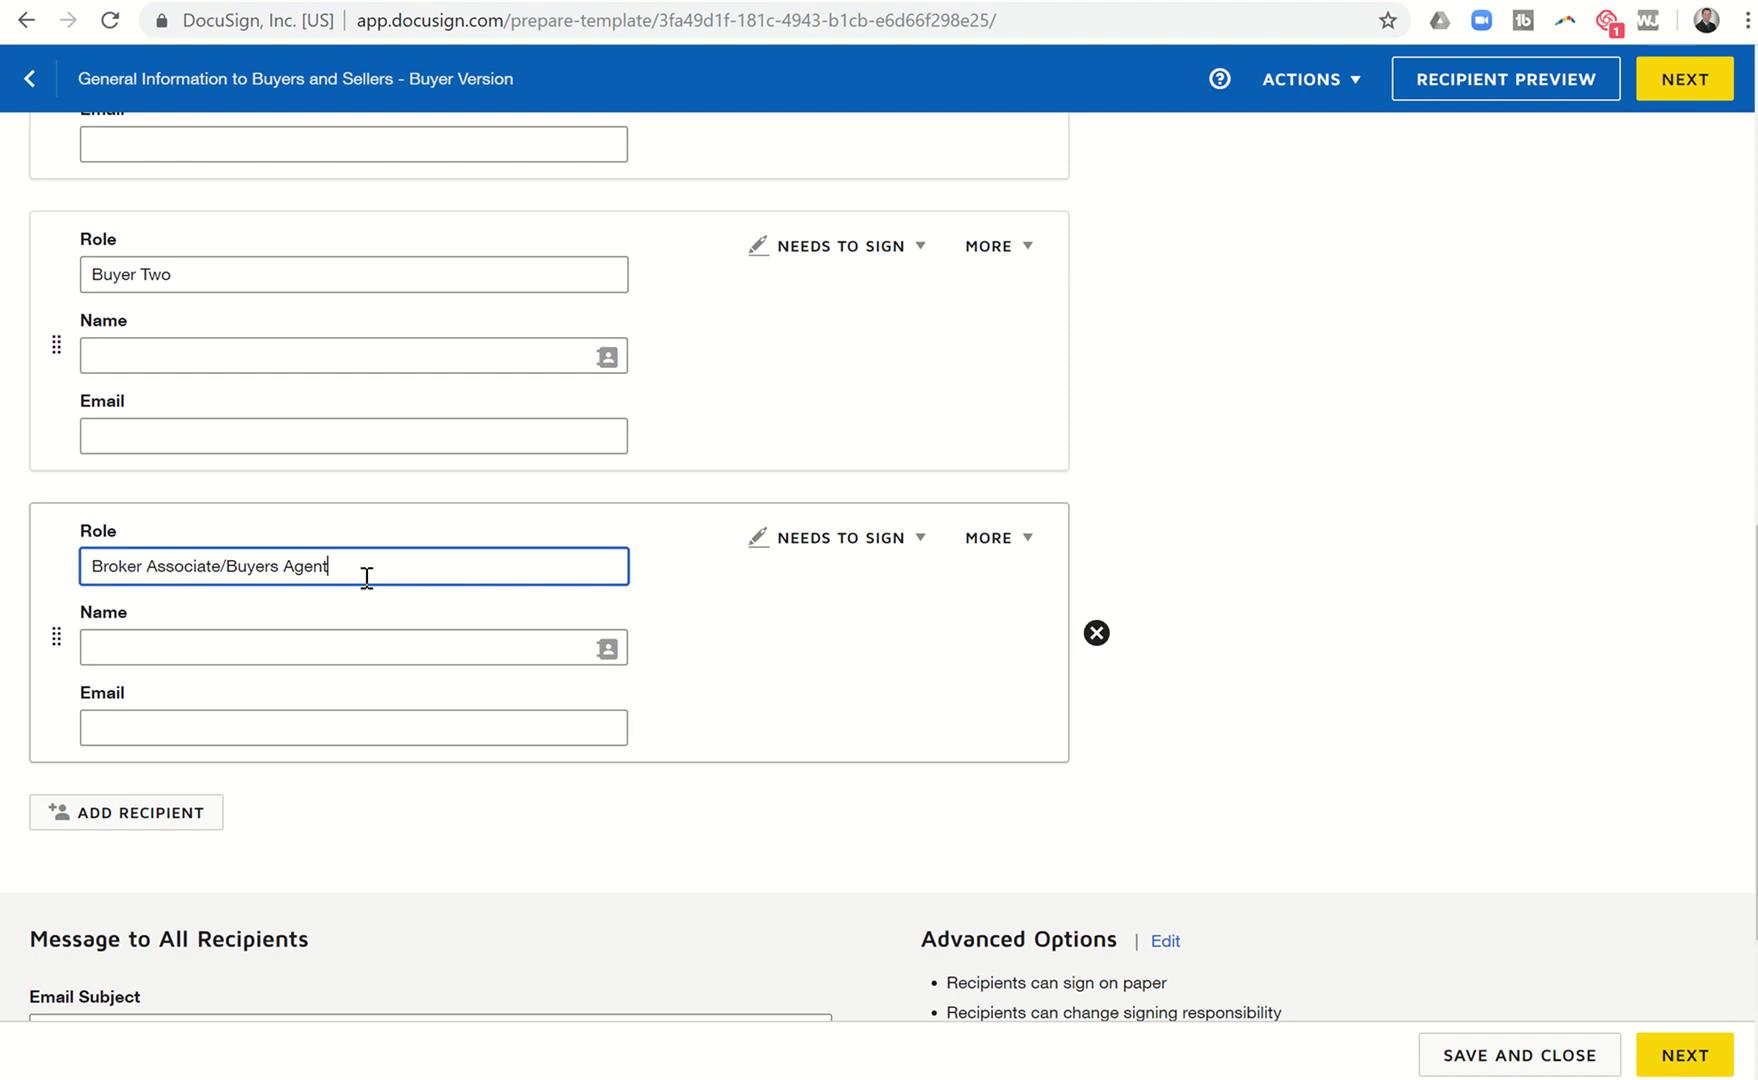
pyautogui.scroll(2, 365, 577)
pyautogui.scroll(-2, 367, 578)
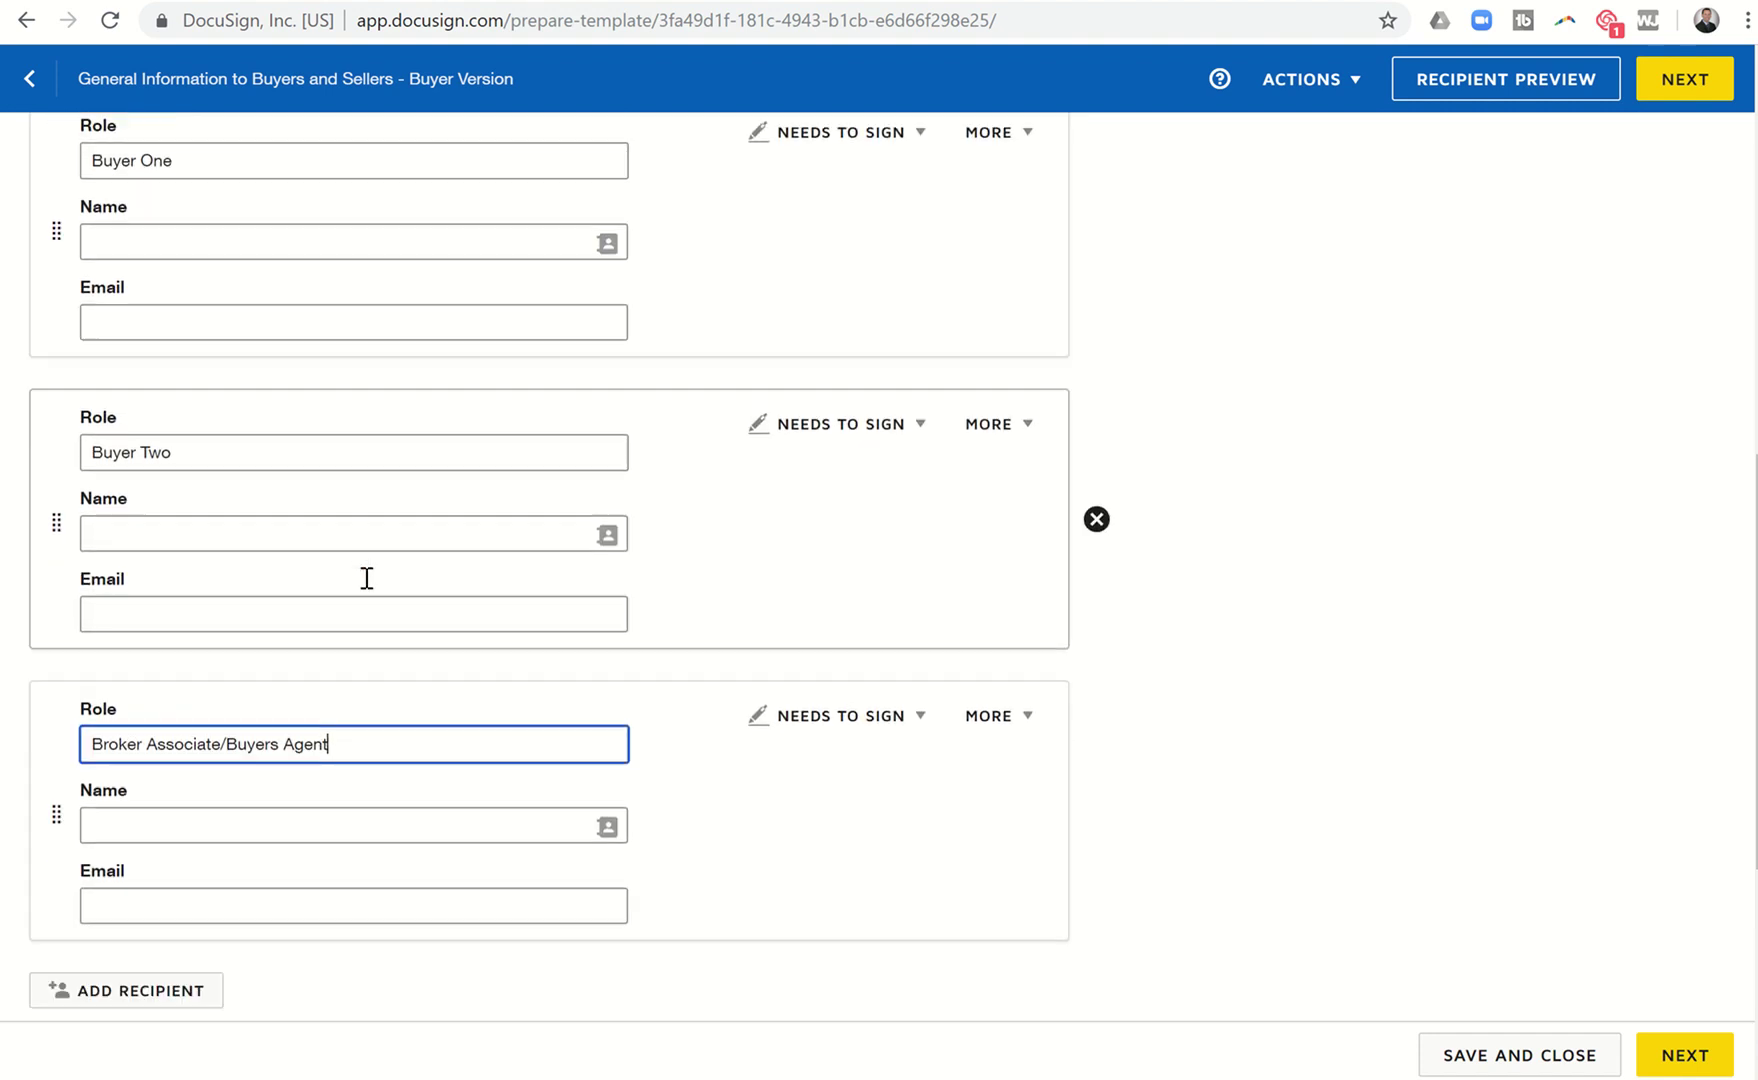
pyautogui.scroll(-2, 366, 578)
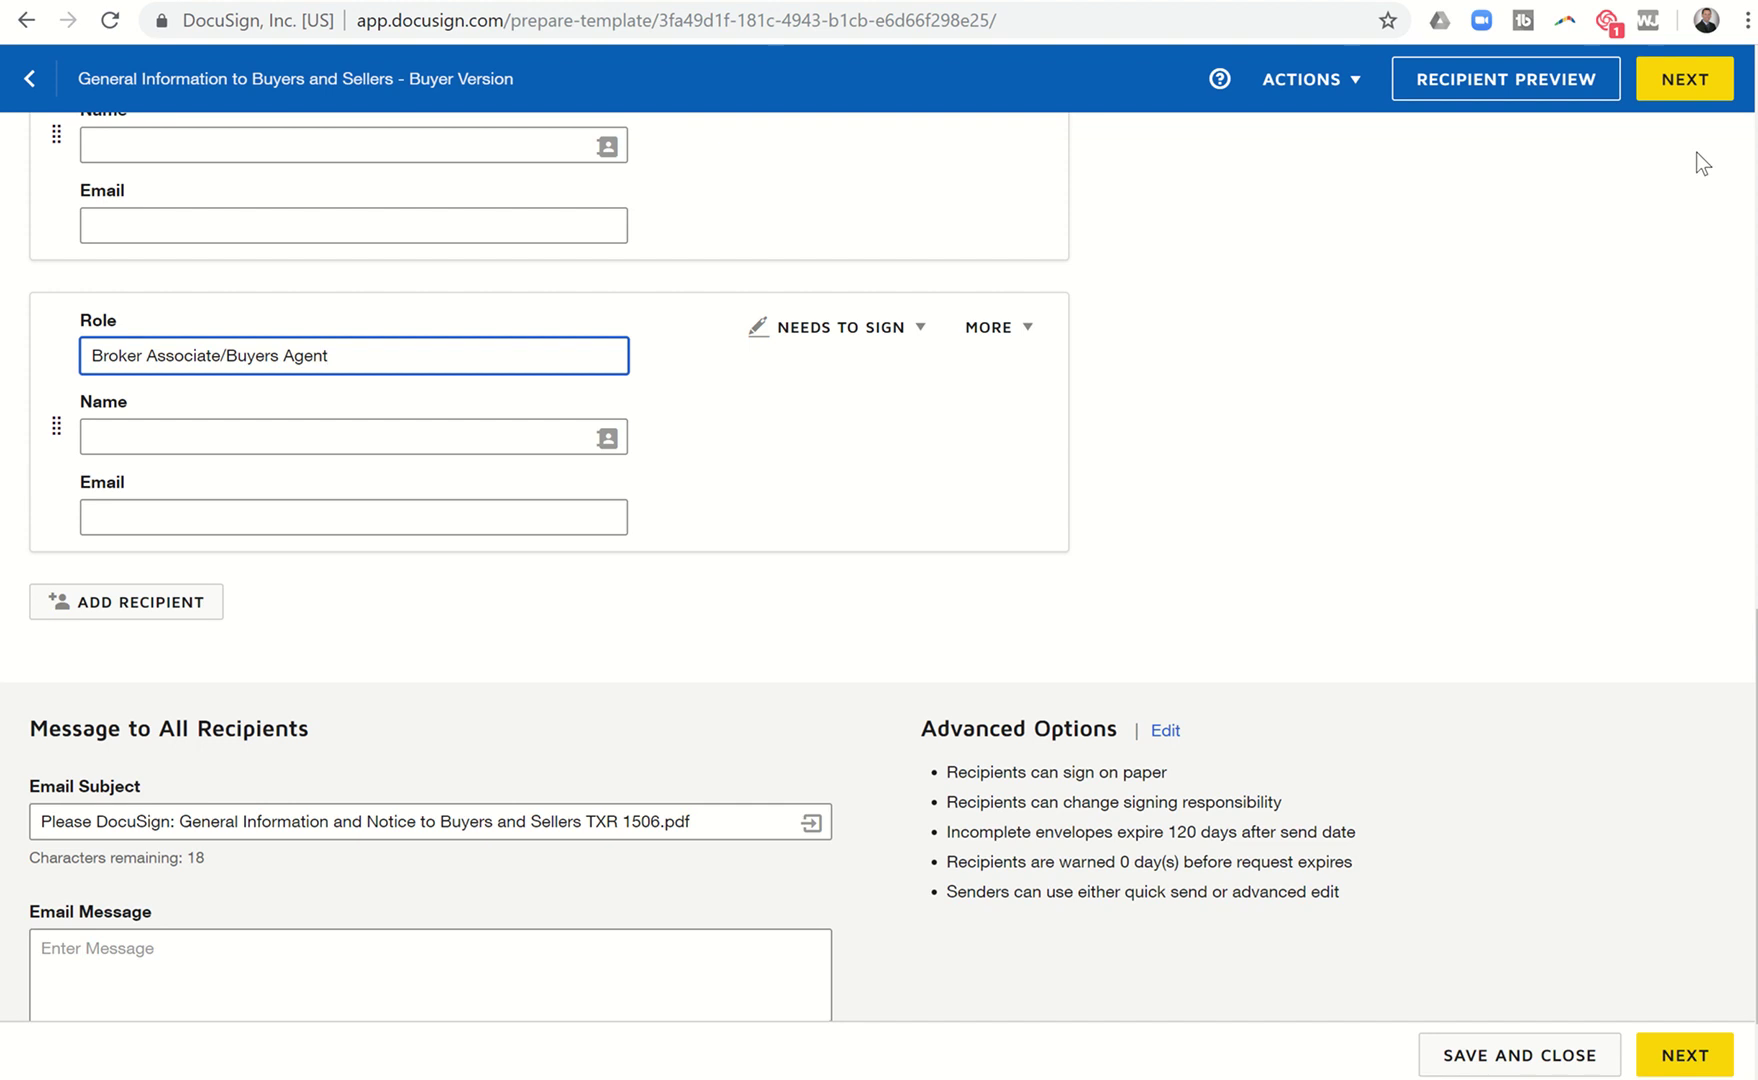
# Move to field placement, review the form down to page 5, and open the recipient list.
pyautogui.click(1676, 92)
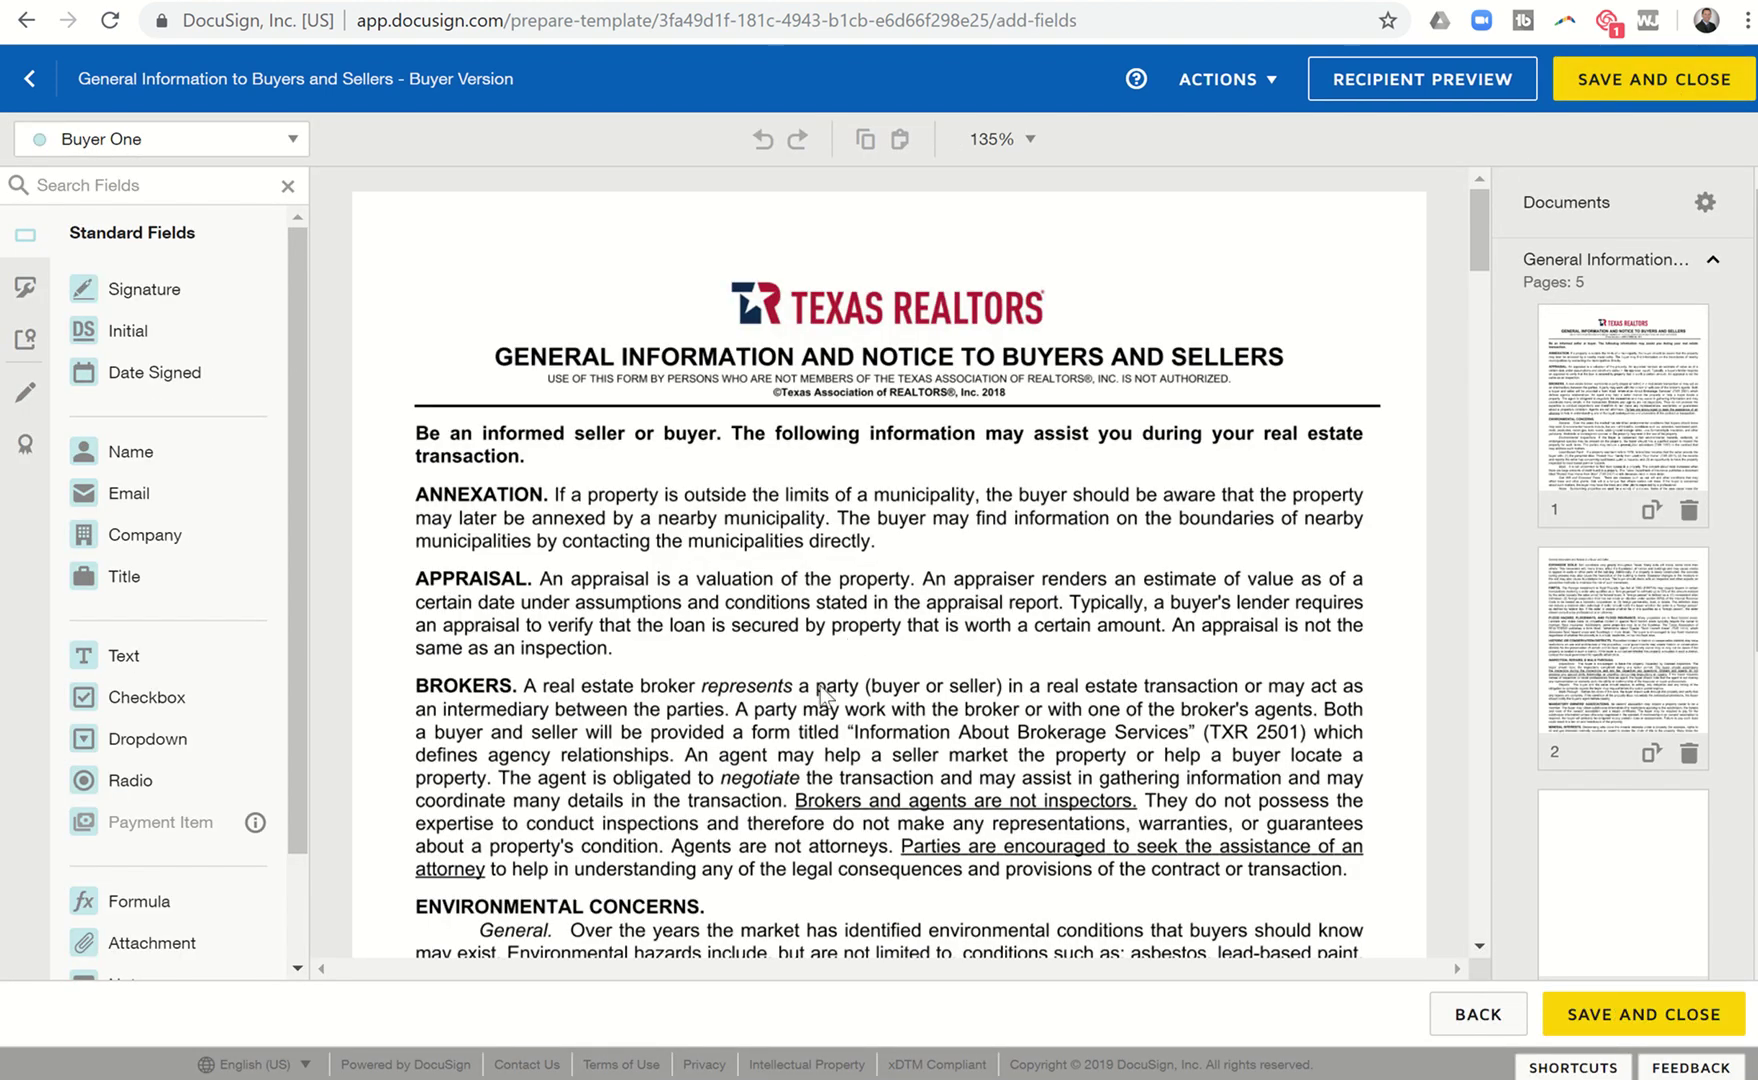
pyautogui.scroll(-15, 820, 688)
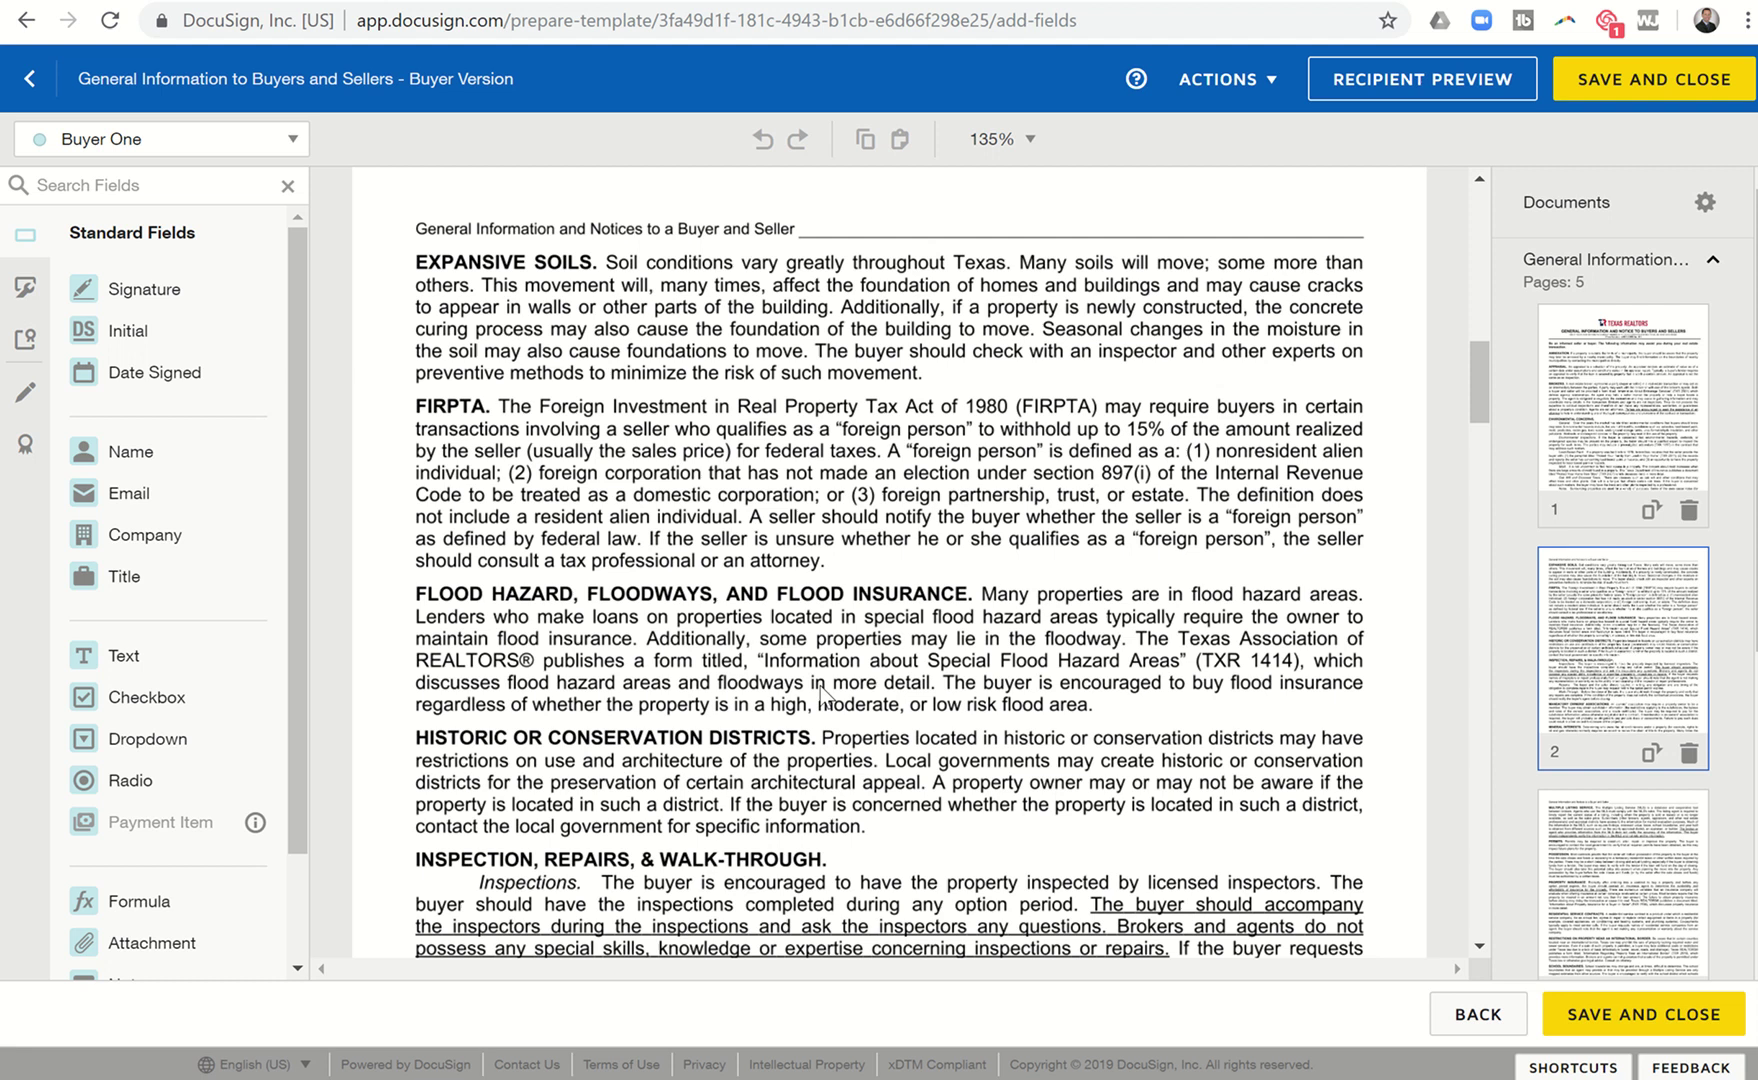
pyautogui.scroll(-20, 820, 688)
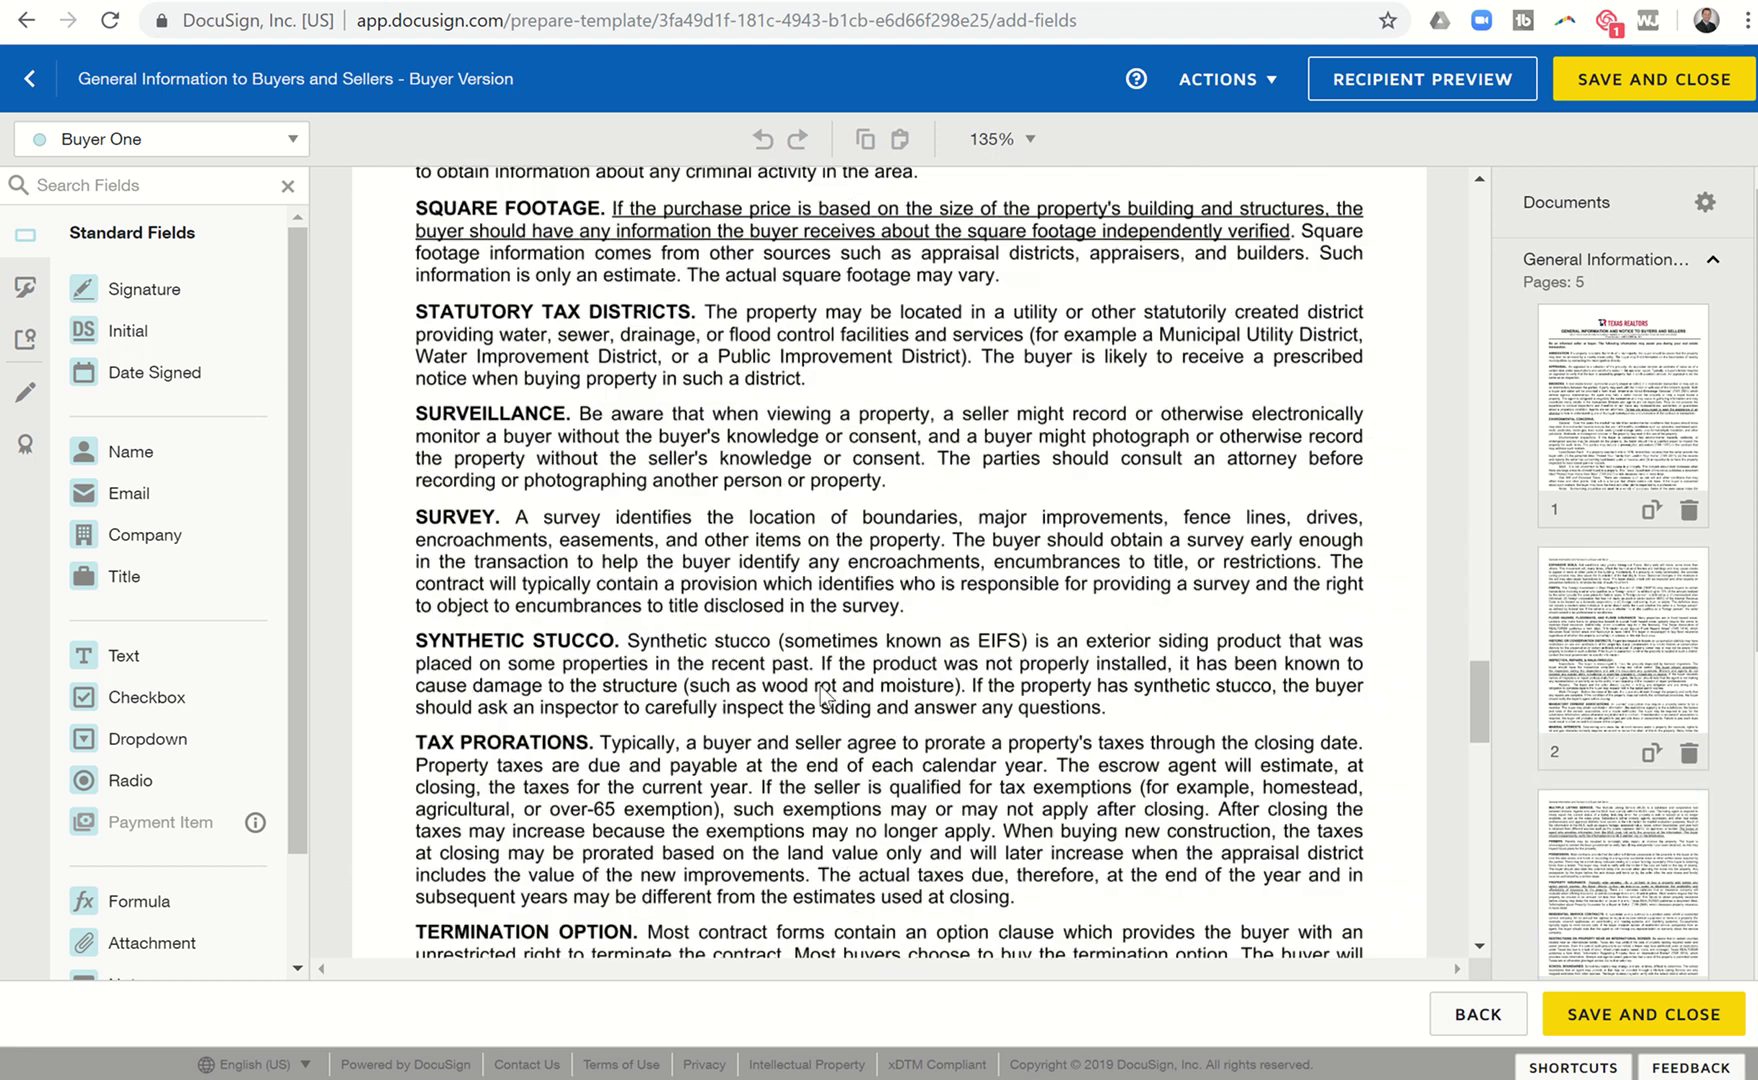
pyautogui.scroll(-15, 822, 693)
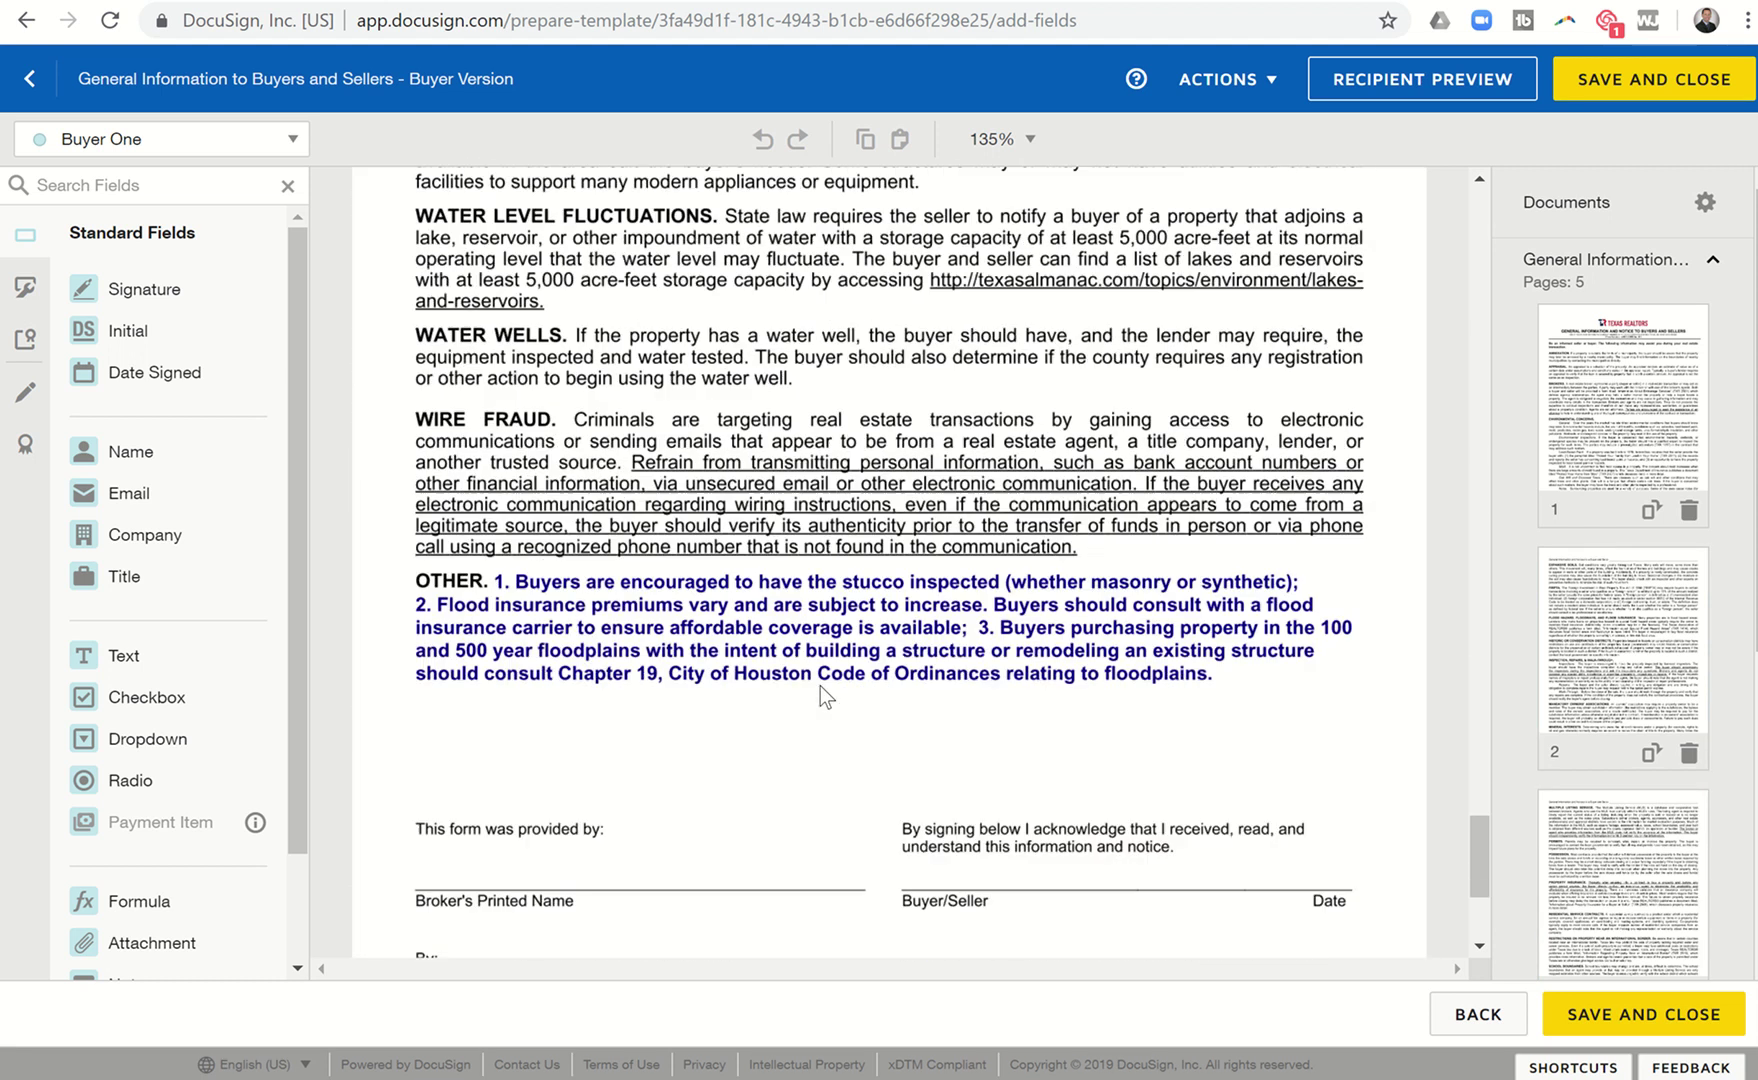
pyautogui.scroll(-5, 820, 687)
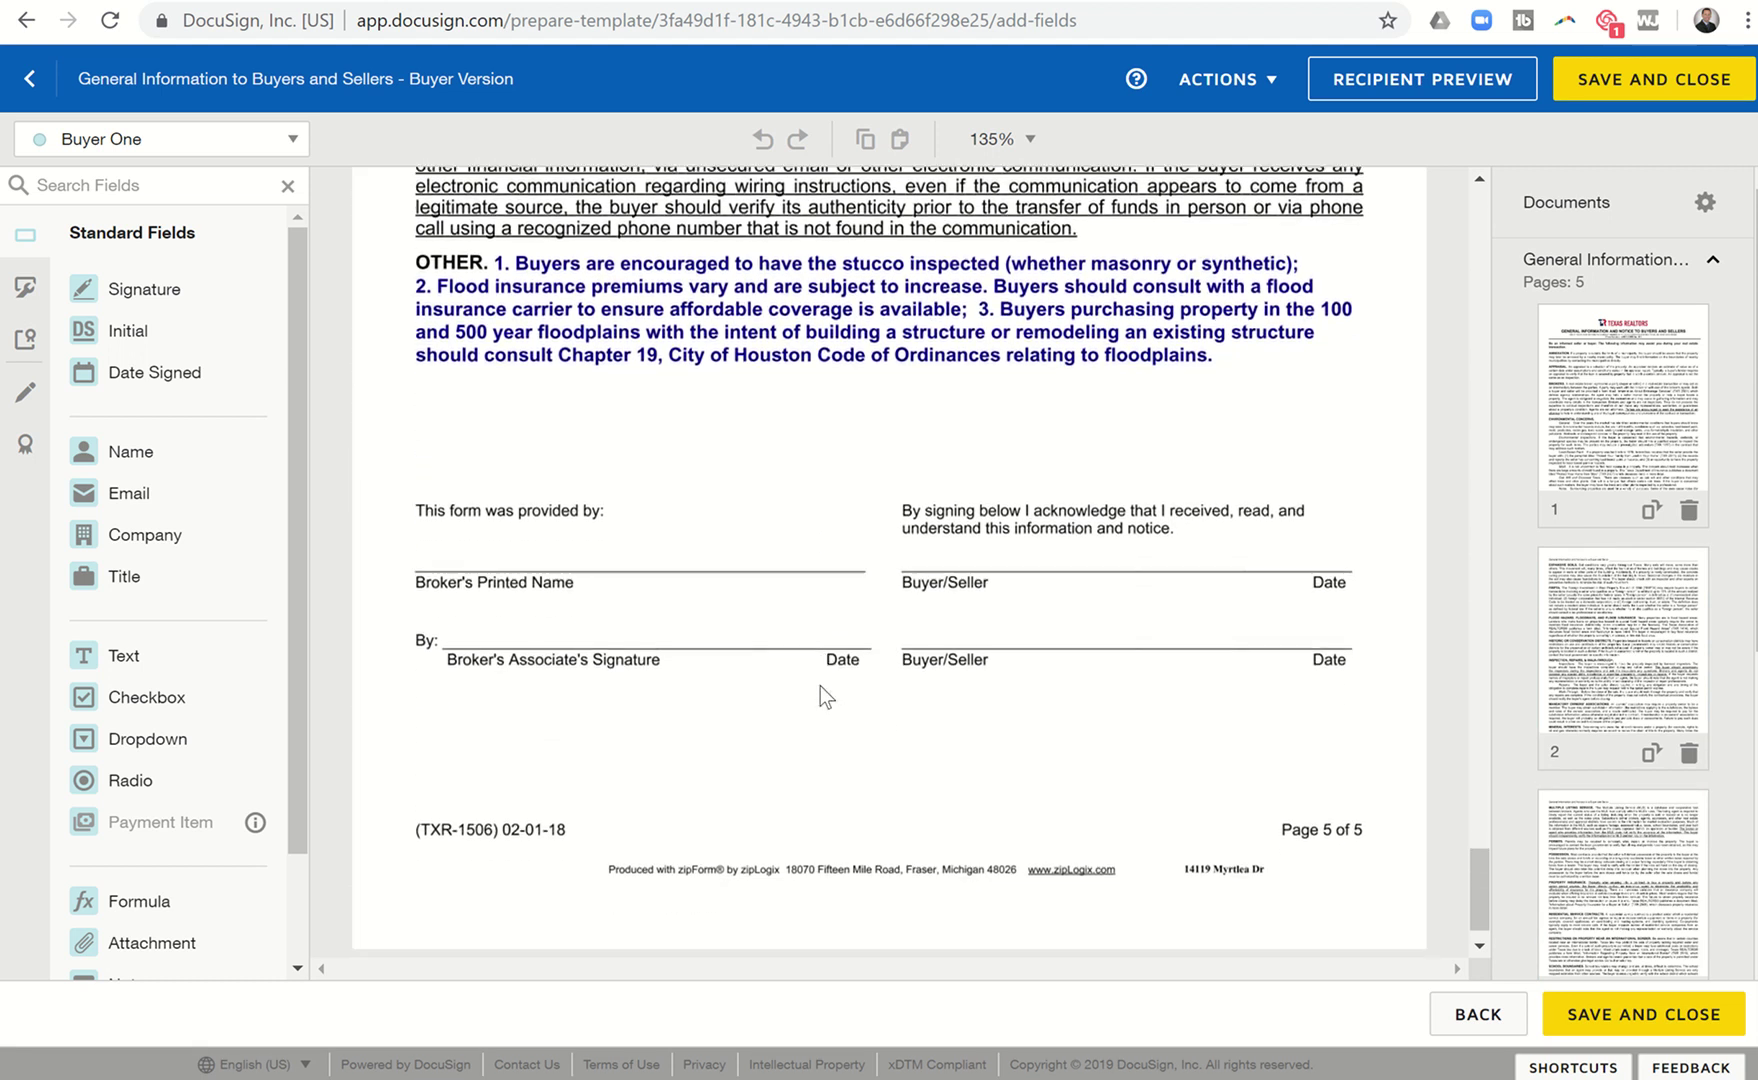
pyautogui.scroll(-1, 820, 687)
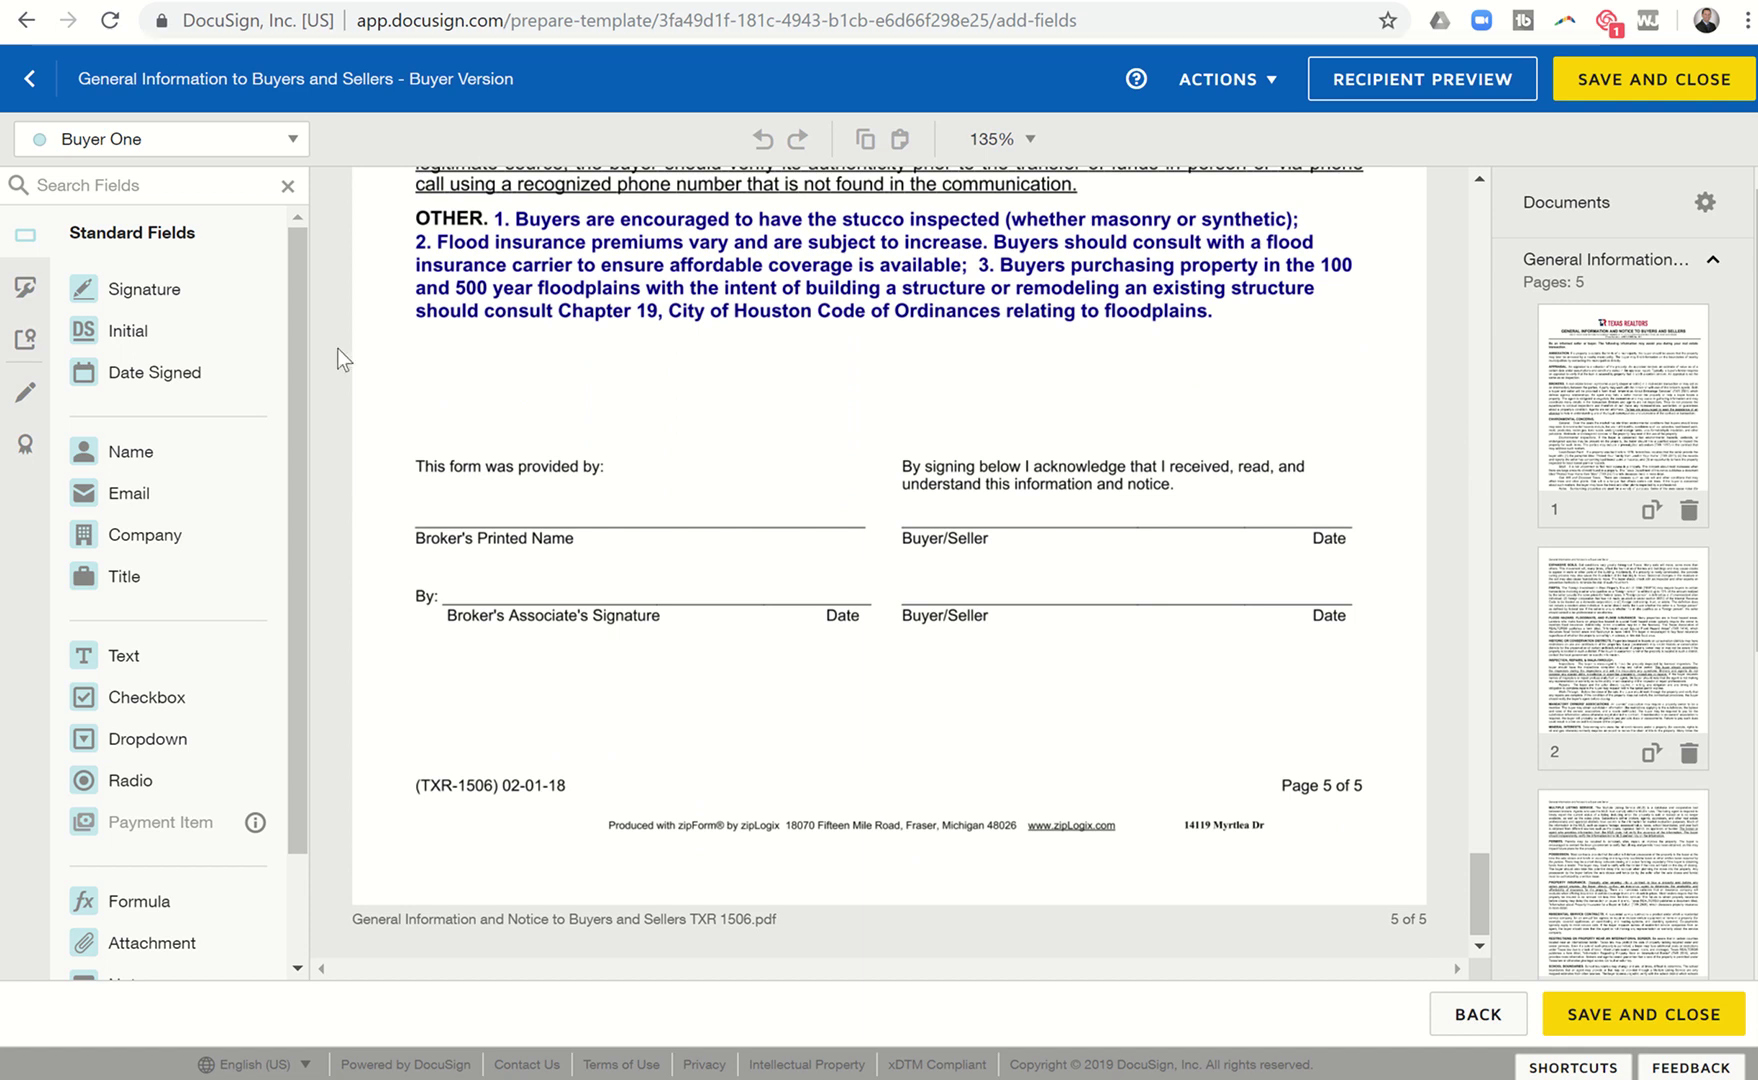
pyautogui.click(203, 155)
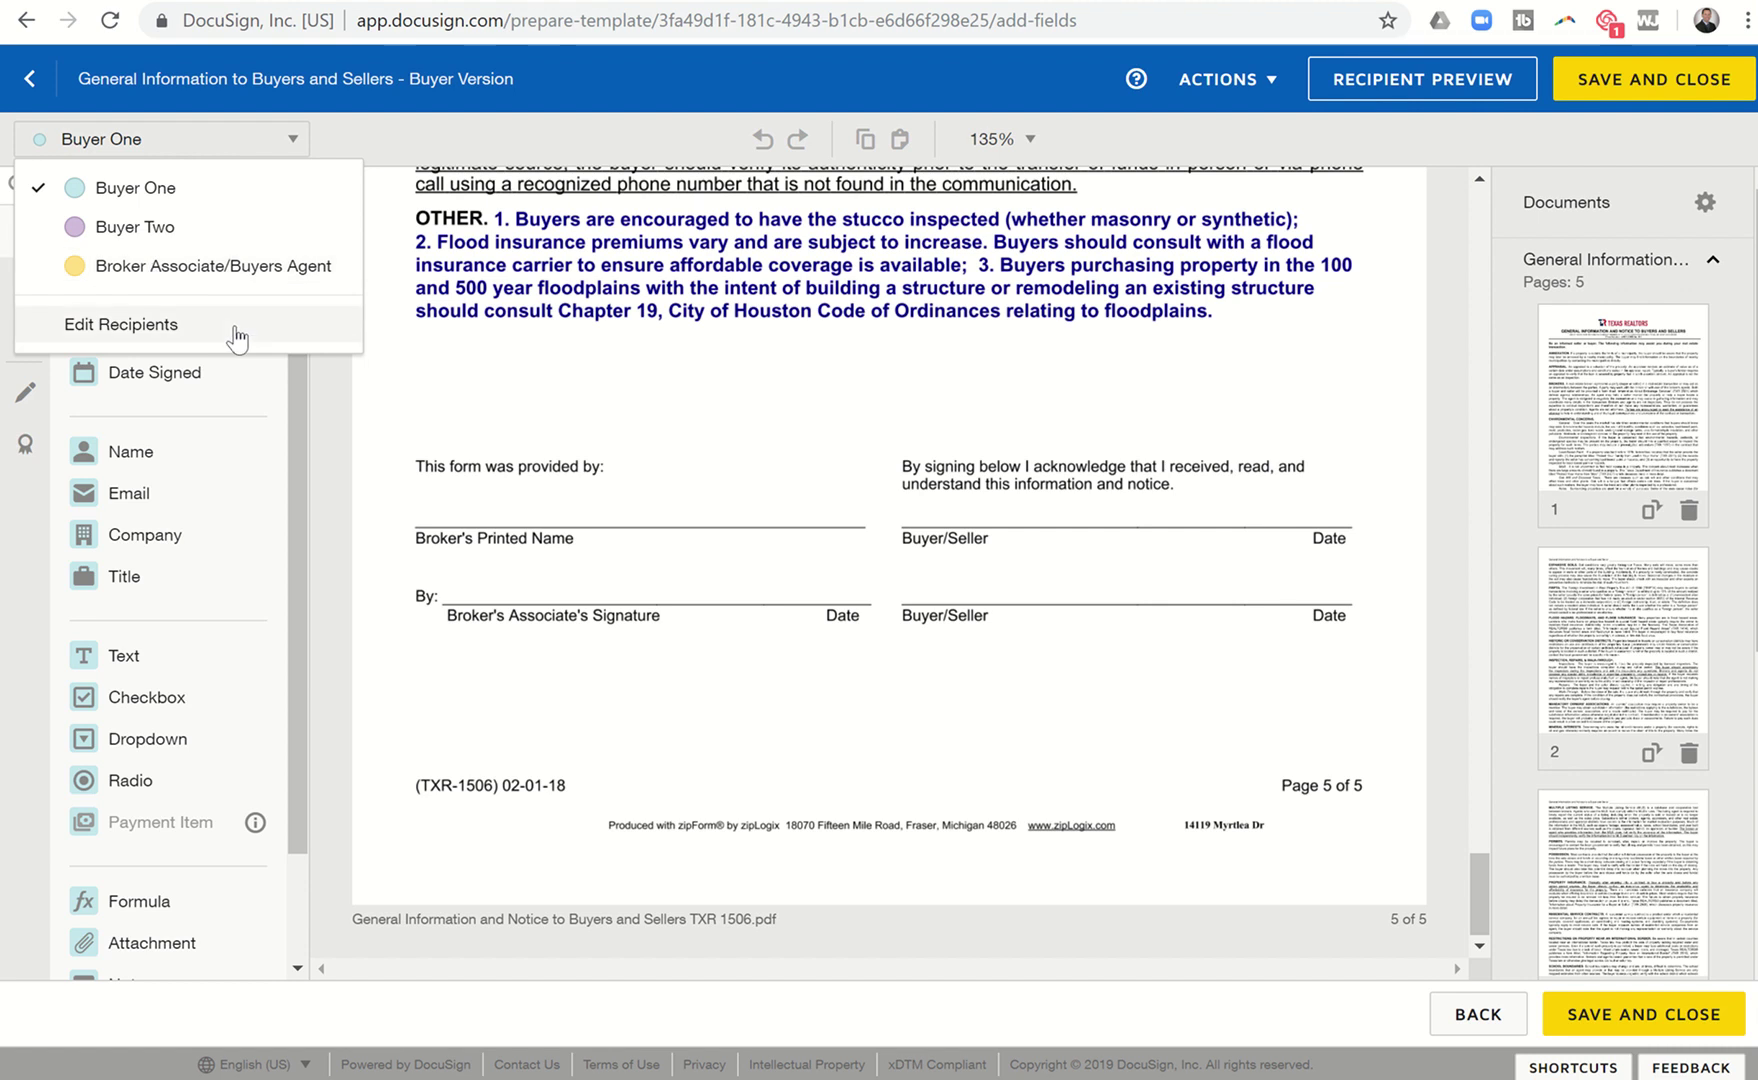
# Add a wide Broker Associate text field reading 'Keller Williams Platinum Realty' on Broker's Printed Name.
pyautogui.click(187, 270)
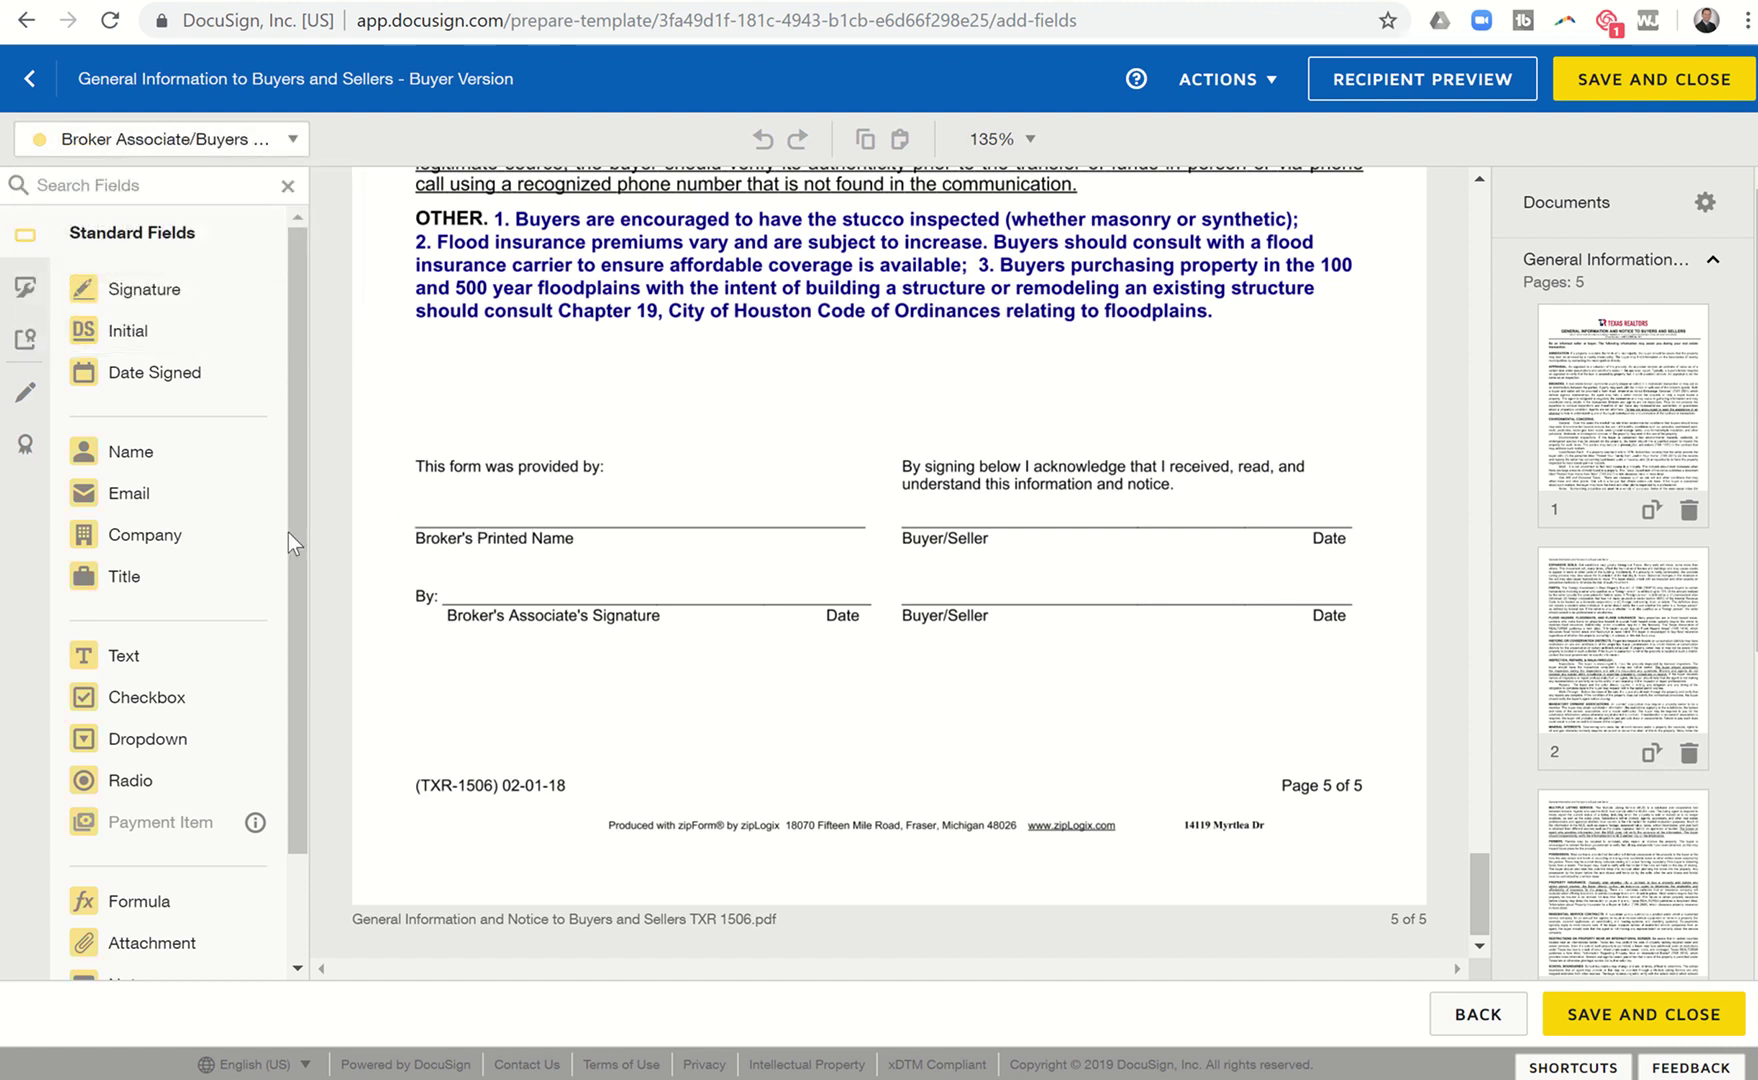
pyautogui.click(140, 658)
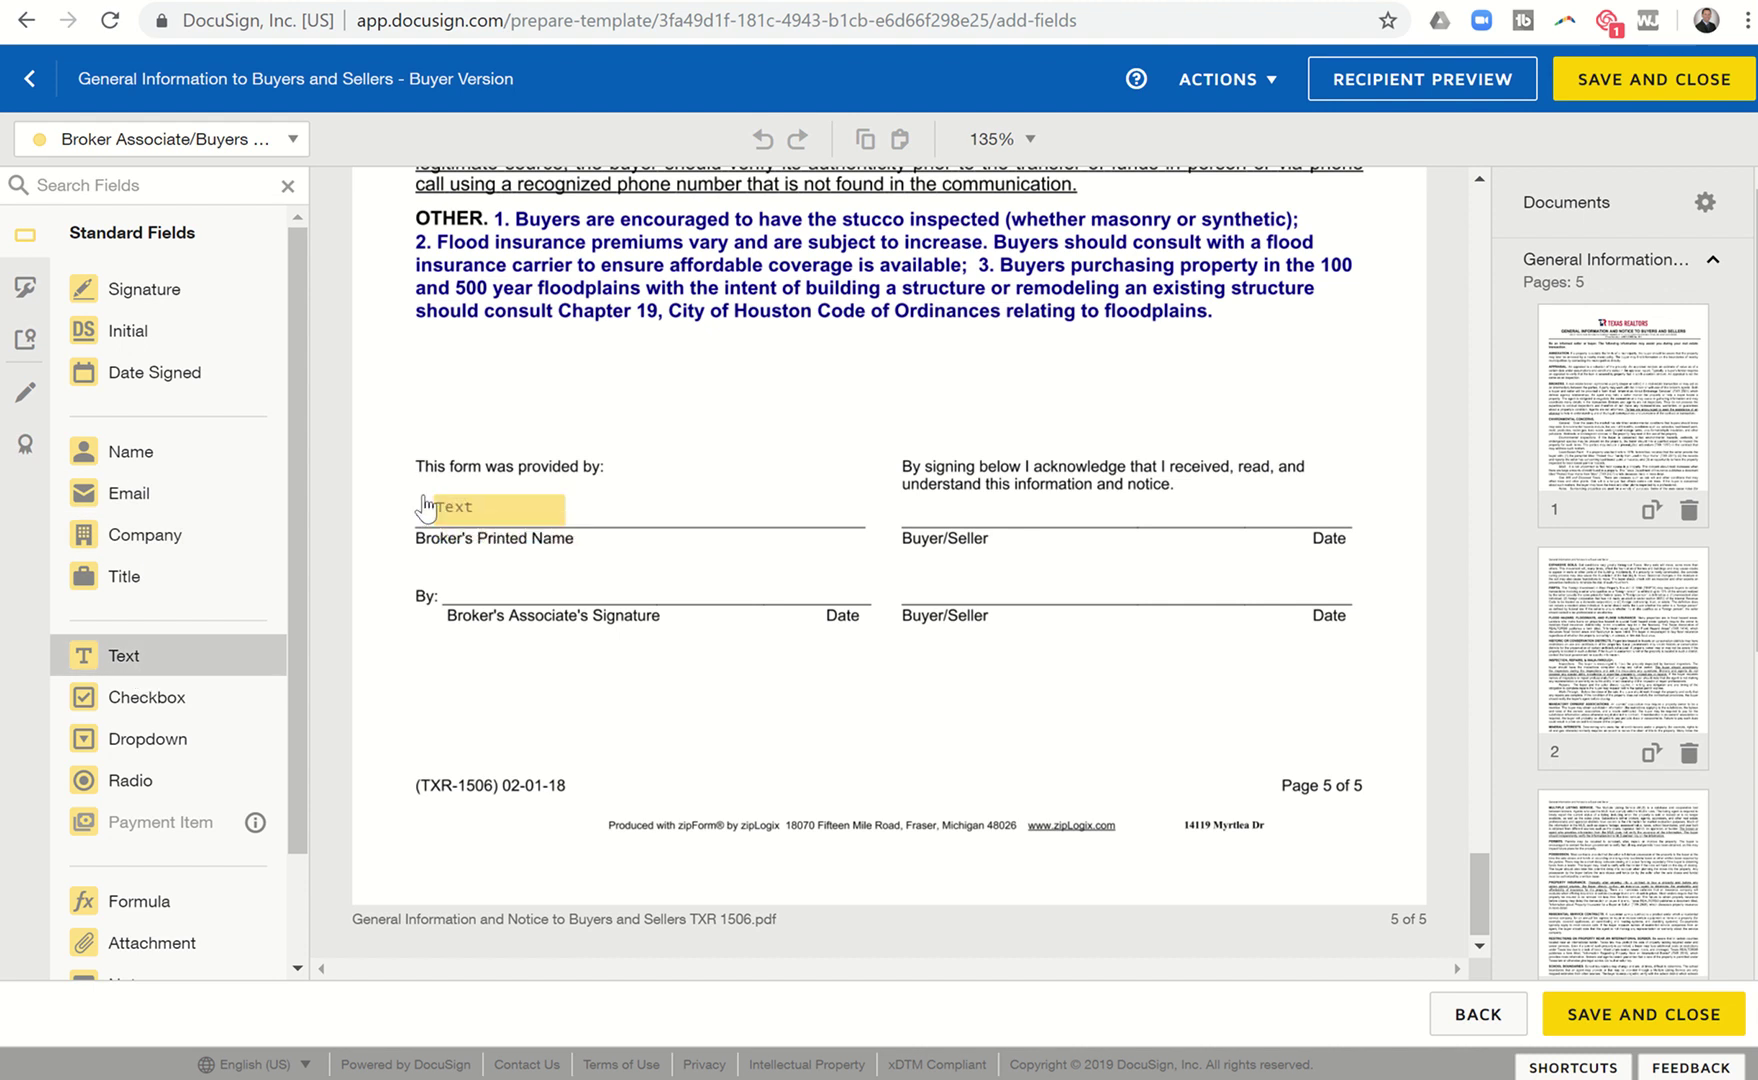
pyautogui.click(410, 507)
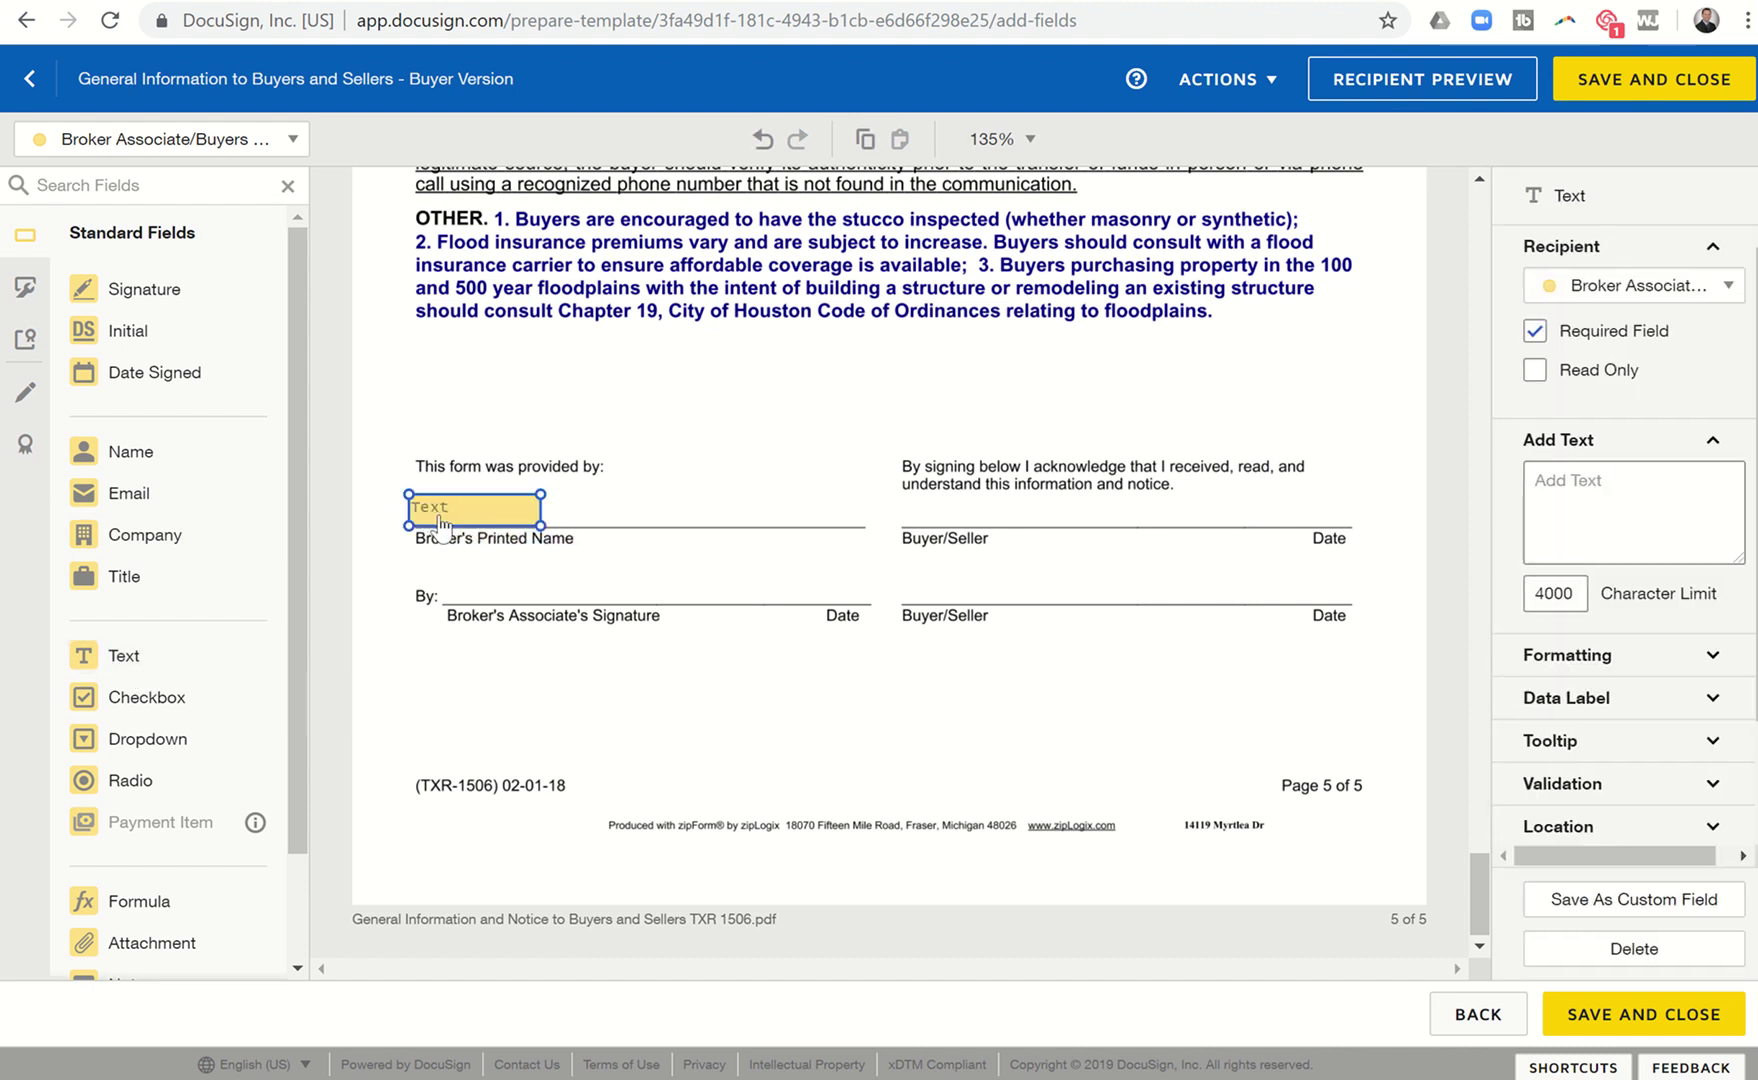
pyautogui.click(450, 512)
pyautogui.write('K')
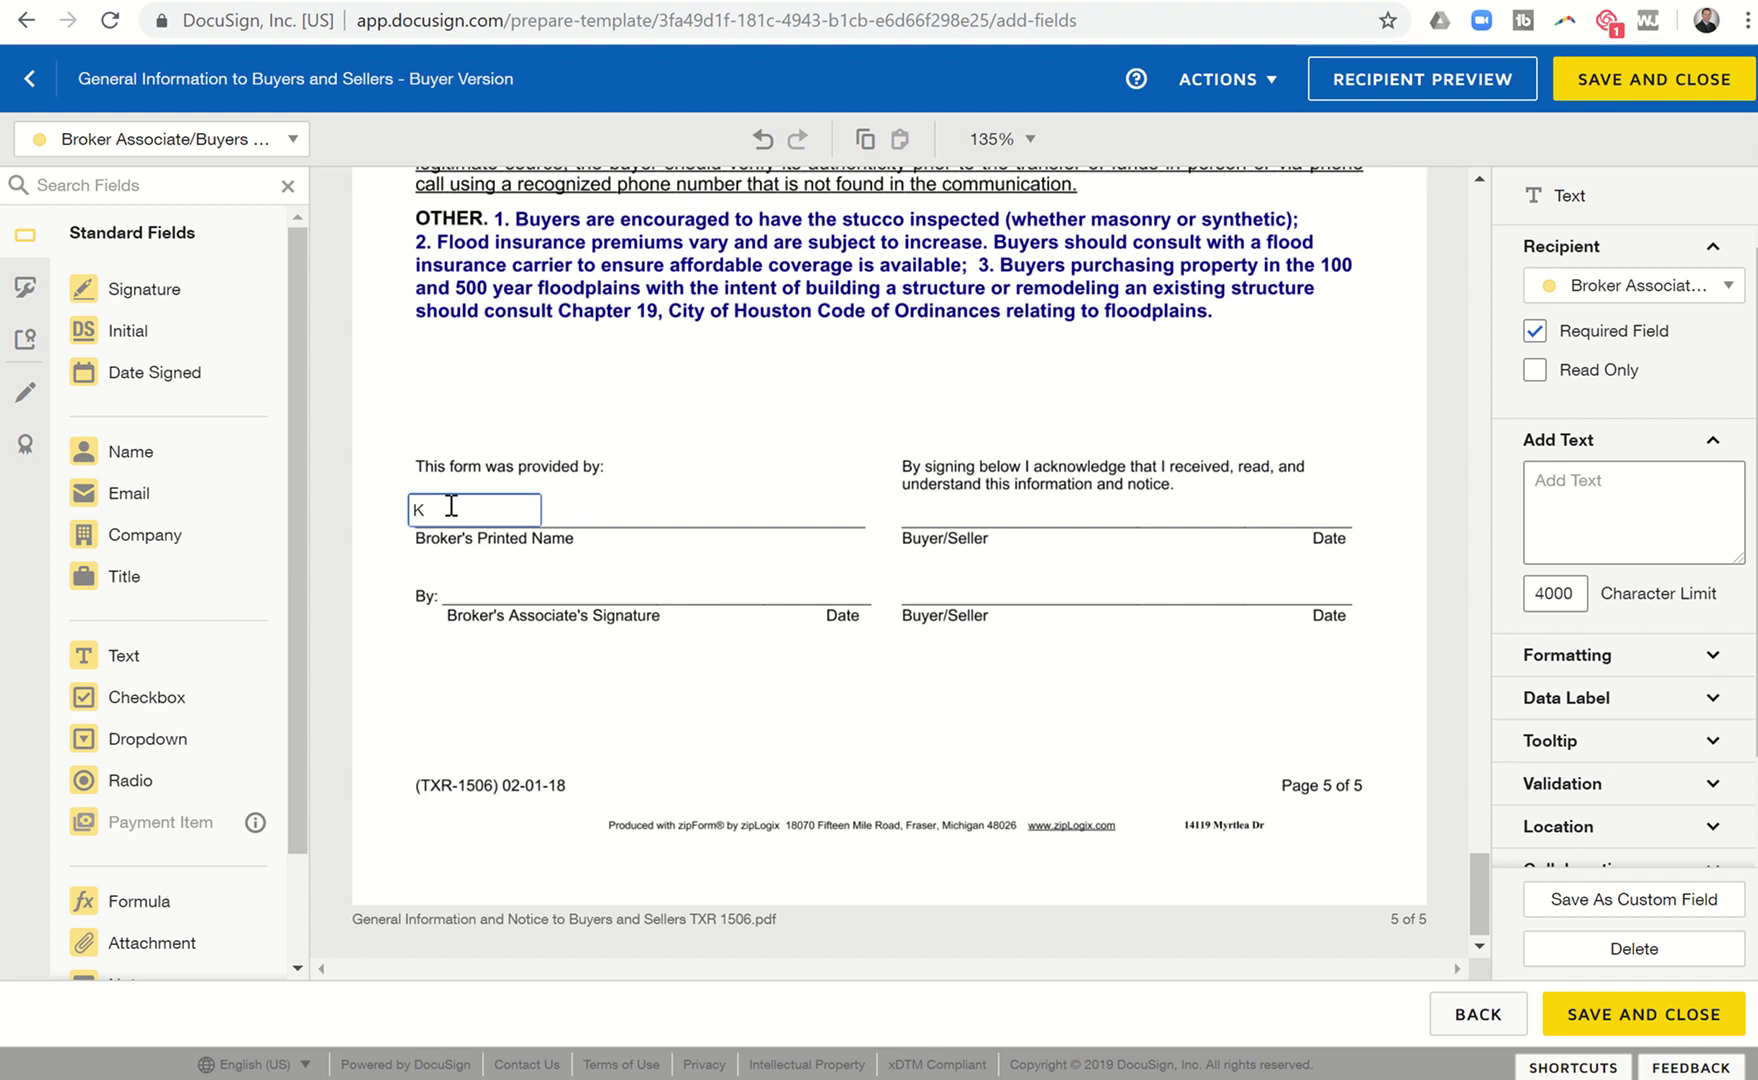
pyautogui.write('eller Williams P')
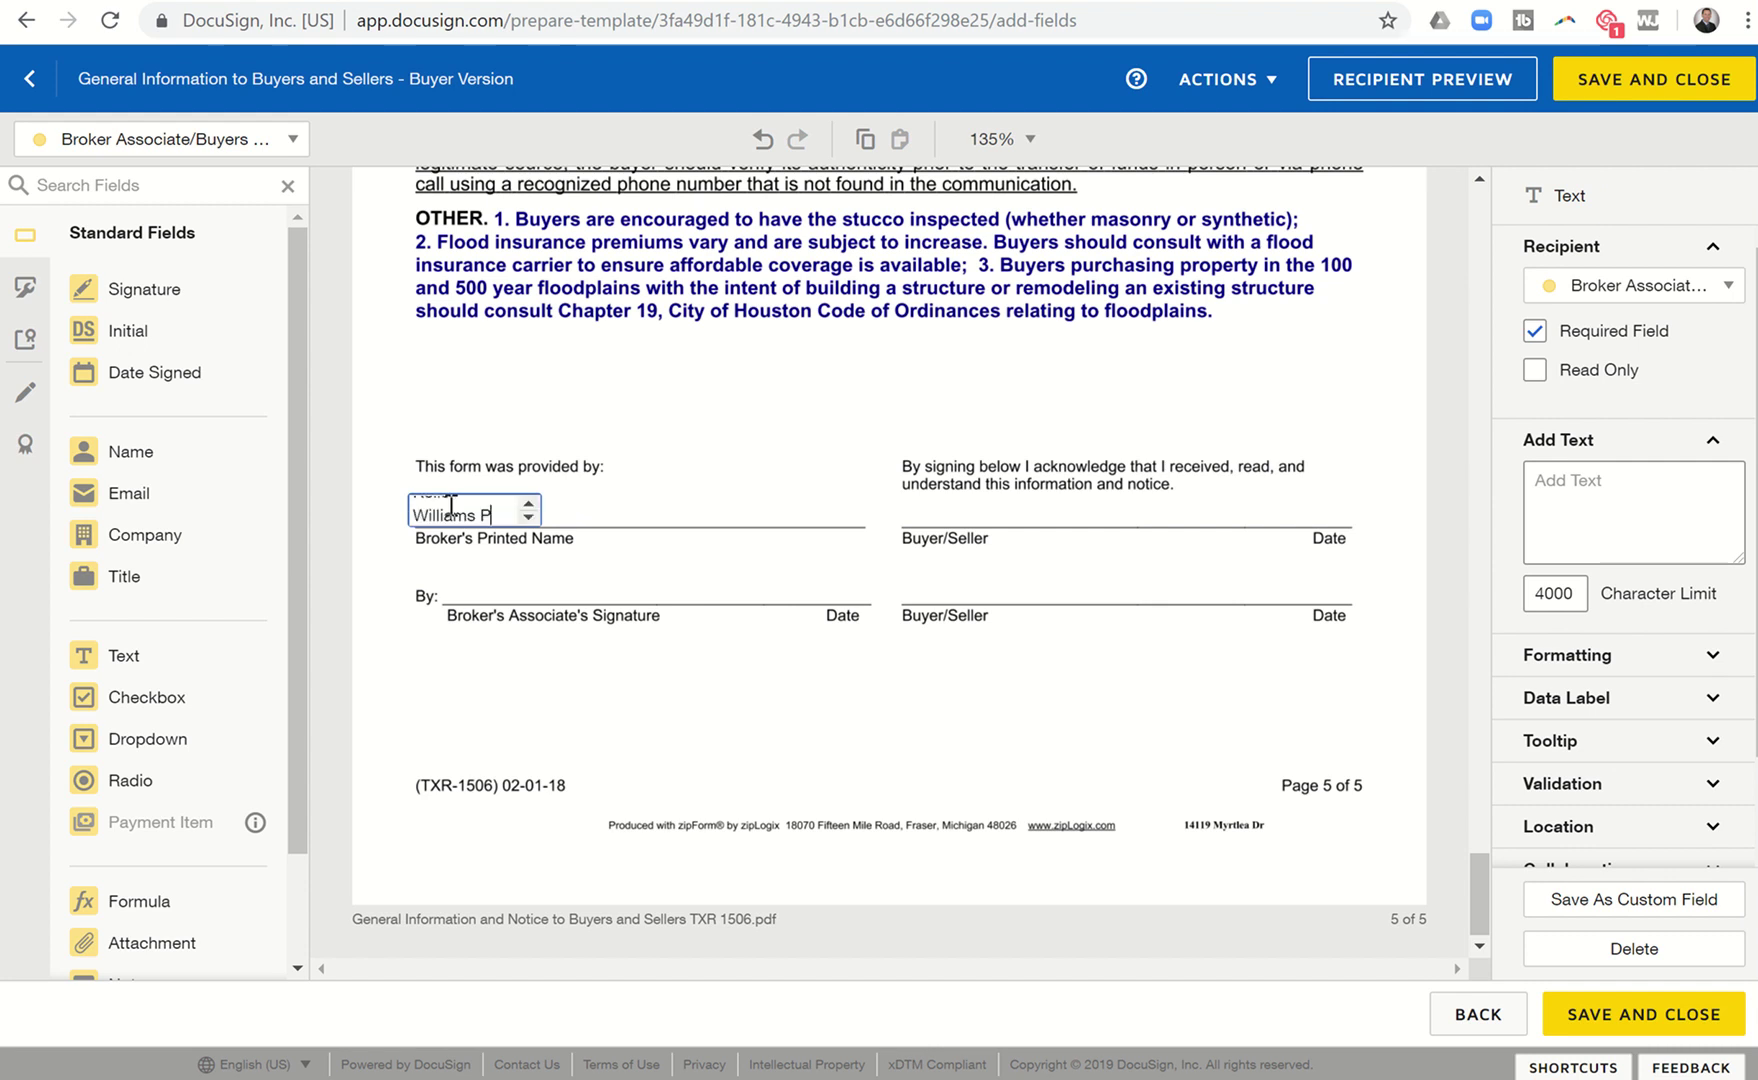
pyautogui.write('latinum Realty')
pyautogui.click(613, 499)
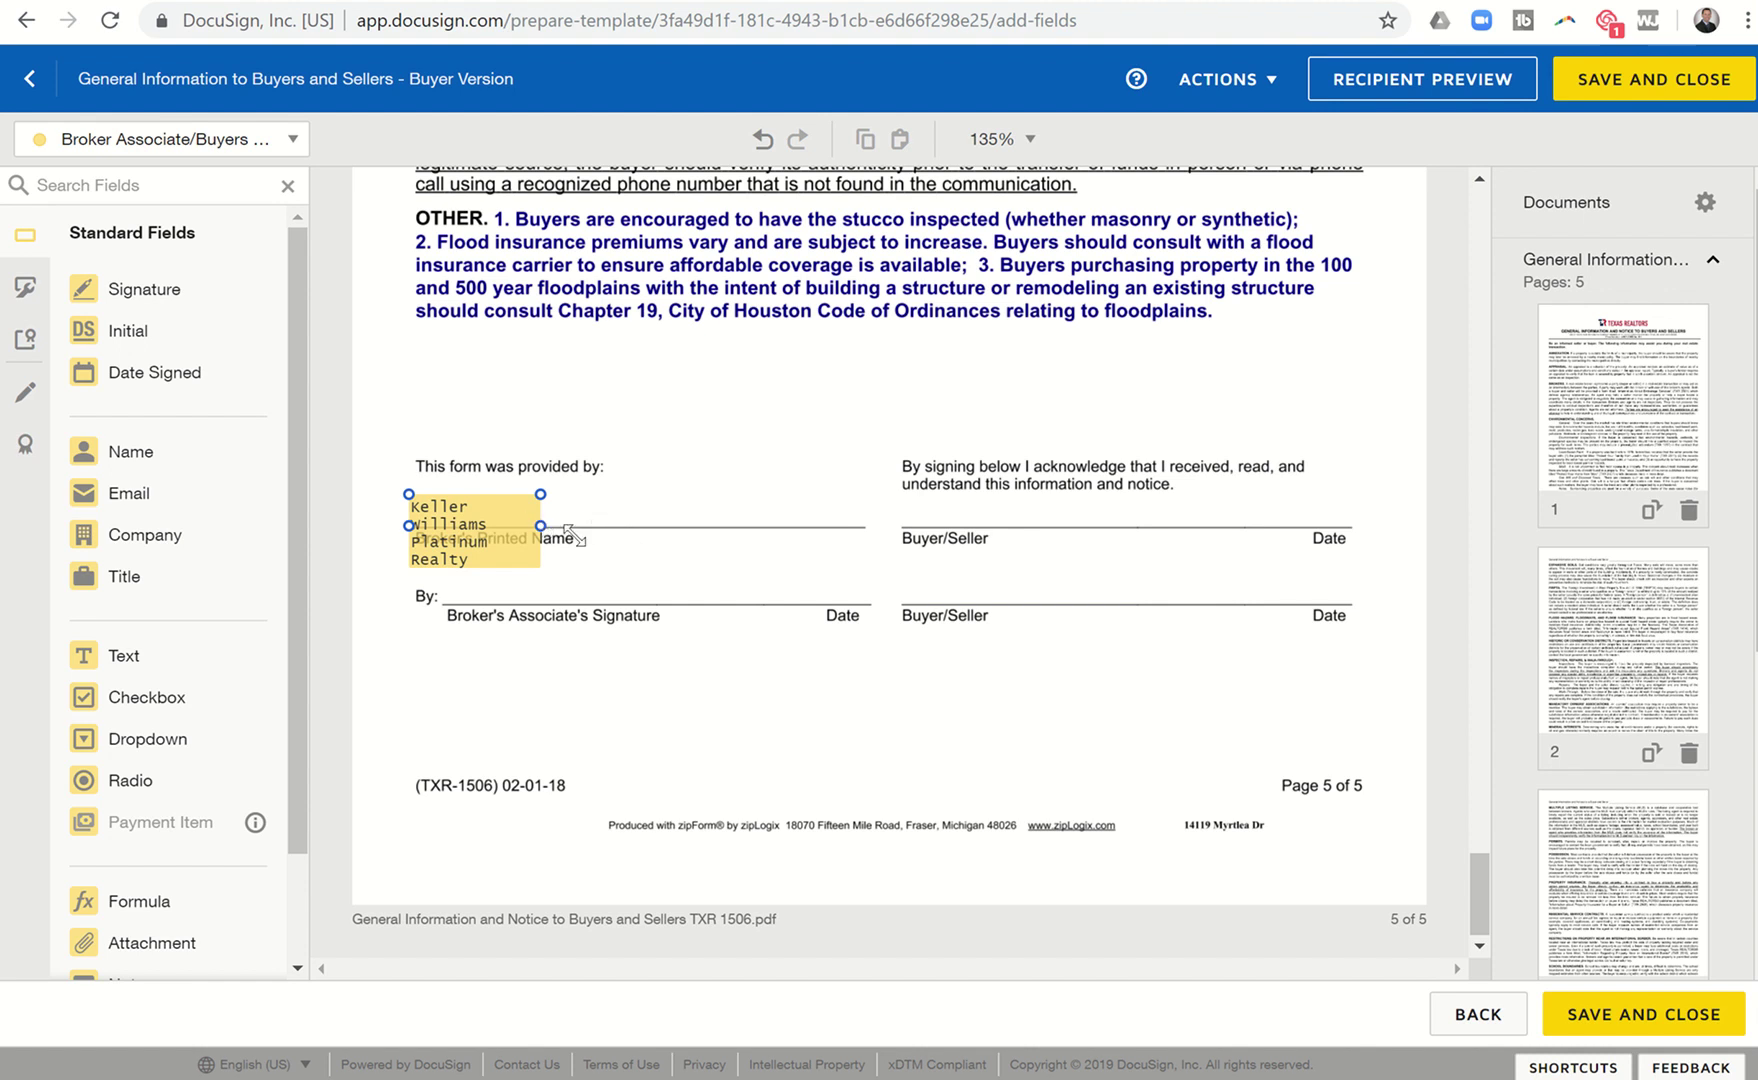
pyautogui.click(536, 542)
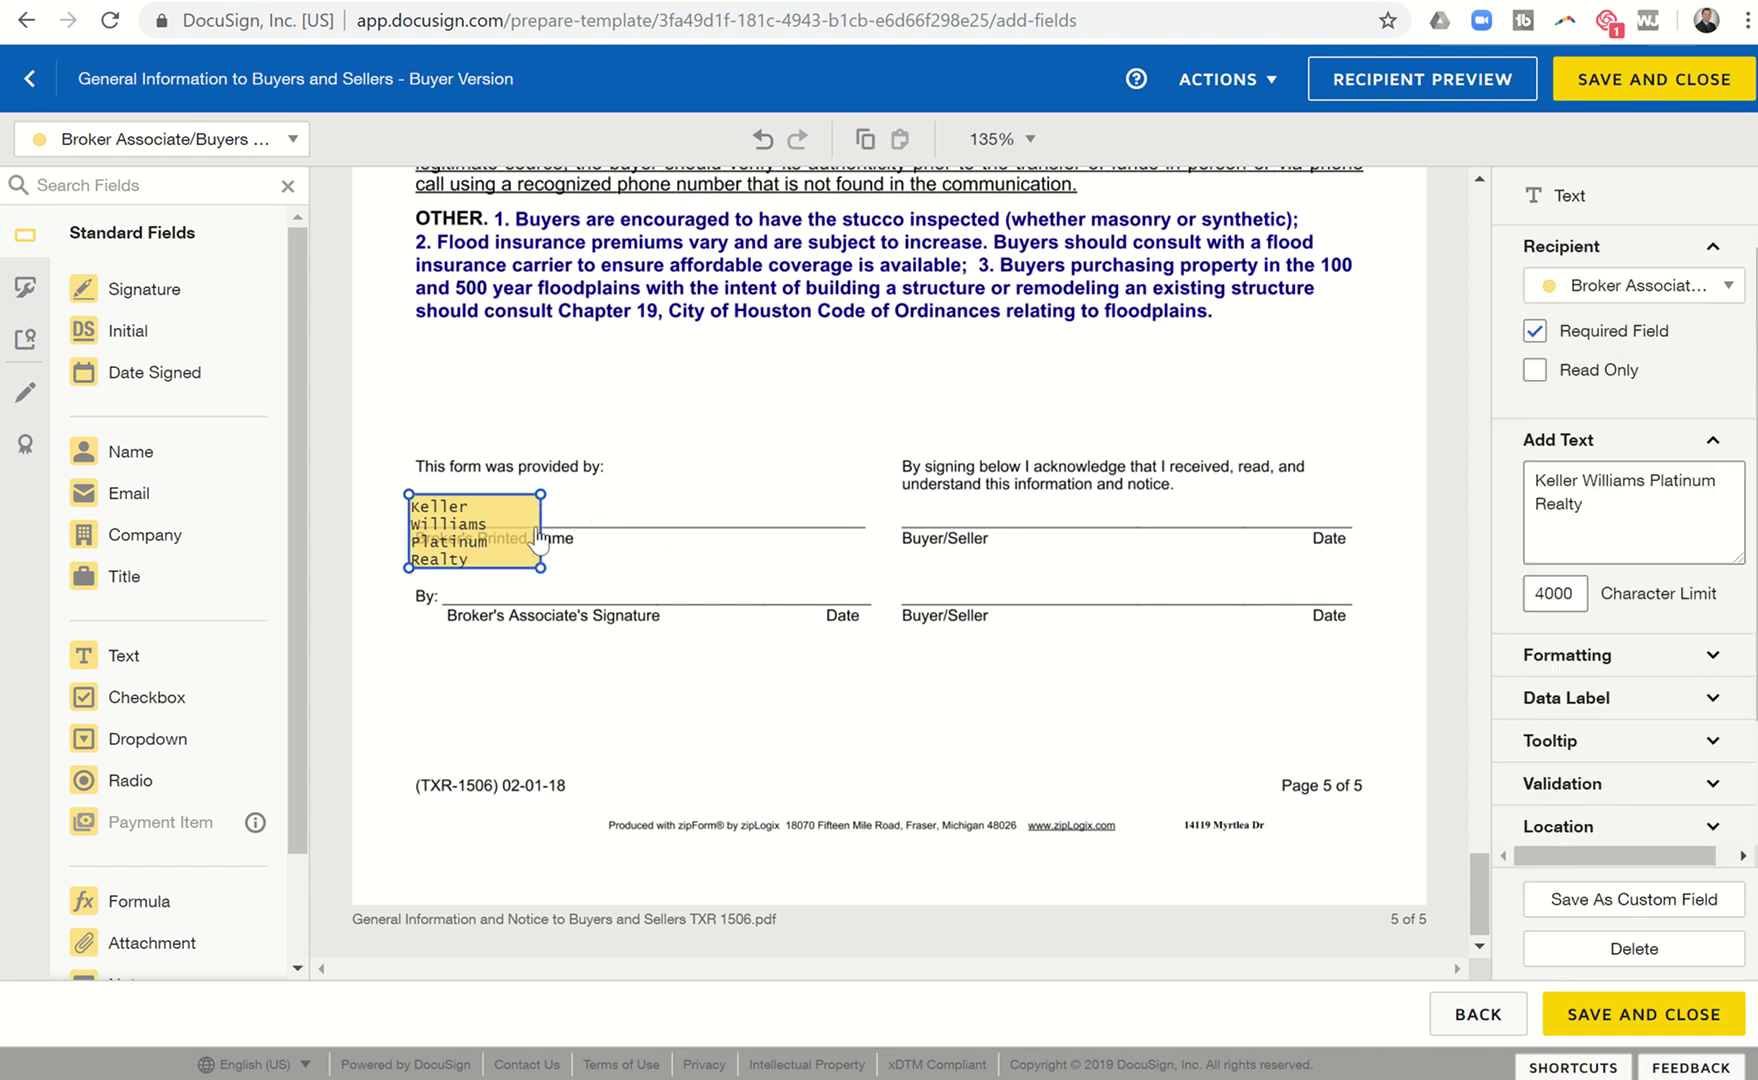
pyautogui.moveTo(540, 567); pyautogui.dragTo(734, 522)
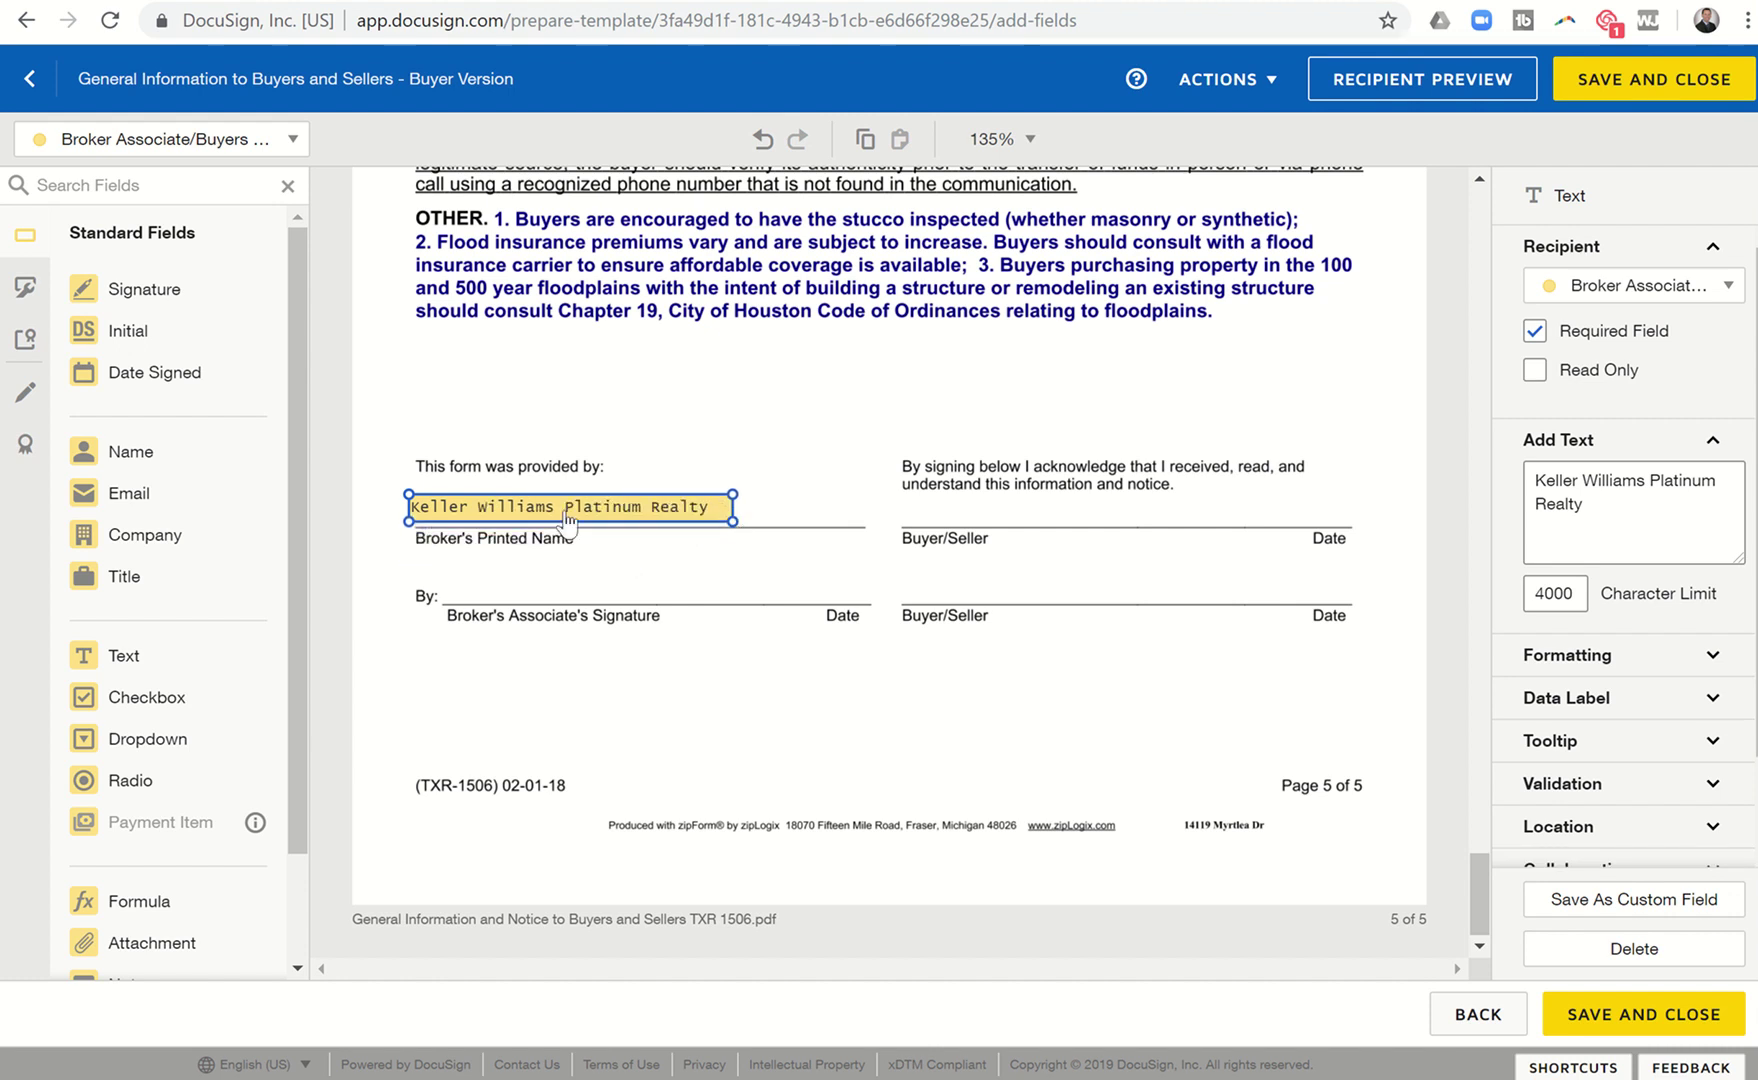
# Place the Broker Associate's signature and Date Signed fields on the By line.
pyautogui.click(255, 145)
pyautogui.click(224, 266)
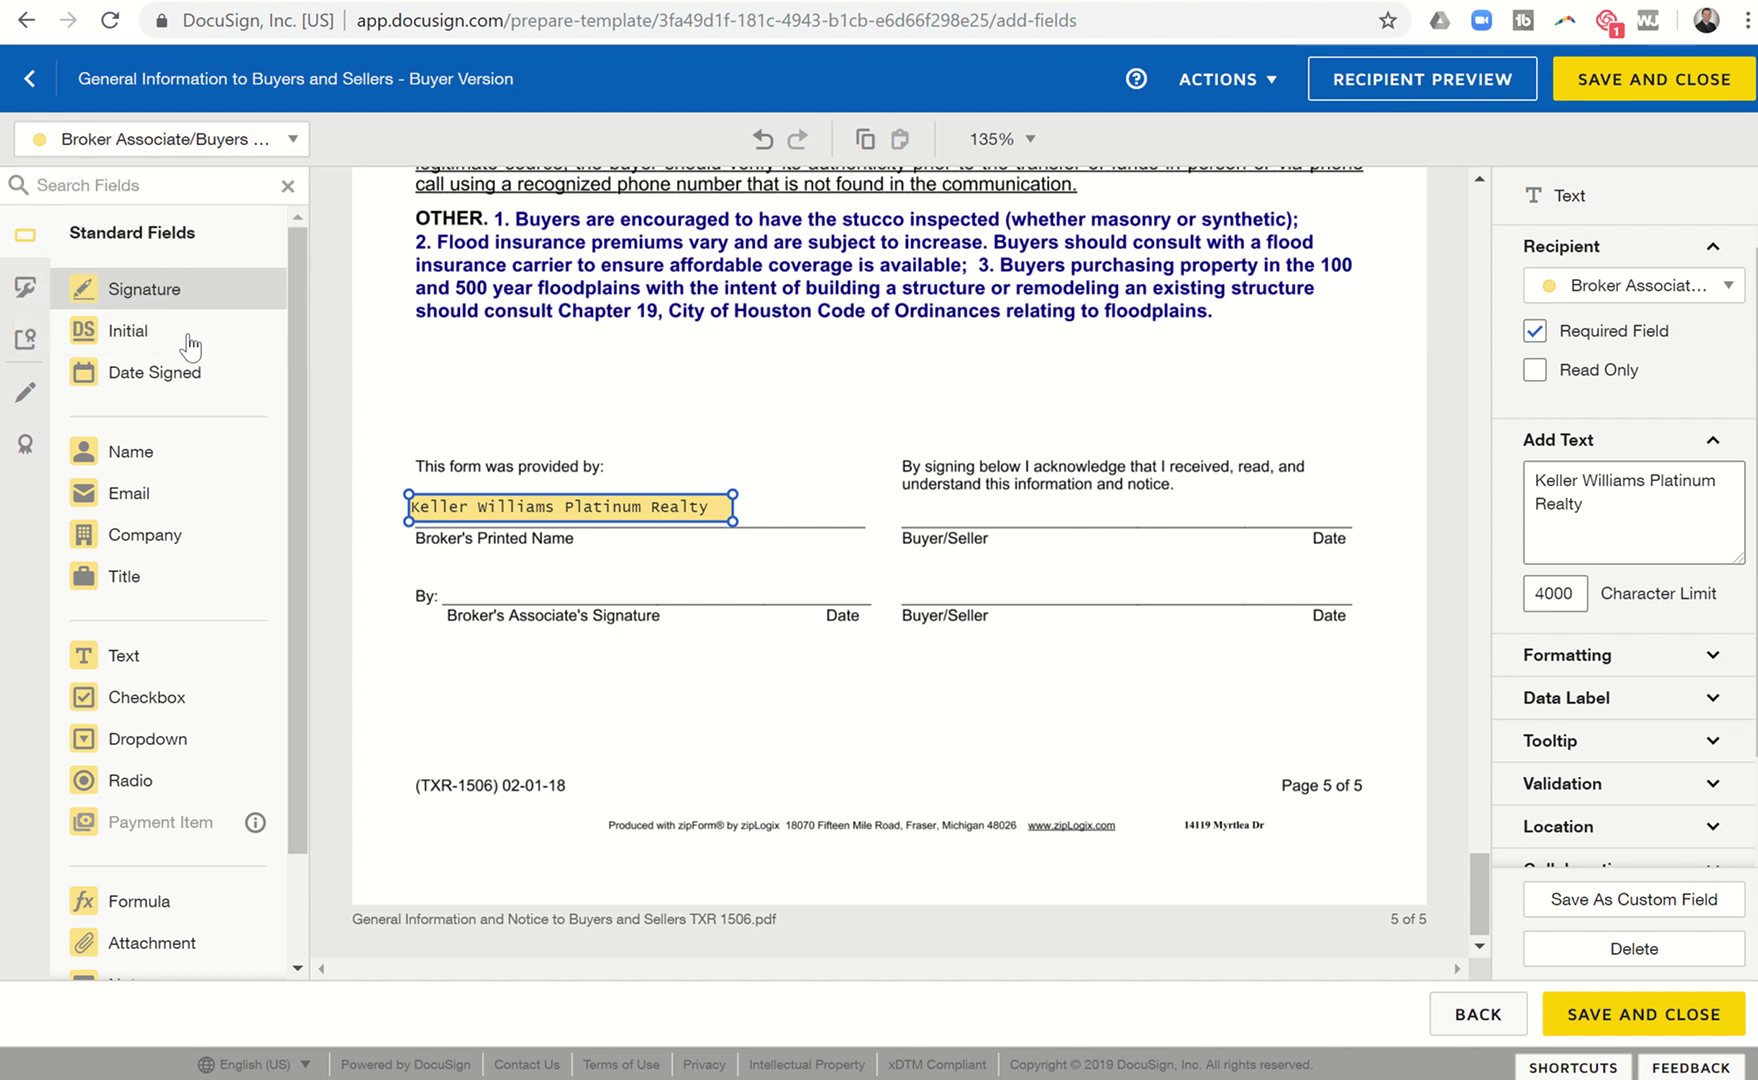
pyautogui.moveTo(180, 295)
pyautogui.mouseDown()
pyautogui.moveTo(389, 439)
pyautogui.moveTo(467, 576)
pyautogui.moveTo(441, 547)
pyautogui.mouseUp()
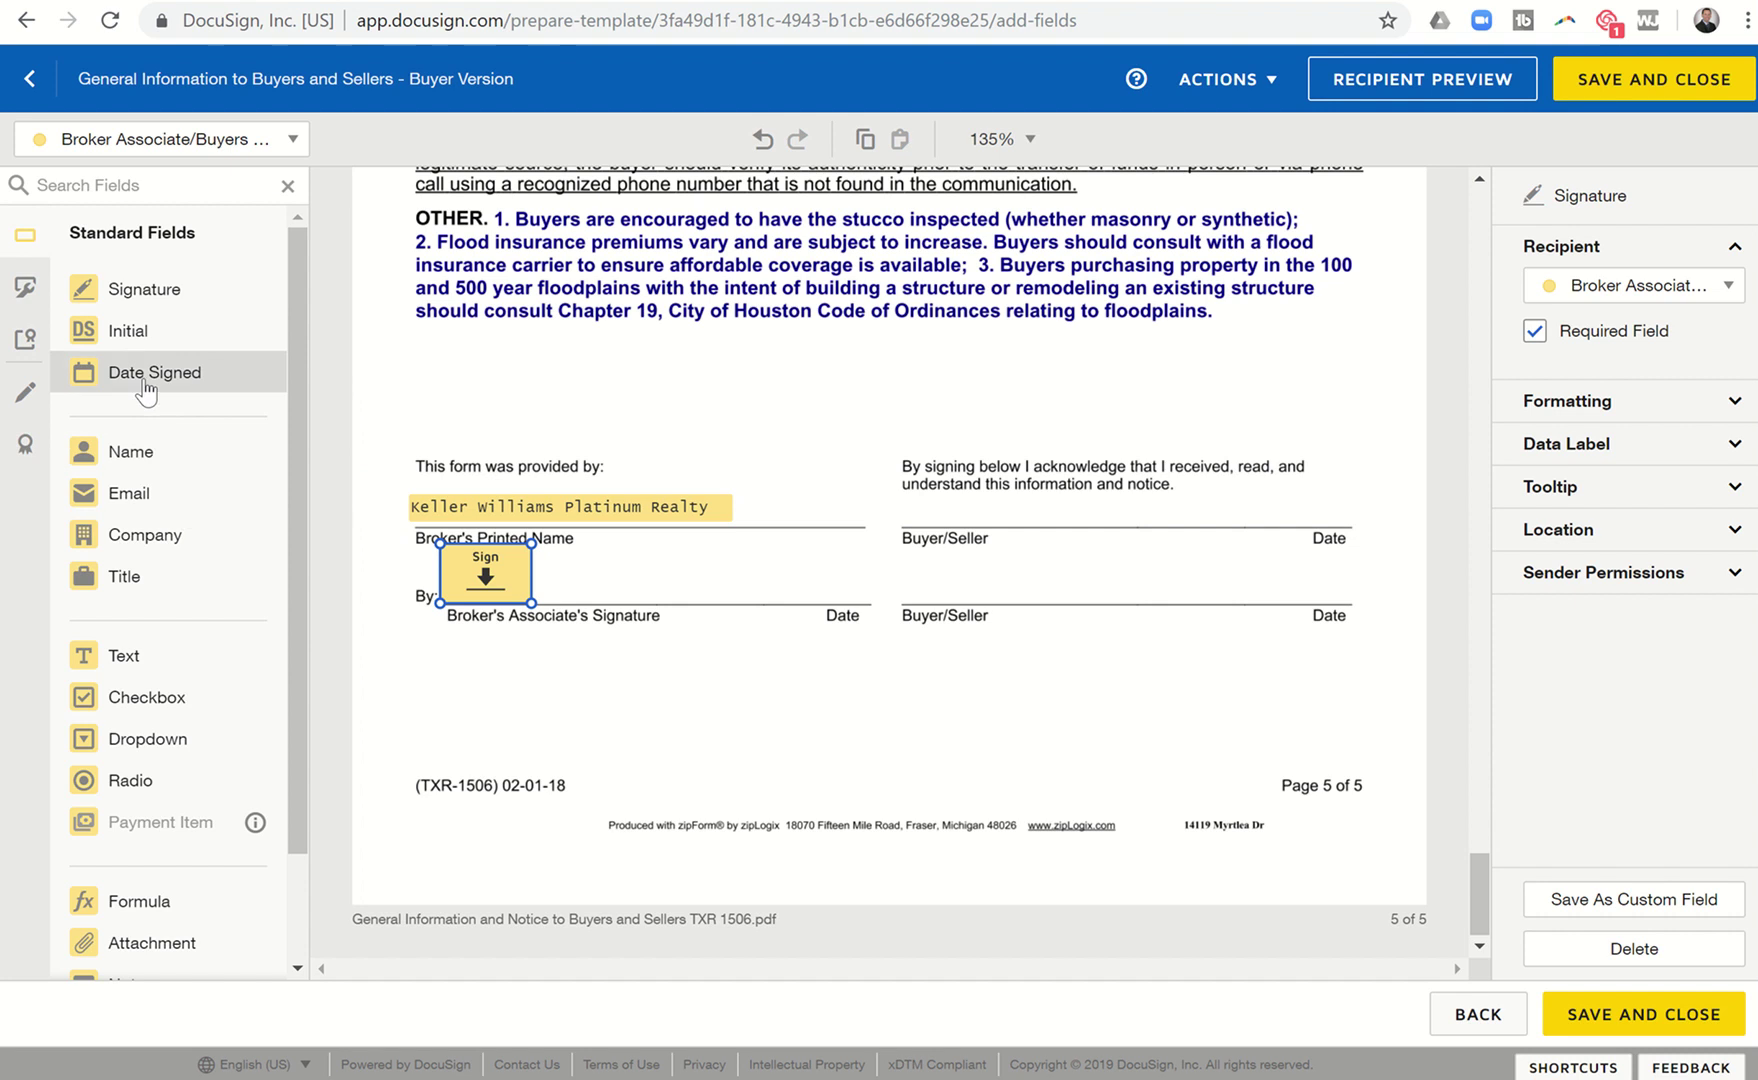
pyautogui.moveTo(145, 388)
pyautogui.mouseDown()
pyautogui.moveTo(530, 568)
pyautogui.moveTo(690, 607)
pyautogui.moveTo(763, 600)
pyautogui.moveTo(754, 581)
pyautogui.mouseUp()
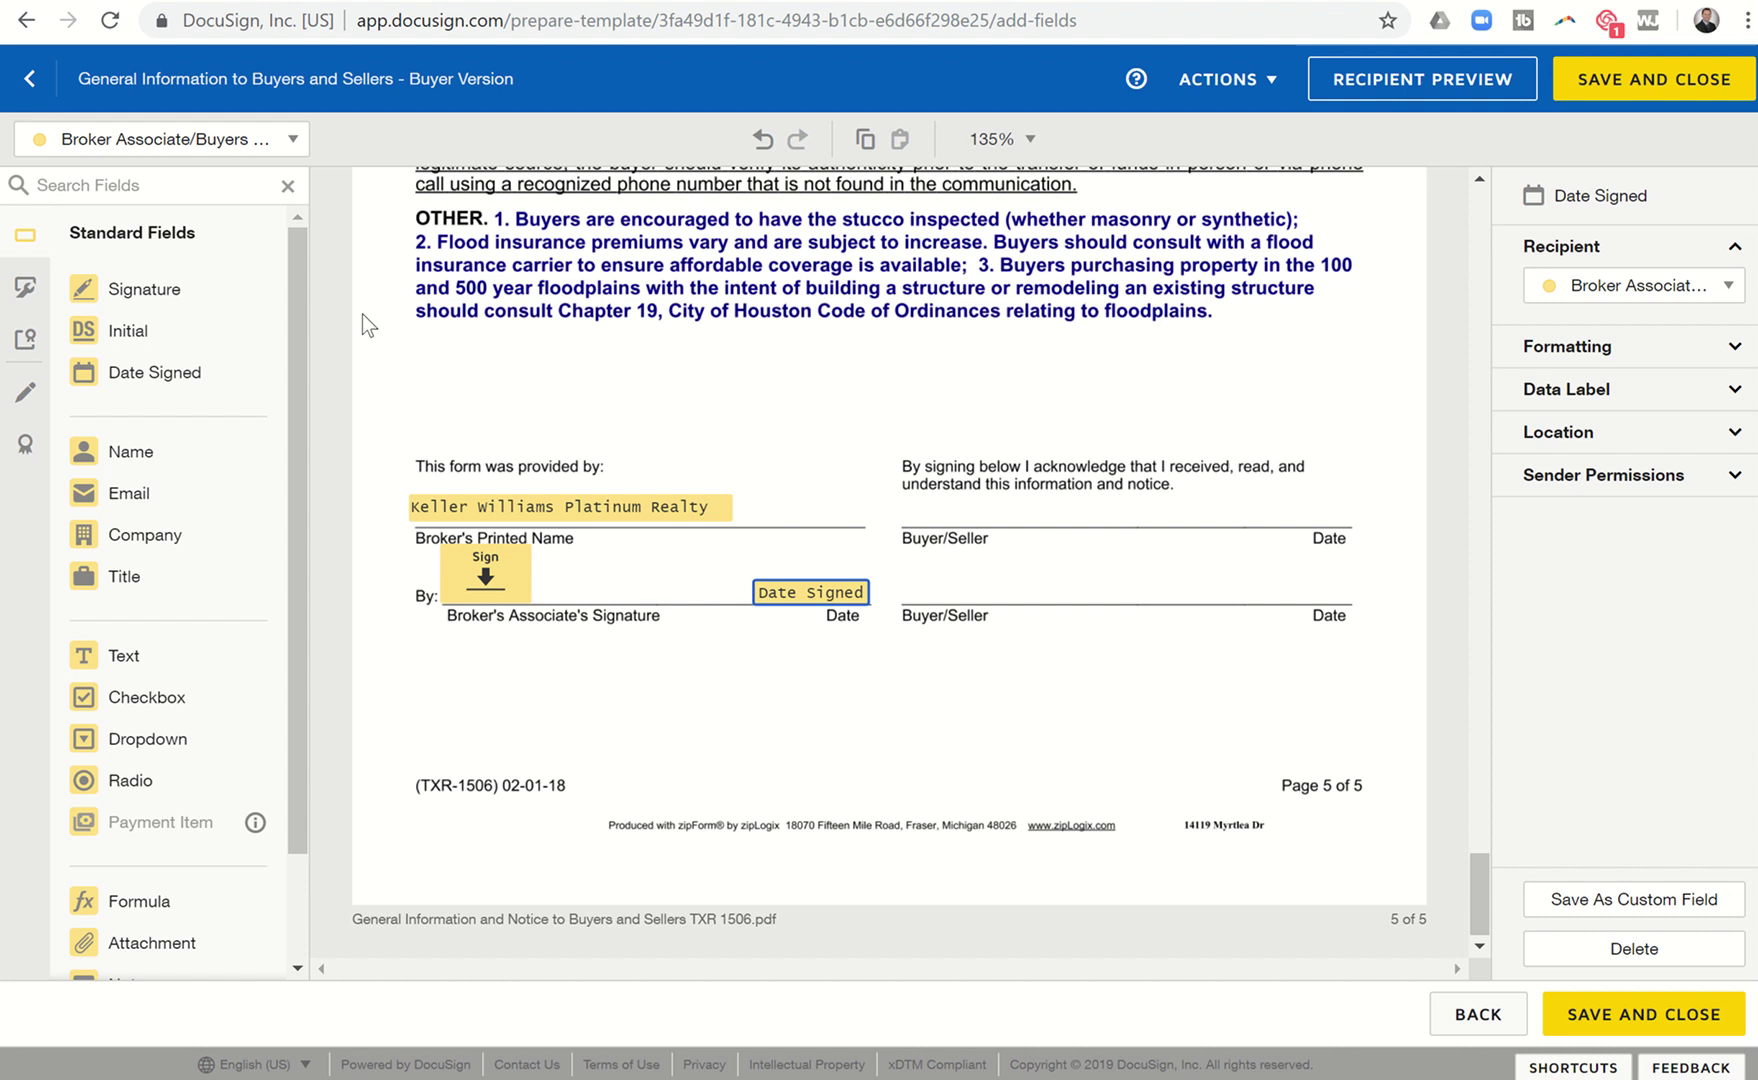
# Add Buyer One's signature and Date Signed fields on the upper Buyer/Seller line.
pyautogui.click(232, 140)
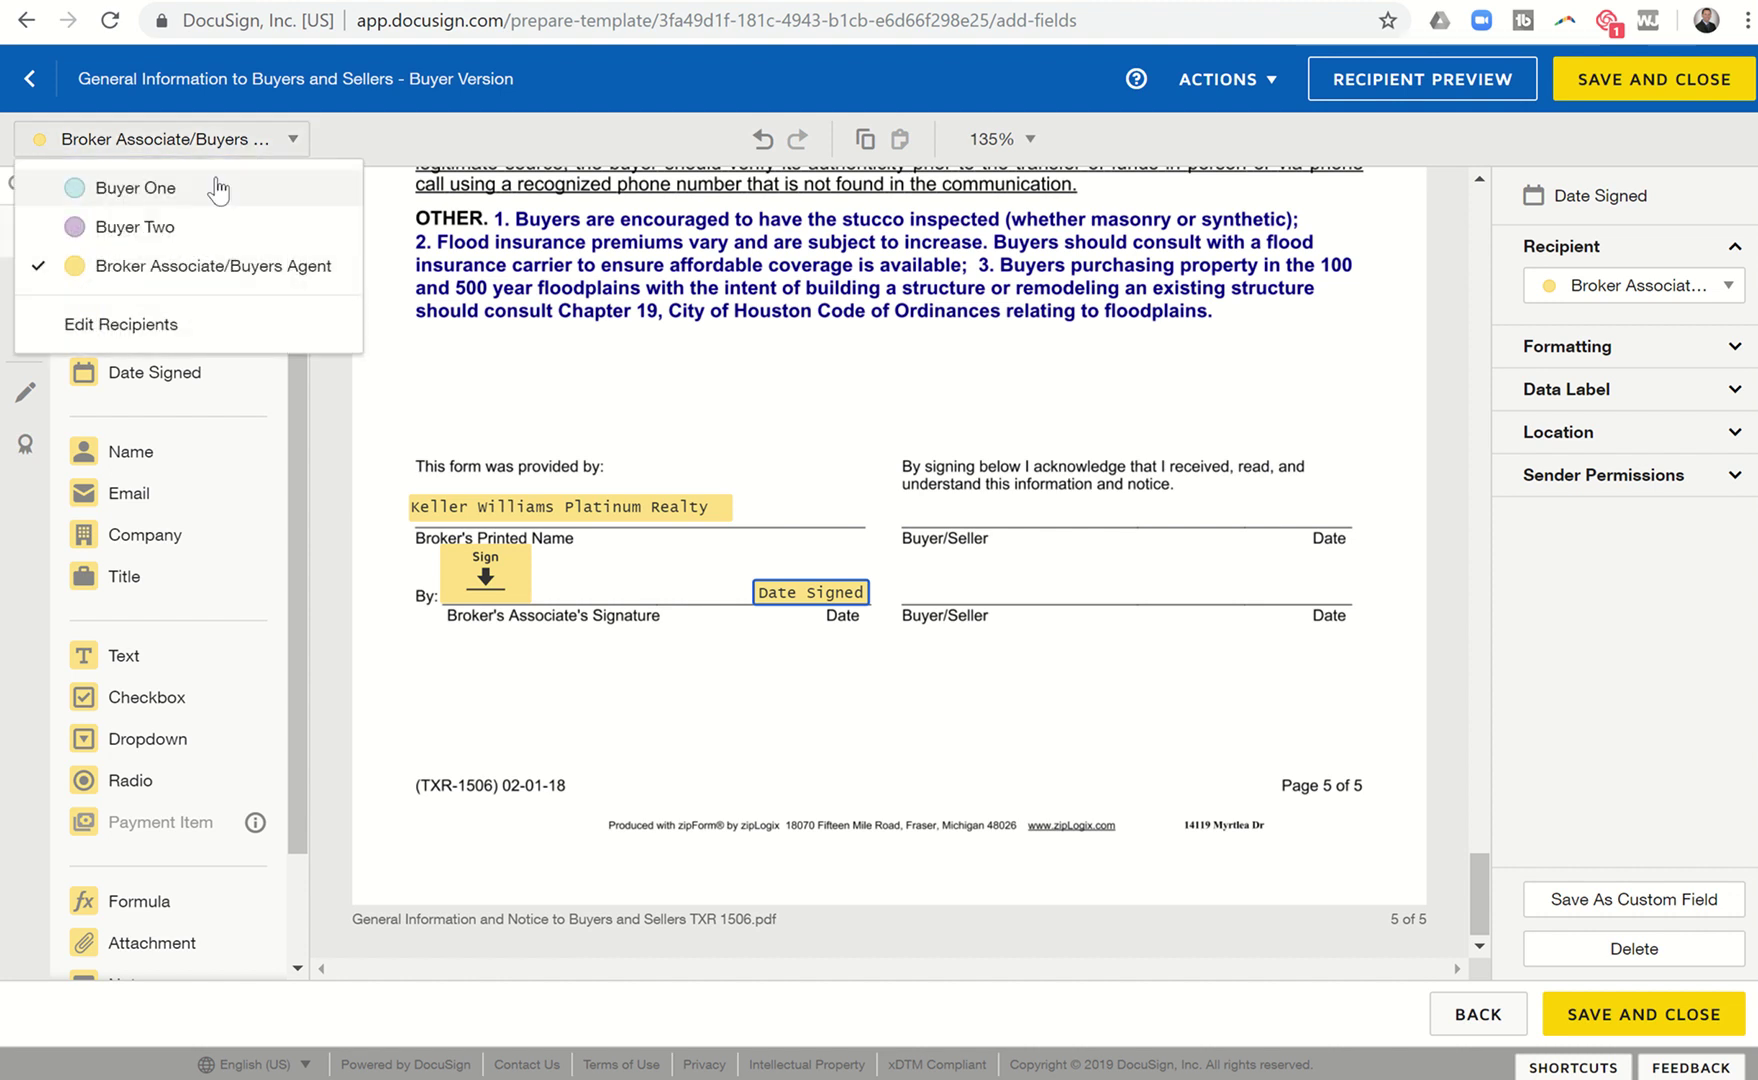
pyautogui.click(218, 187)
pyautogui.moveTo(165, 289); pyautogui.dragTo(898, 478)
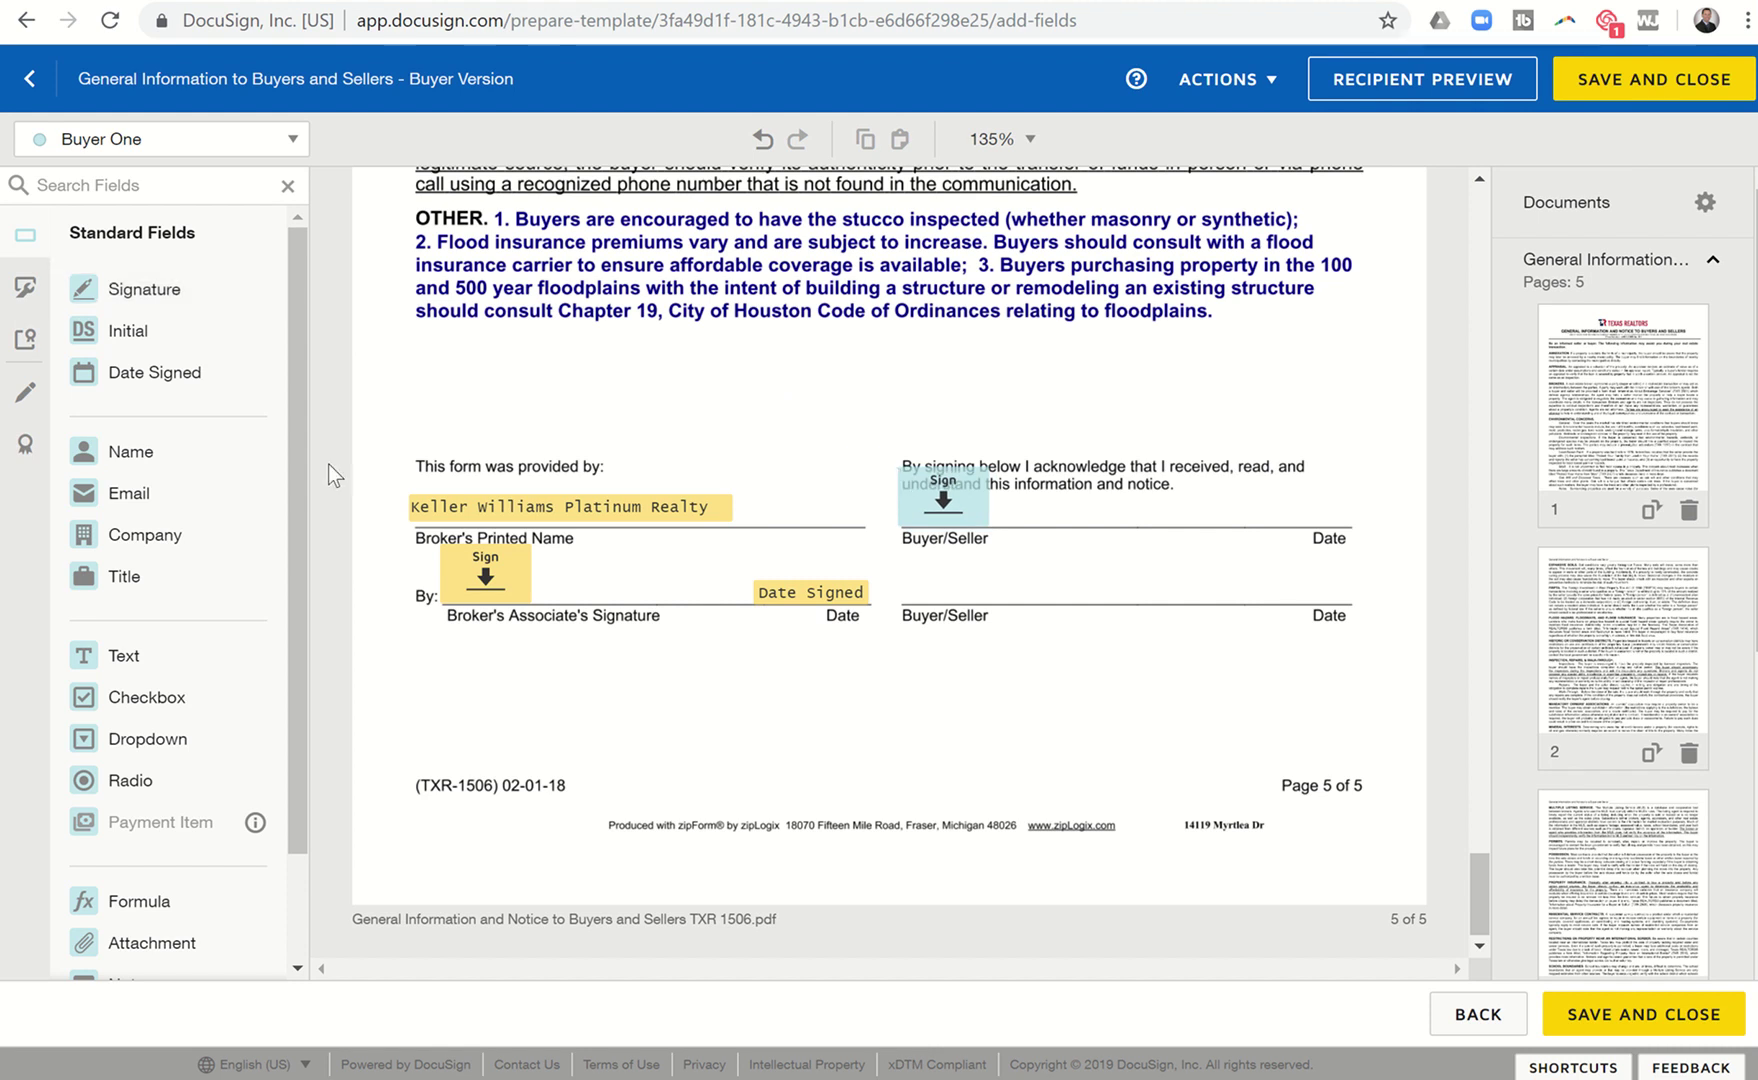
pyautogui.moveTo(171, 393); pyautogui.dragTo(1243, 514)
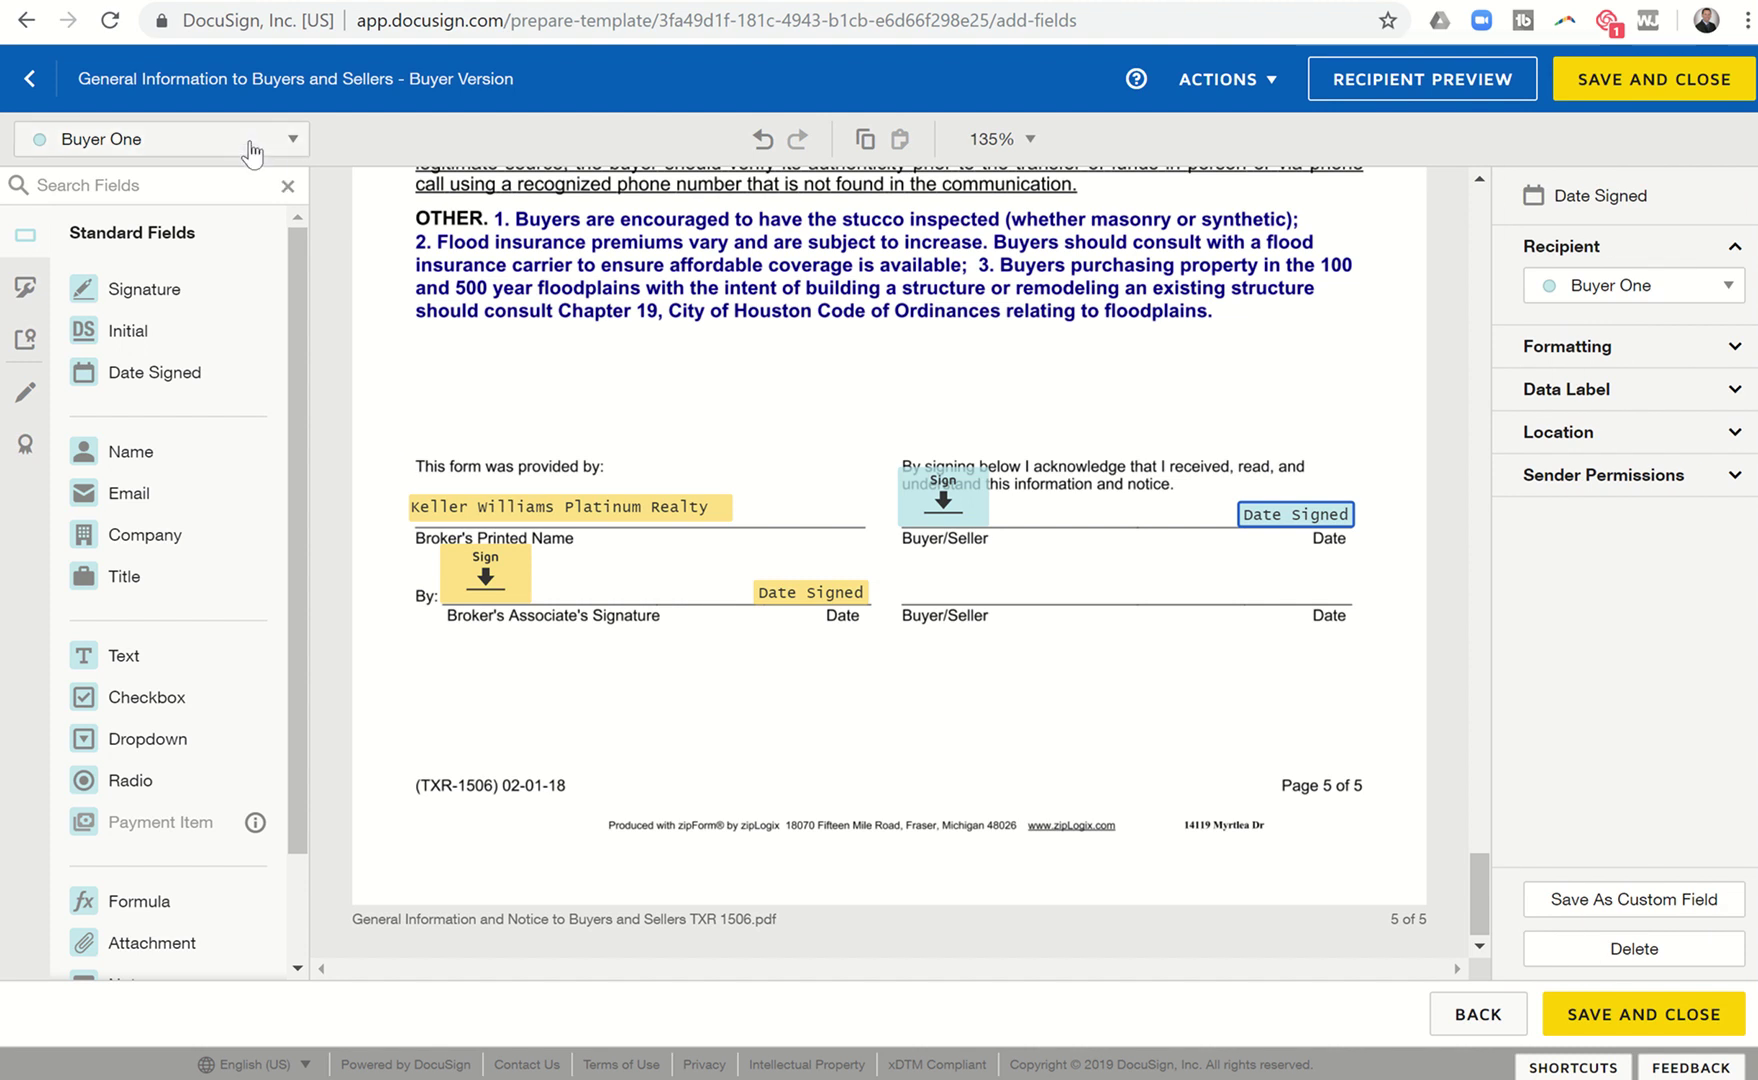
# Add Buyer Two's signature and Date Signed fields on the lower Buyer/Seller line.
pyautogui.click(247, 147)
pyautogui.click(200, 236)
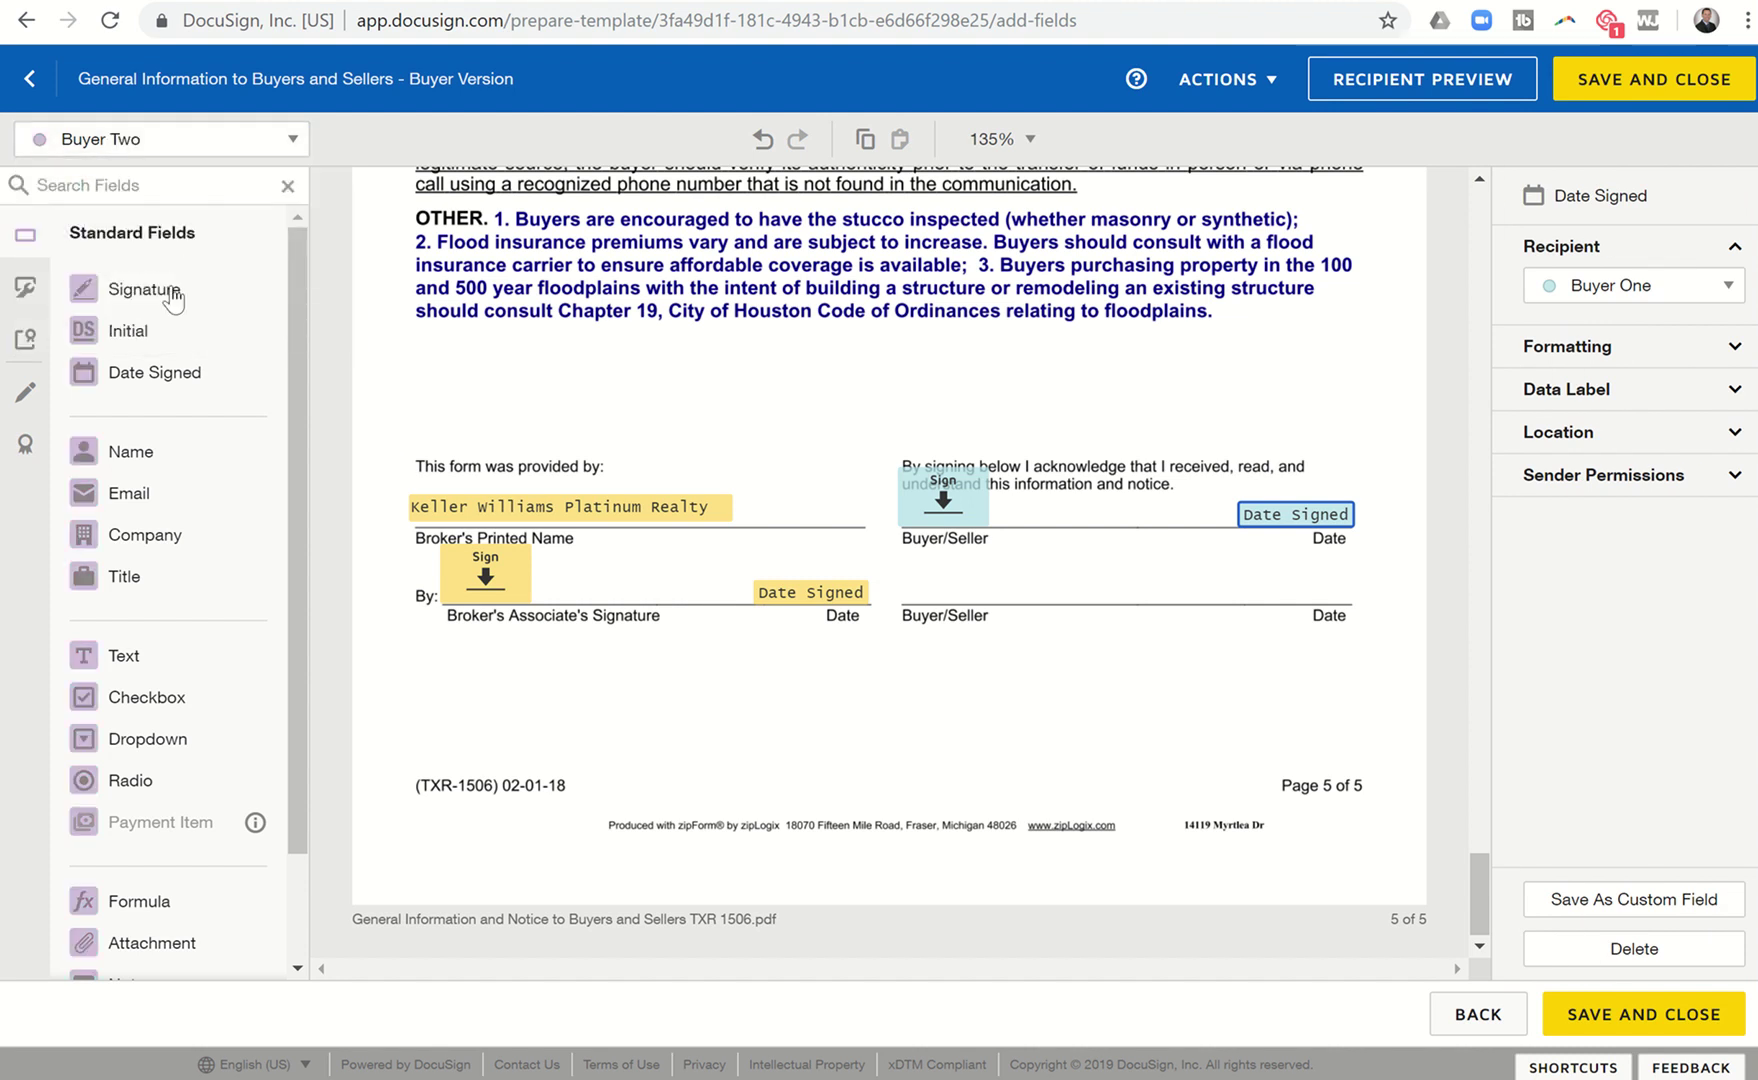
pyautogui.moveTo(120, 290); pyautogui.dragTo(940, 576)
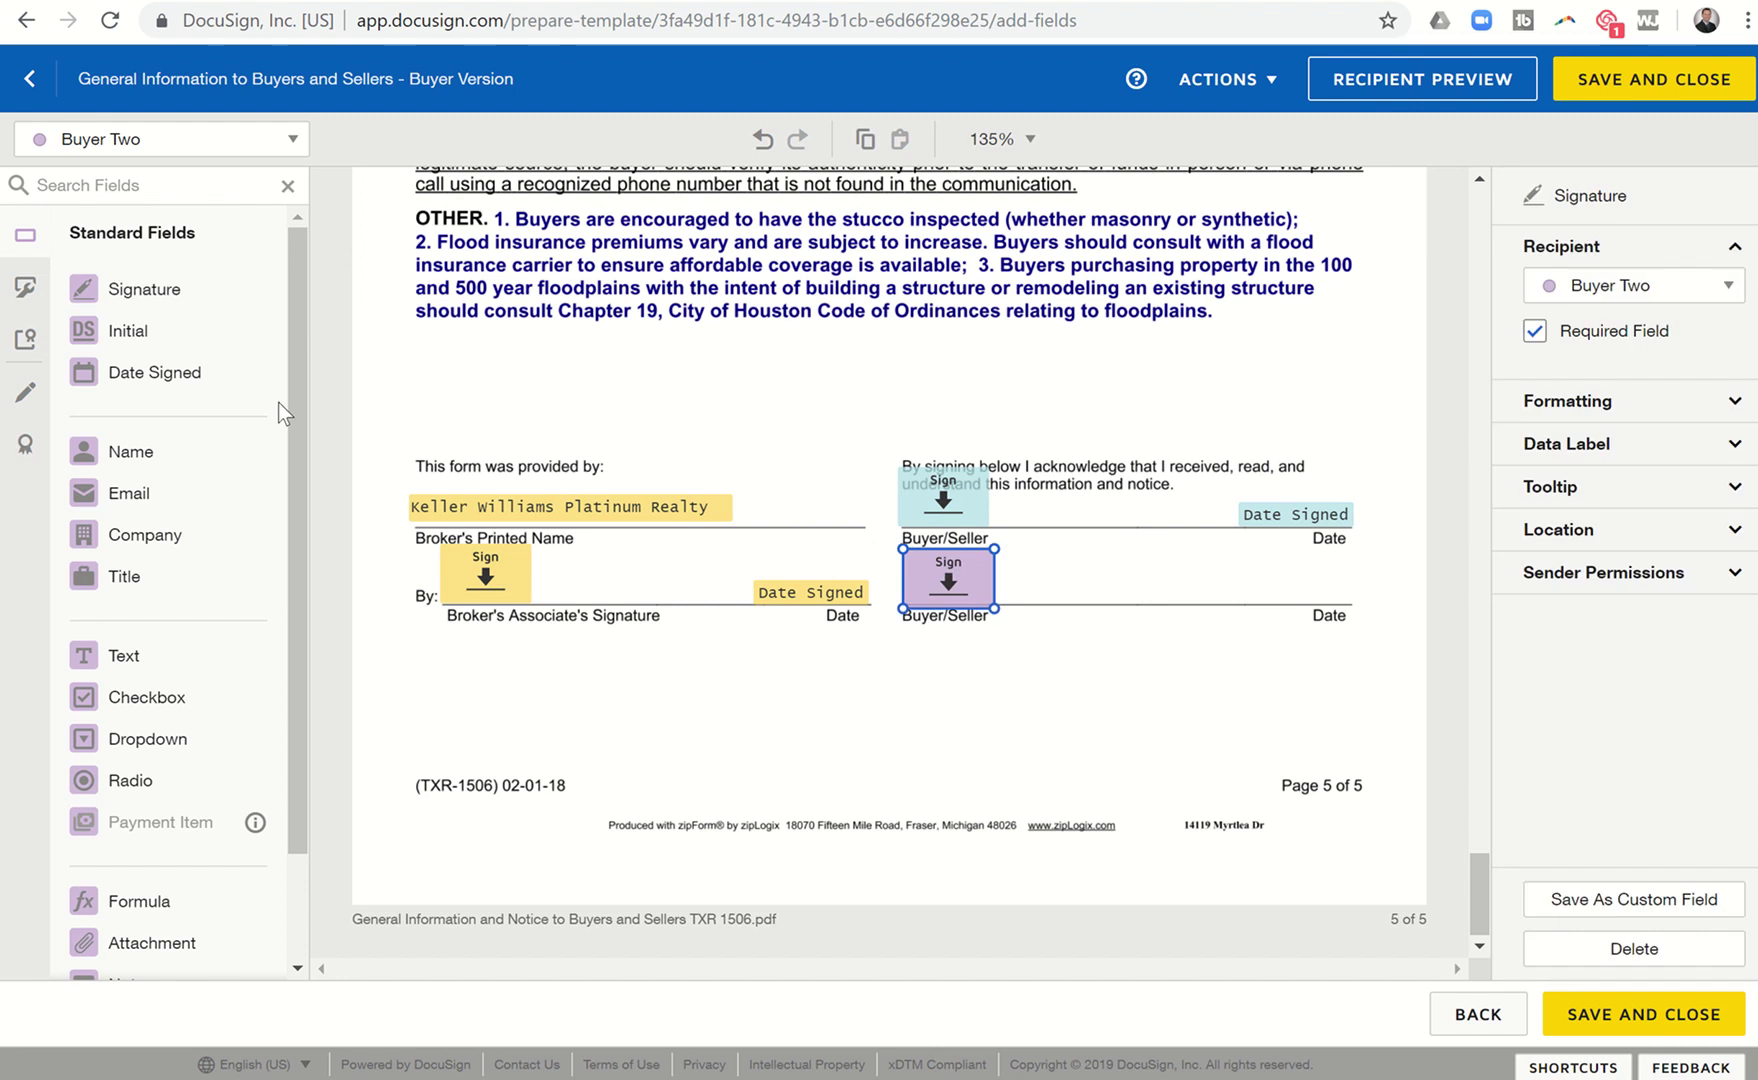
pyautogui.moveTo(150, 372); pyautogui.dragTo(1302, 614)
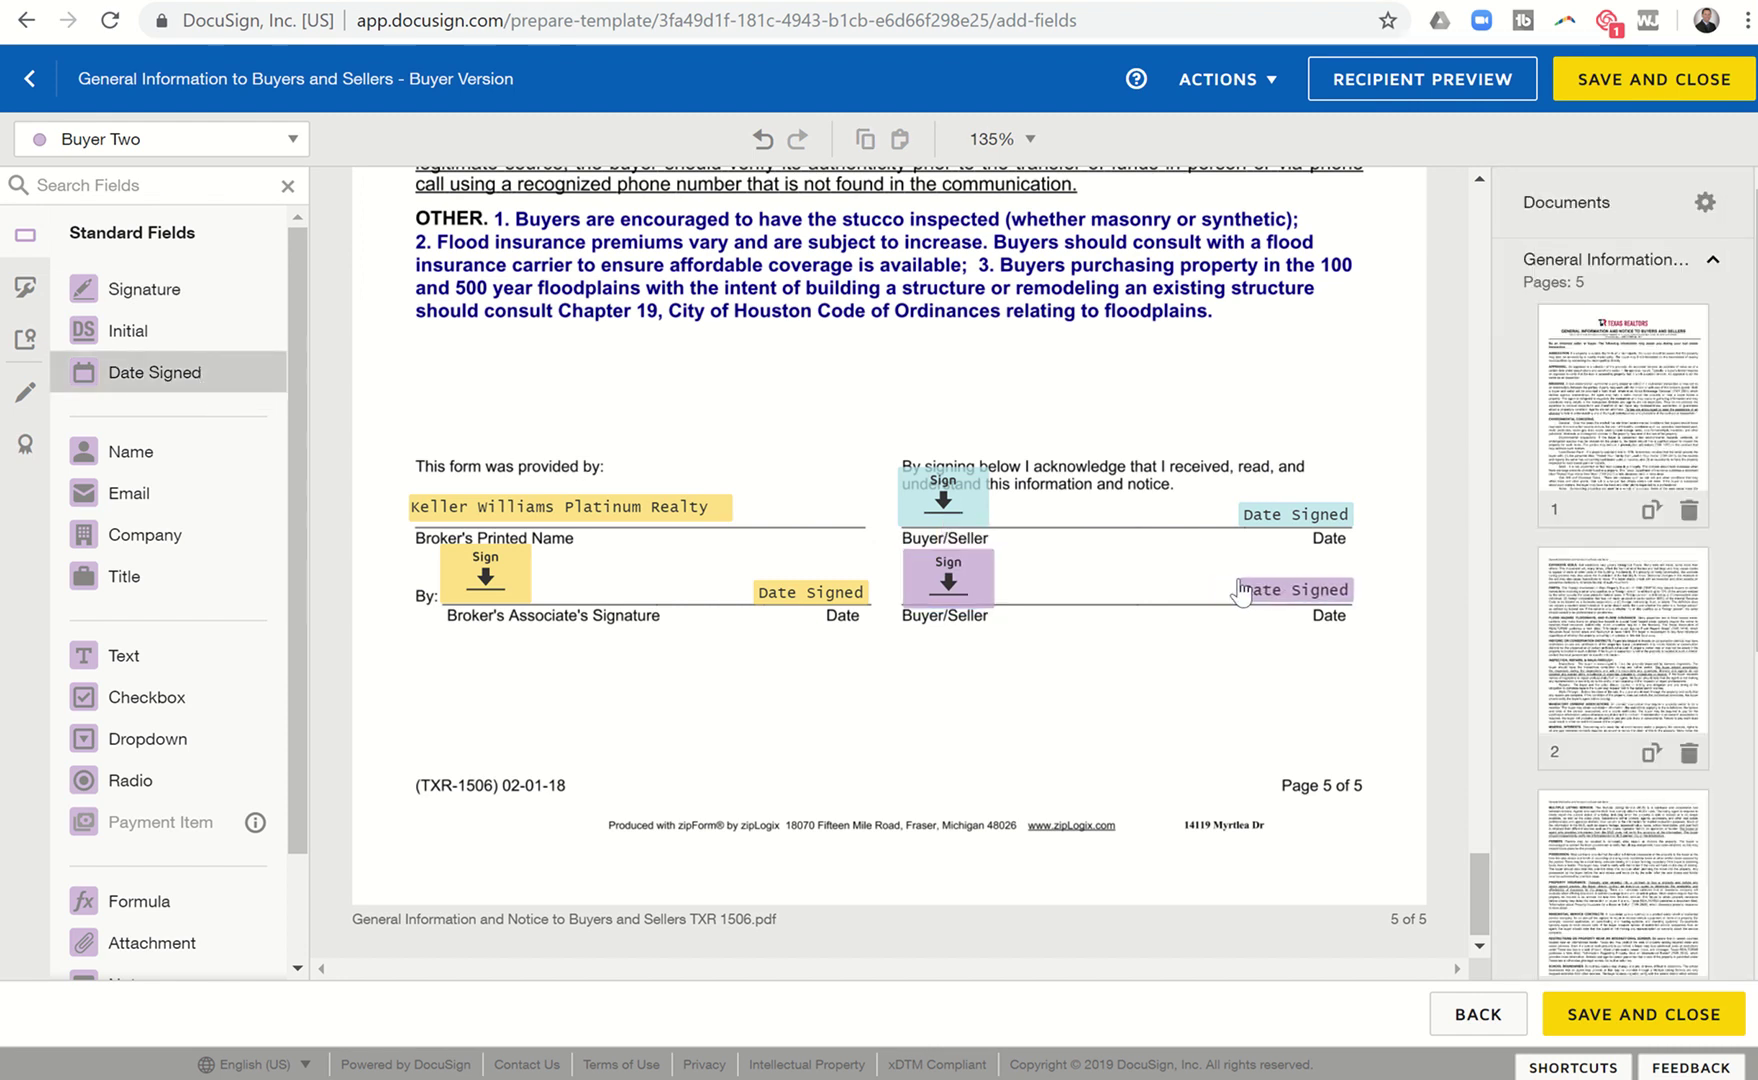
pyautogui.click(1240, 592)
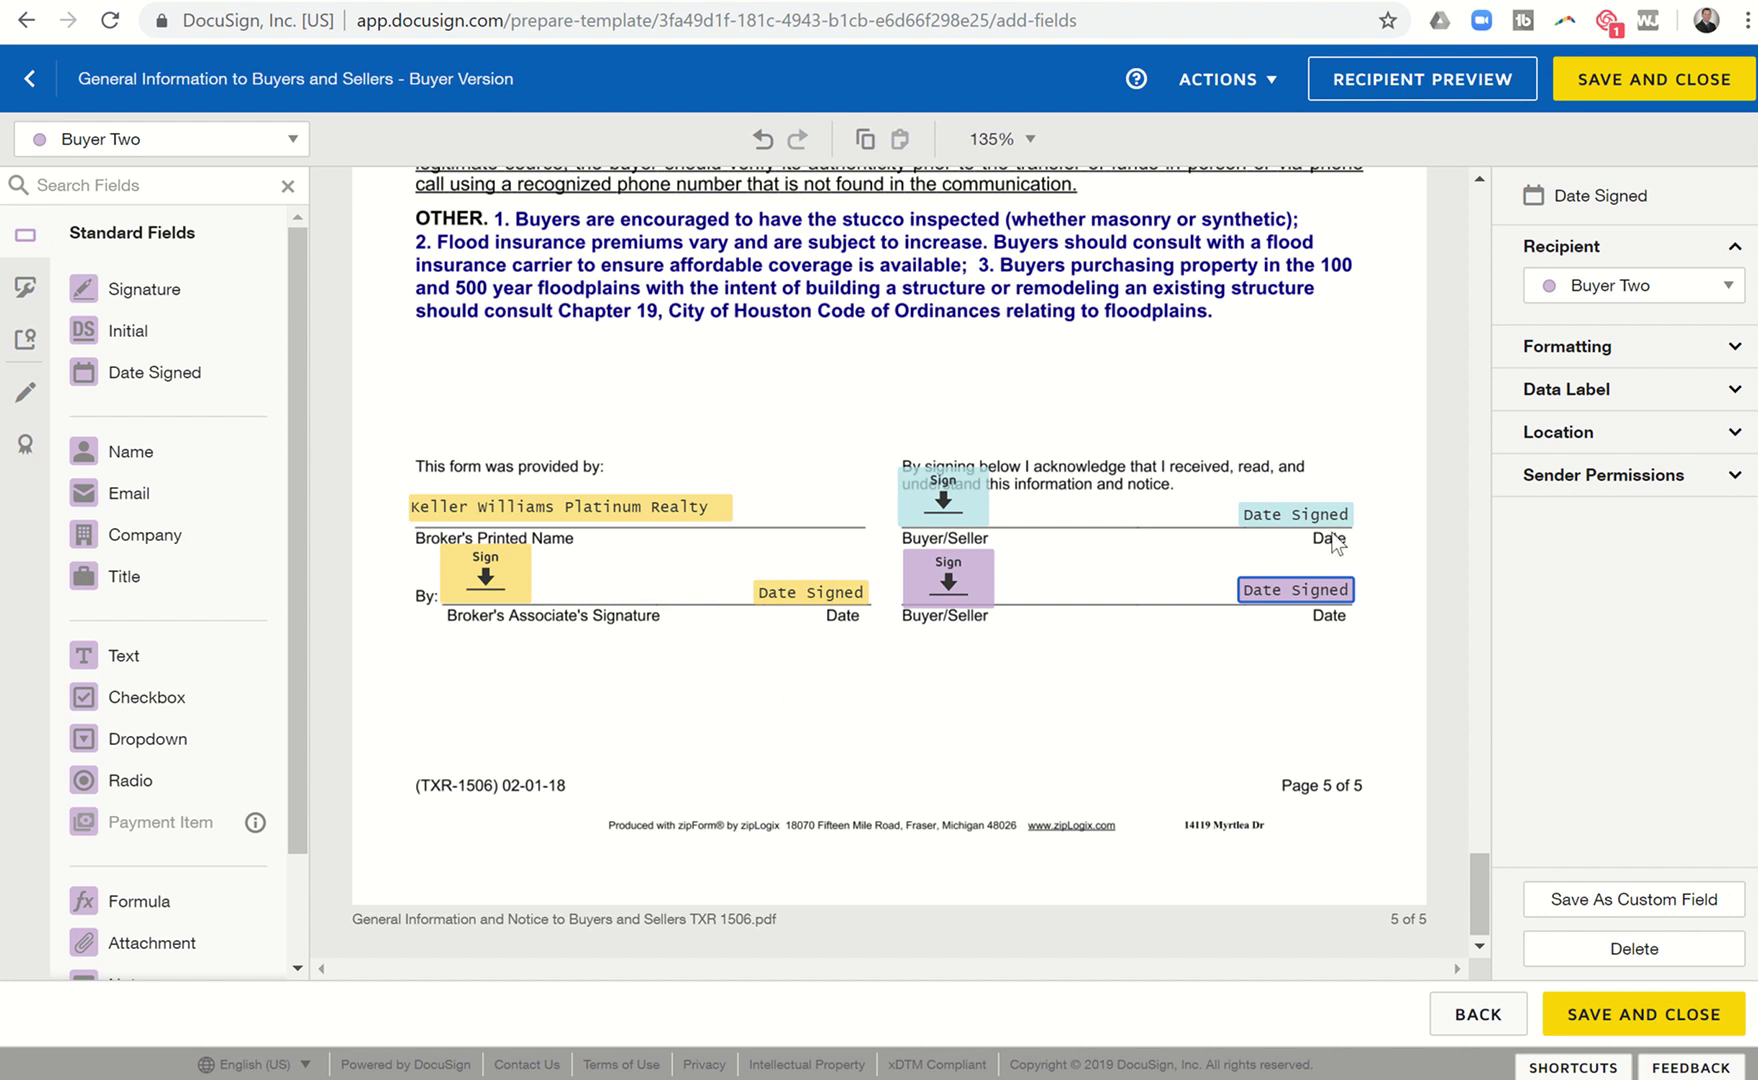
# Save and close the Buyer Version template.
pyautogui.click(1650, 84)
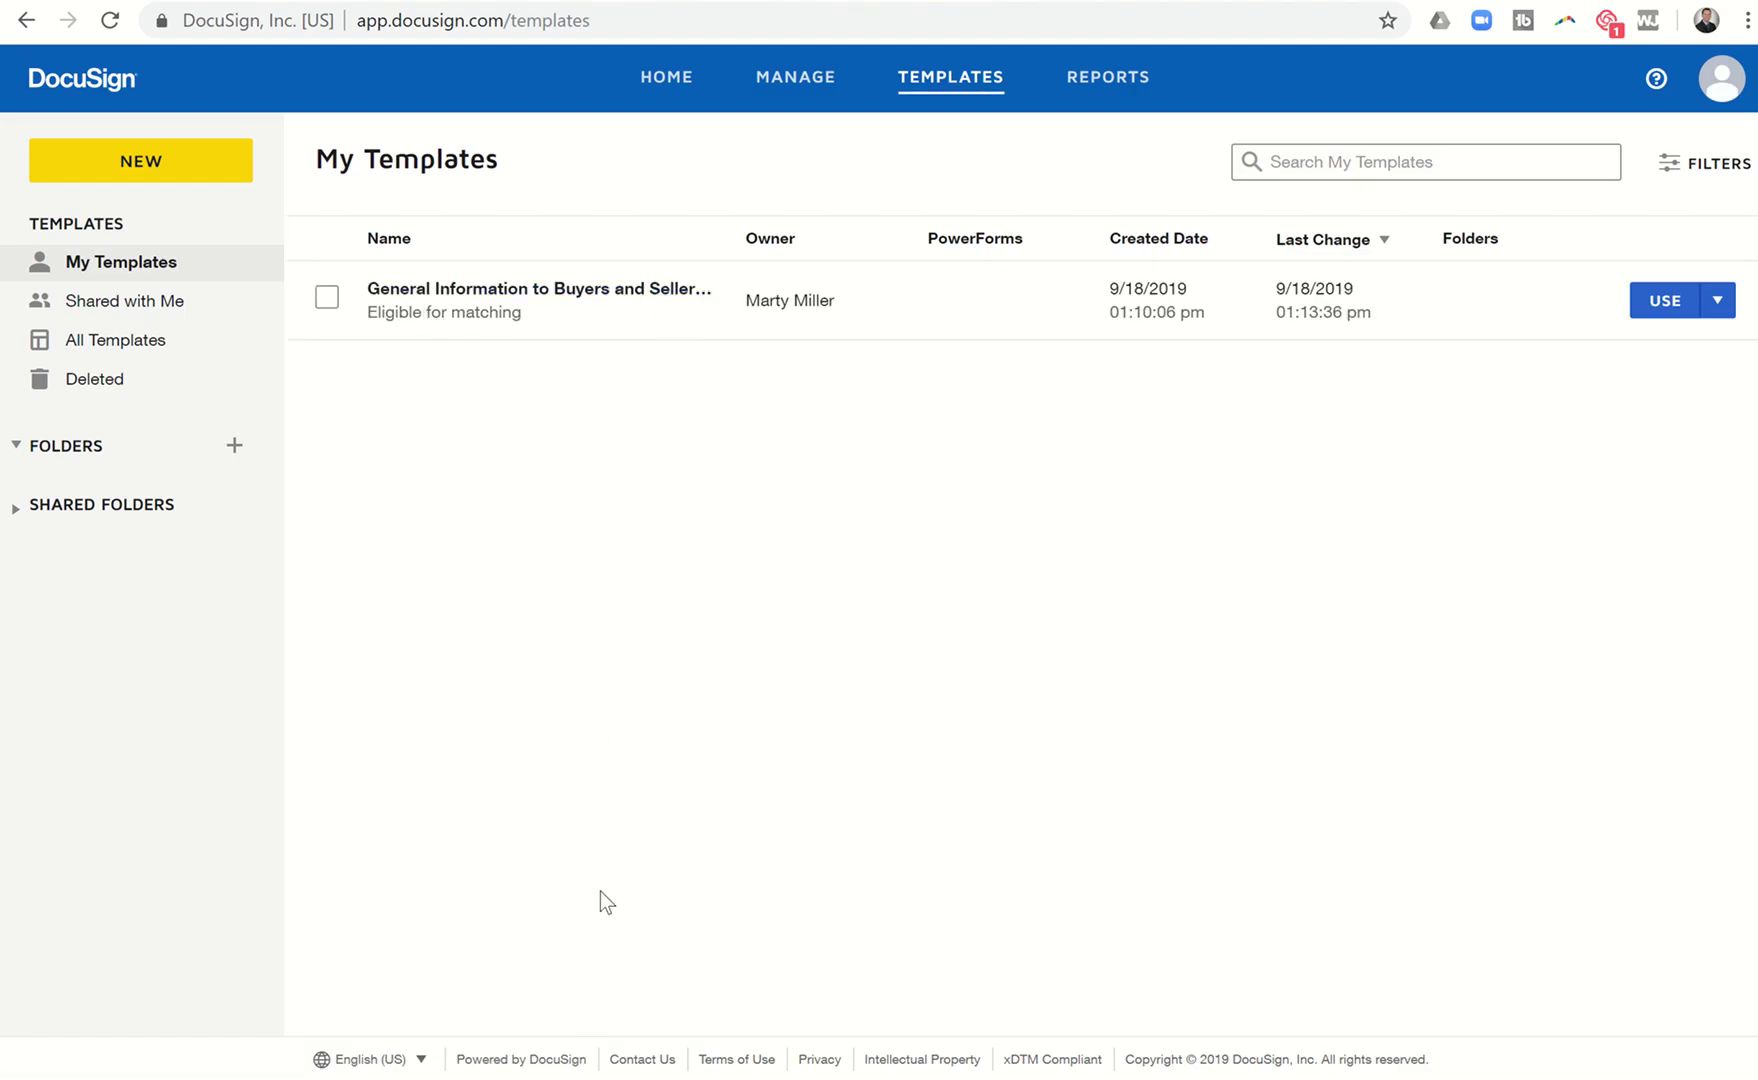
pyautogui.moveTo(540, 1030)
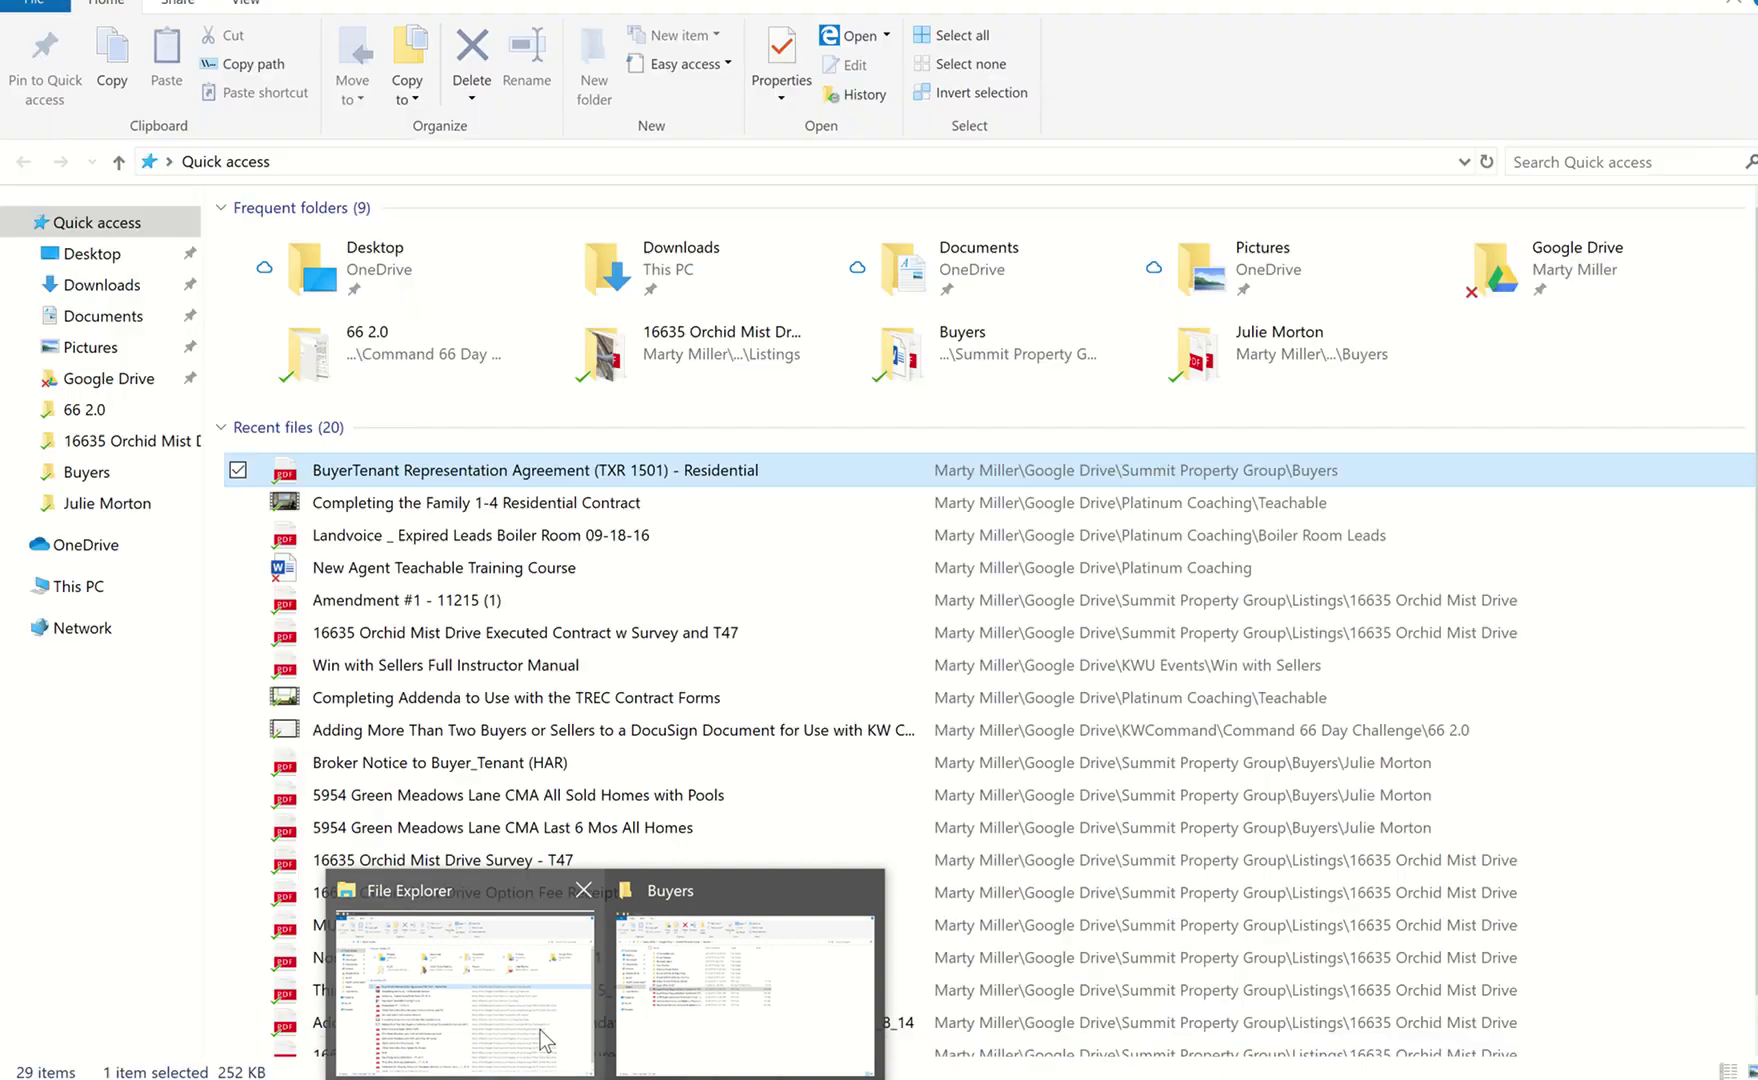
pyautogui.moveTo(648, 1033)
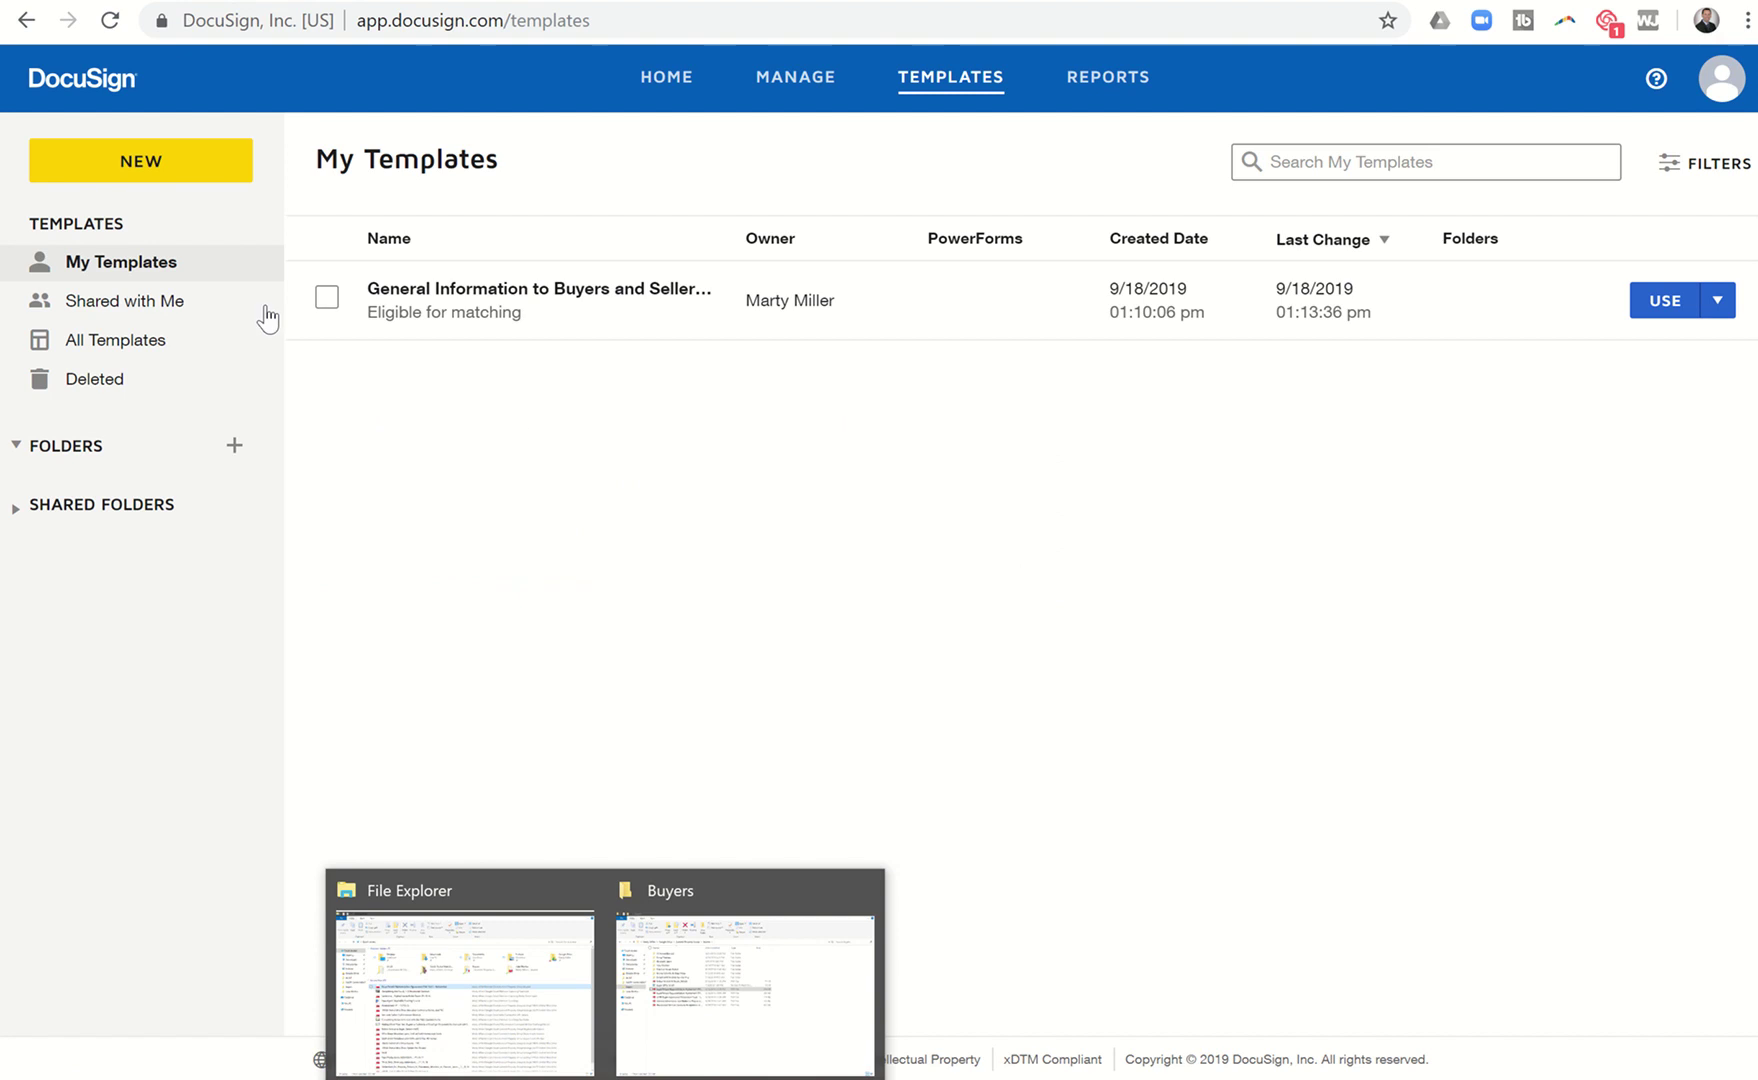
# Start another new template named 'Broker Notice to Buyer/TEnaant'.
pyautogui.click(154, 167)
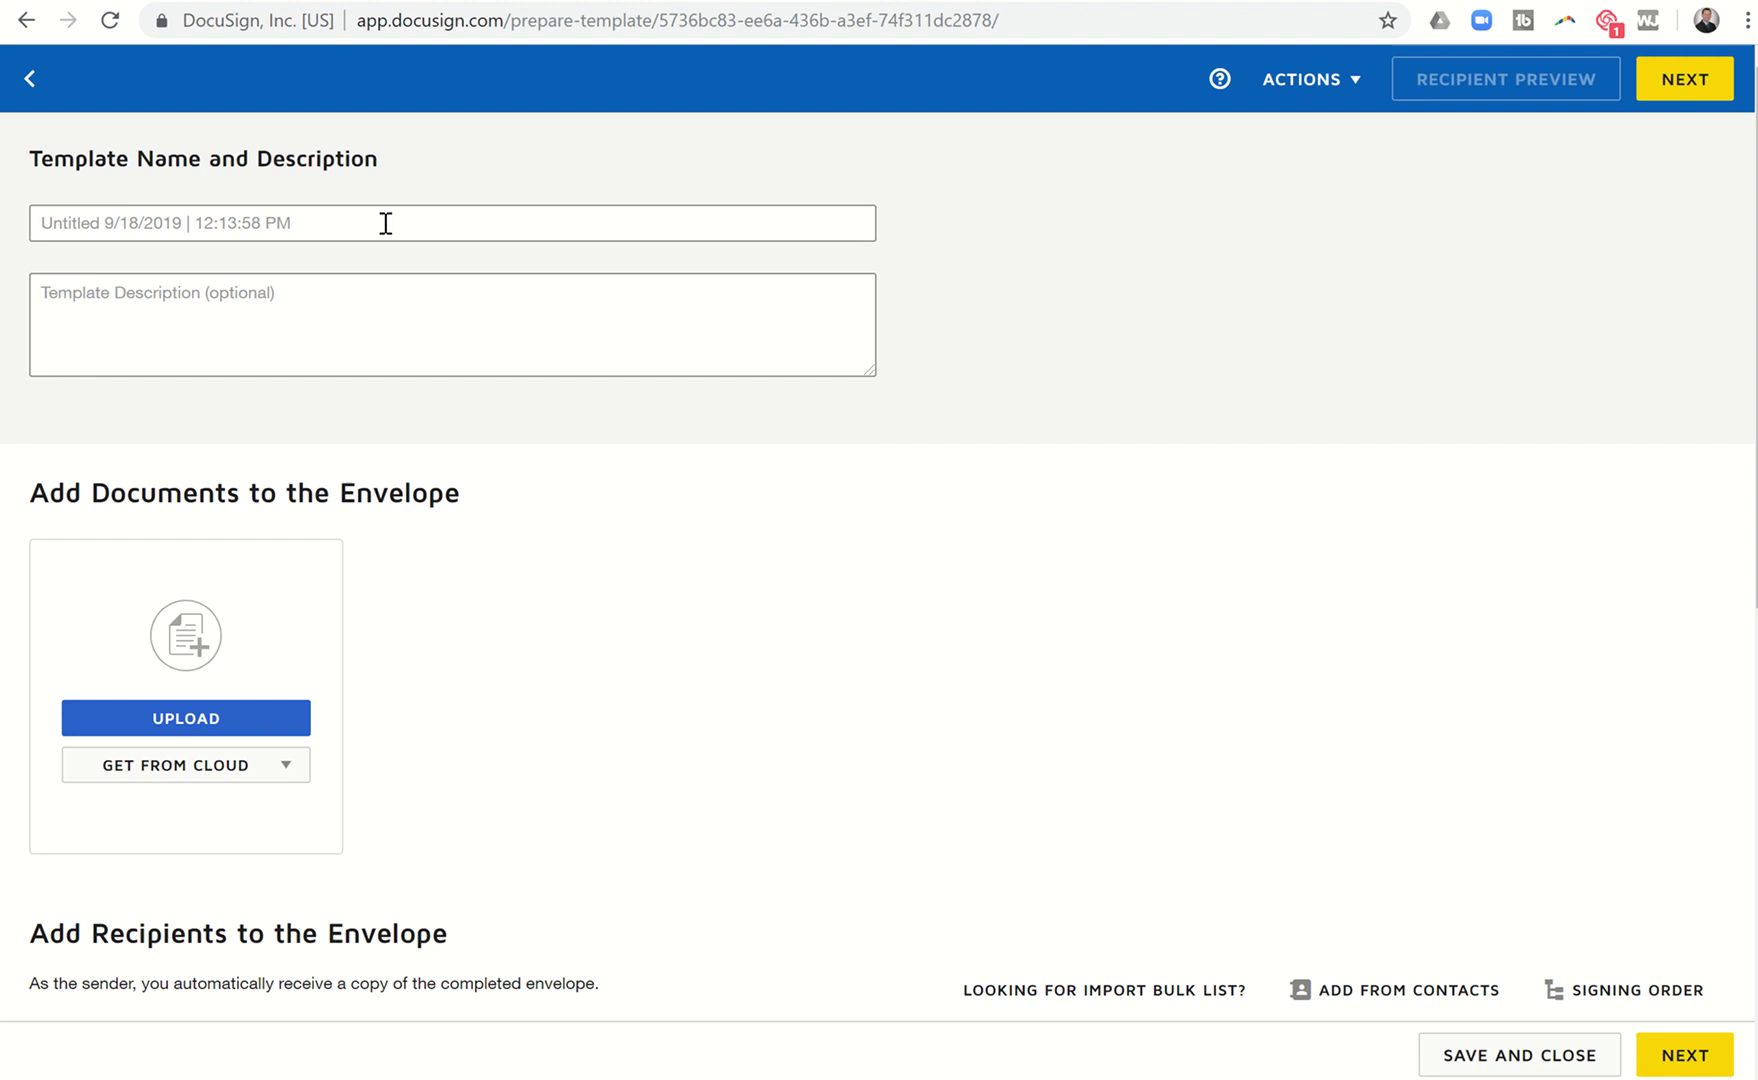
pyautogui.click(385, 223)
pyautogui.write('Broker No')
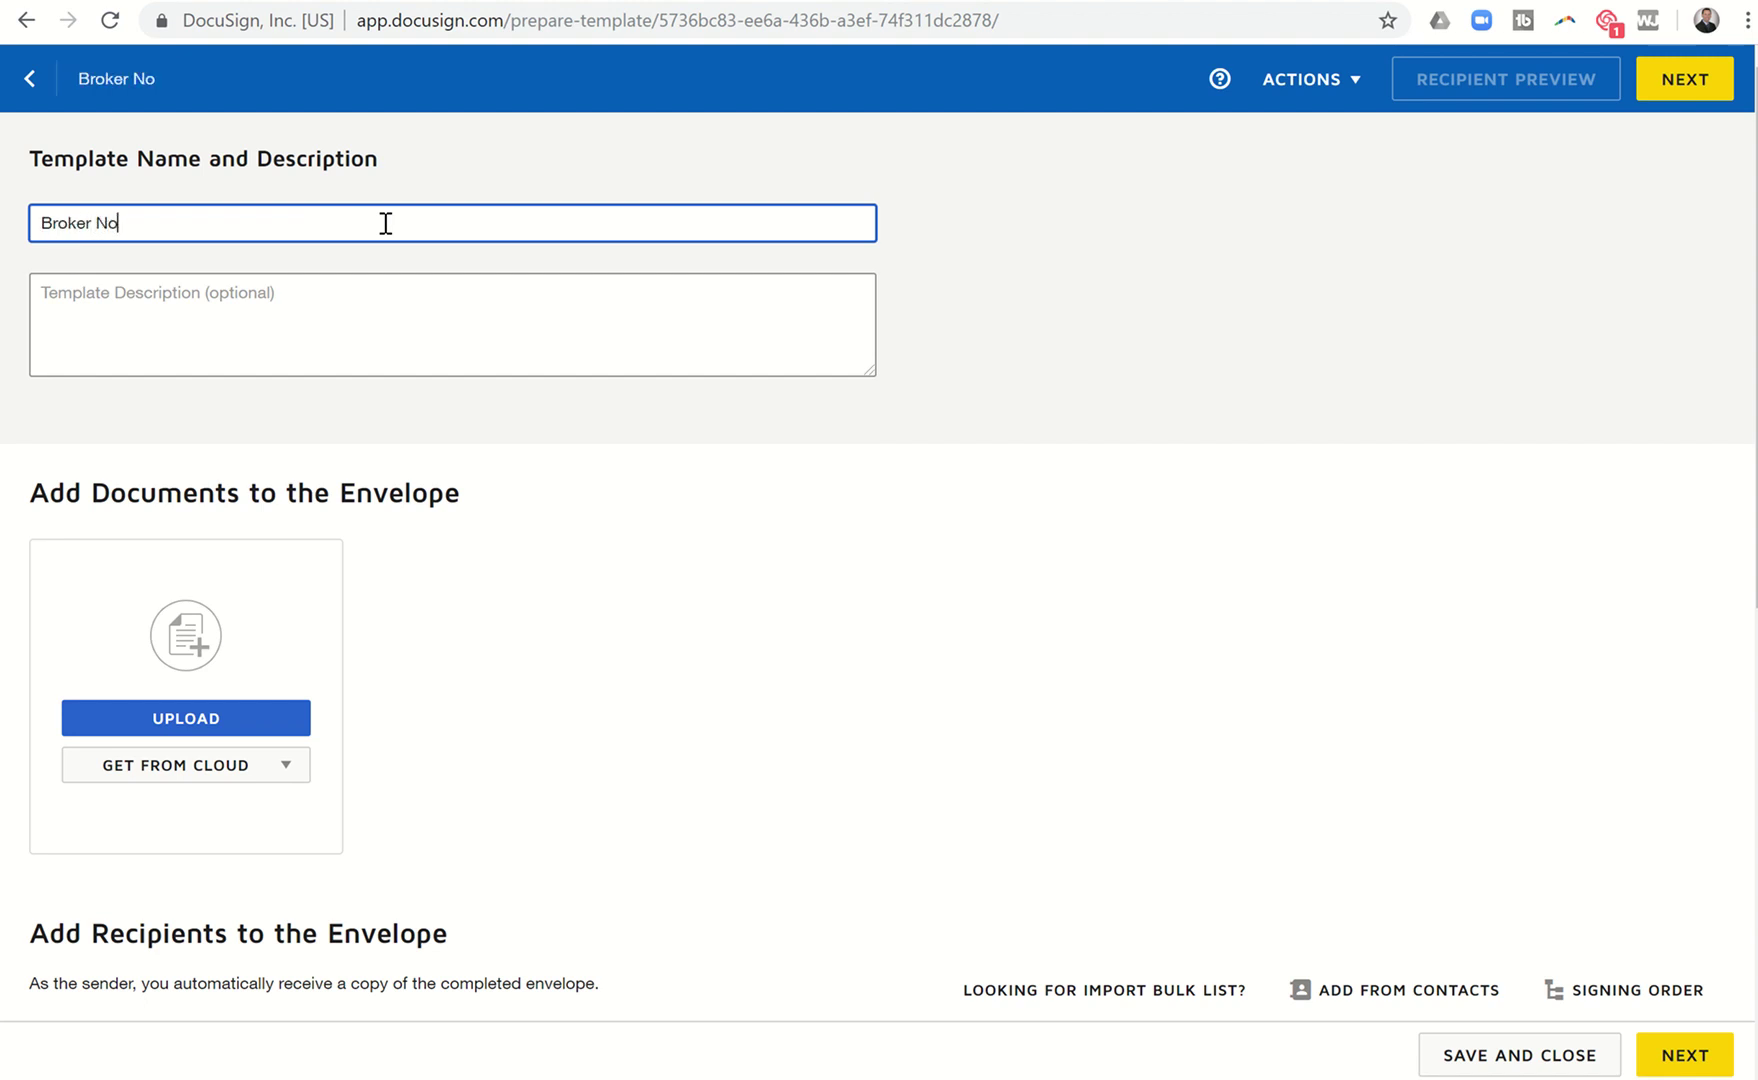
pyautogui.write('tice to Buyer/TEna')
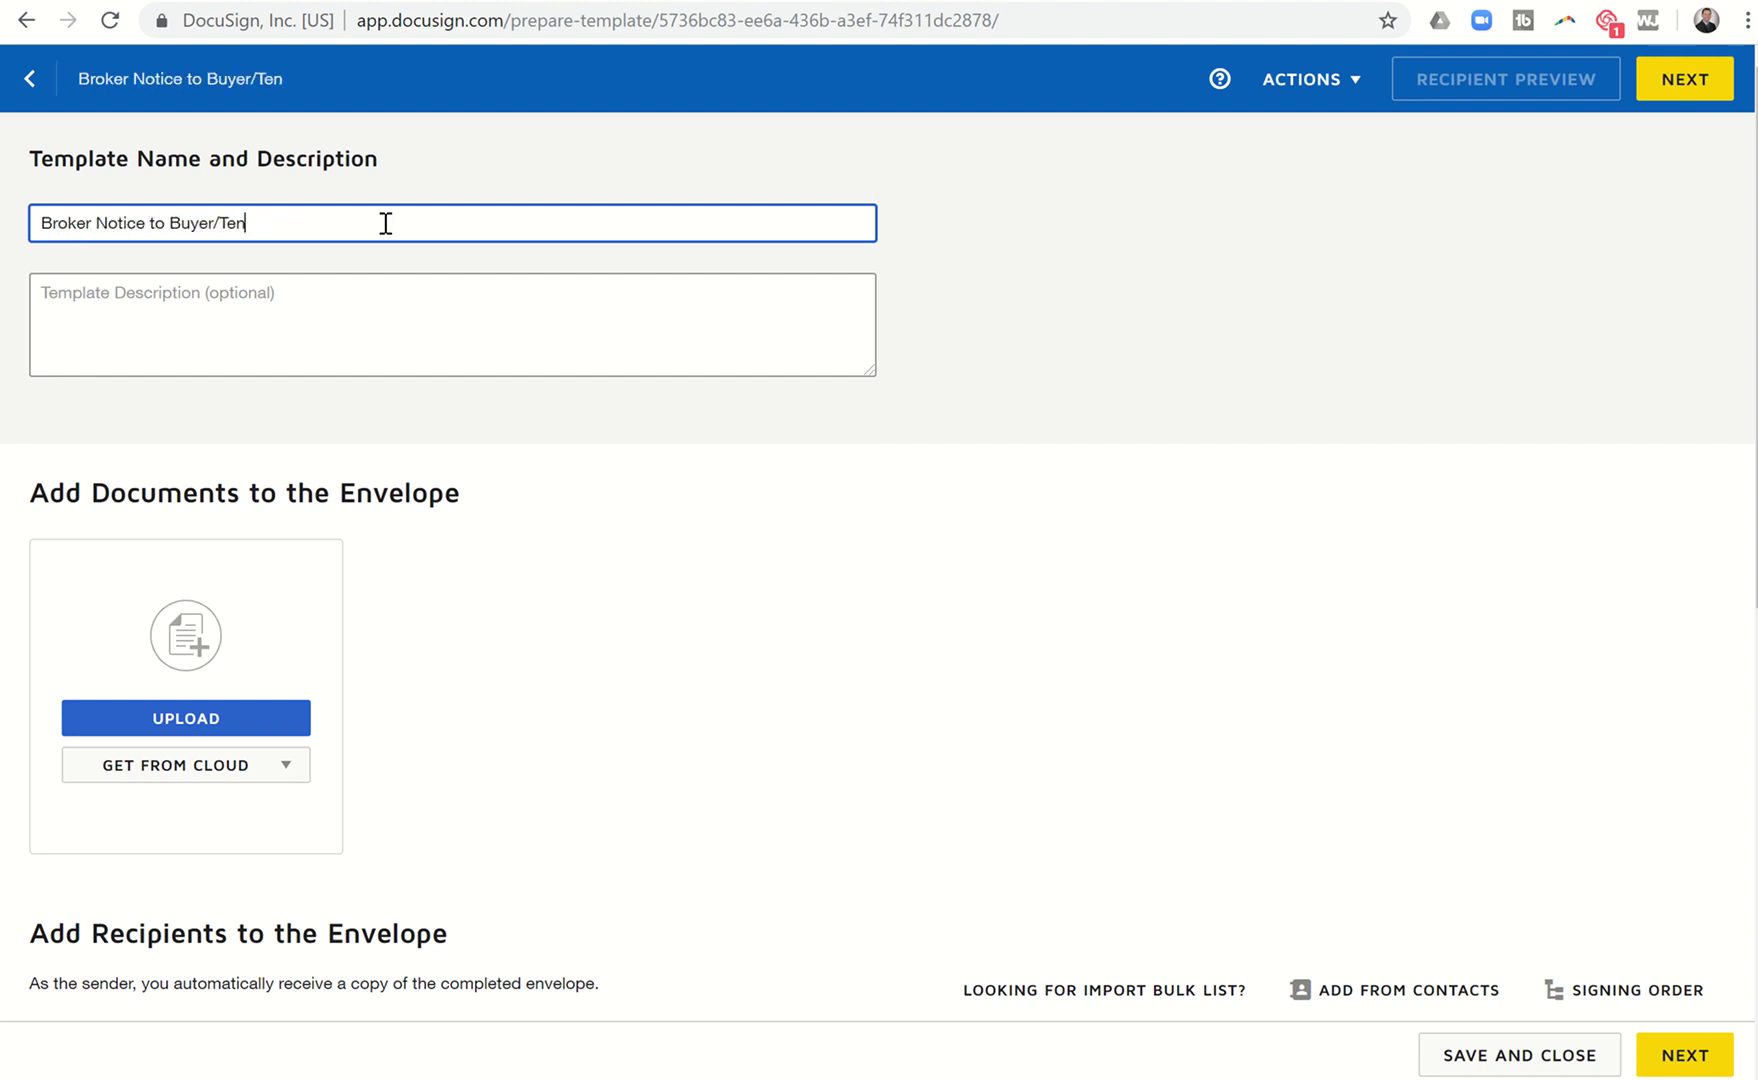
pyautogui.write('ant')
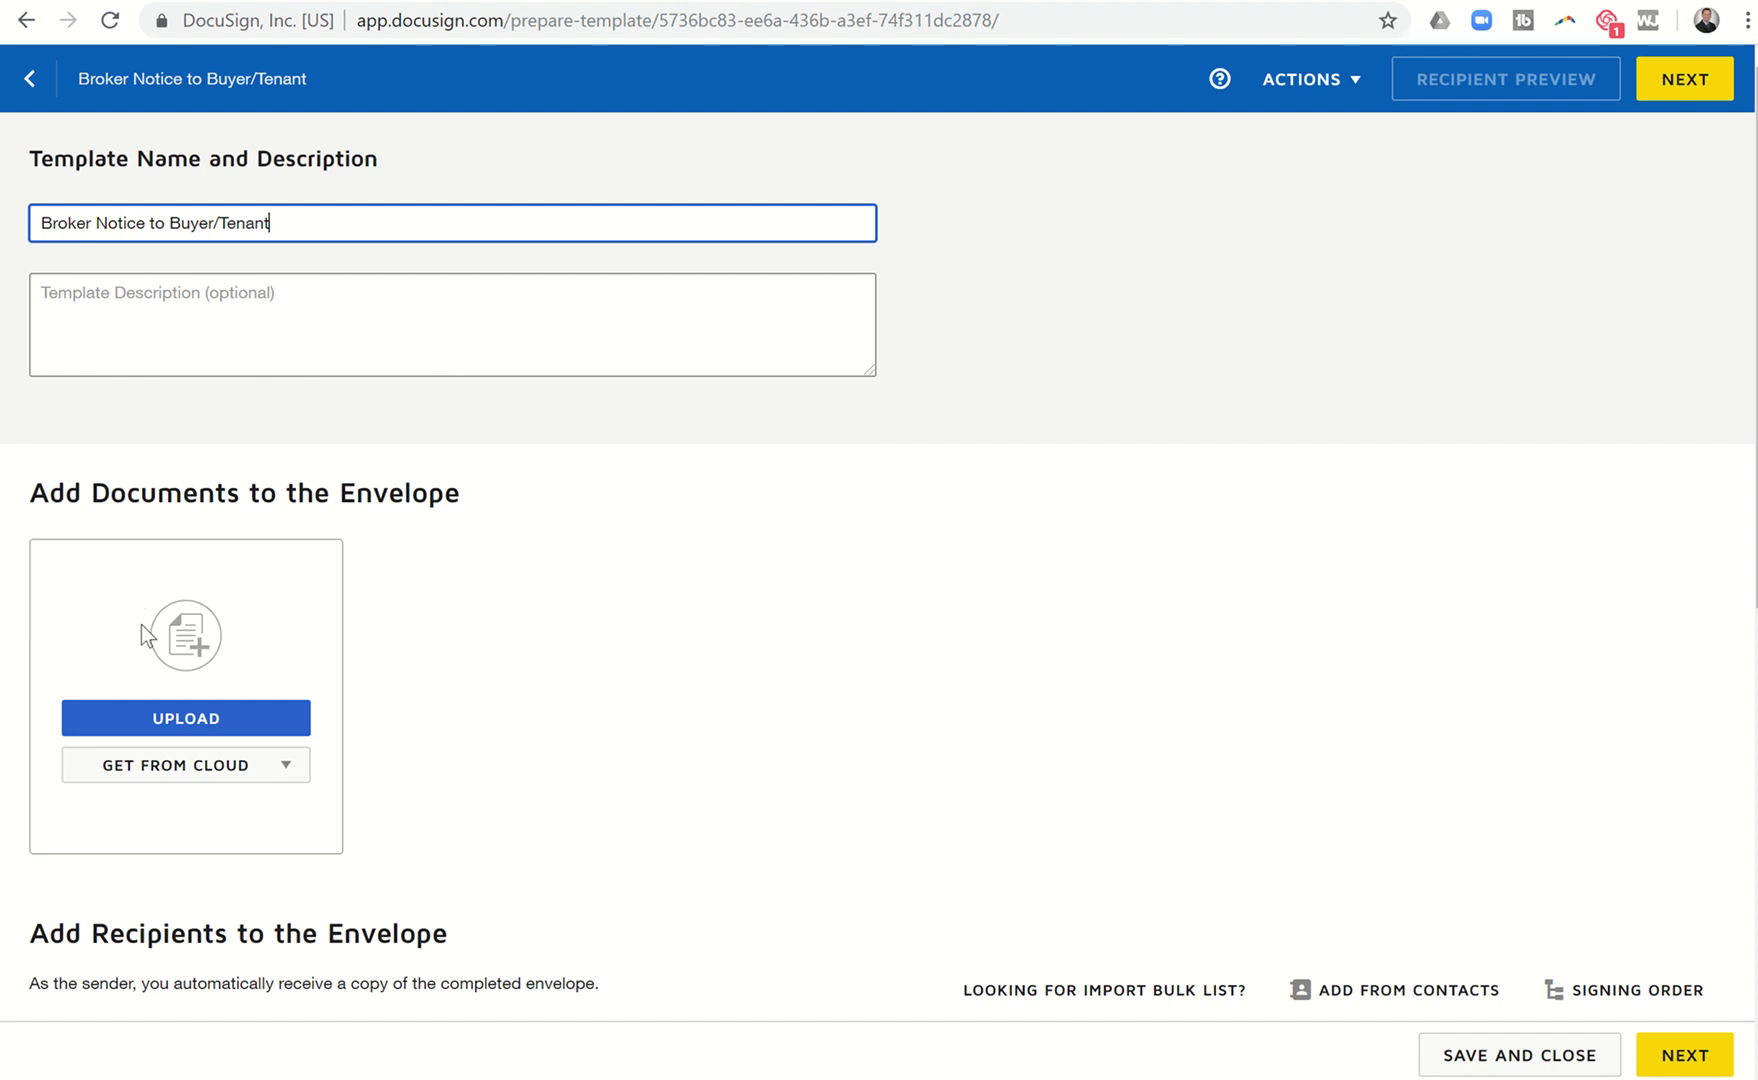
# Upload the one-page Broker Notice to Buyer_Tenant document to the template.
pyautogui.click(148, 720)
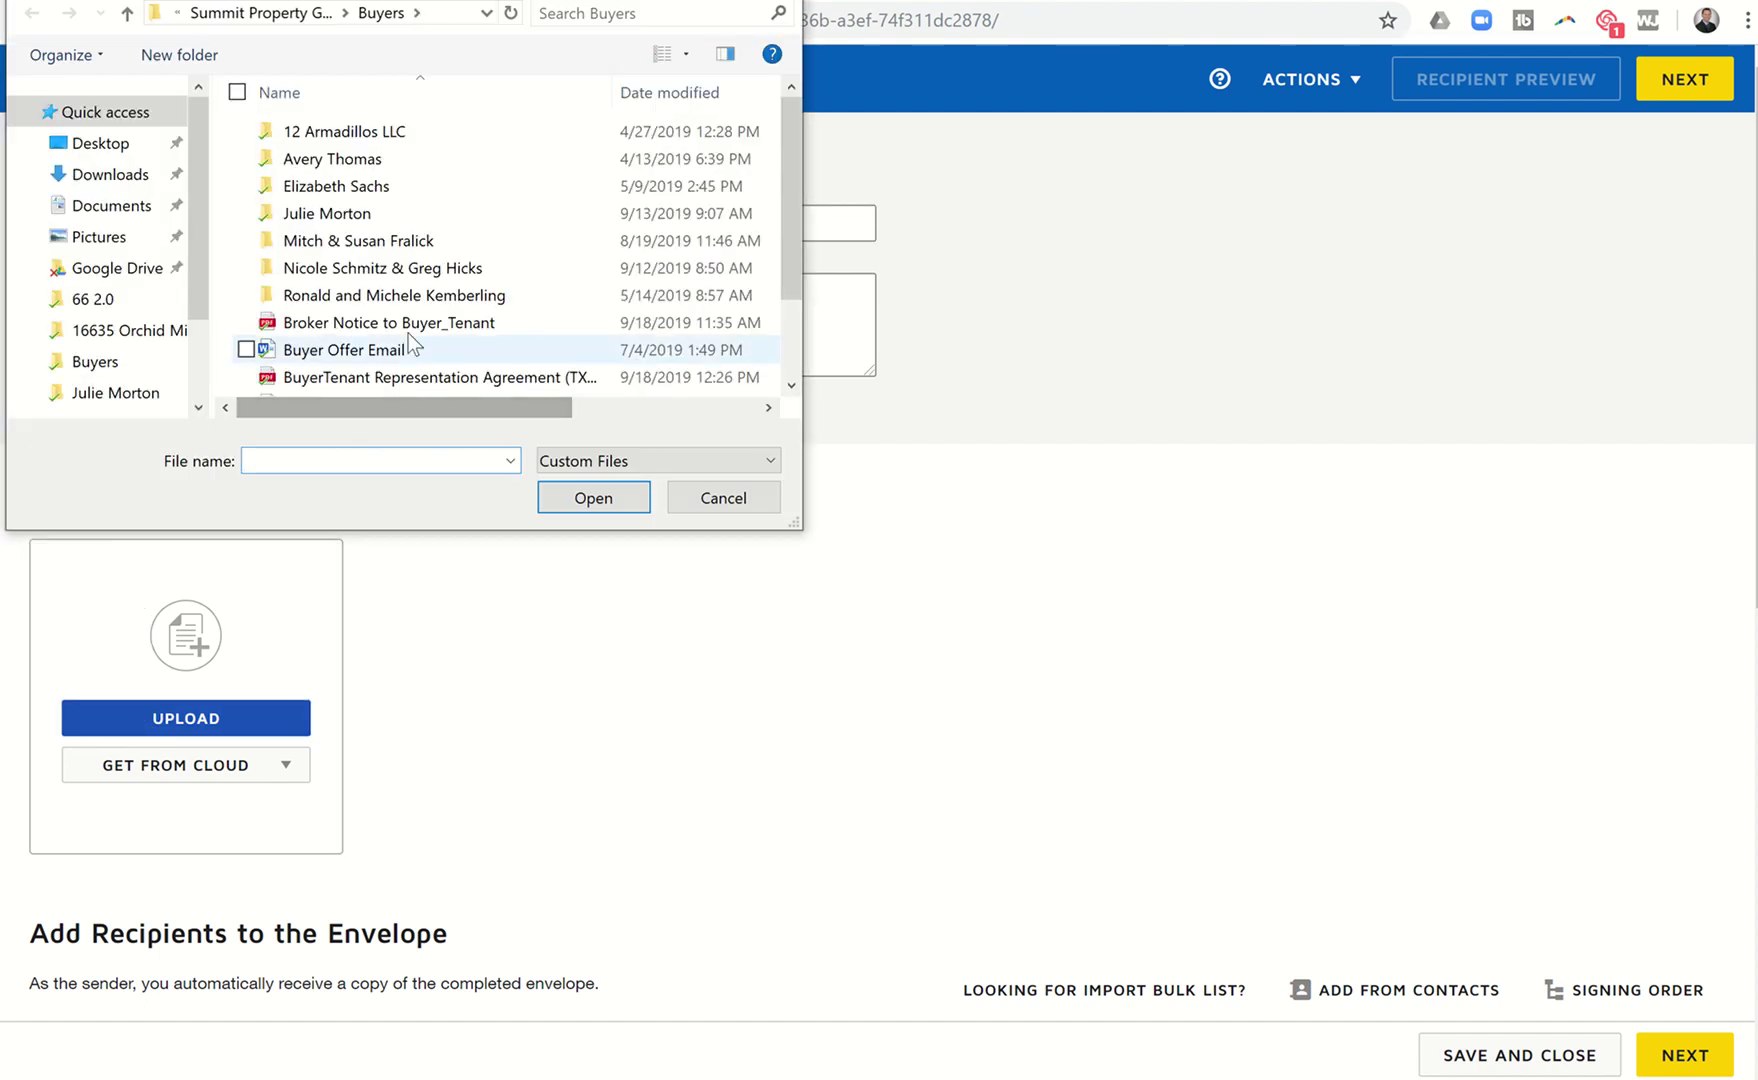
pyautogui.click(420, 322)
pyautogui.click(563, 497)
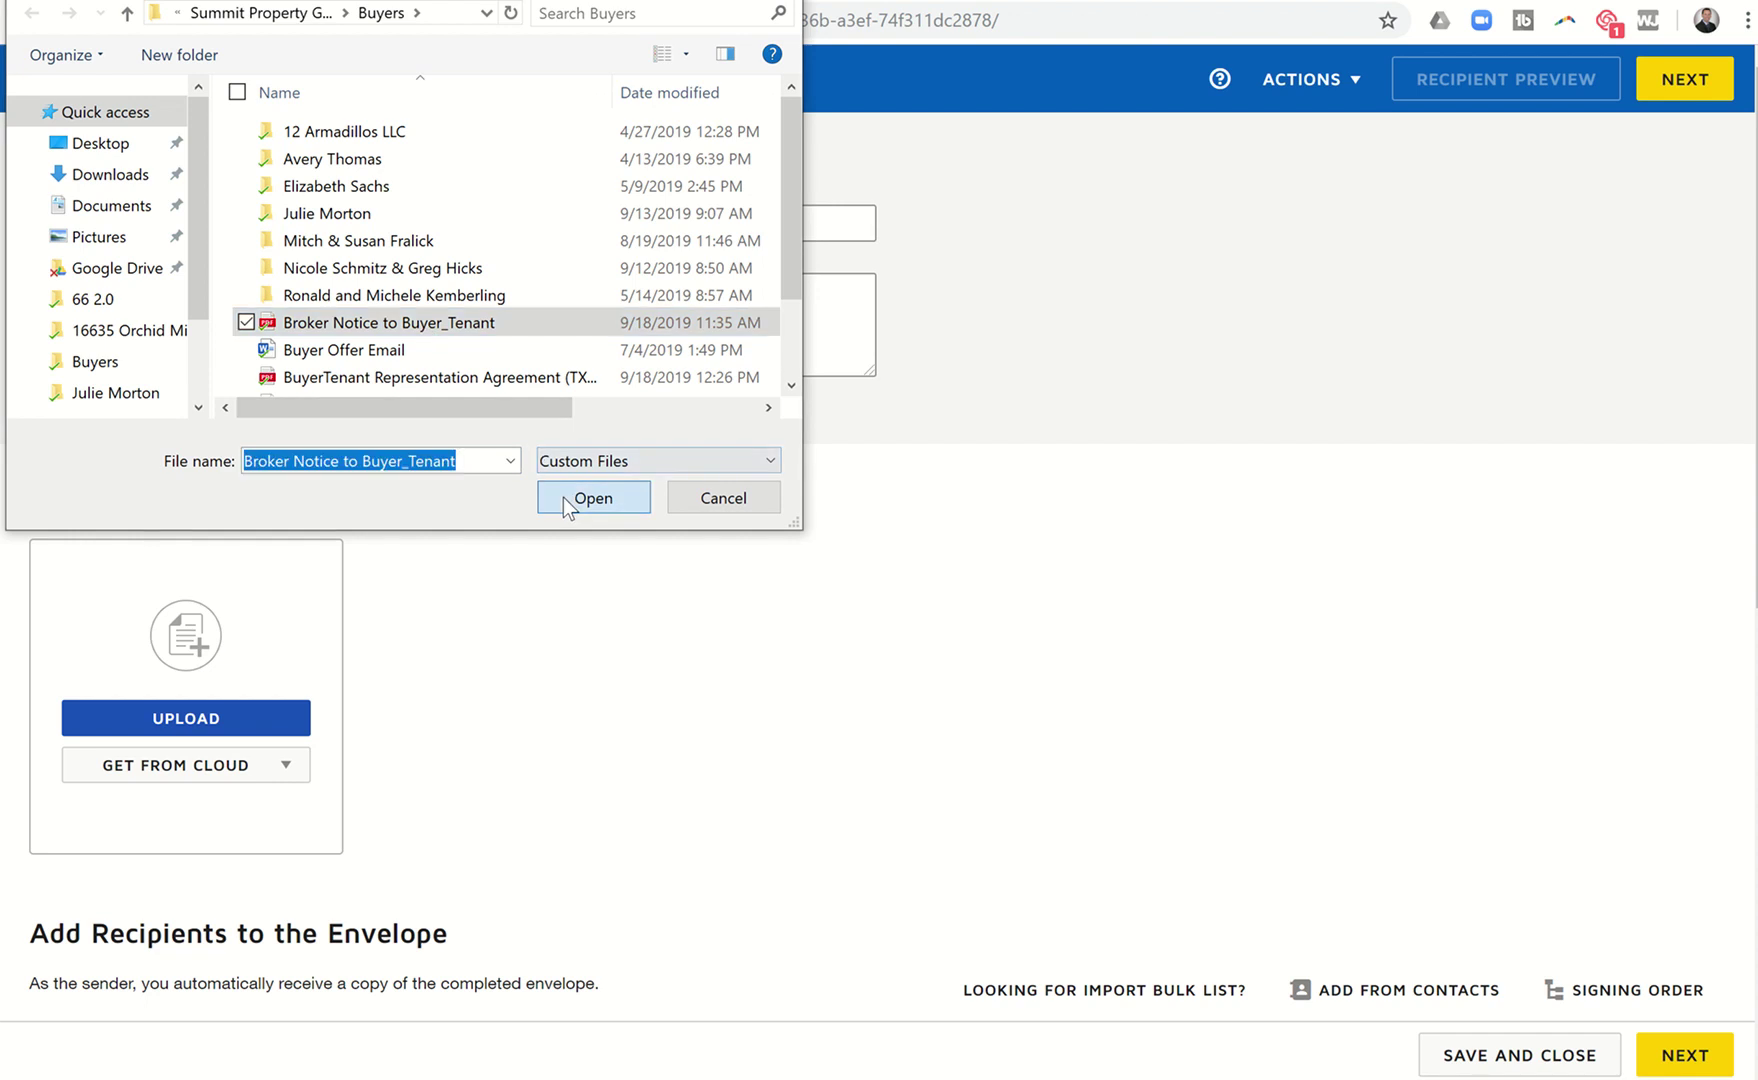
pyautogui.scroll(-6, 845, 655)
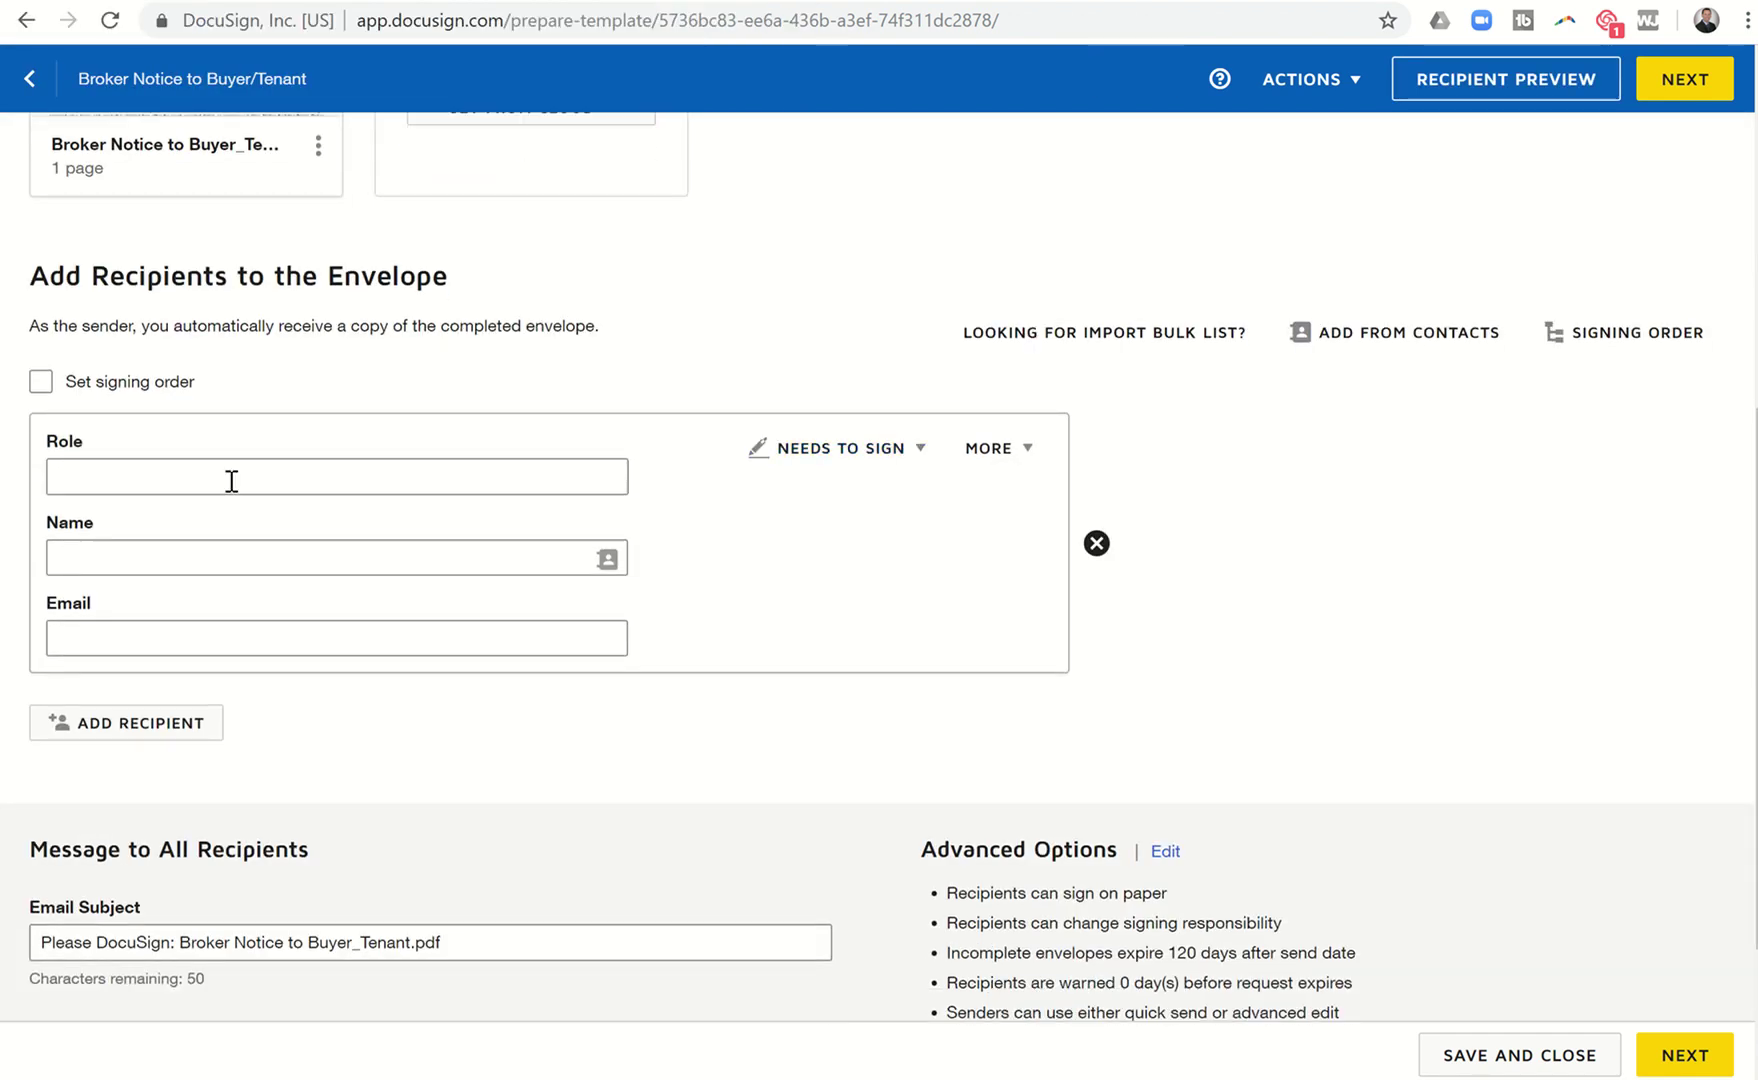
# Add signer roles Buyer One, Buyer Two and Broker Associate/Buyers Agent, then continue to field placement.
pyautogui.click(175, 482)
pyautogui.write('Buyer One')
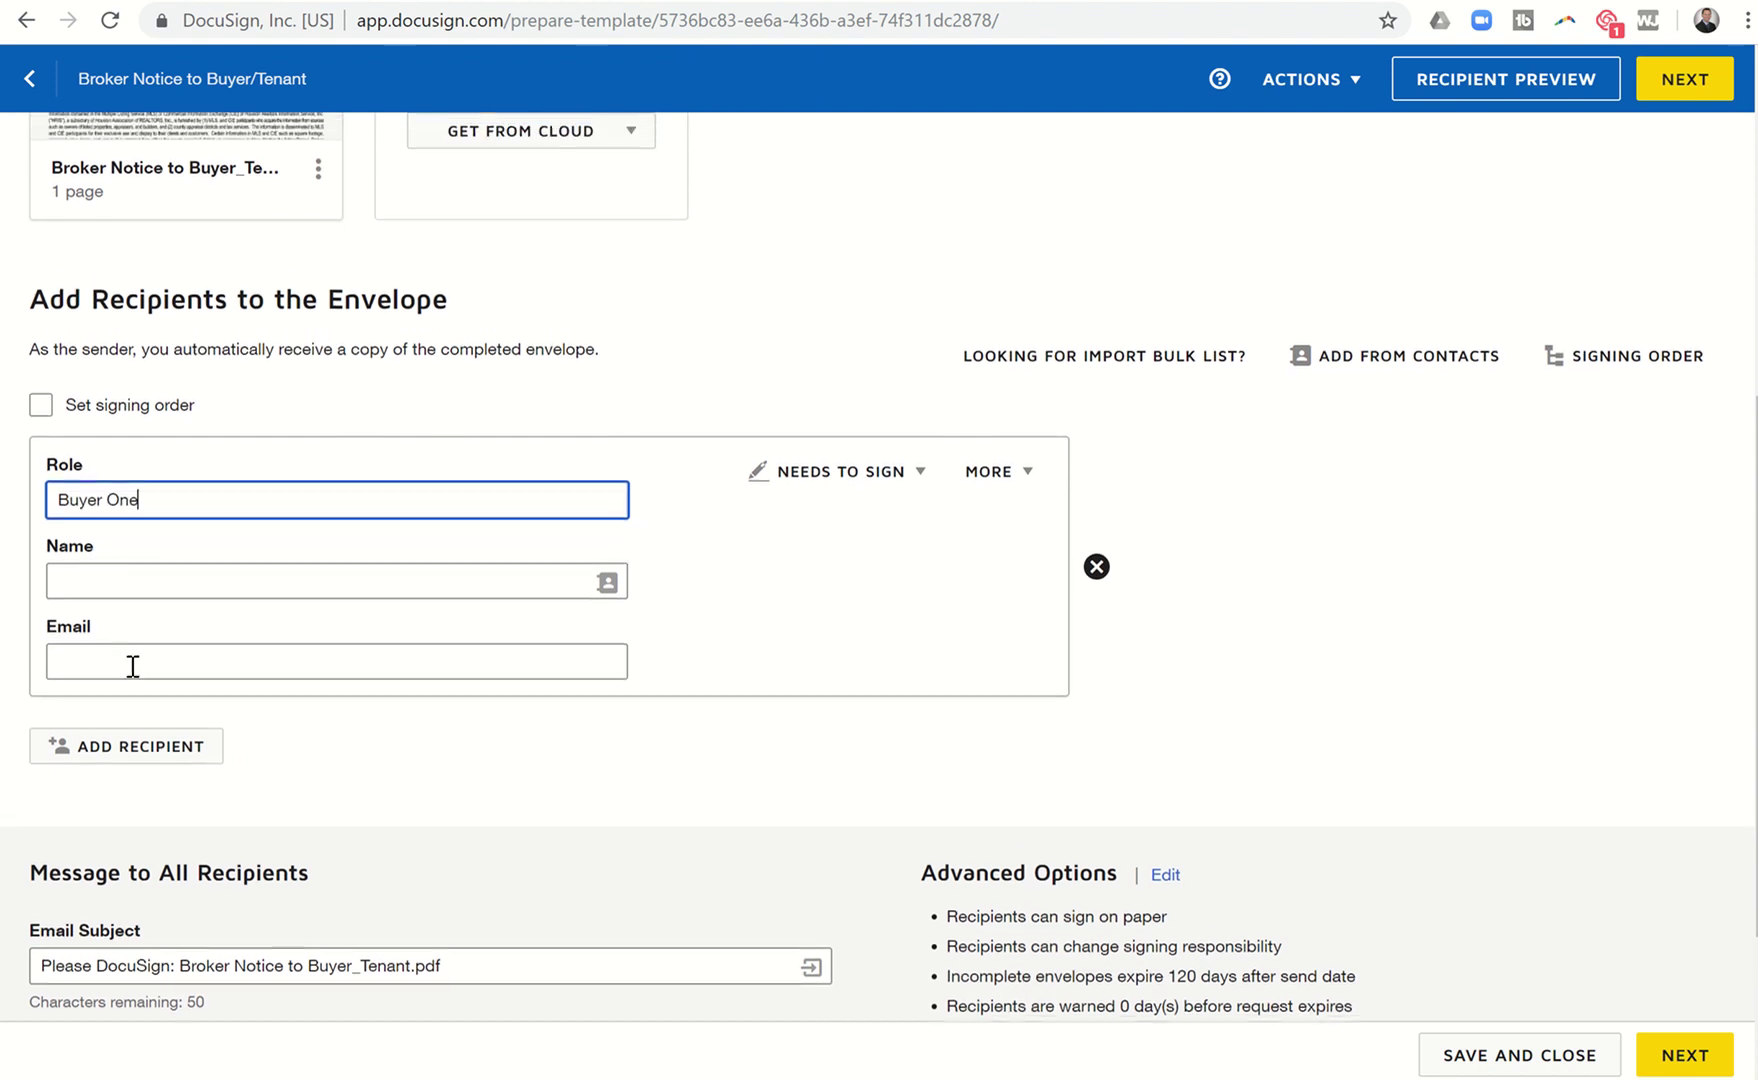
pyautogui.click(124, 757)
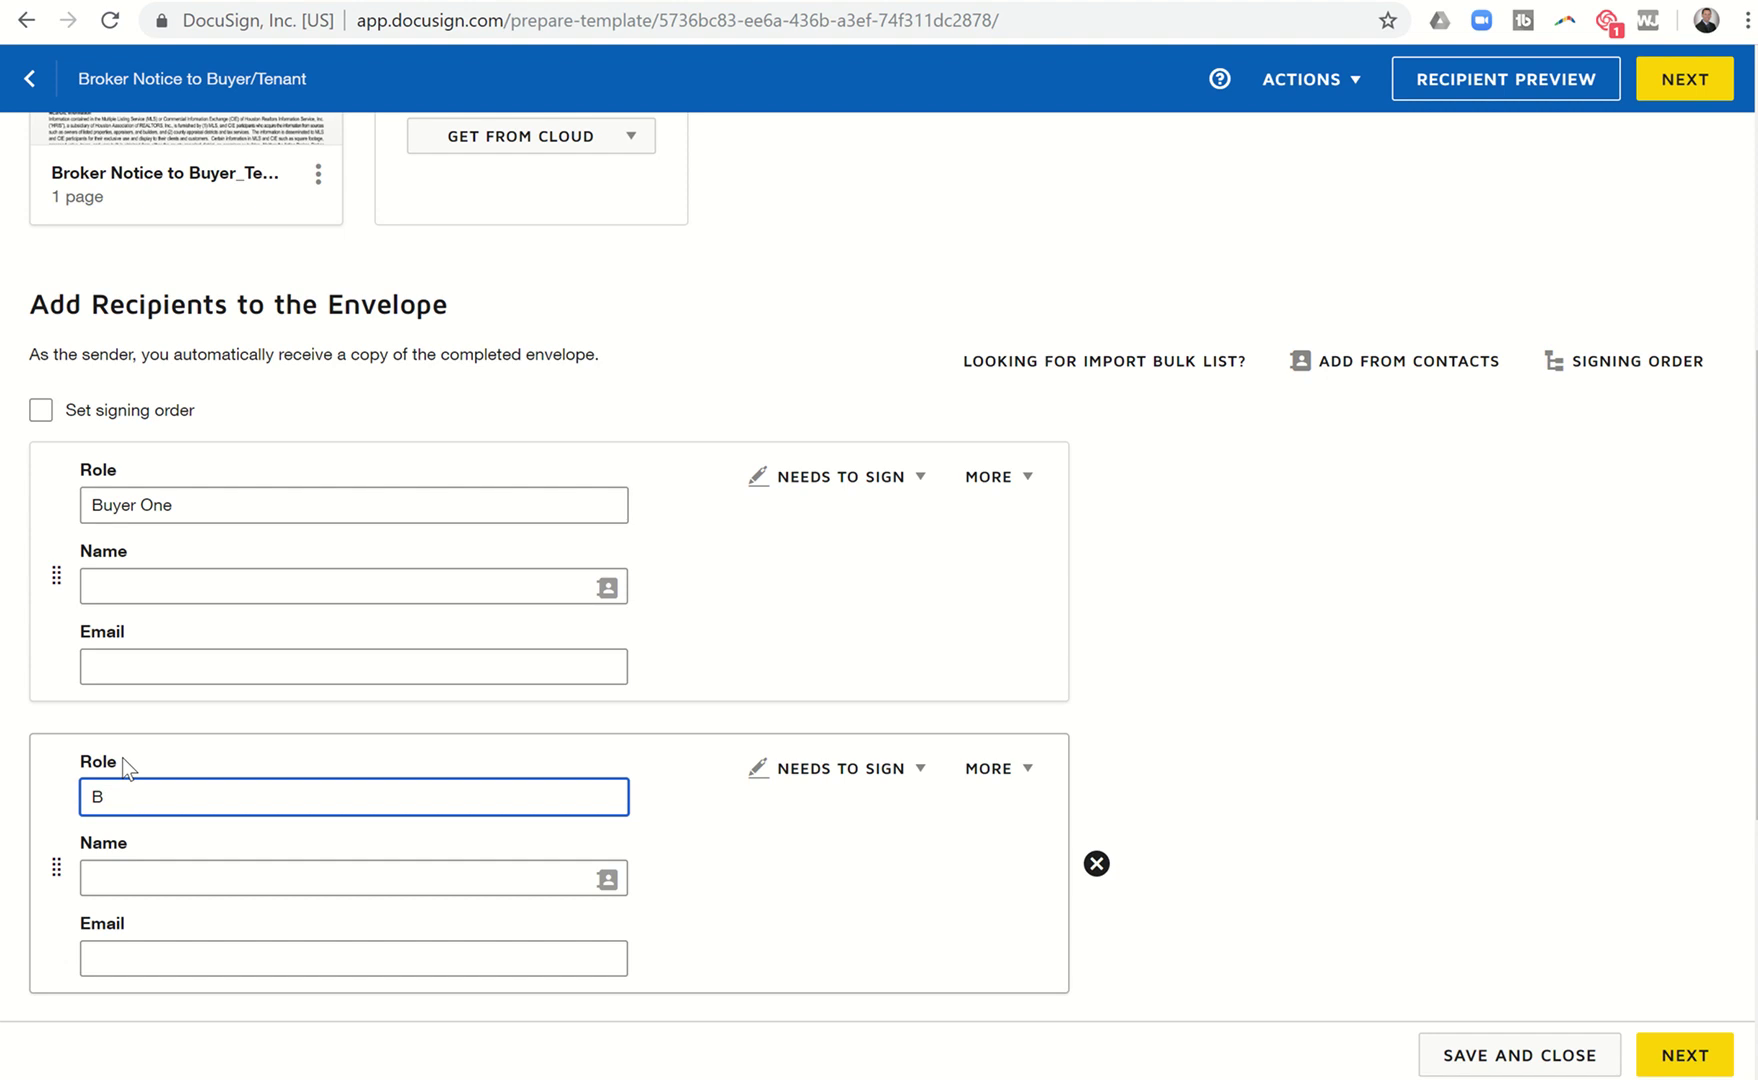
pyautogui.write('Buyer Two')
pyautogui.scroll(-3, 126, 768)
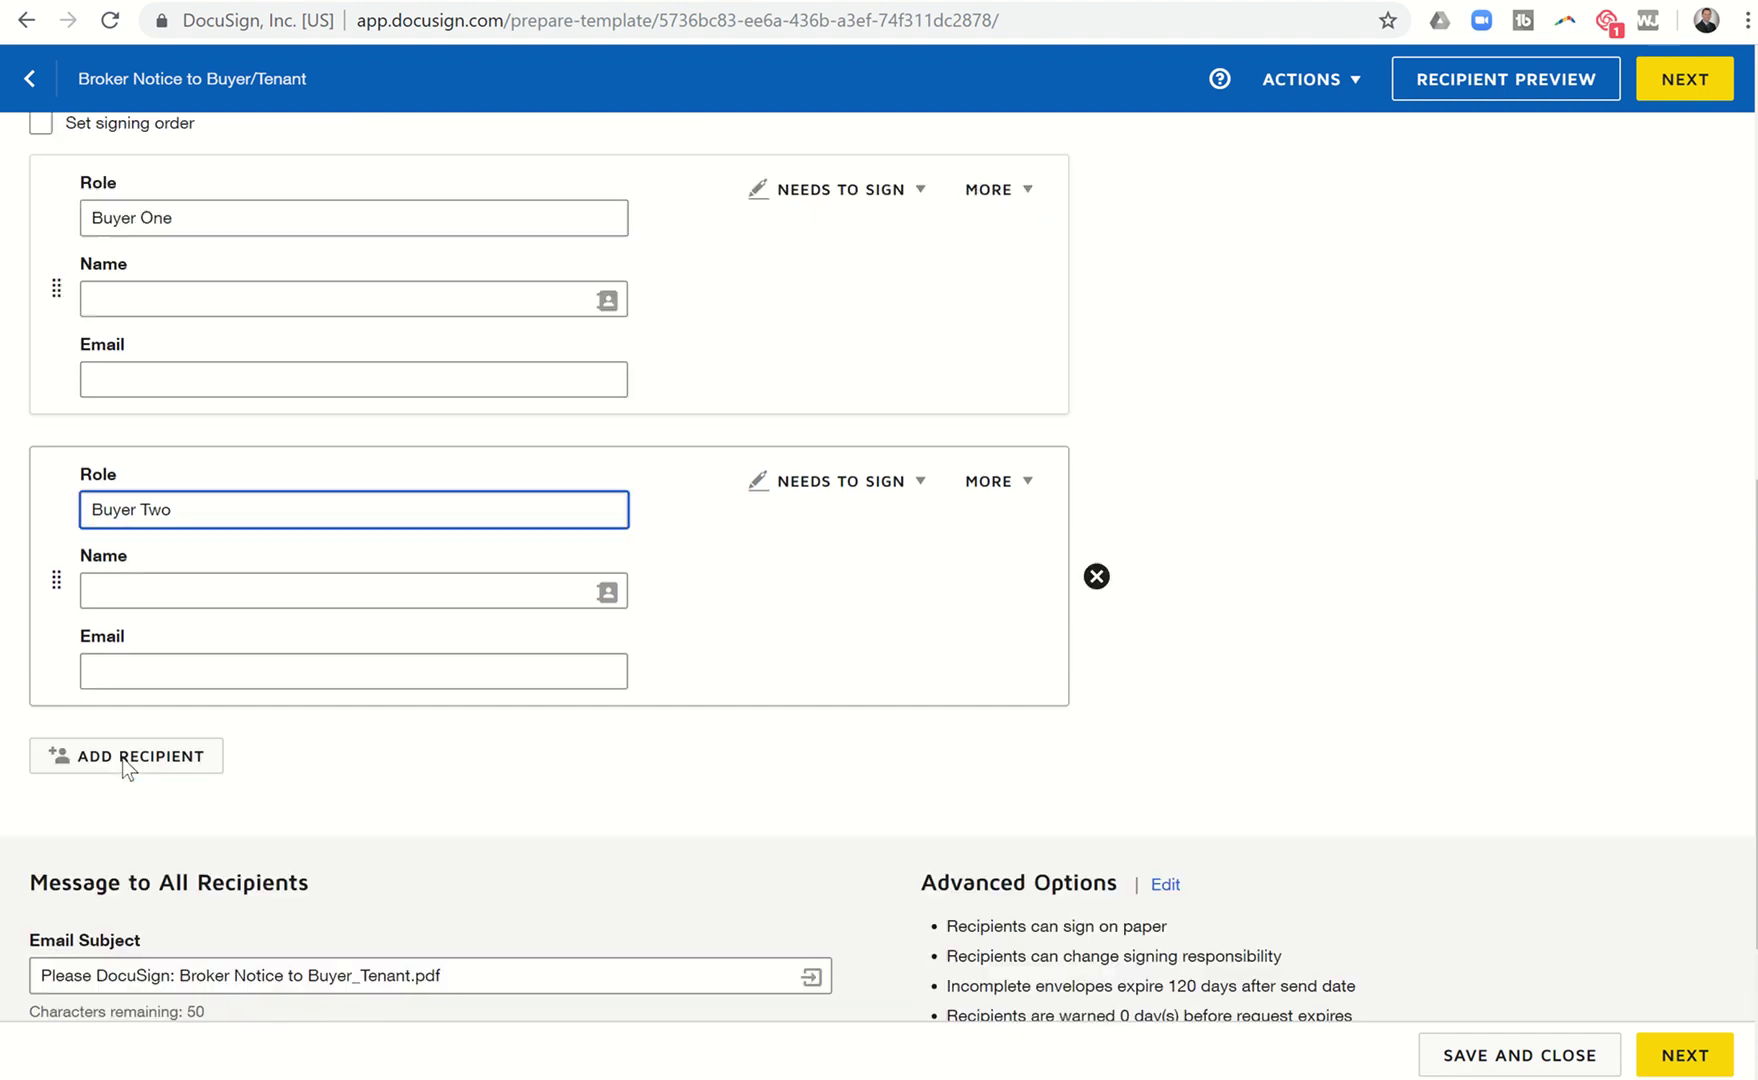
pyautogui.click(120, 730)
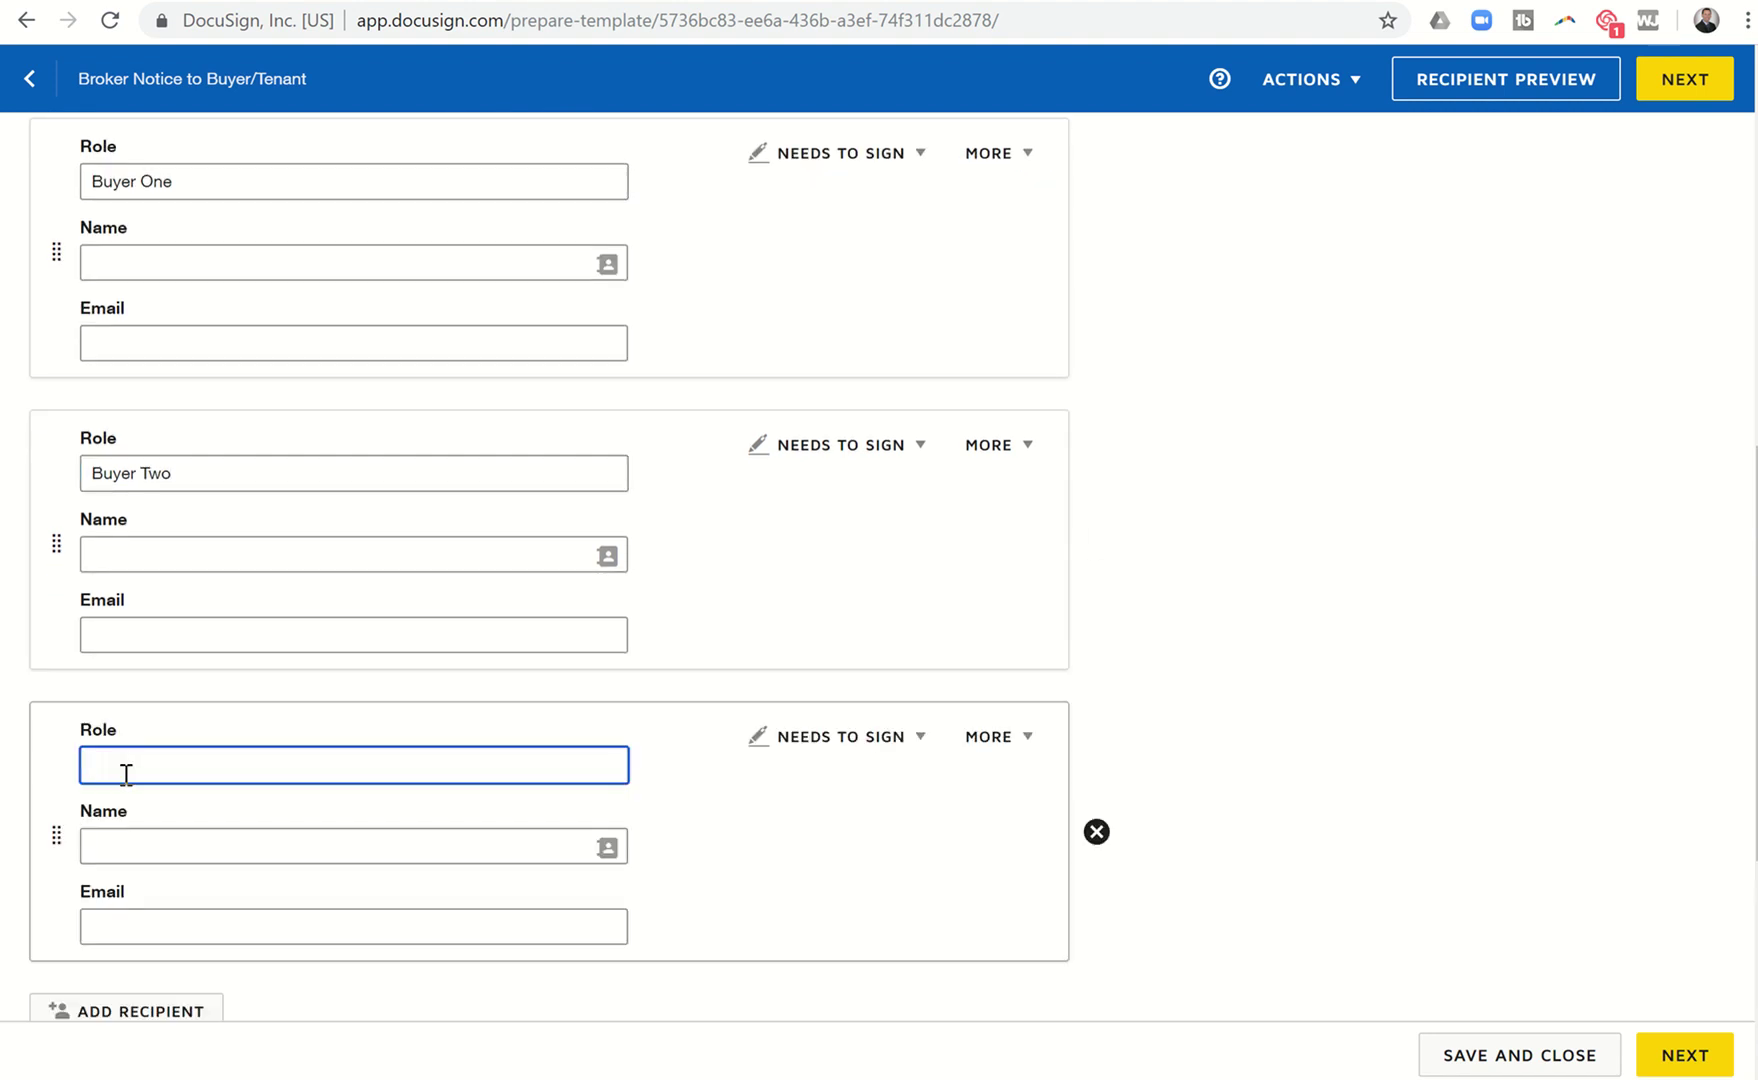
pyautogui.write('Broker Associate/Buyers Agent')
pyautogui.scroll(-3, 126, 775)
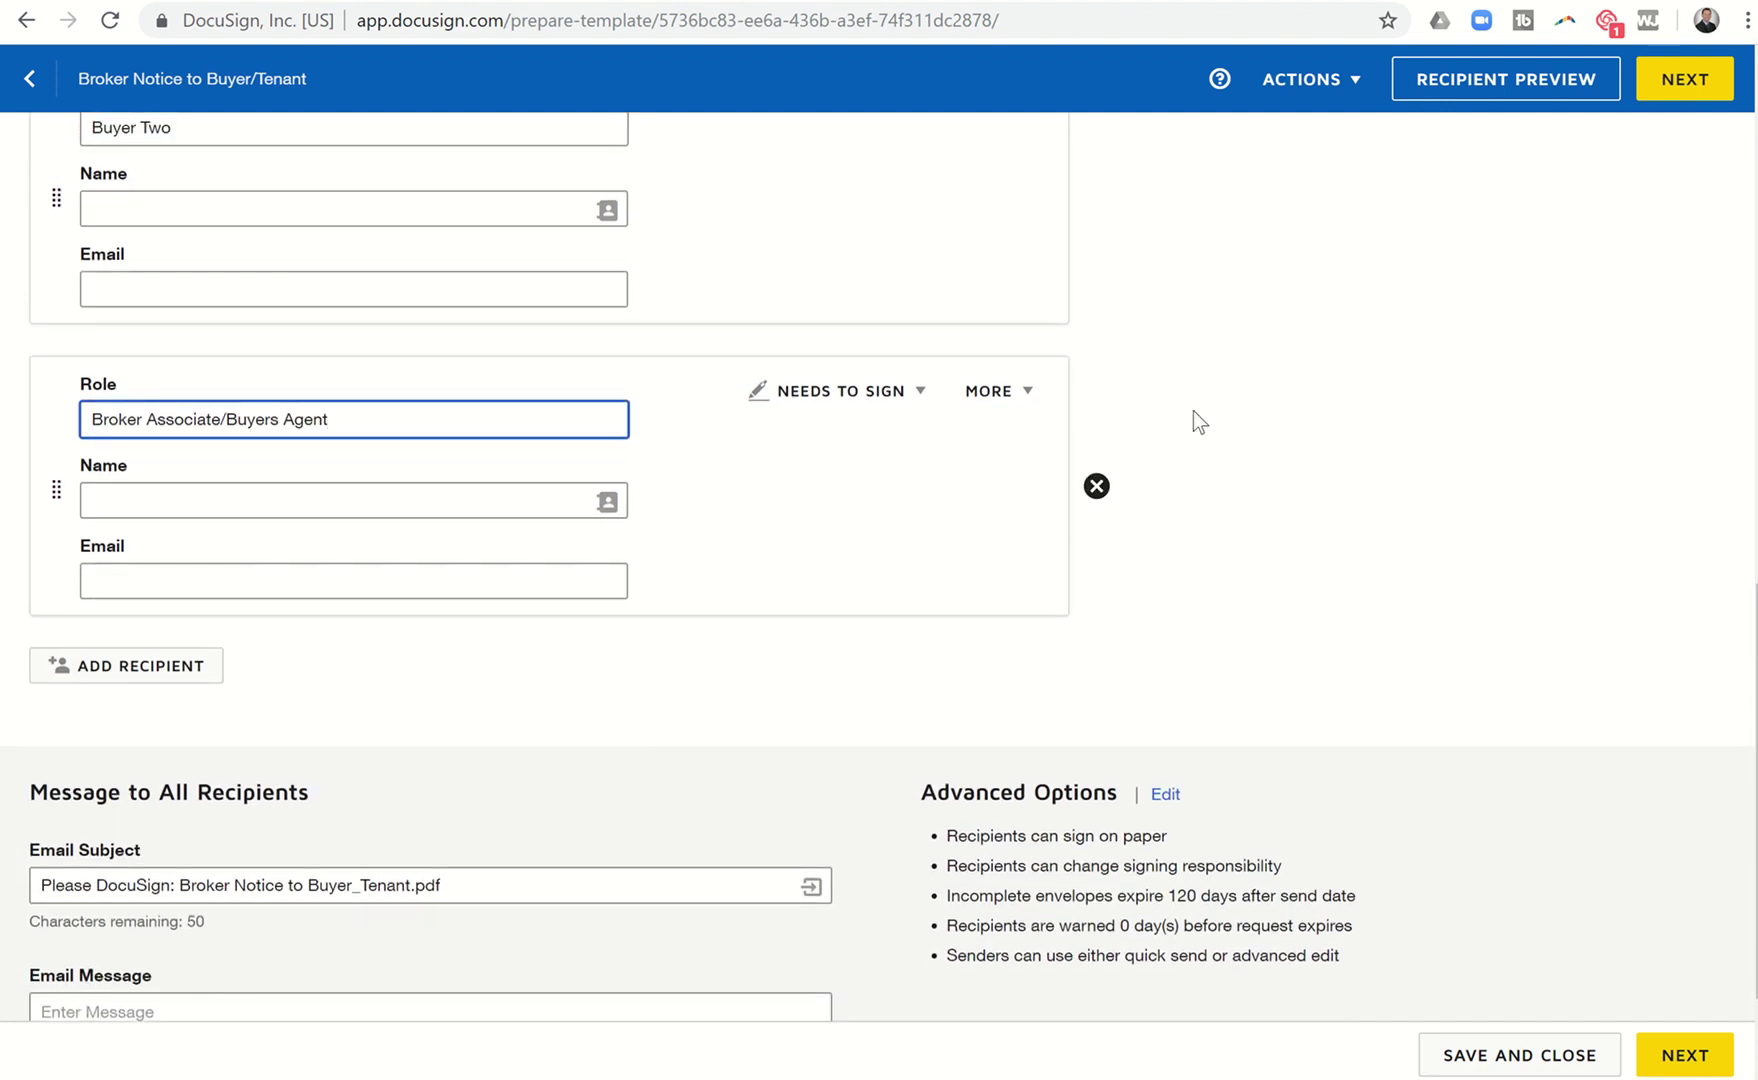
pyautogui.click(1661, 97)
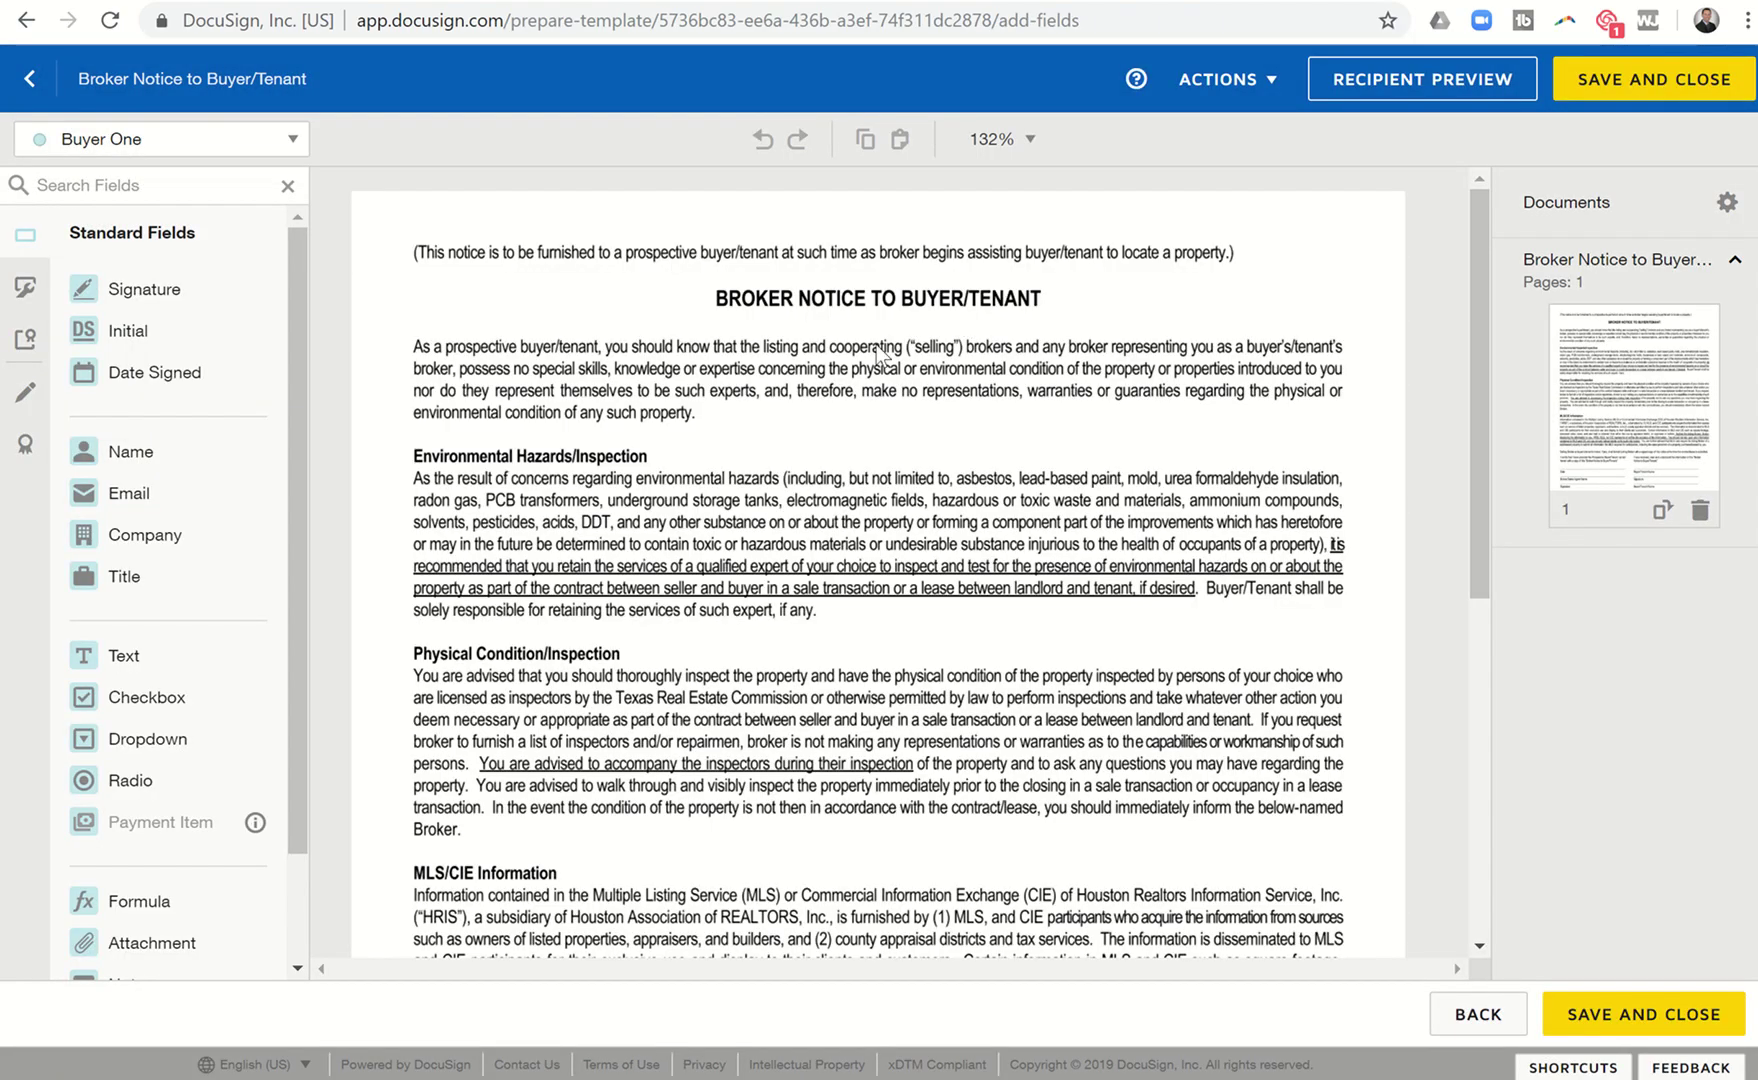
# On the broker block, place a Date Signed field, a text field with the agent's name, and a signature field.
pyautogui.scroll(-5, 512, 380)
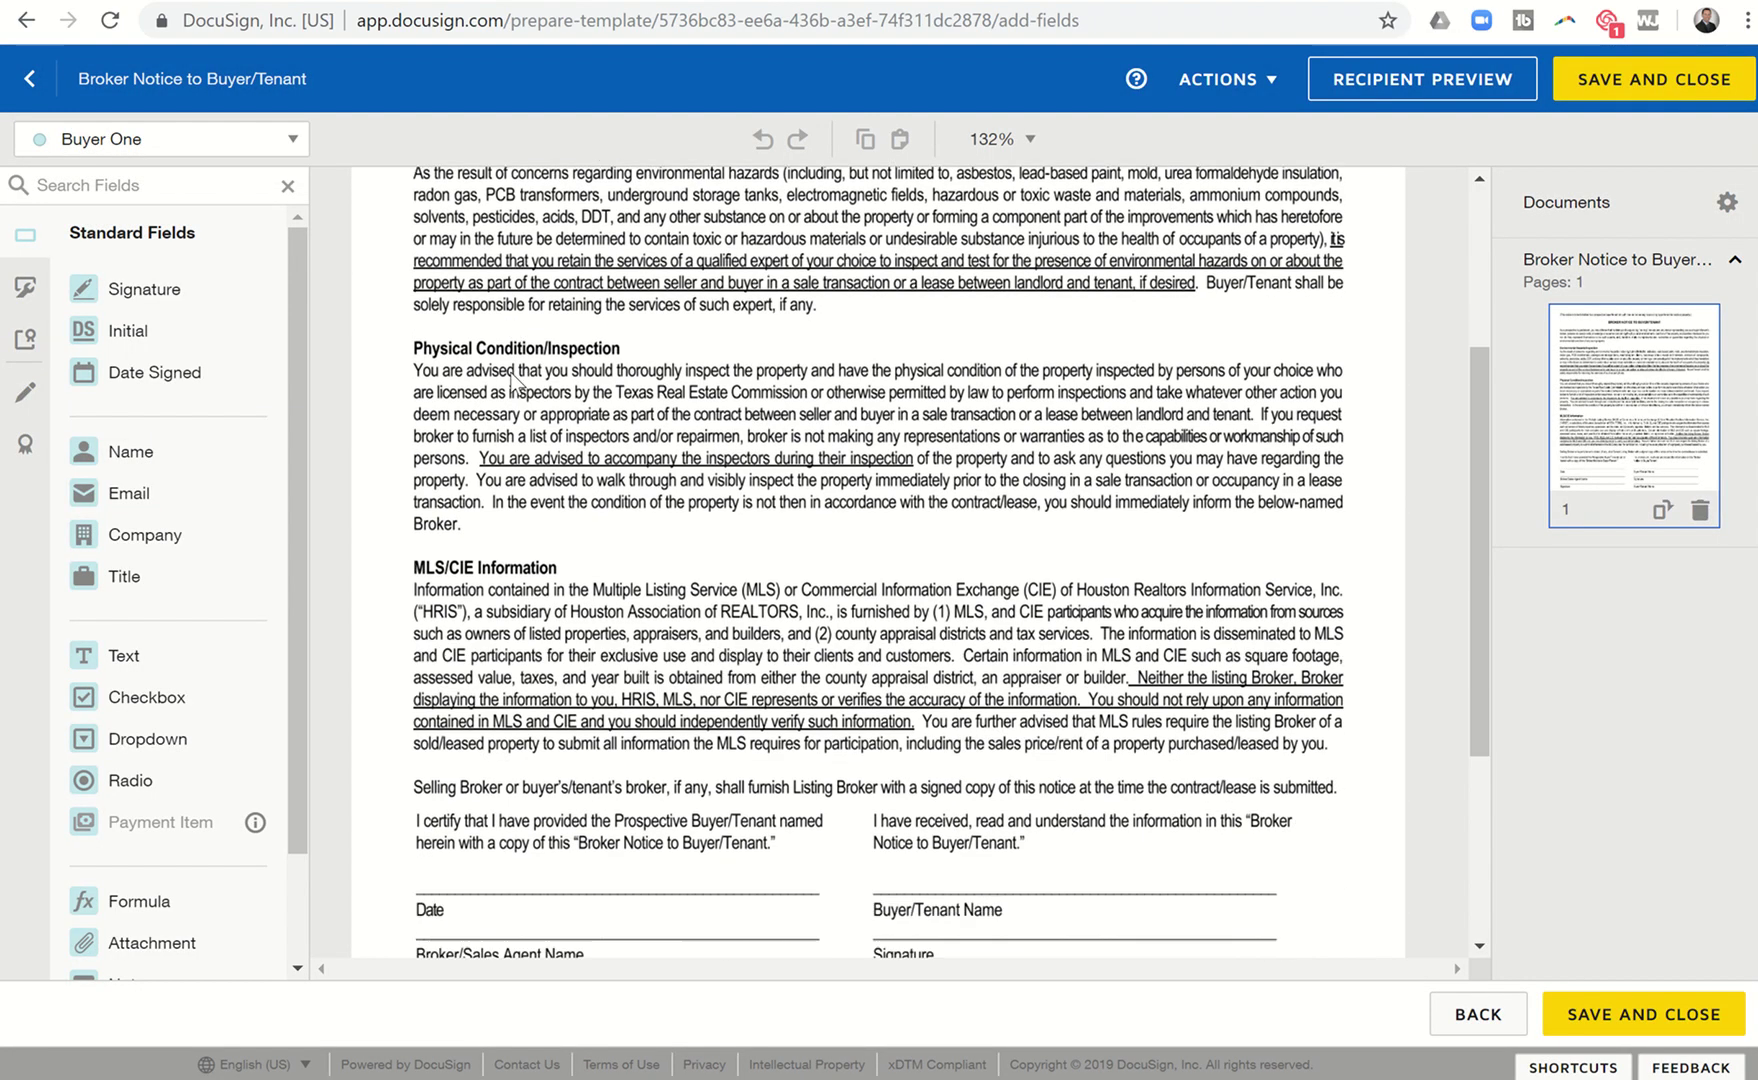
pyautogui.scroll(-1, 512, 380)
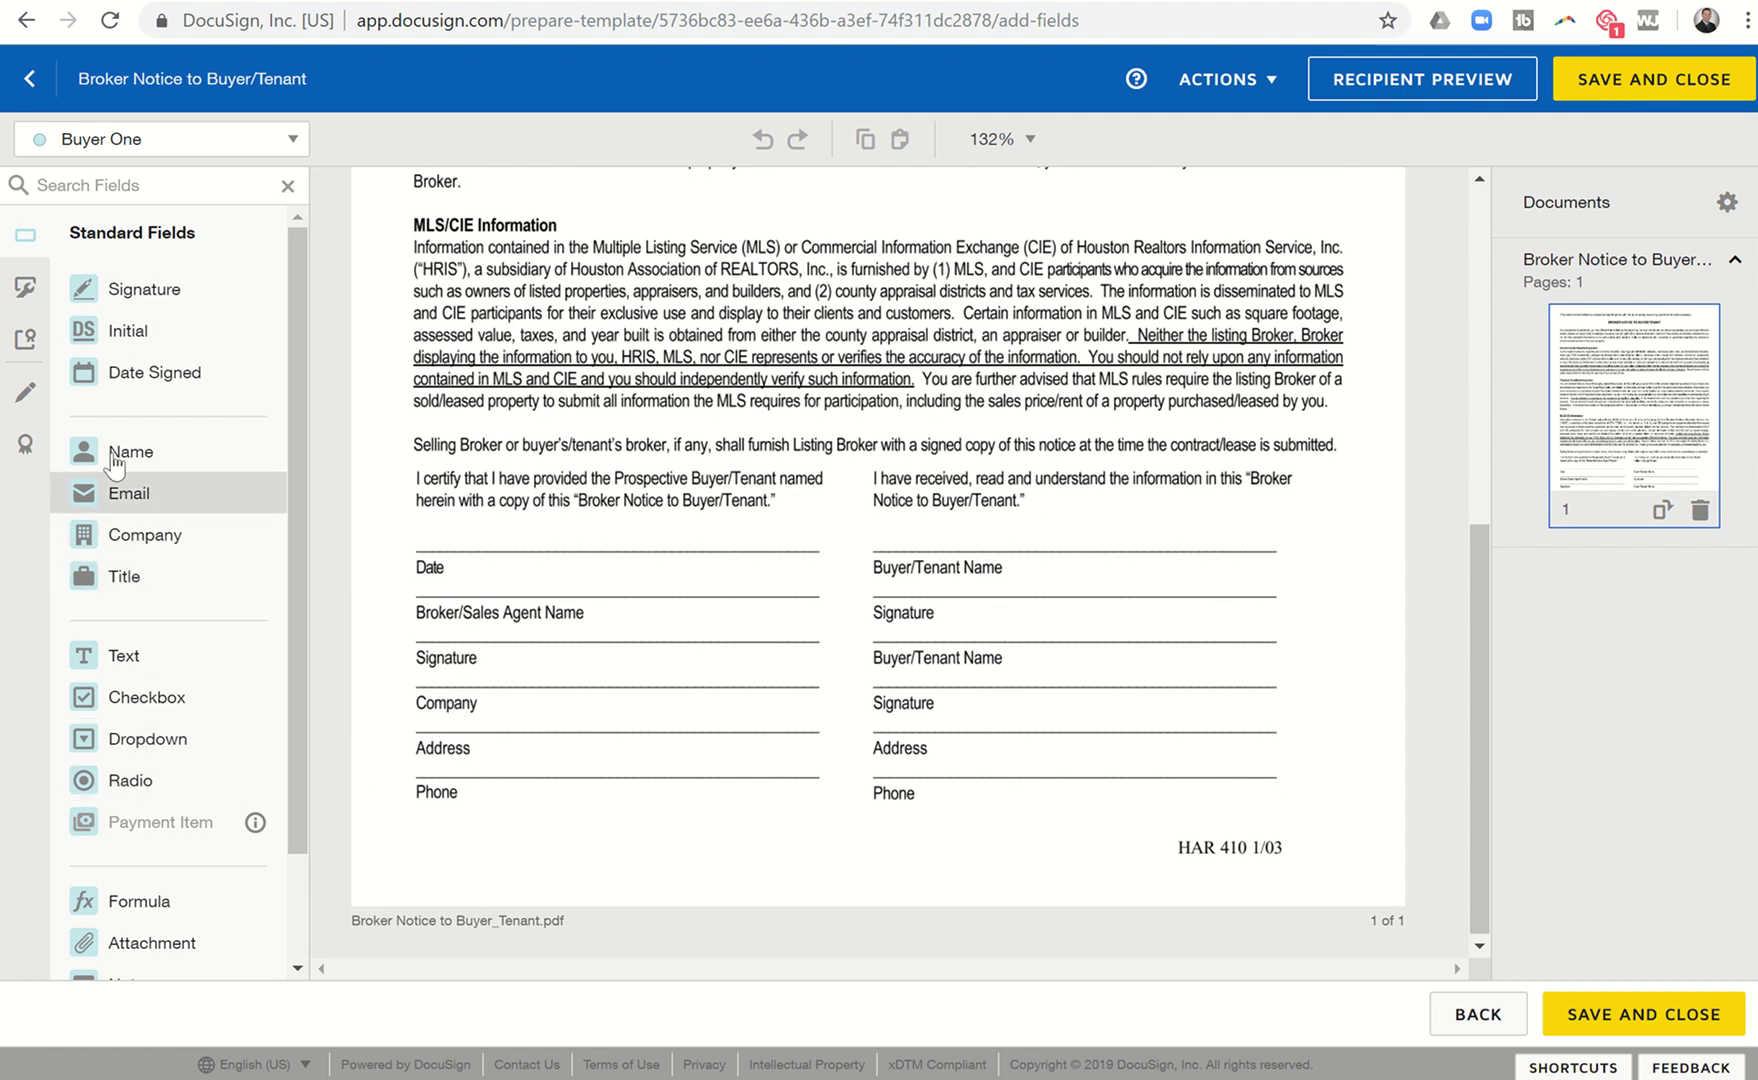
pyautogui.moveTo(125, 385); pyautogui.dragTo(415, 540)
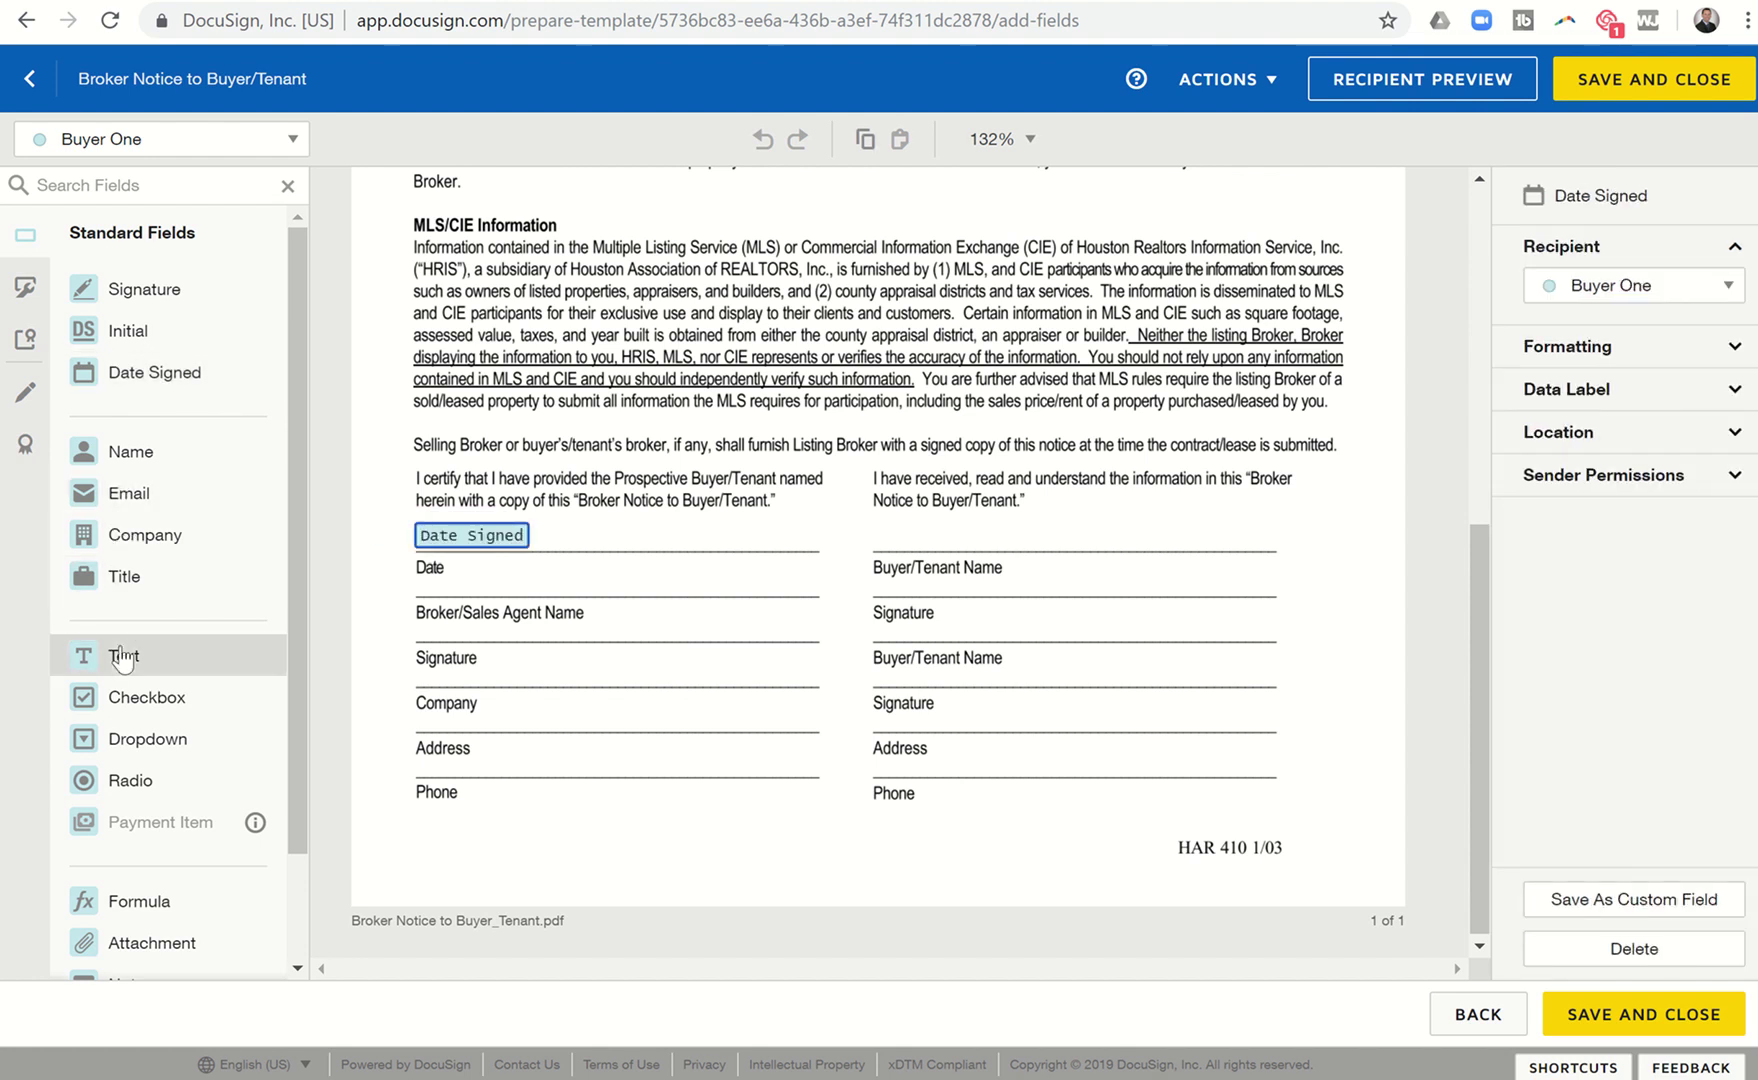
pyautogui.moveTo(122, 652); pyautogui.dragTo(420, 581)
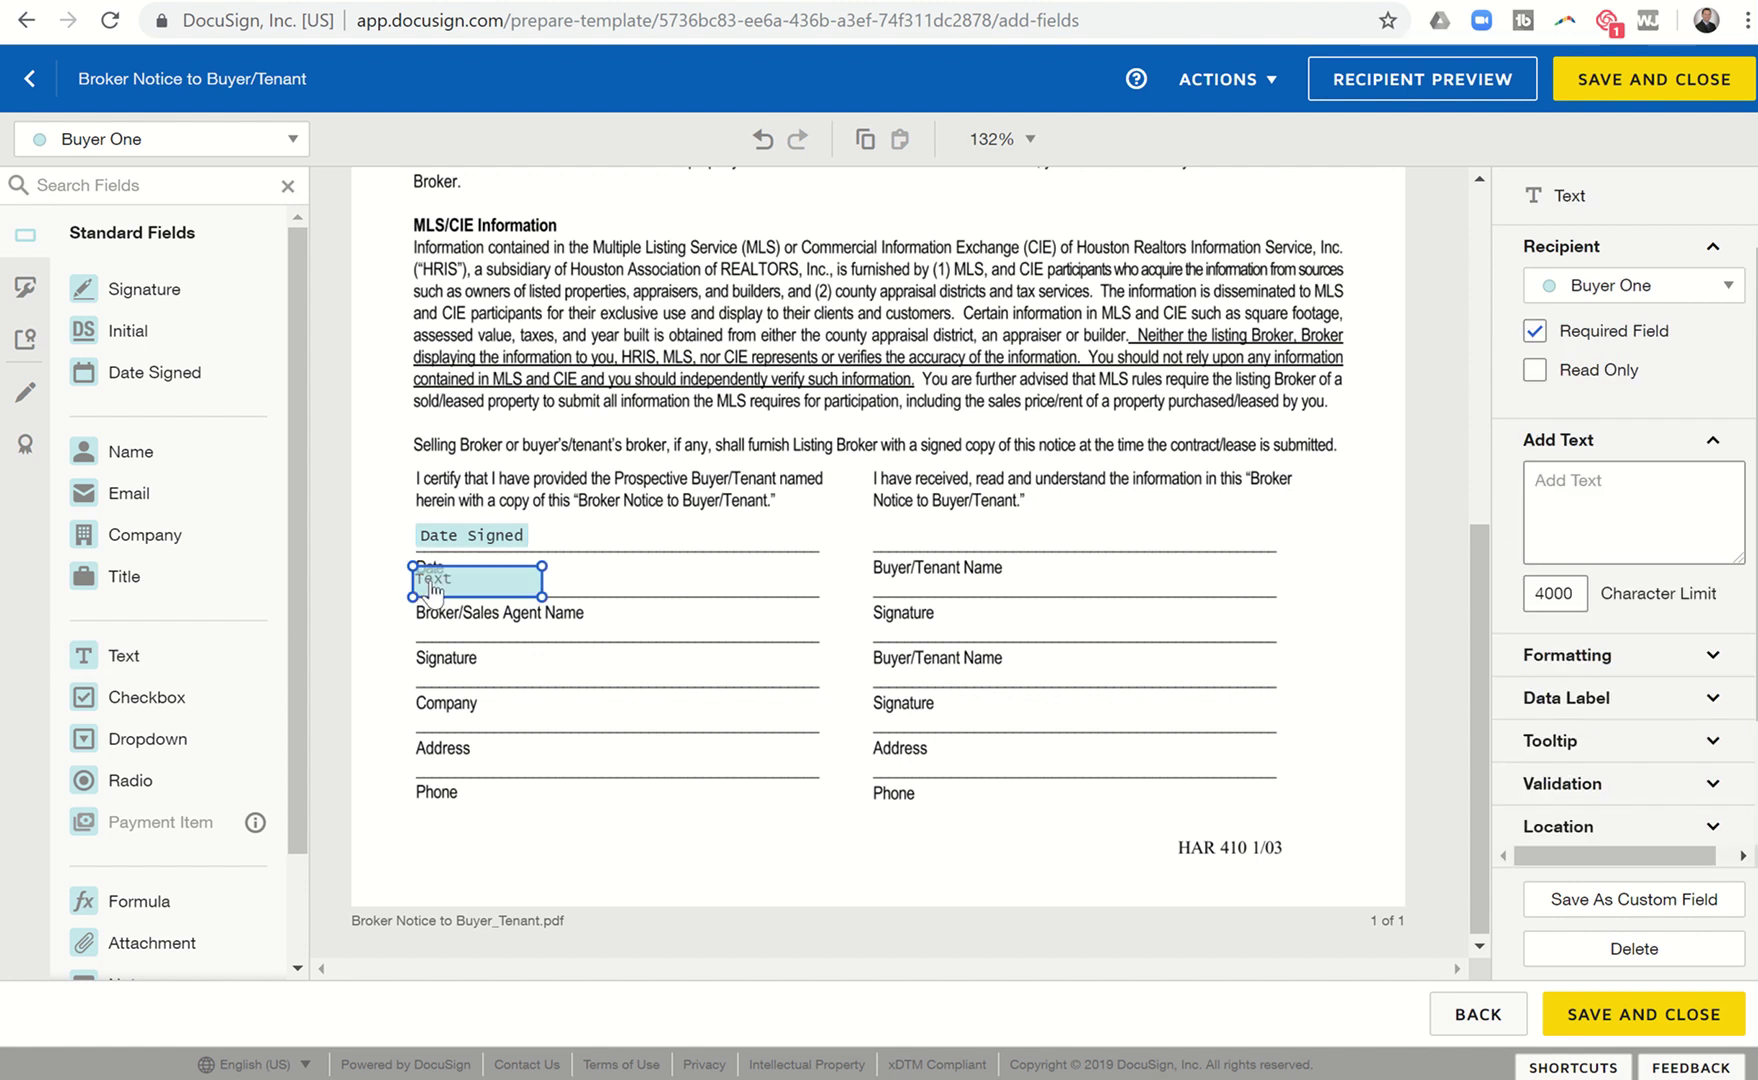
pyautogui.click(432, 588)
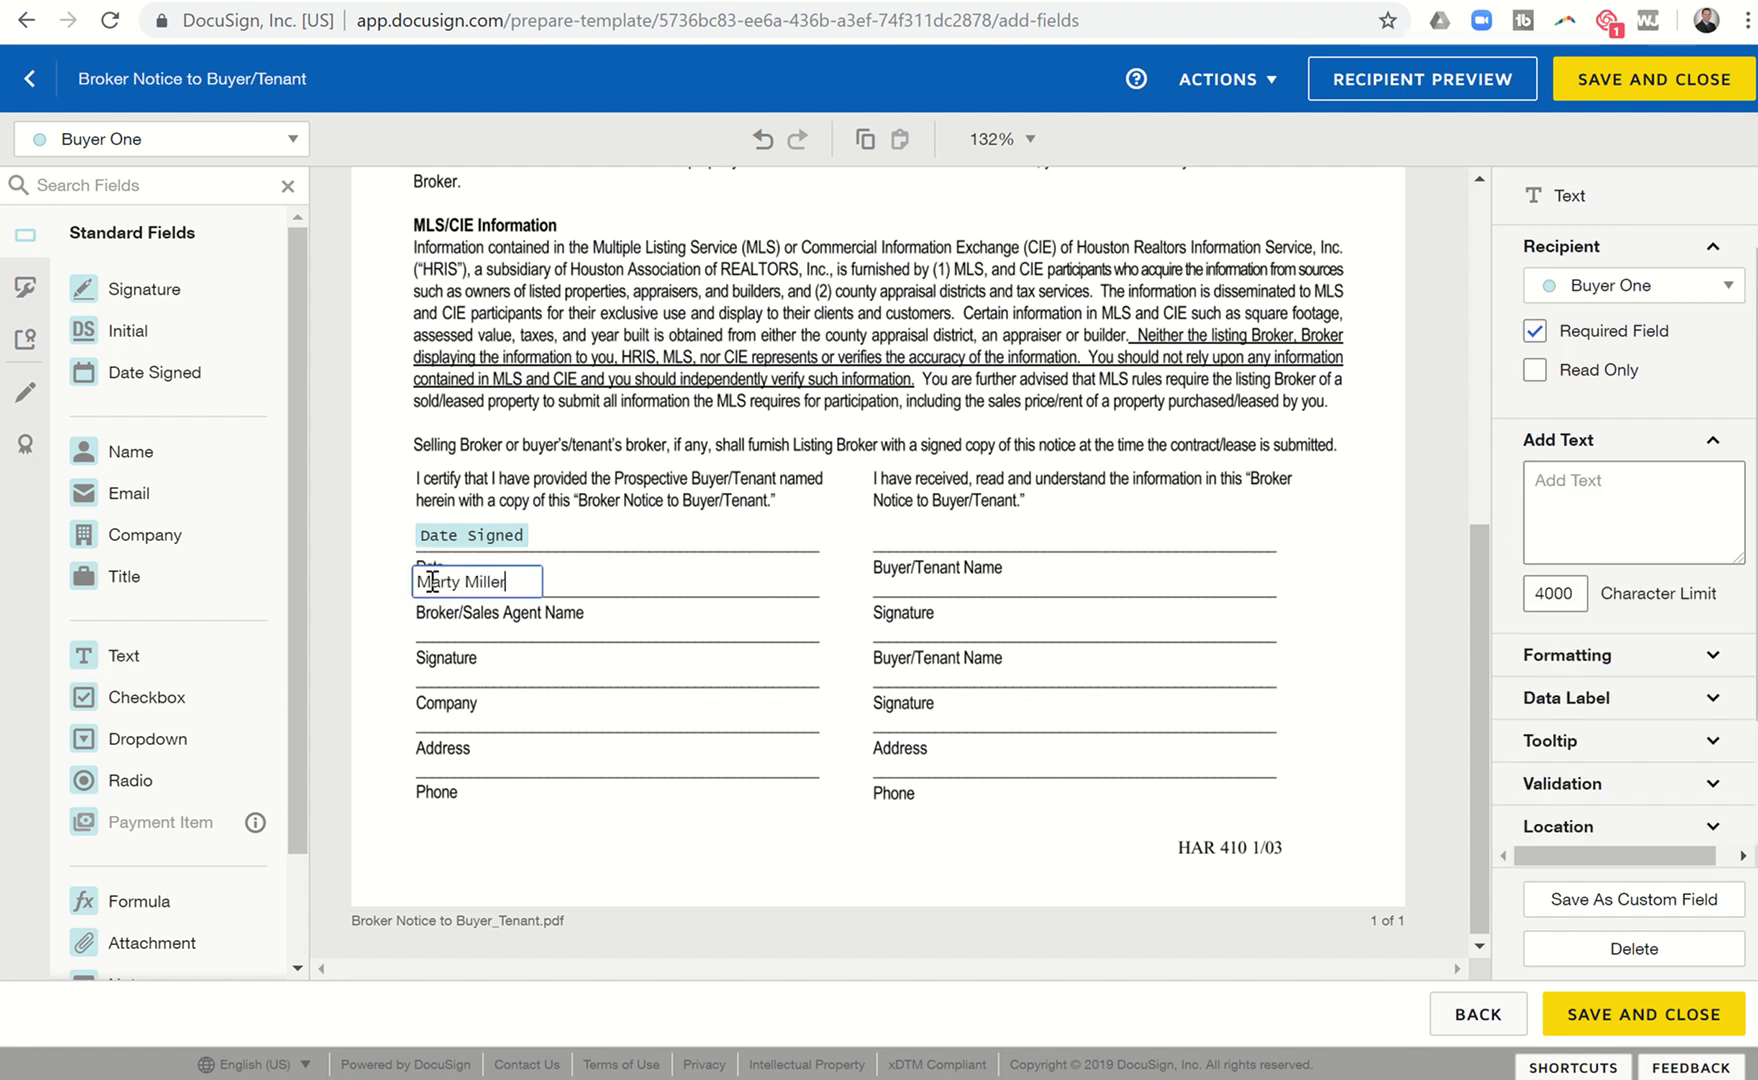
pyautogui.moveTo(157, 288)
pyautogui.mouseDown()
pyautogui.moveTo(428, 575)
pyautogui.moveTo(420, 597)
pyautogui.moveTo(461, 613)
pyautogui.moveTo(436, 628)
pyautogui.mouseUp()
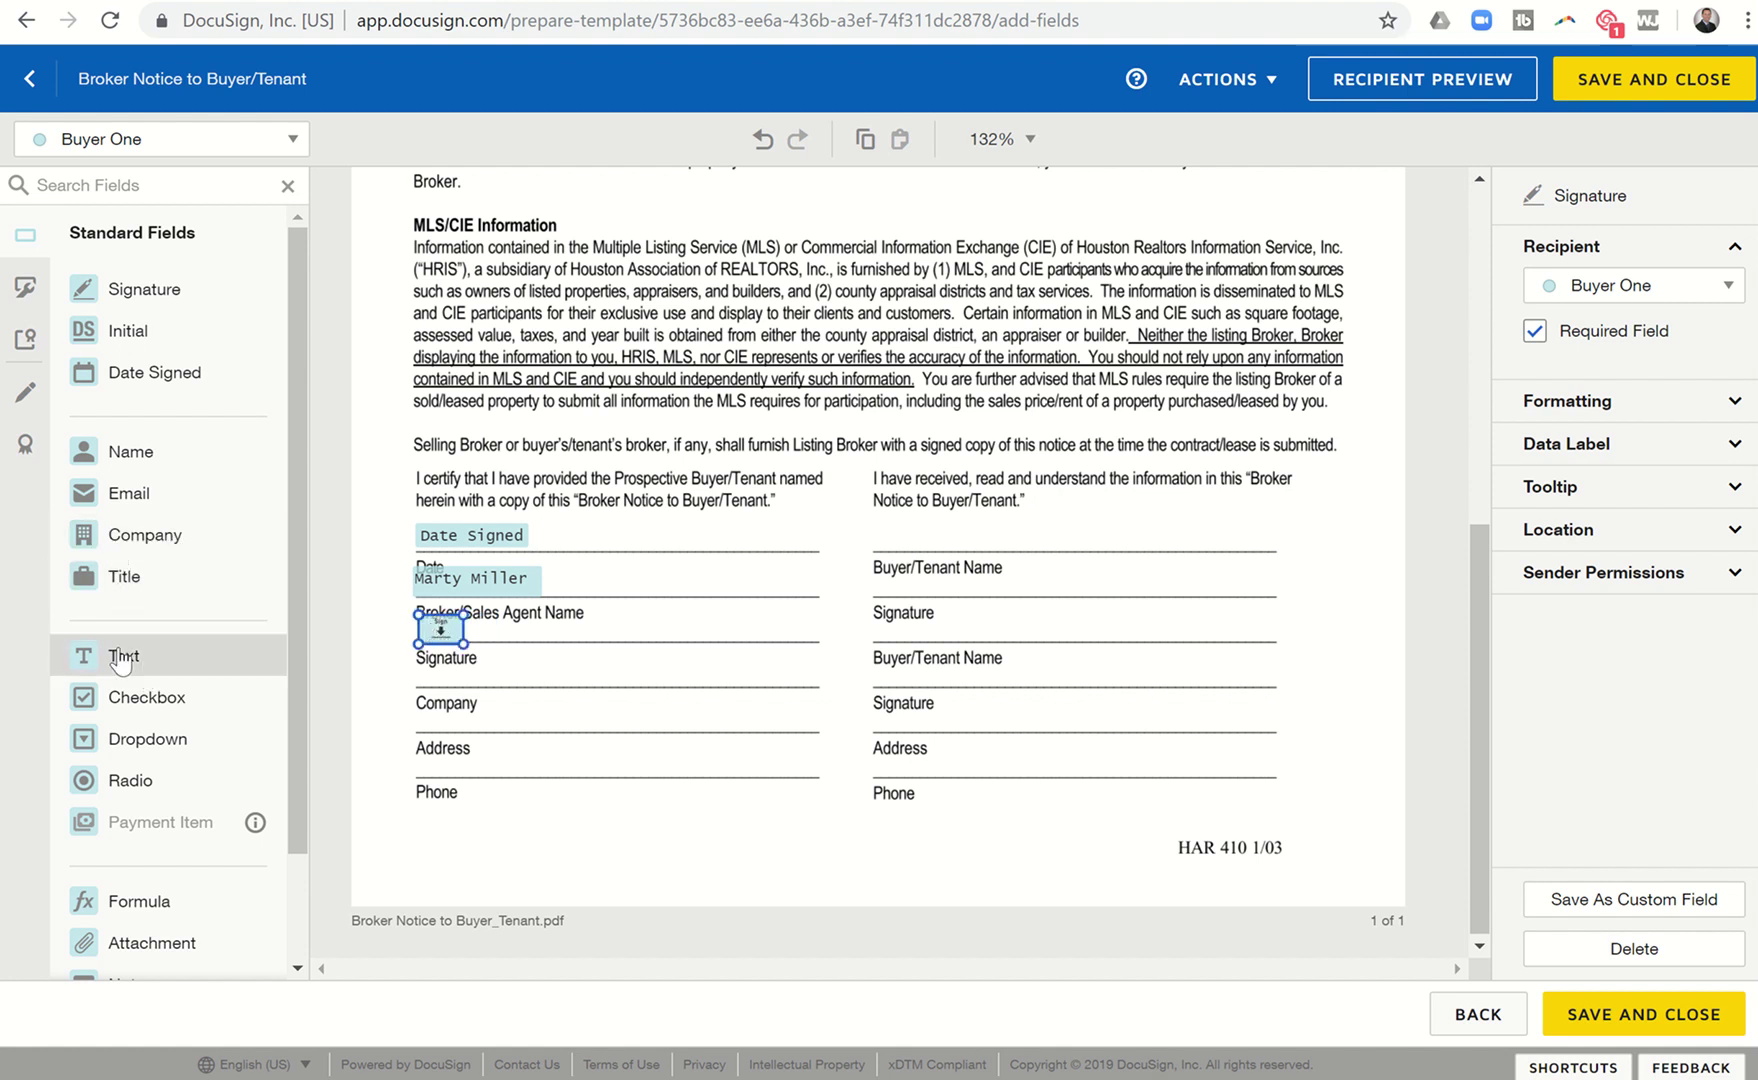
# Add a one-line text field reading 'Keller Williams Platinum Realty' on the Company line.
pyautogui.moveTo(122, 660)
pyautogui.mouseDown()
pyautogui.moveTo(357, 652)
pyautogui.moveTo(420, 668)
pyautogui.mouseUp()
pyautogui.write('Keller Wil')
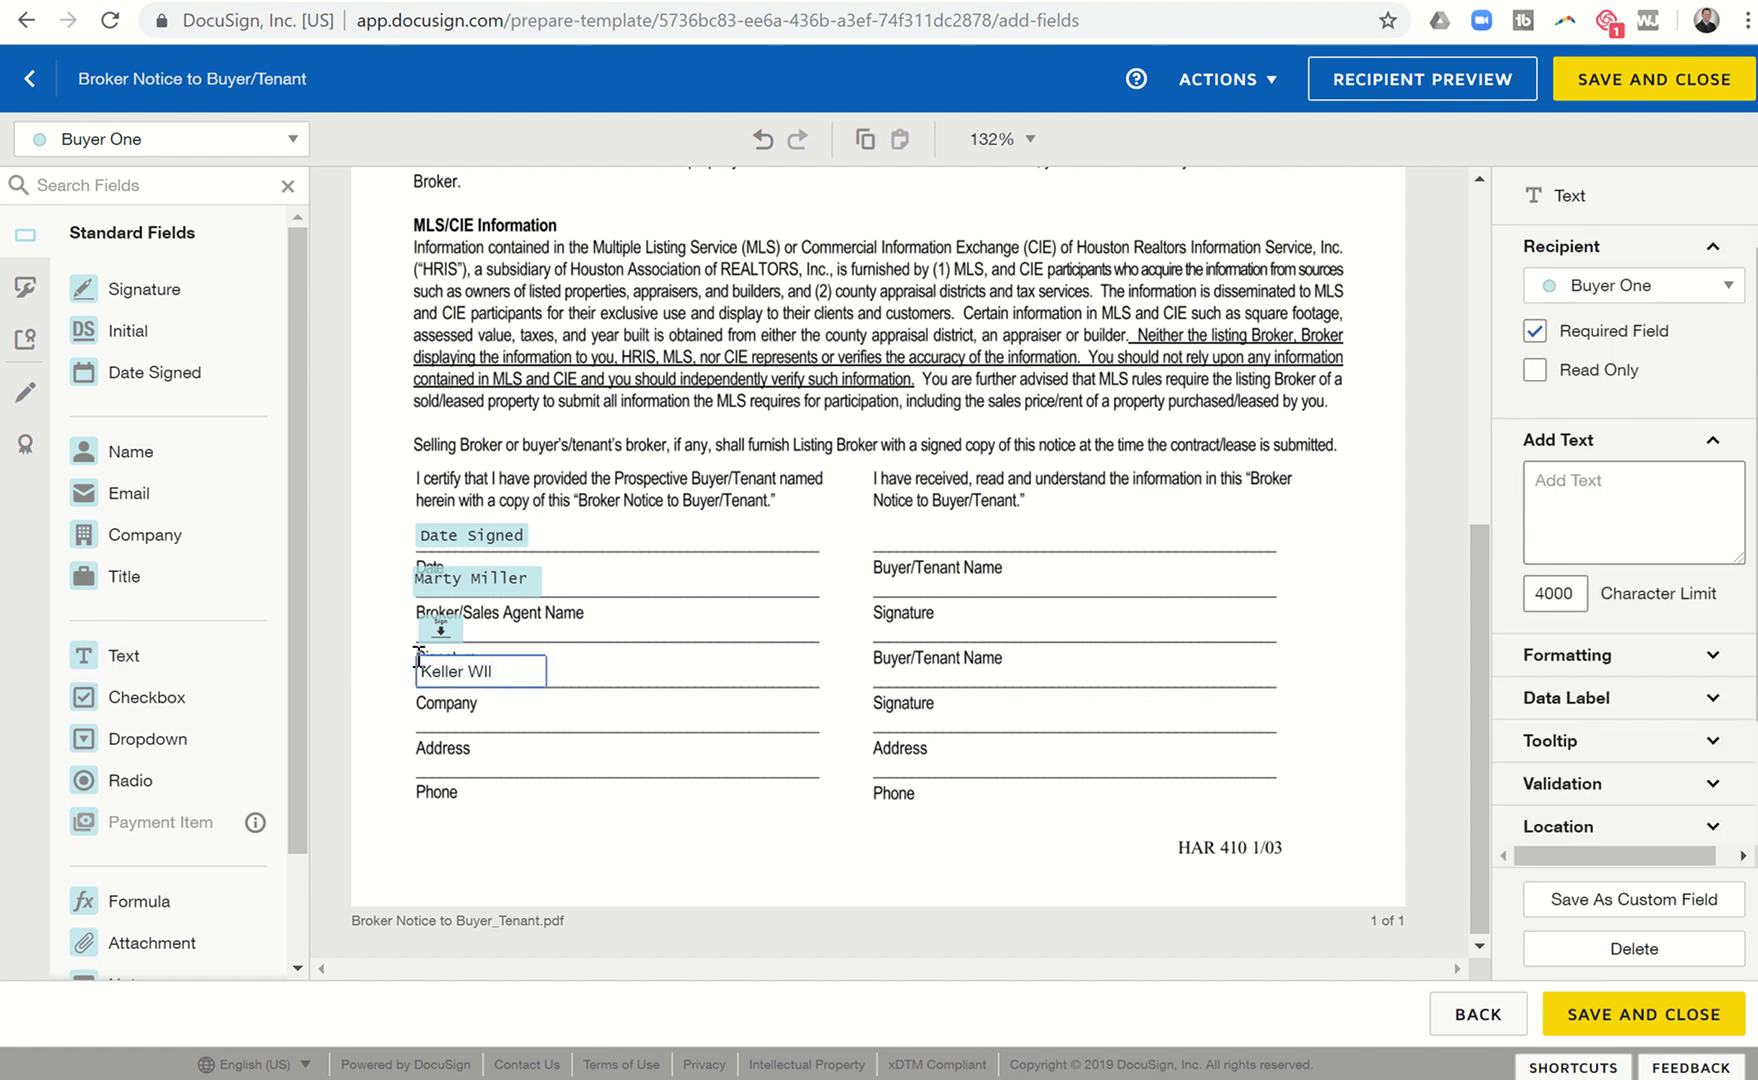
pyautogui.write('liams Platin')
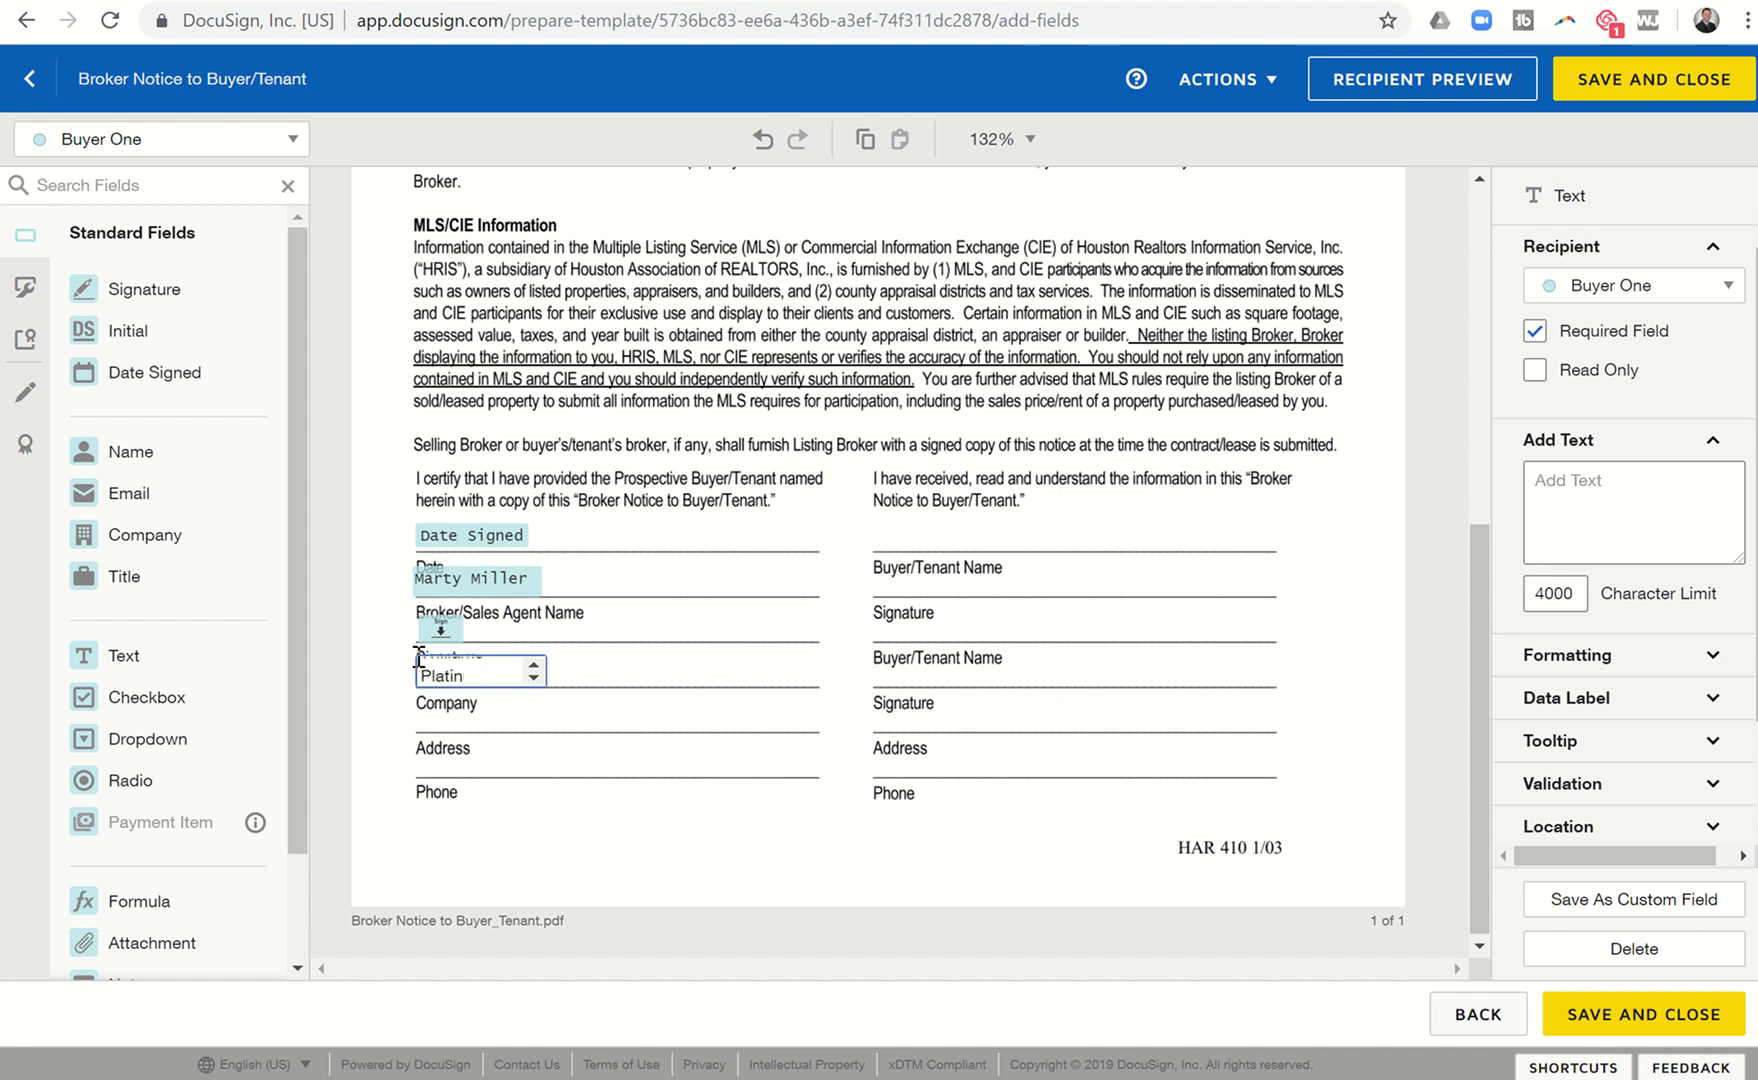
pyautogui.write('um Rea')
pyautogui.click(462, 757)
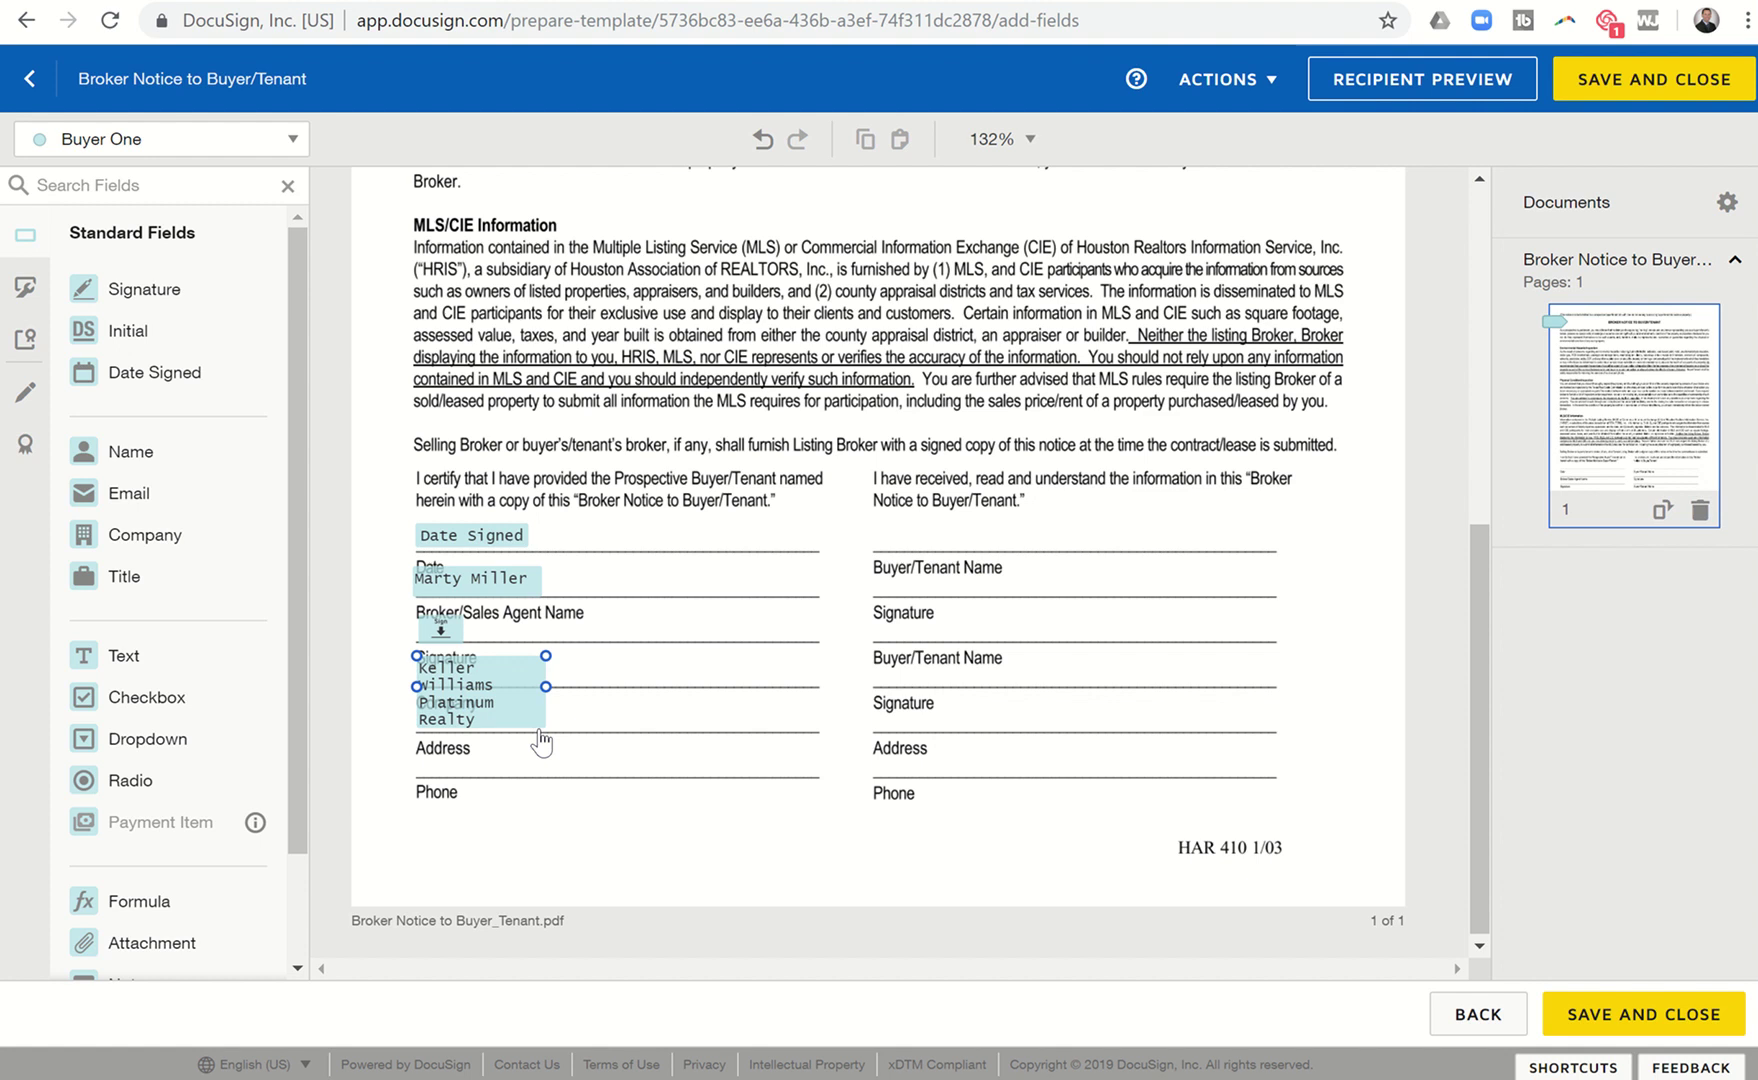
pyautogui.click(540, 725)
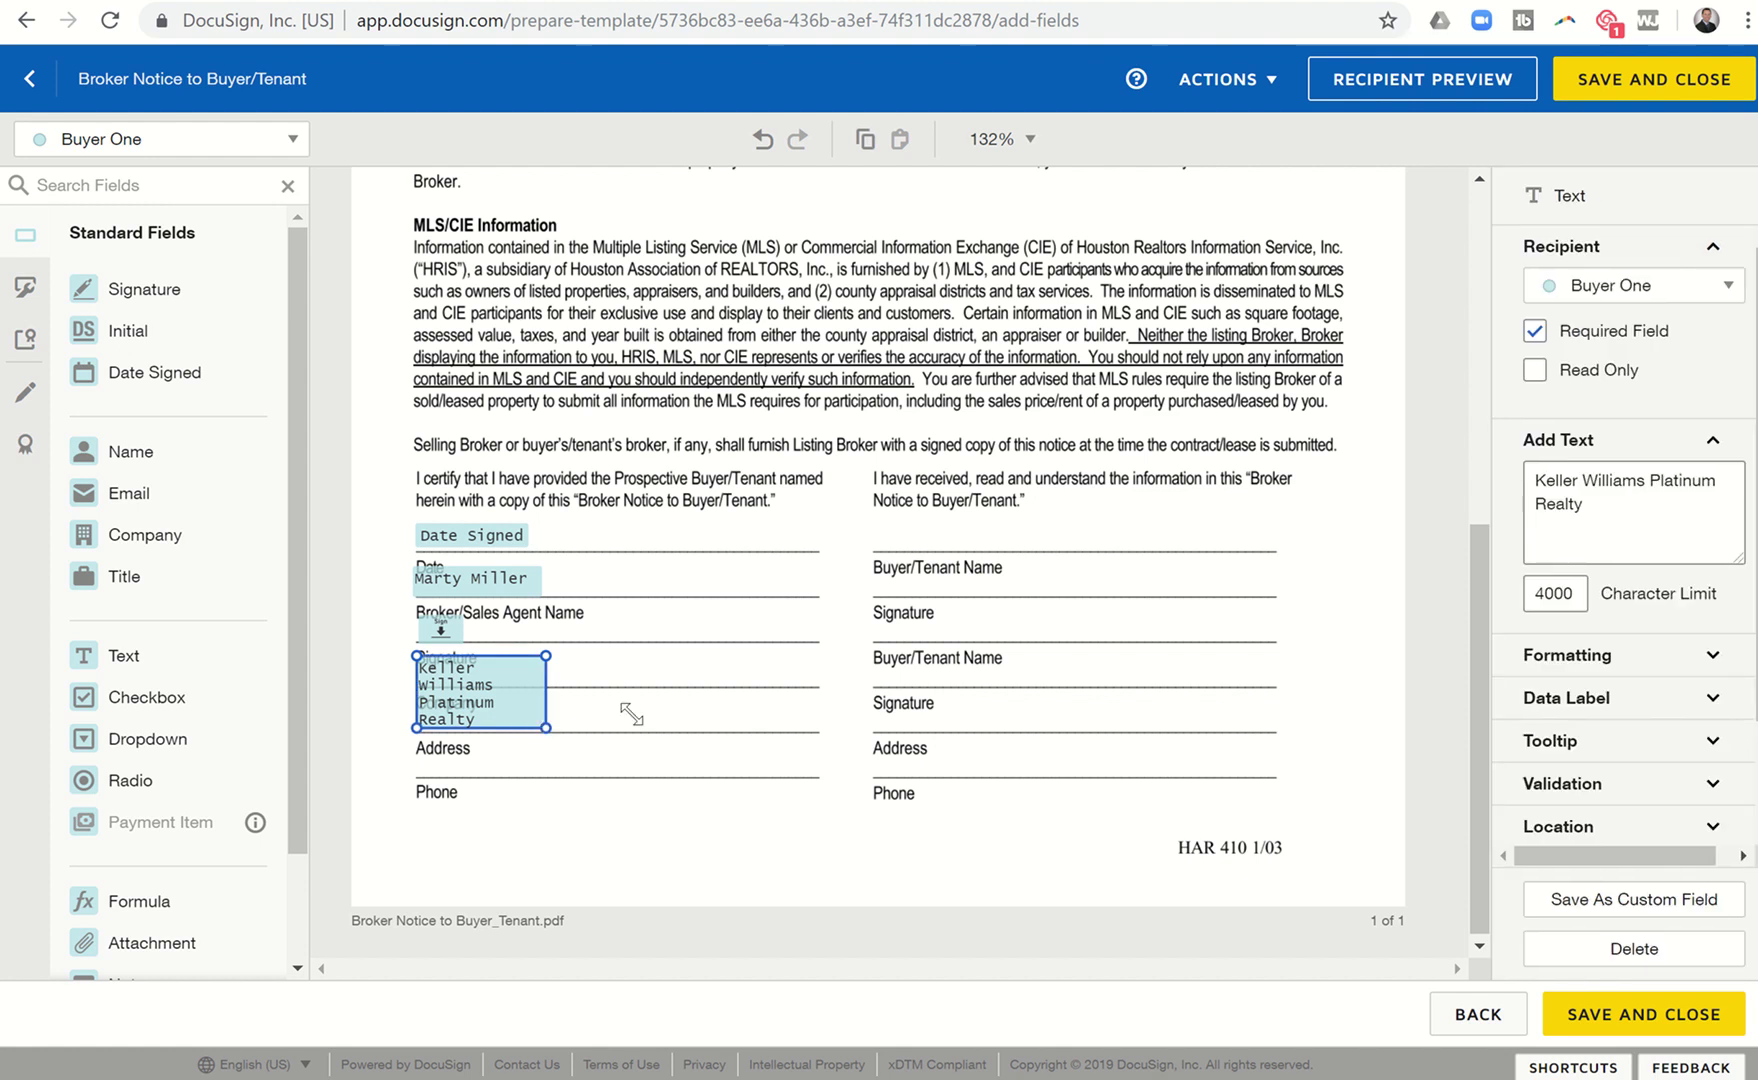
pyautogui.moveTo(545, 727); pyautogui.dragTo(693, 688)
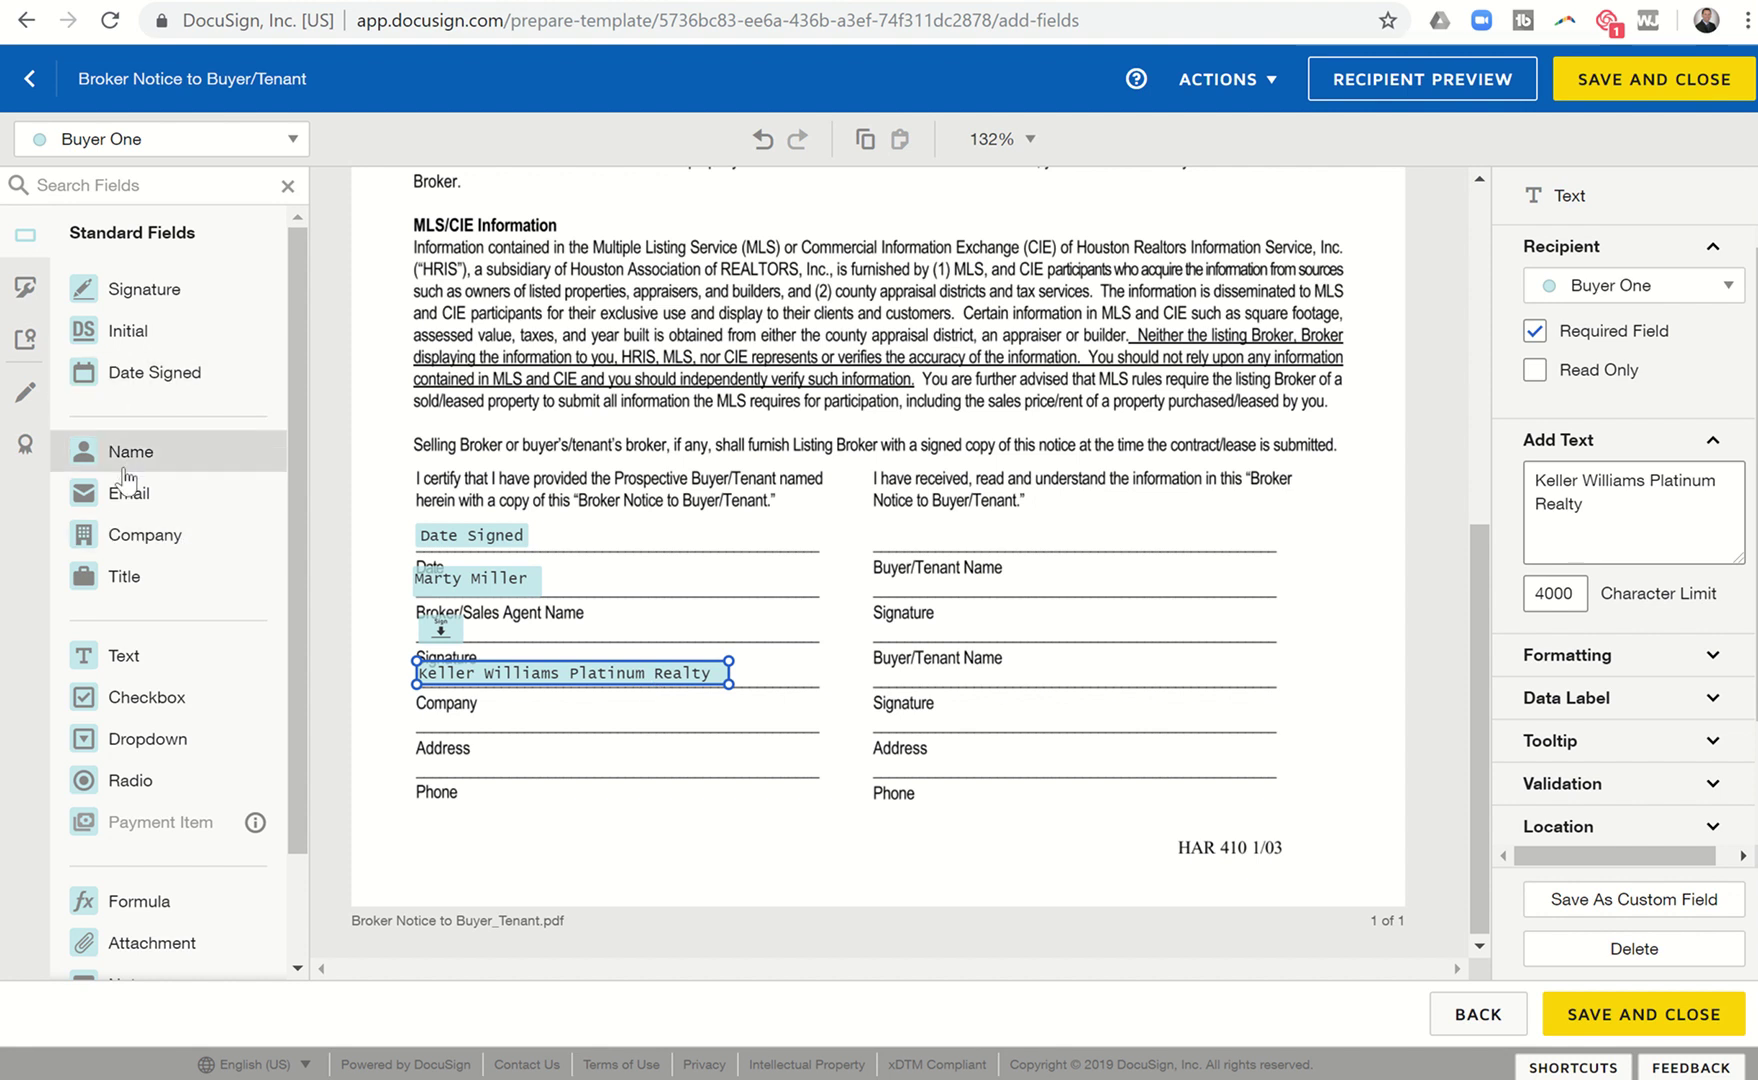
# Add a one-line text field with the brokerage office street address on the Address line.
pyautogui.moveTo(123, 660); pyautogui.dragTo(425, 722)
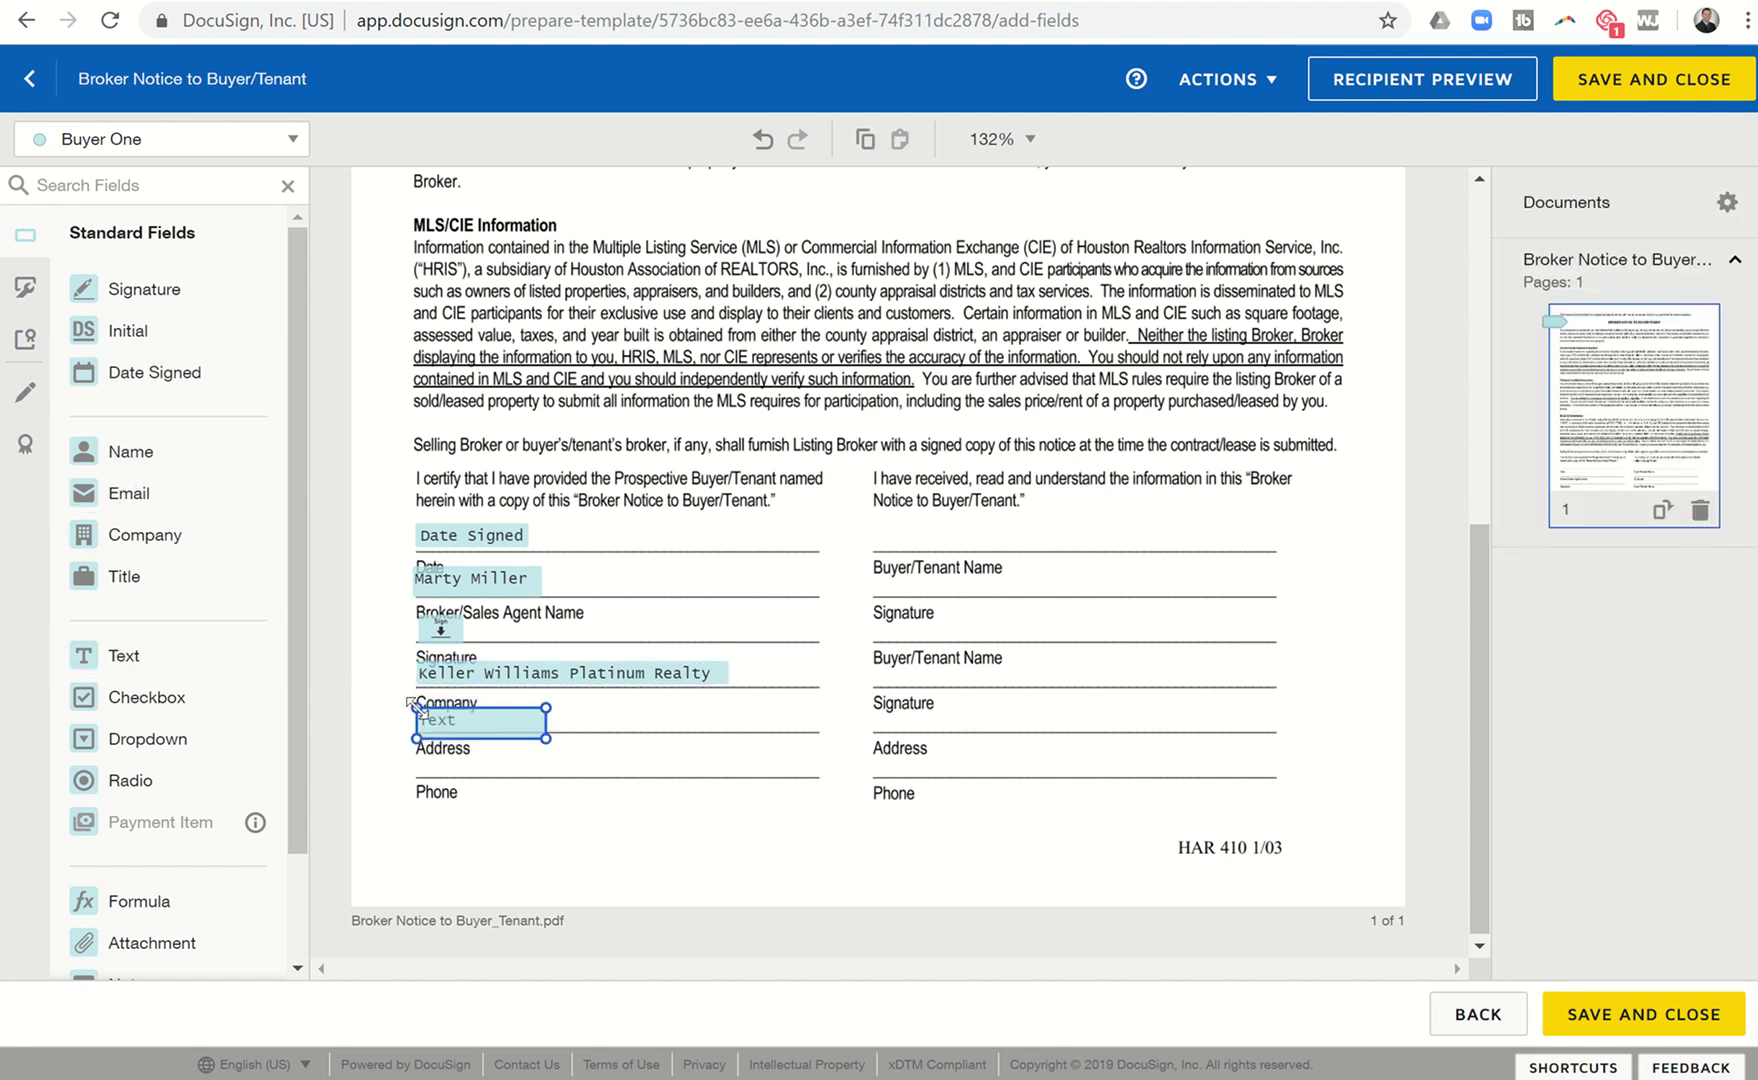
pyautogui.write('19708 ')
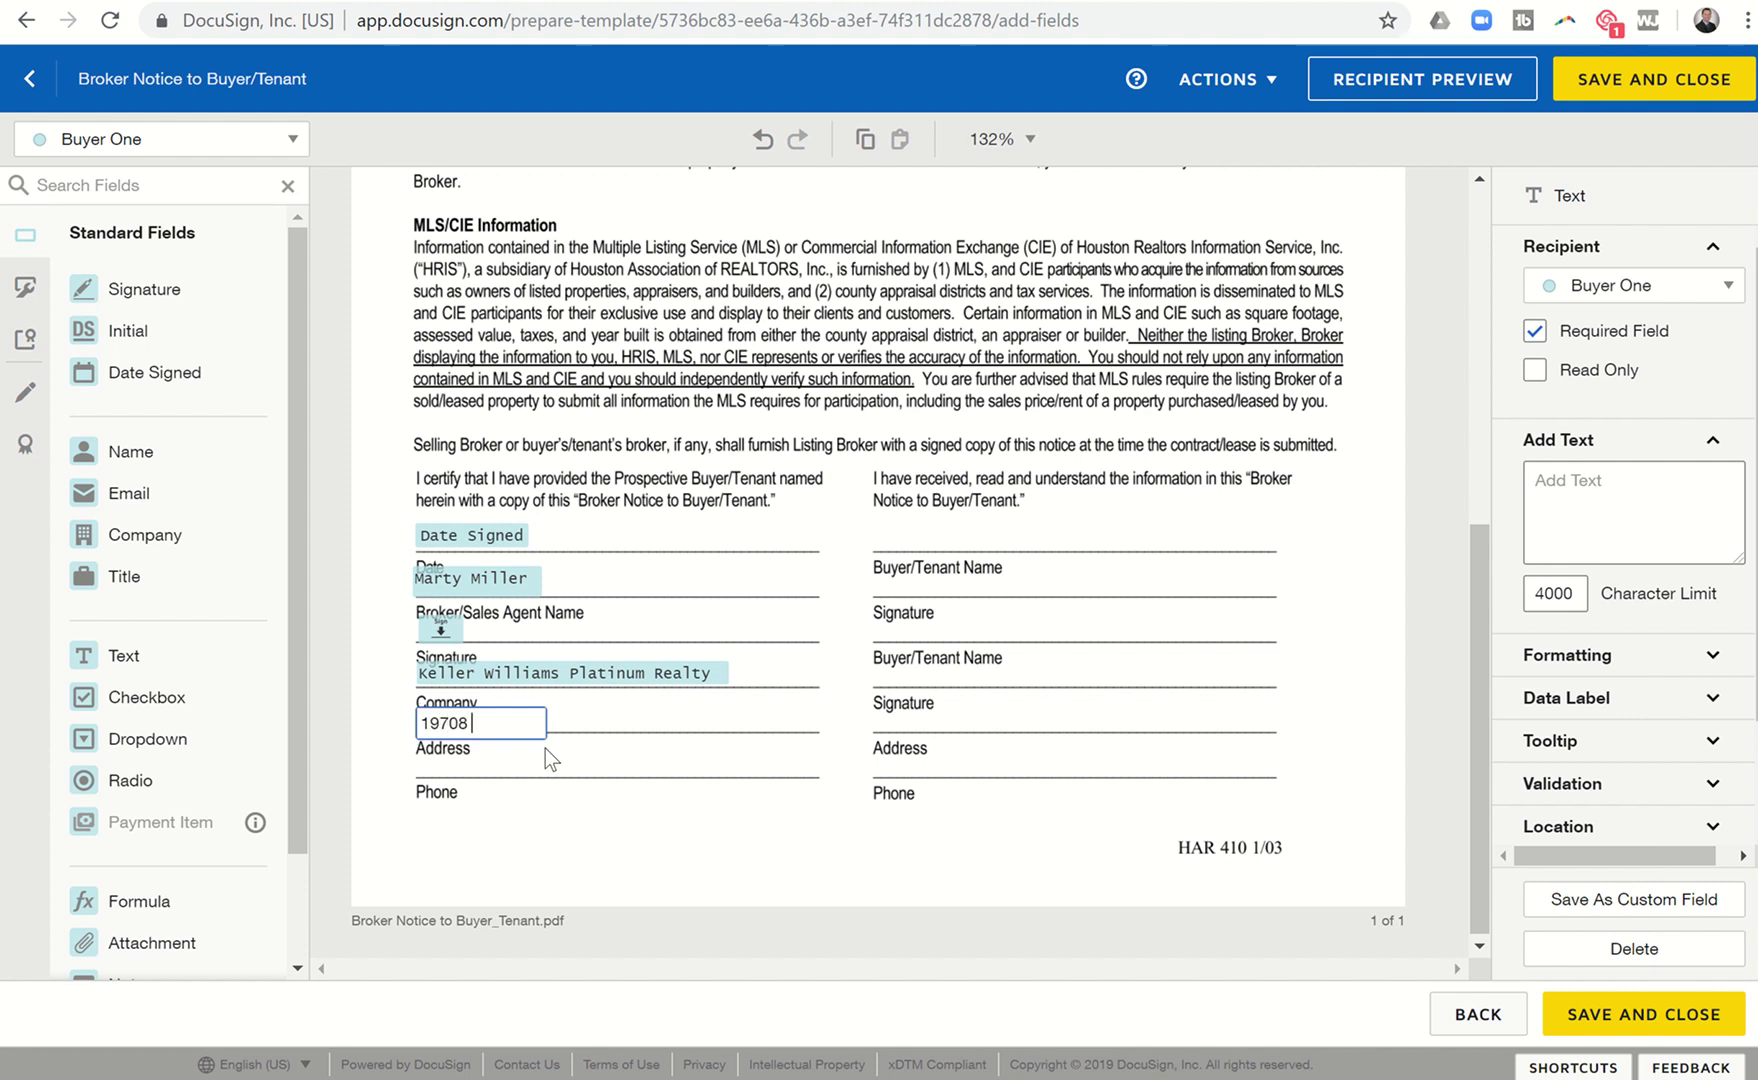
pyautogui.write('Northwest Freeway, SUuite')
pyautogui.press('BackSpace')
pyautogui.press('BackSpace')
pyautogui.press('BackSpace')
pyautogui.press('BackSpace')
pyautogui.press('BackSpace')
pyautogui.write('uite 2800, Houston TX')
pyautogui.click(508, 746)
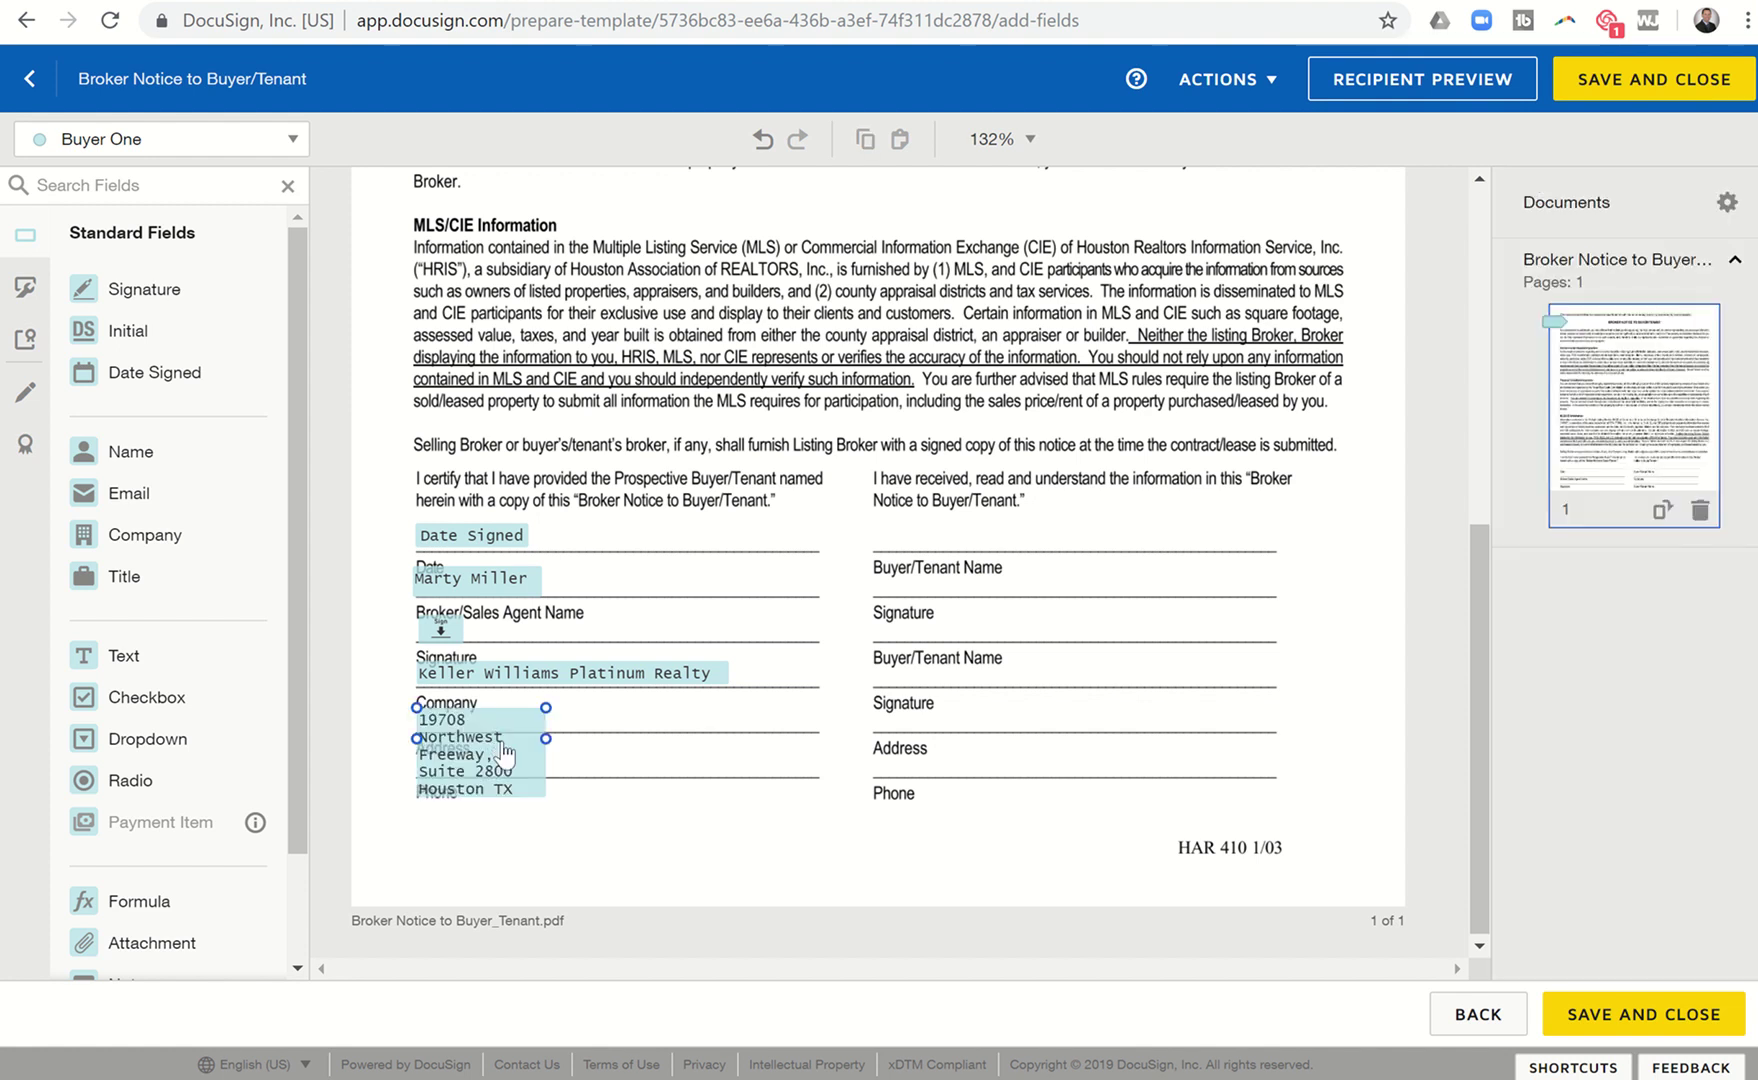
pyautogui.click(505, 752)
pyautogui.moveTo(547, 797); pyautogui.dragTo(826, 728)
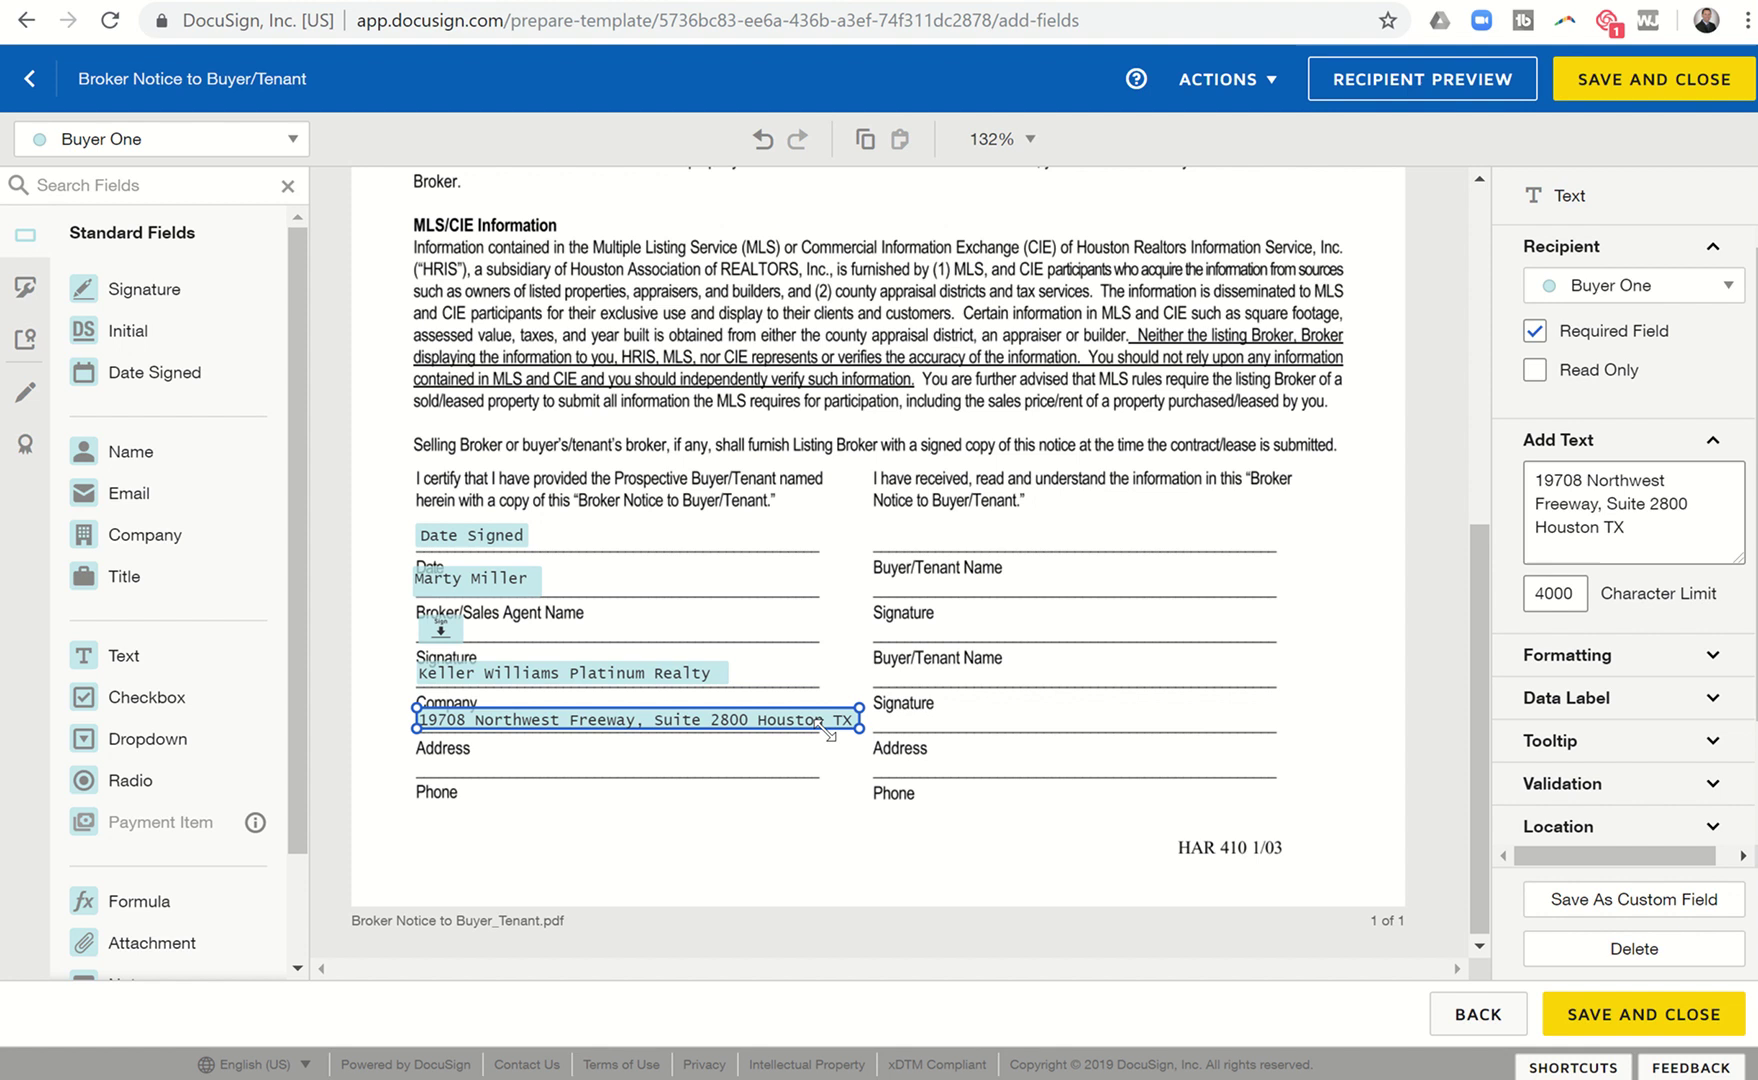
# Place a text field with the brokerage phone number on the Phone line, then select the Date Signed field.
pyautogui.click(115, 650)
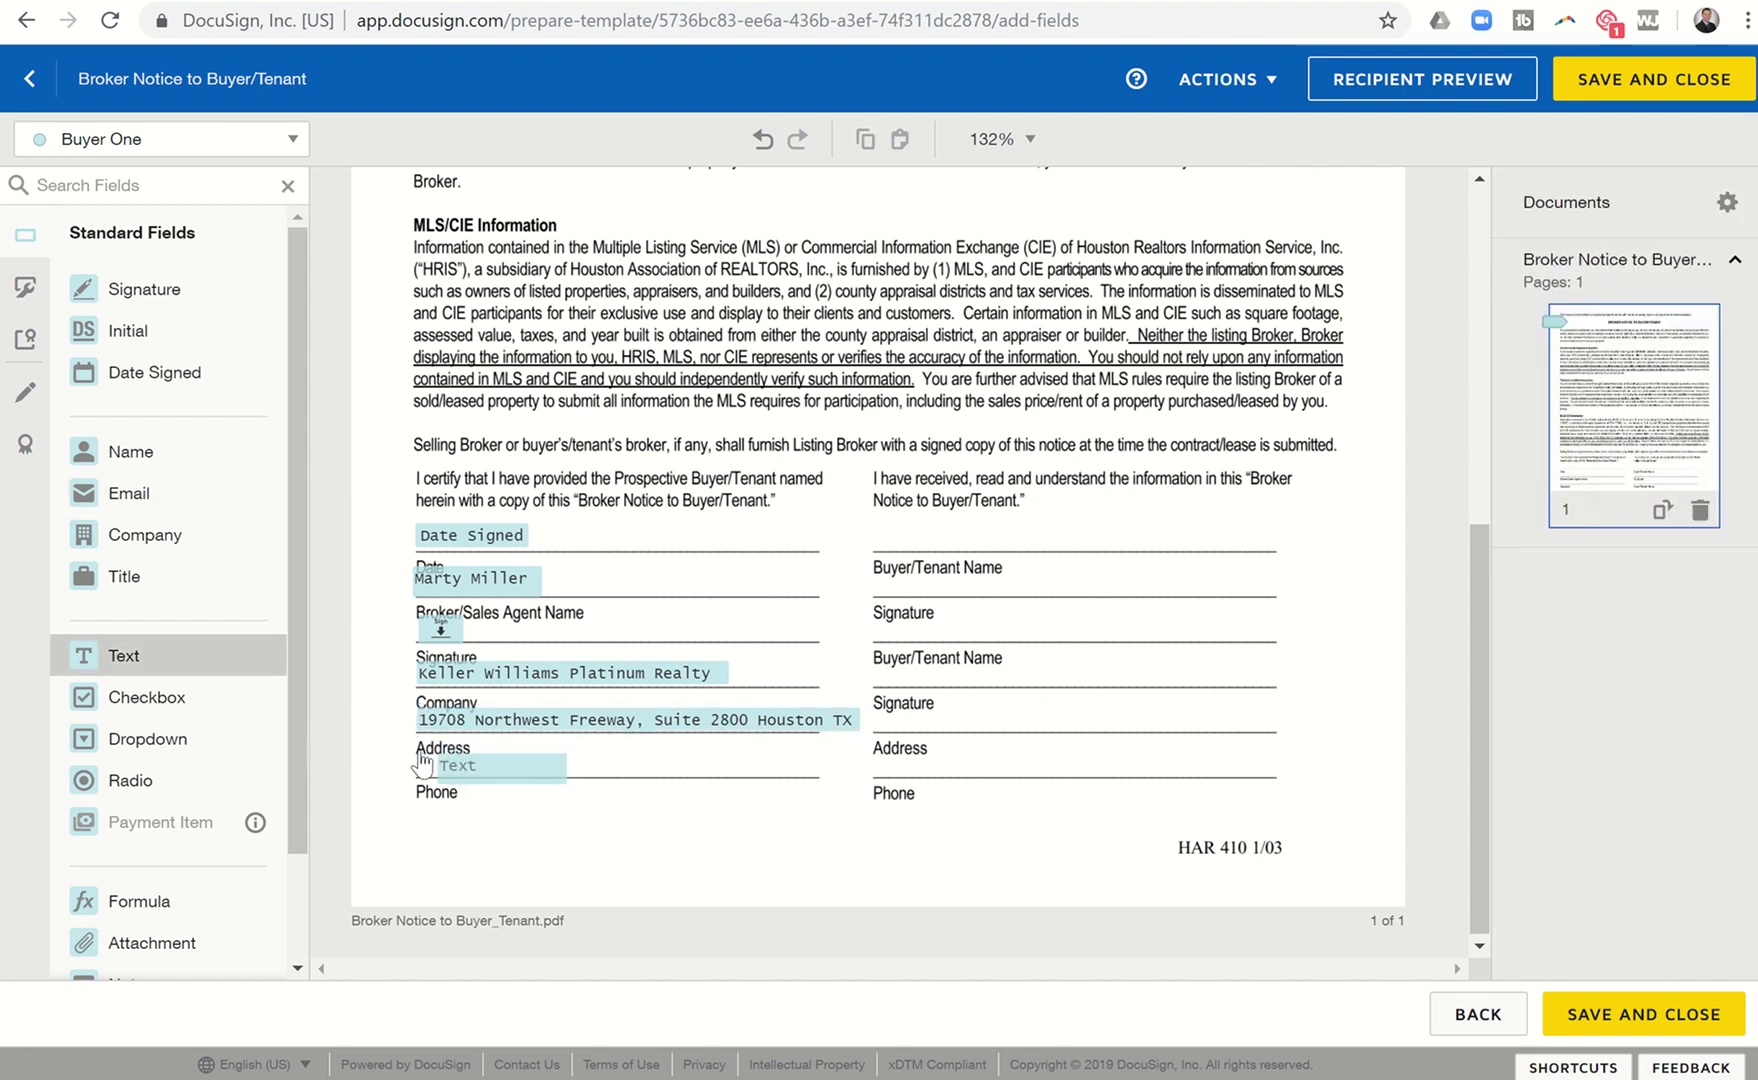
pyautogui.click(418, 770)
pyautogui.click(489, 776)
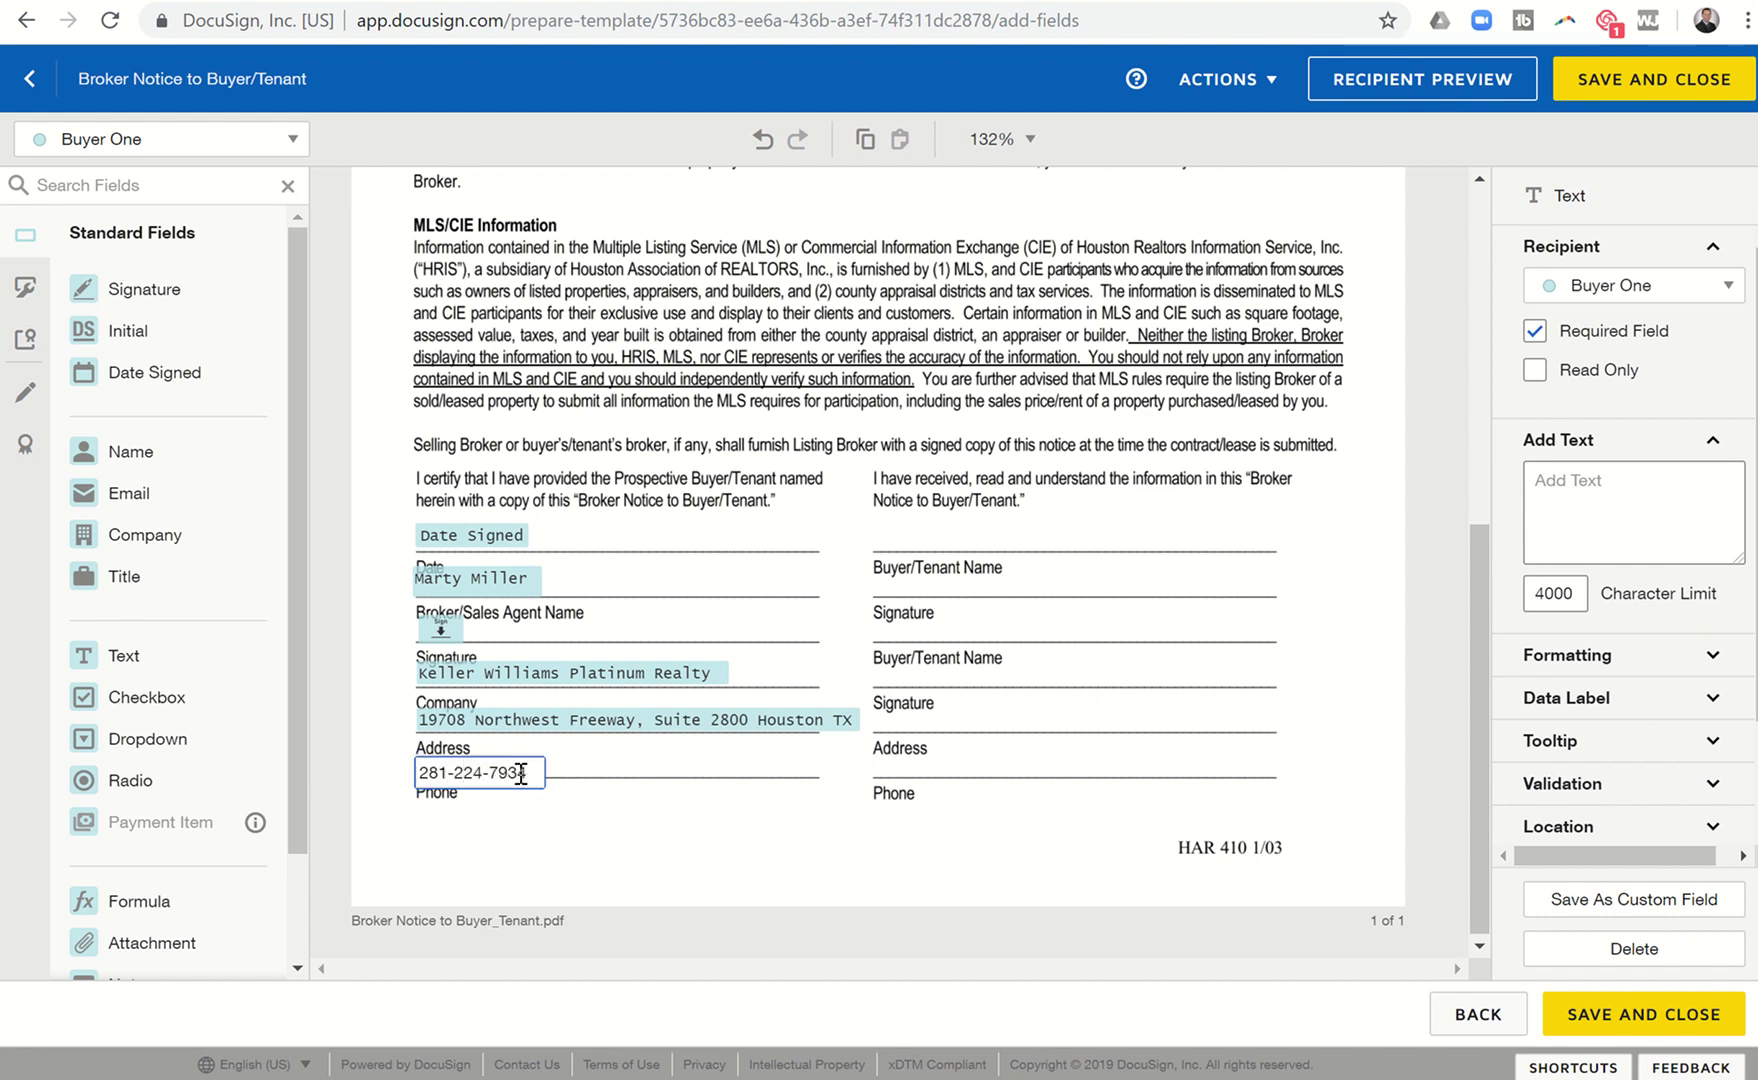
pyautogui.click(540, 810)
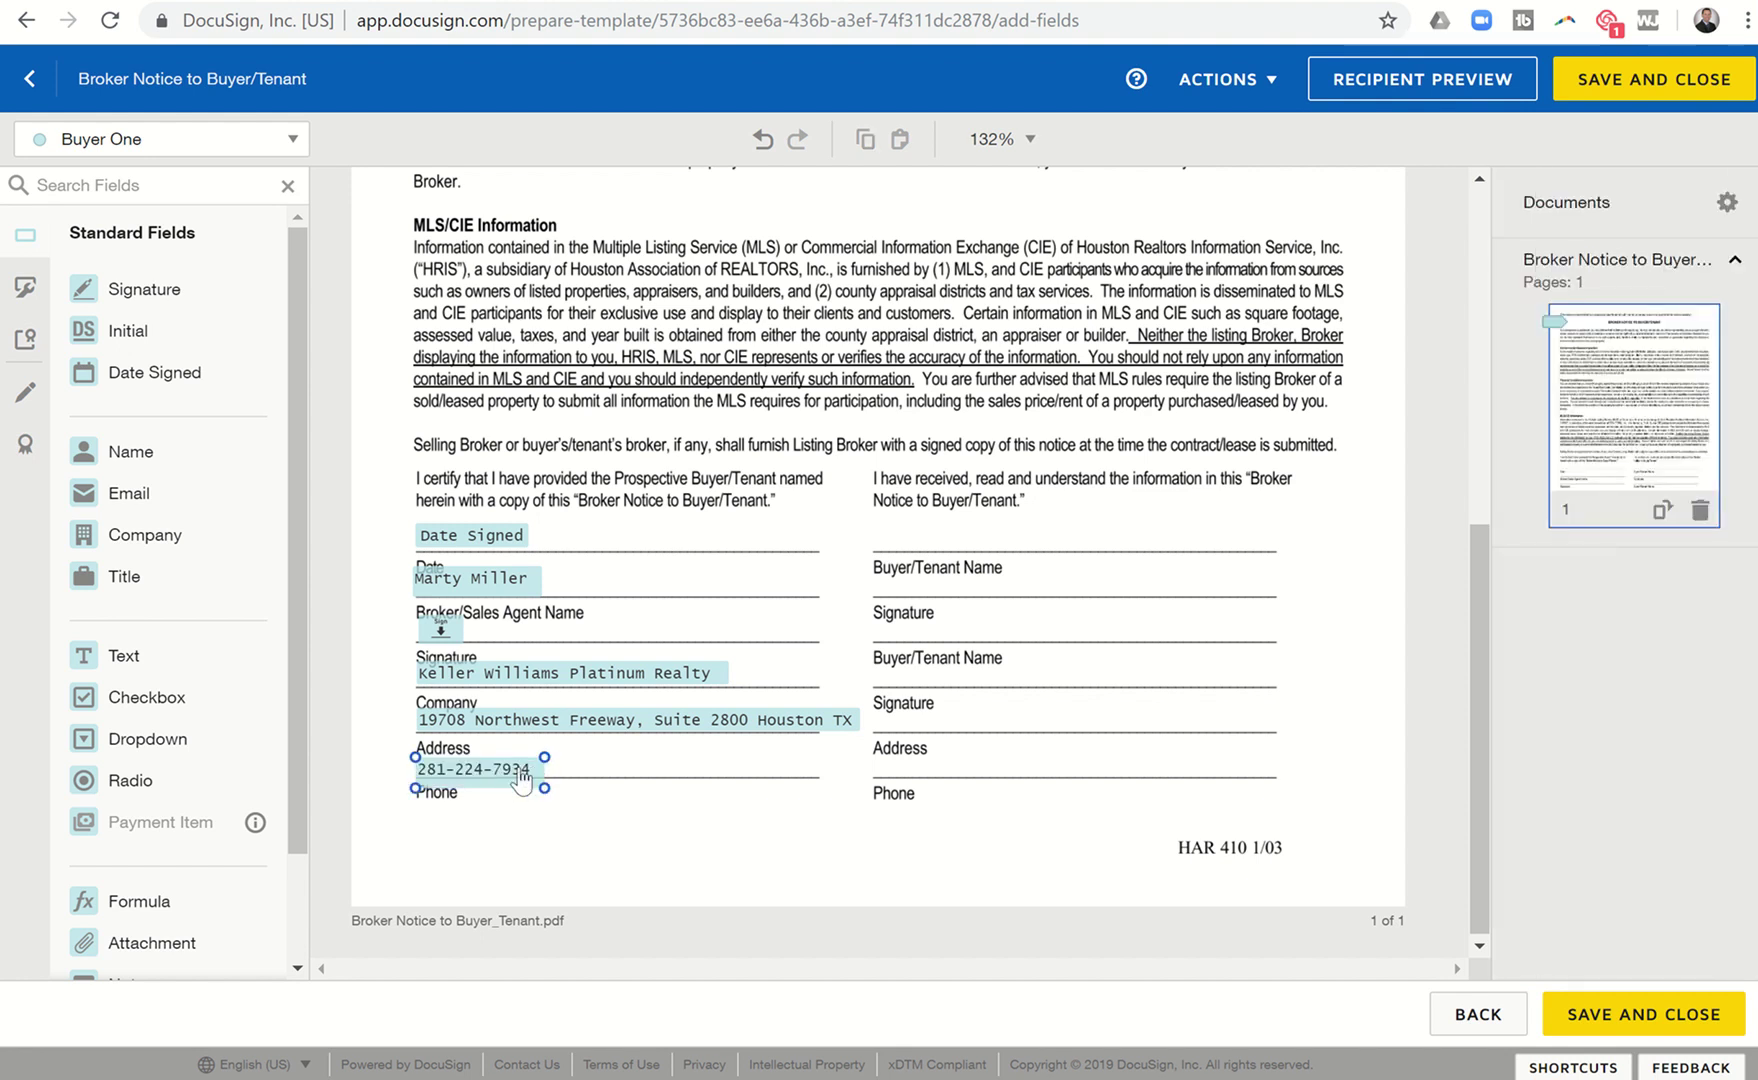
pyautogui.click(521, 772)
pyautogui.moveTo(521, 772); pyautogui.dragTo(521, 766)
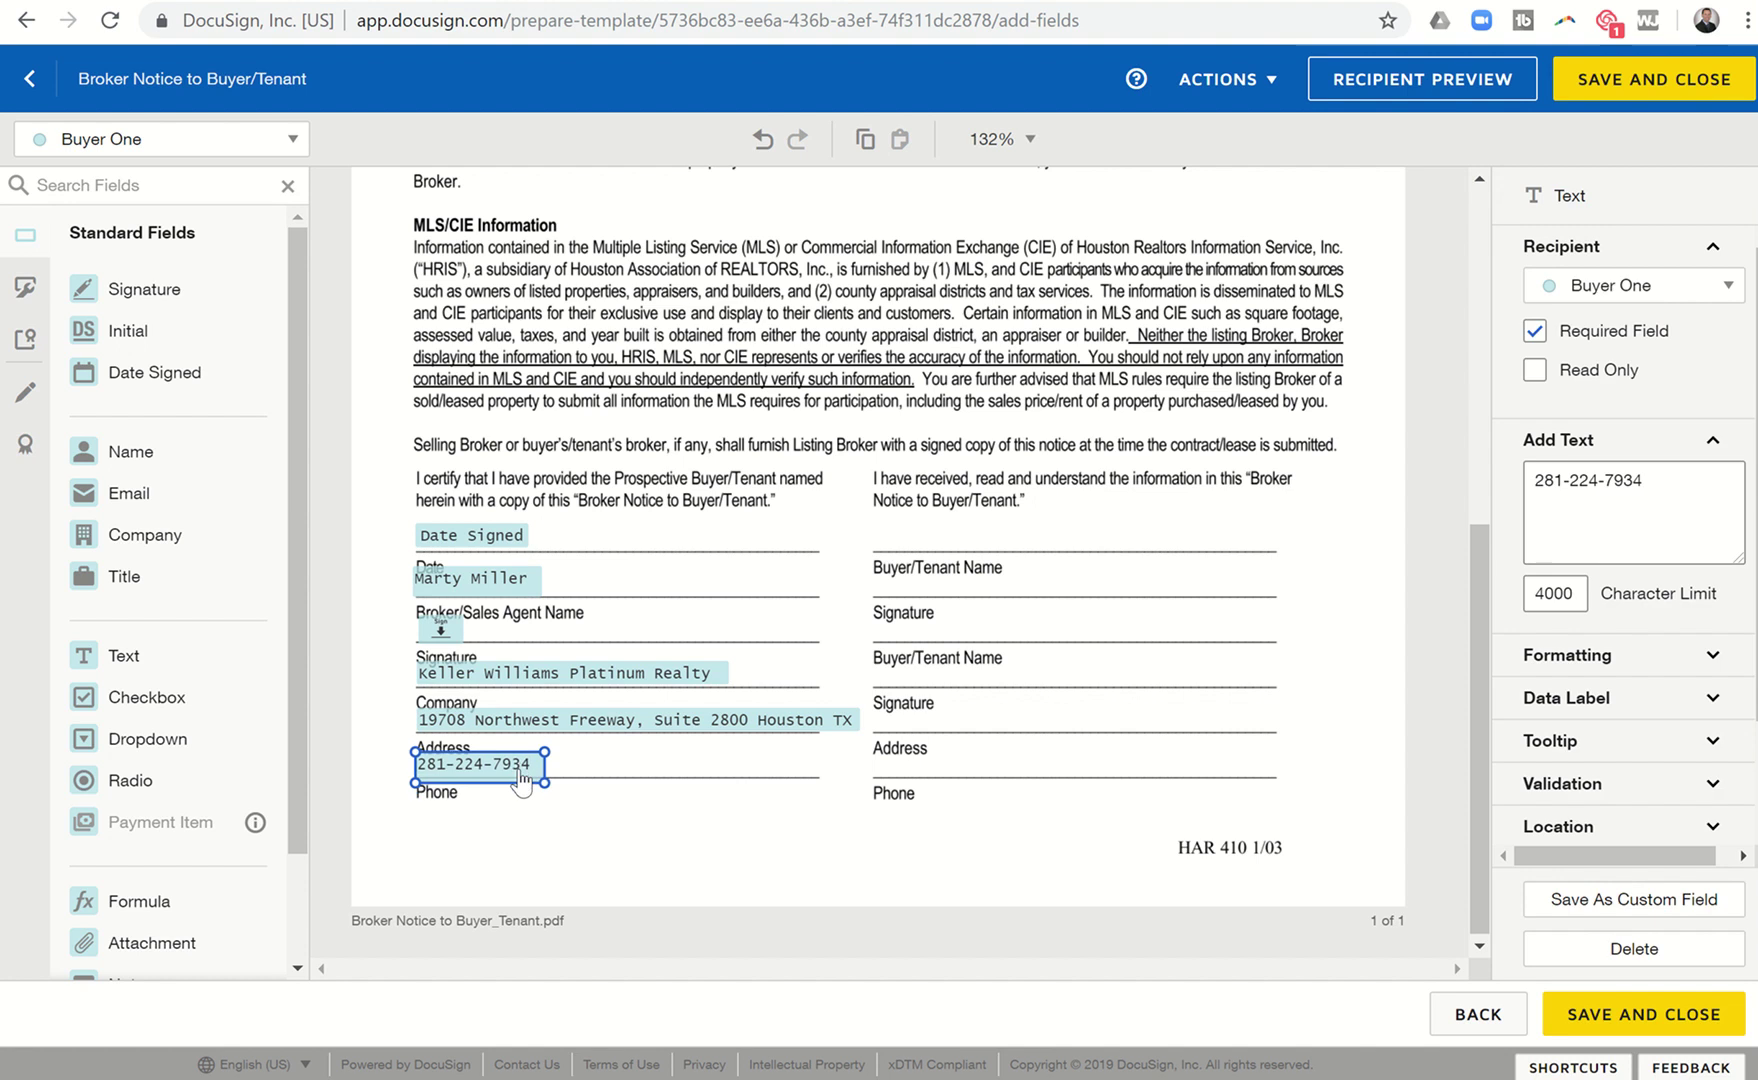
pyautogui.click(645, 874)
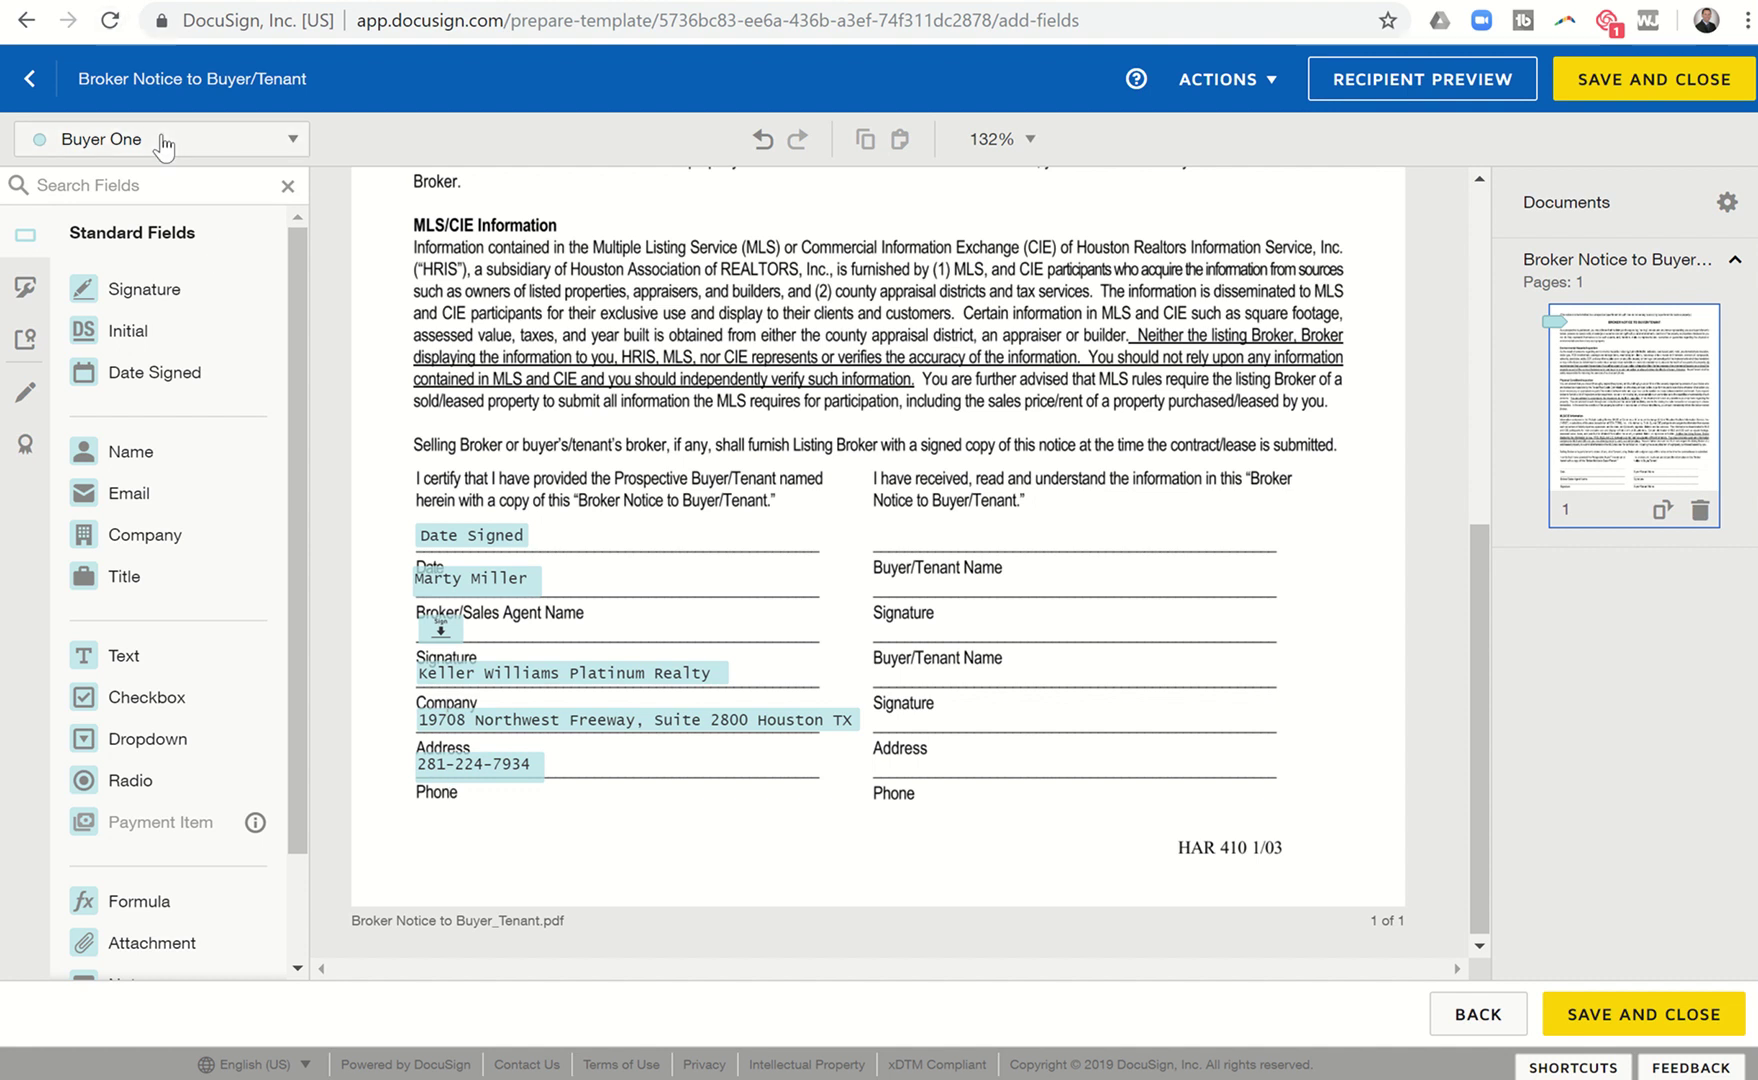
pyautogui.click(437, 538)
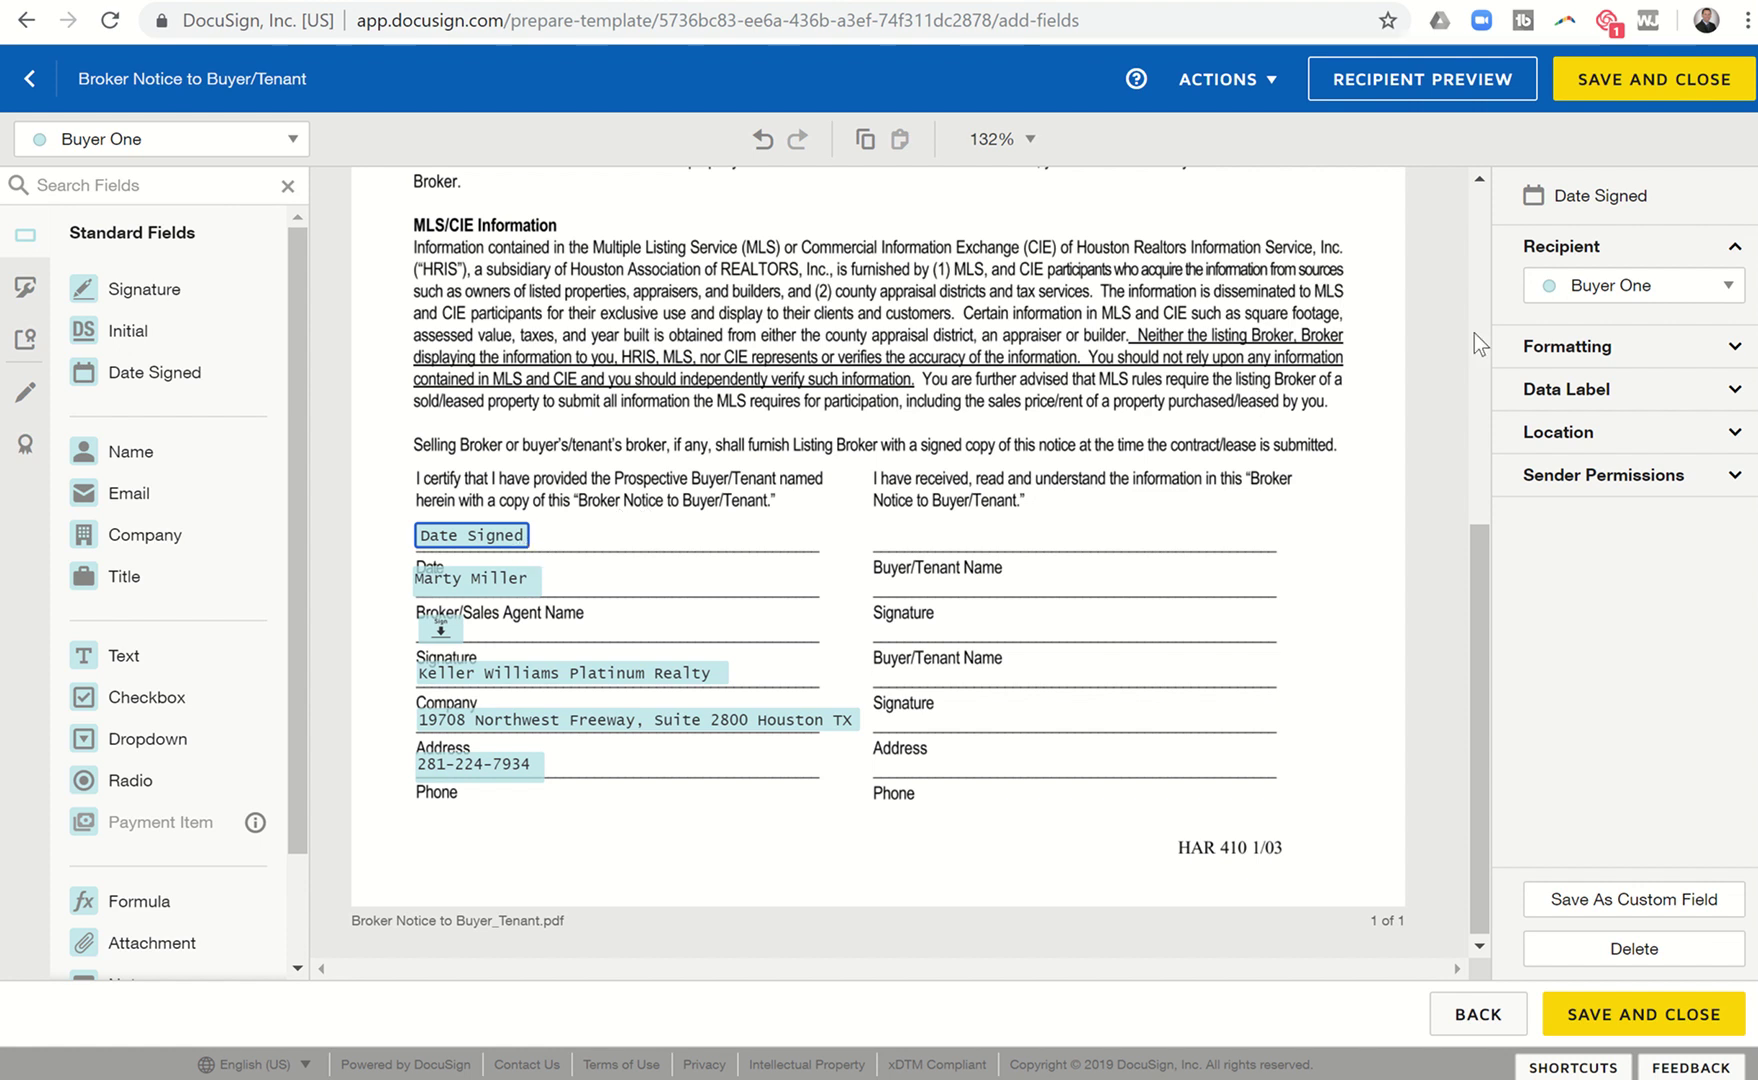
# Assign the Date Signed, agent-name and signature fields to Broker Associate/Buyers Agent.
pyautogui.click(1578, 287)
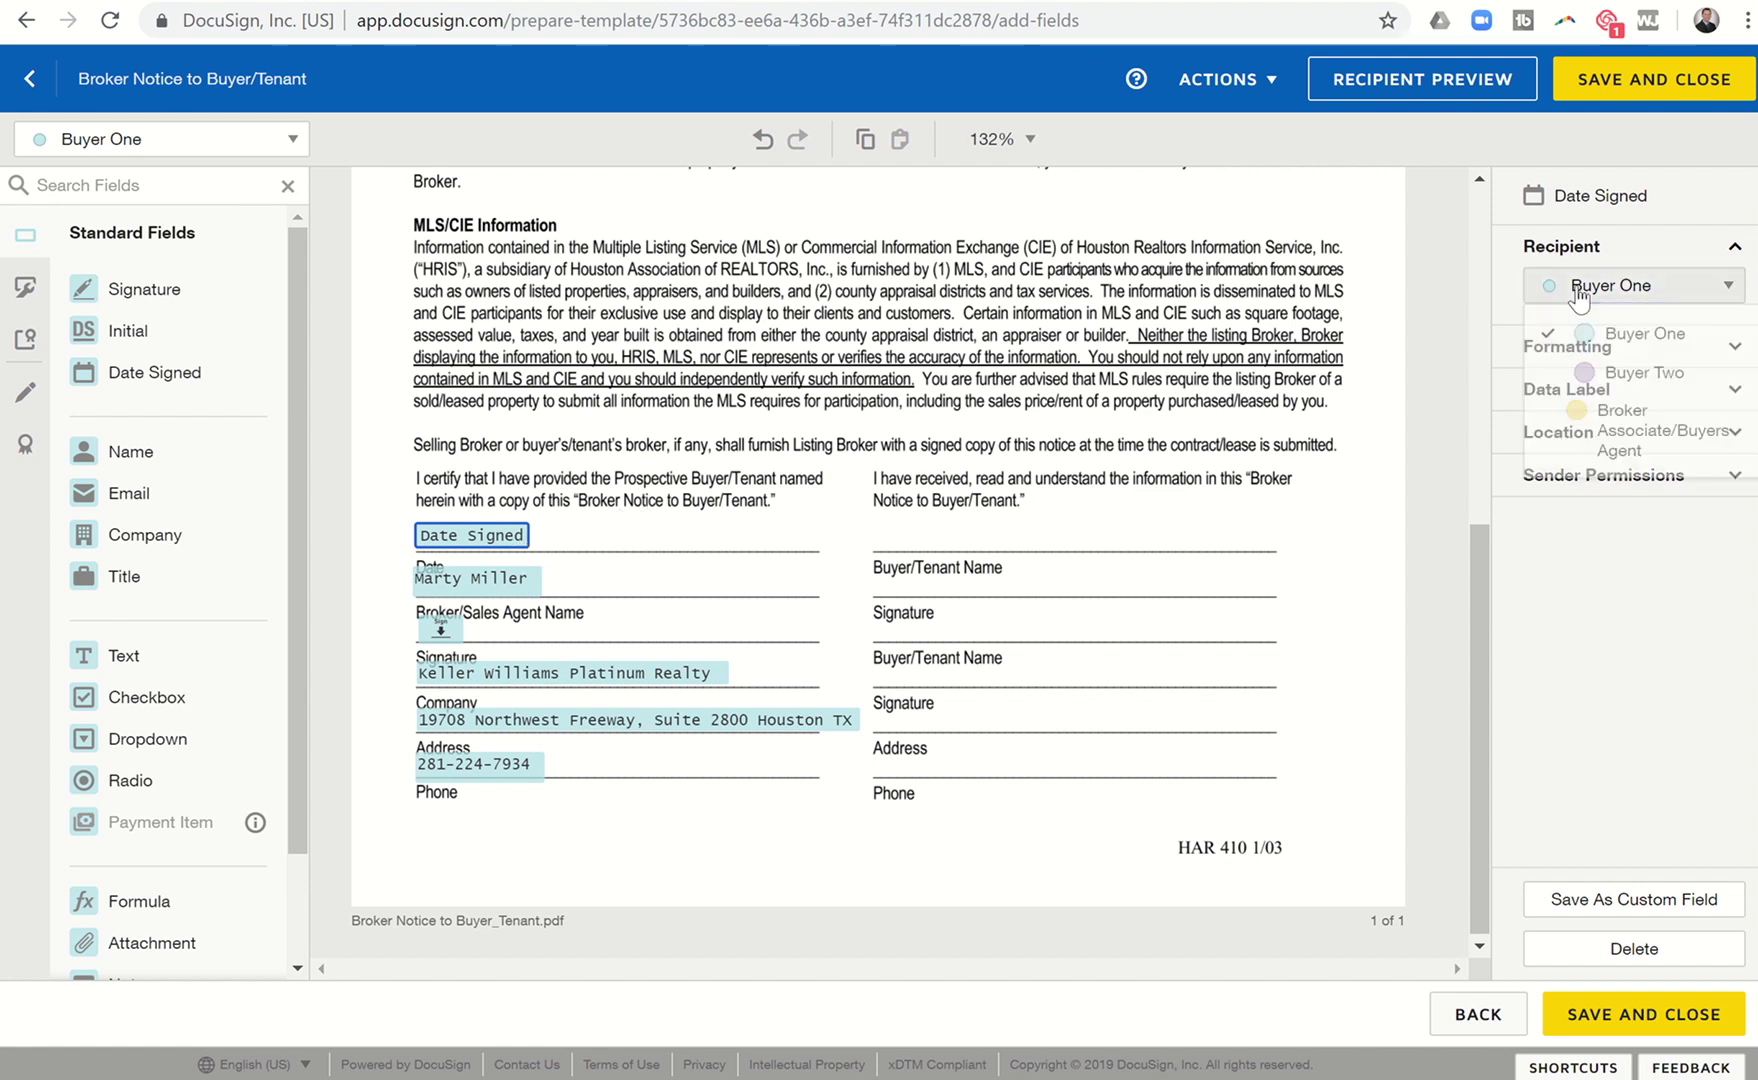
pyautogui.click(1572, 428)
pyautogui.click(473, 584)
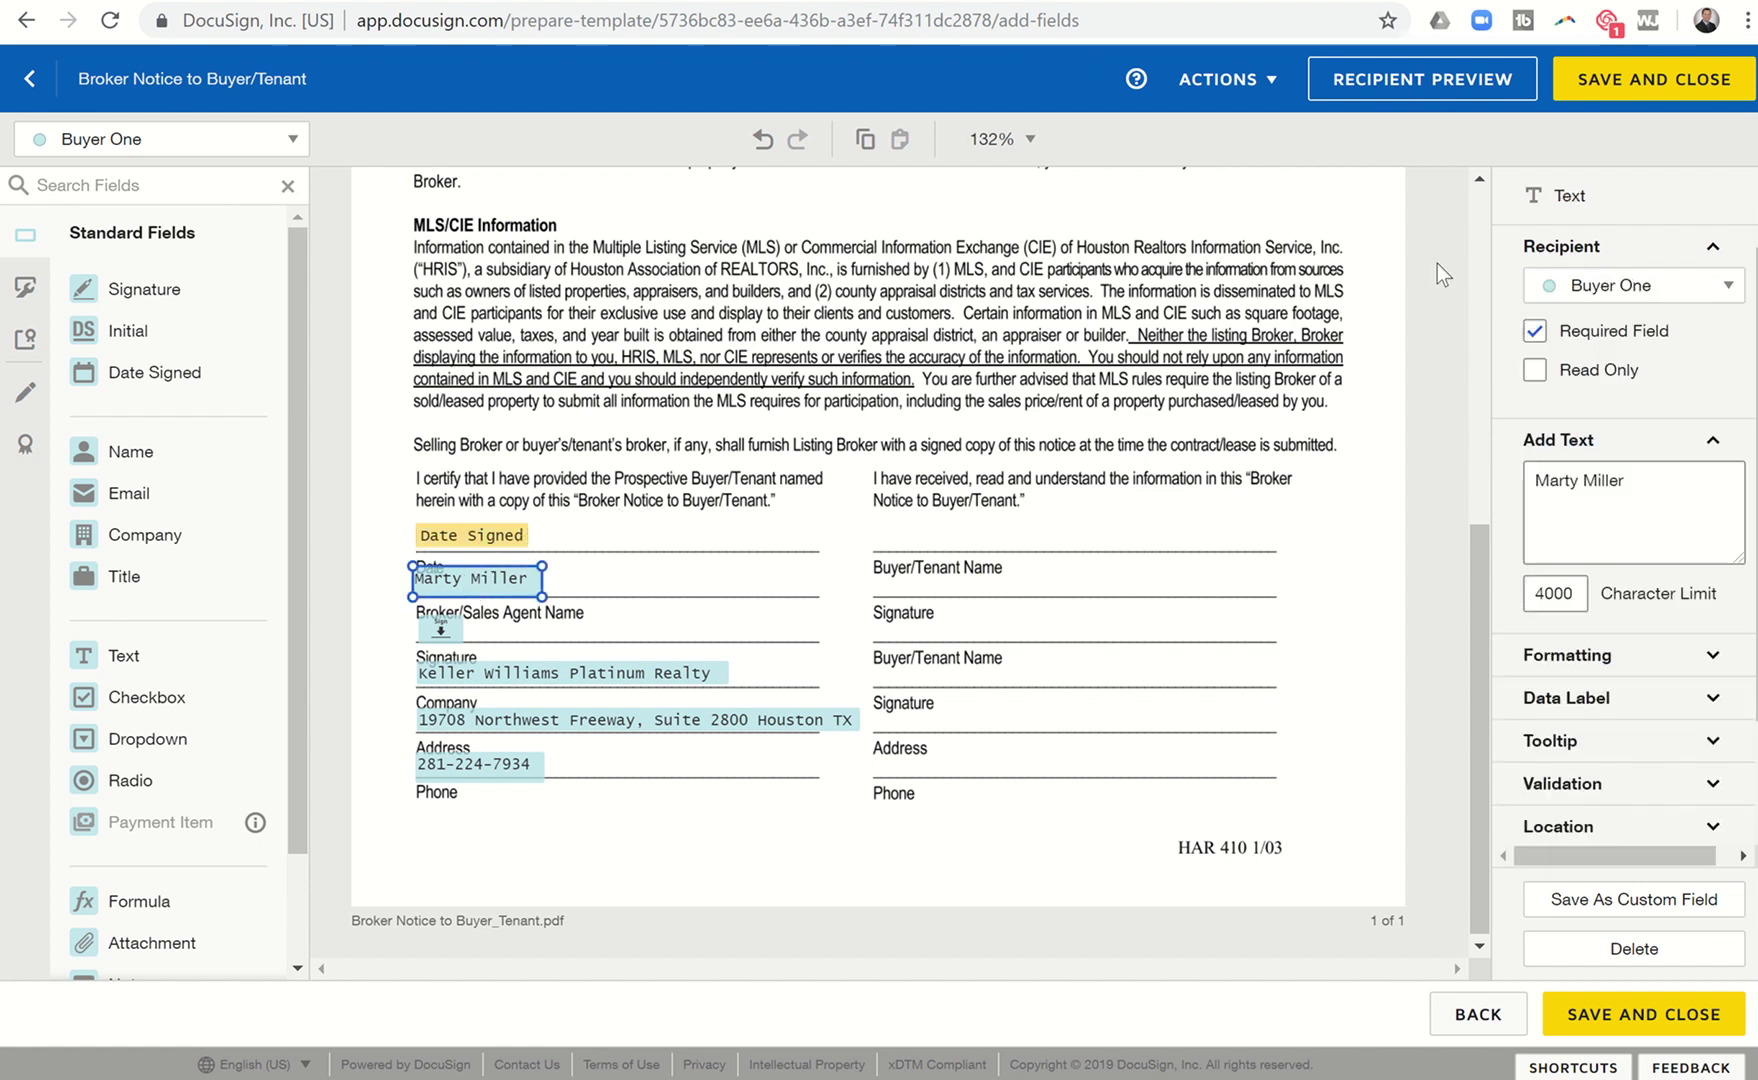
pyautogui.click(1640, 287)
pyautogui.click(1600, 428)
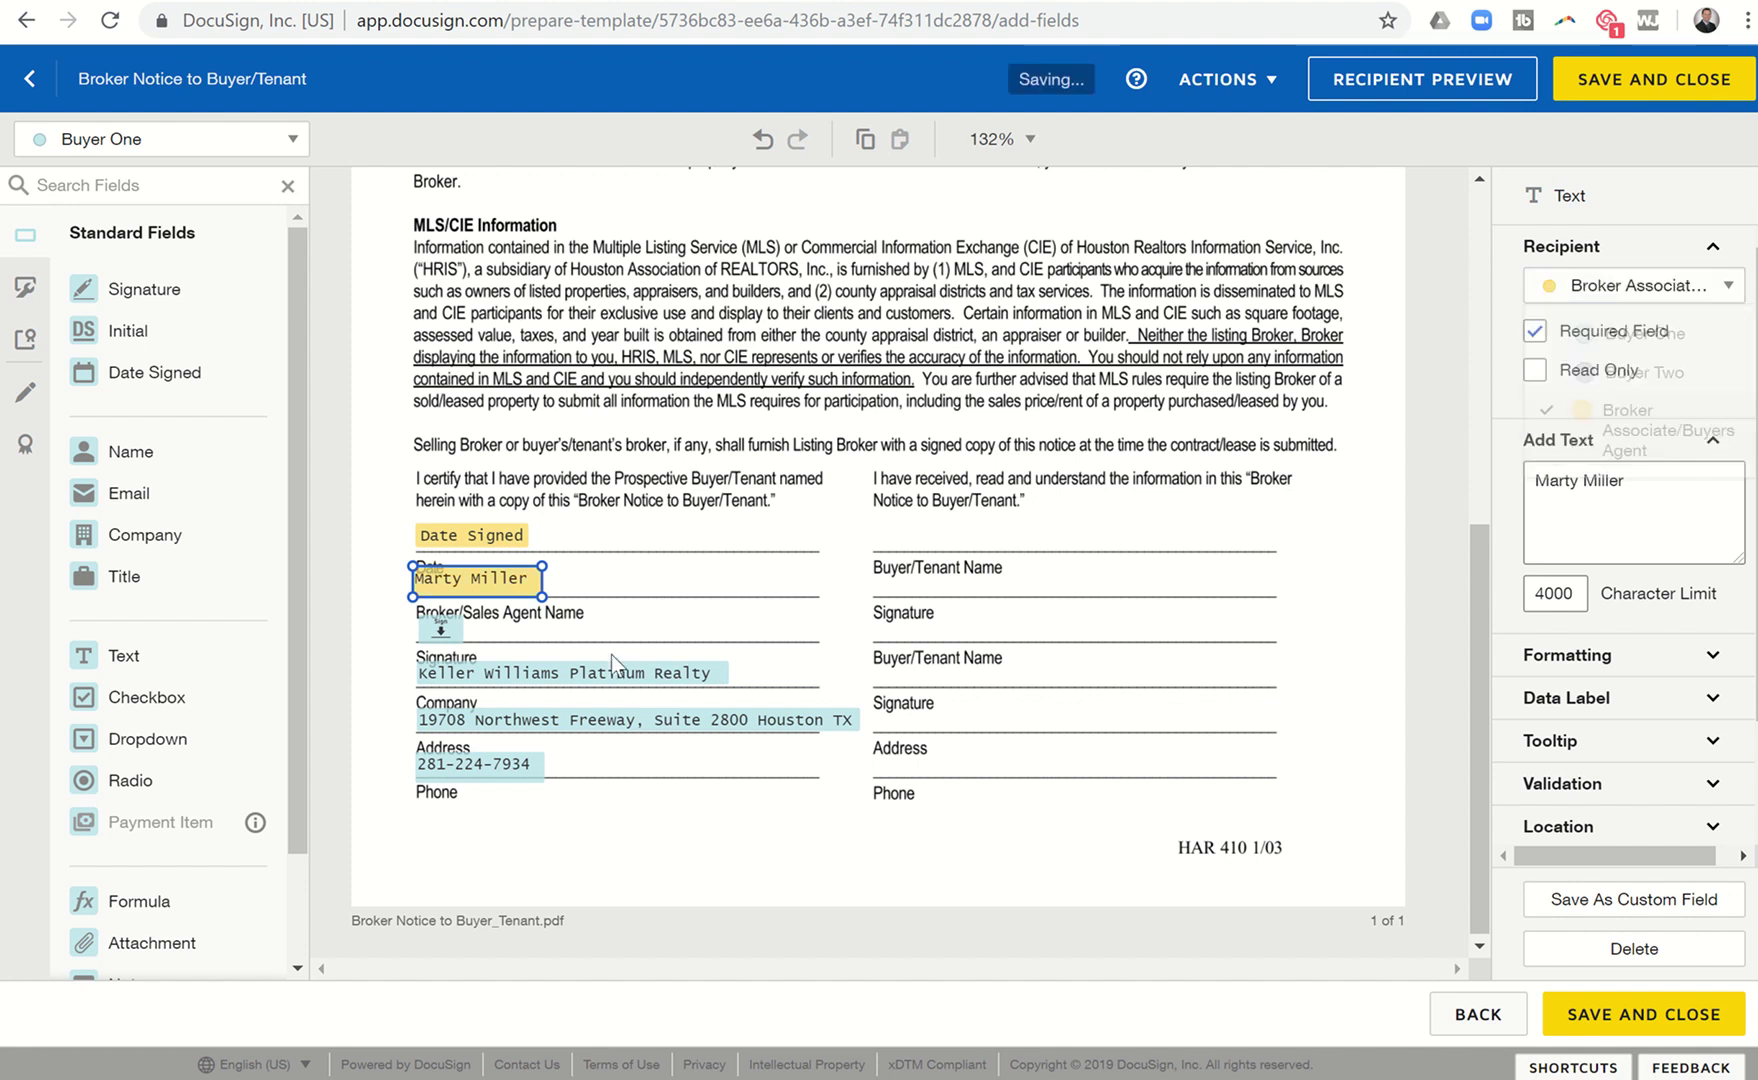
pyautogui.click(448, 630)
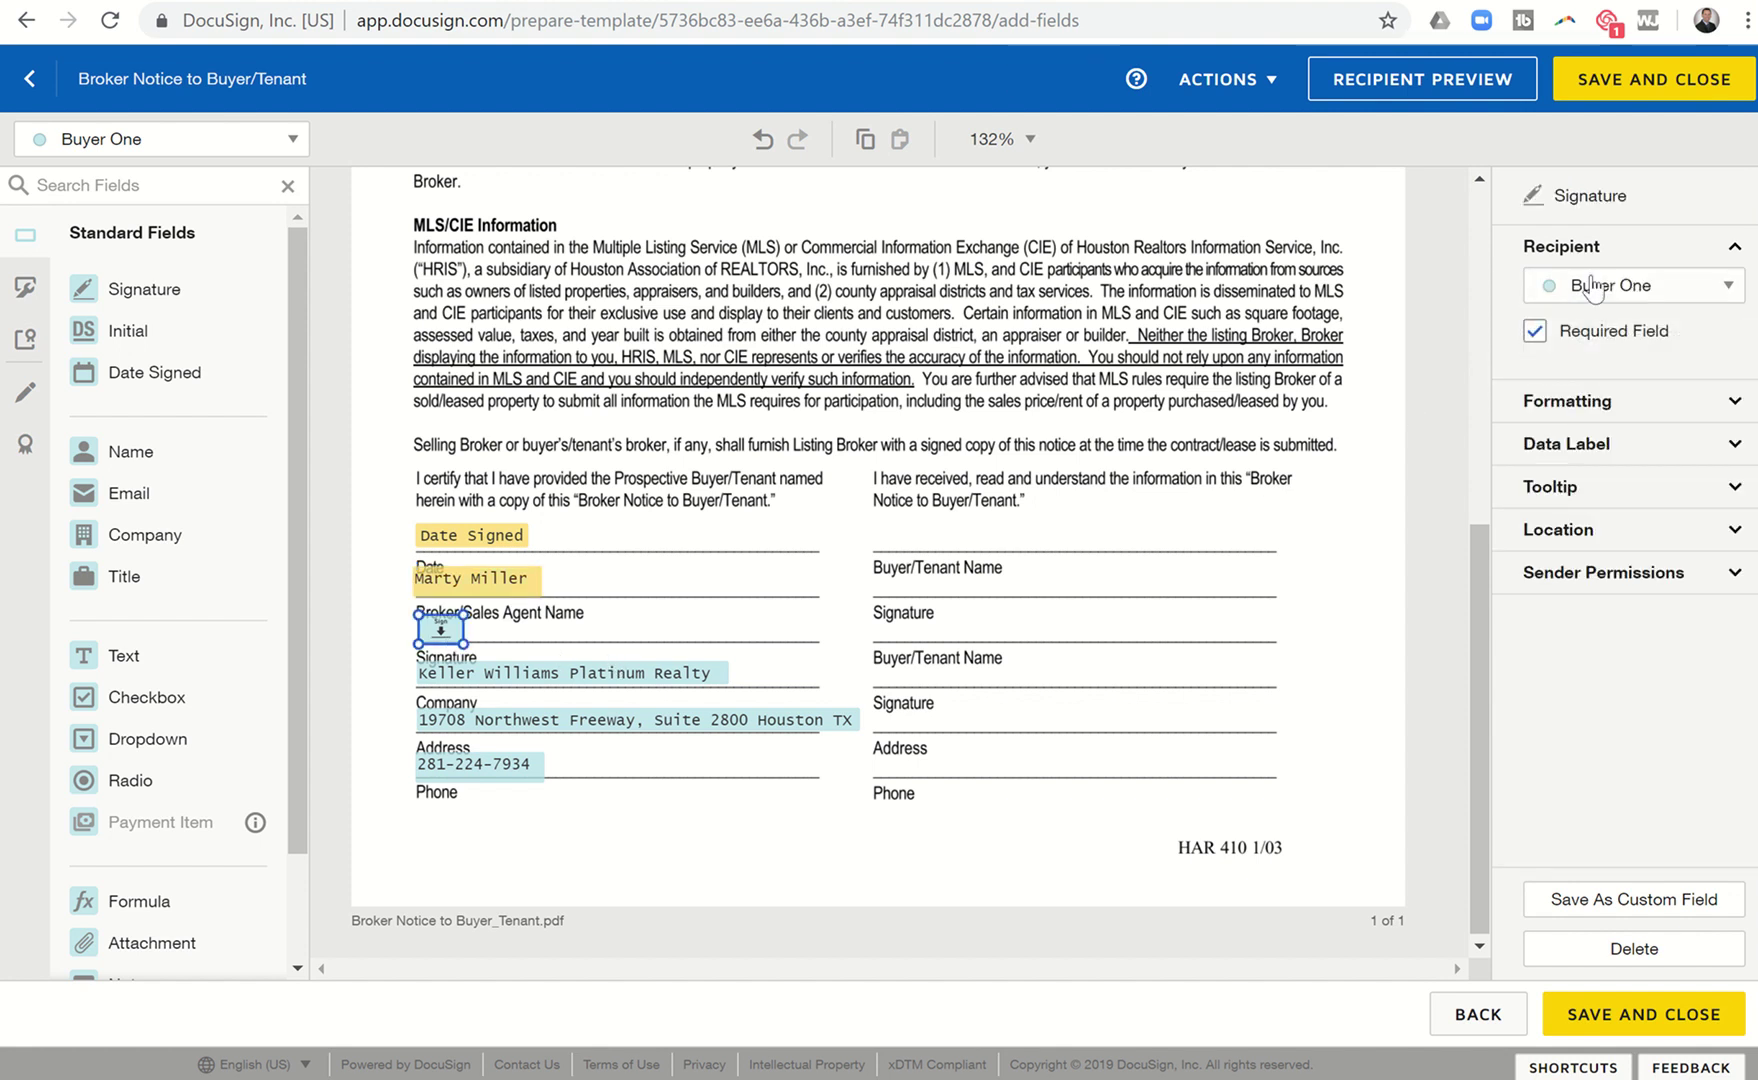
pyautogui.click(1635, 285)
pyautogui.click(1600, 425)
# Assign the company, address and phone fields to Broker Associate/Buyers Agent.
pyautogui.click(535, 684)
pyautogui.click(1596, 295)
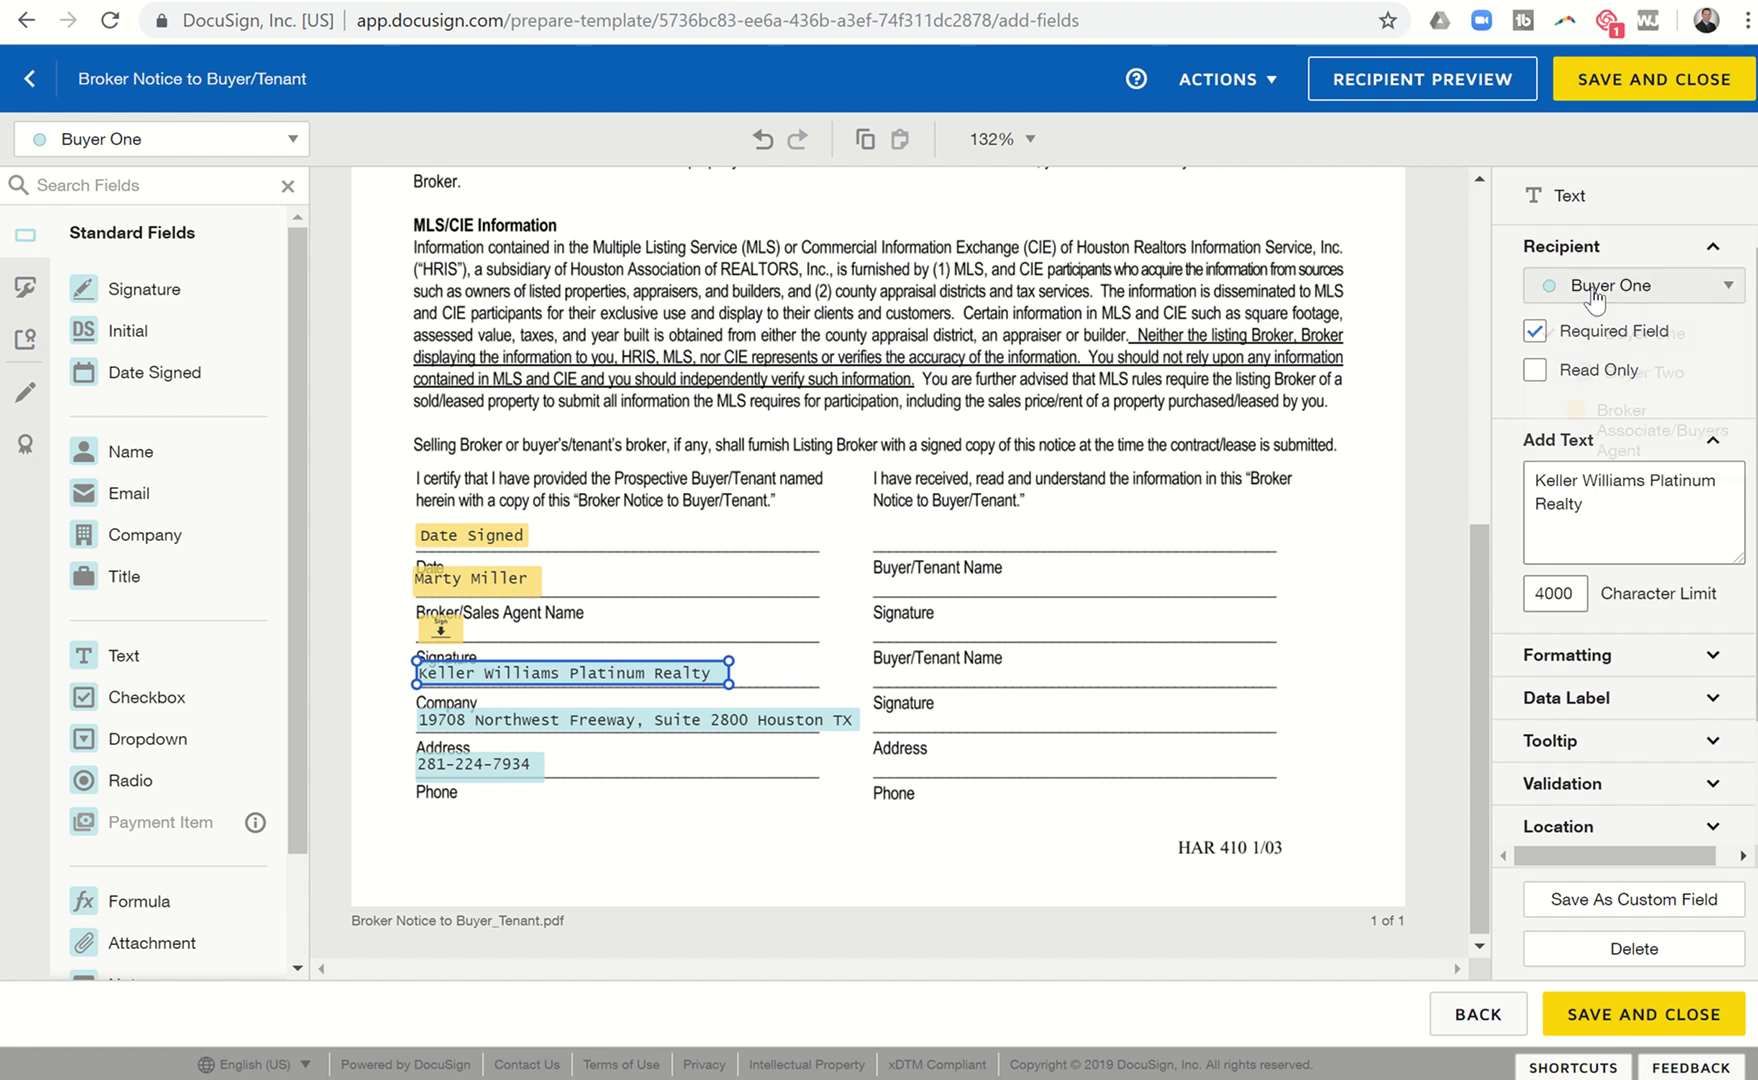
pyautogui.click(1585, 420)
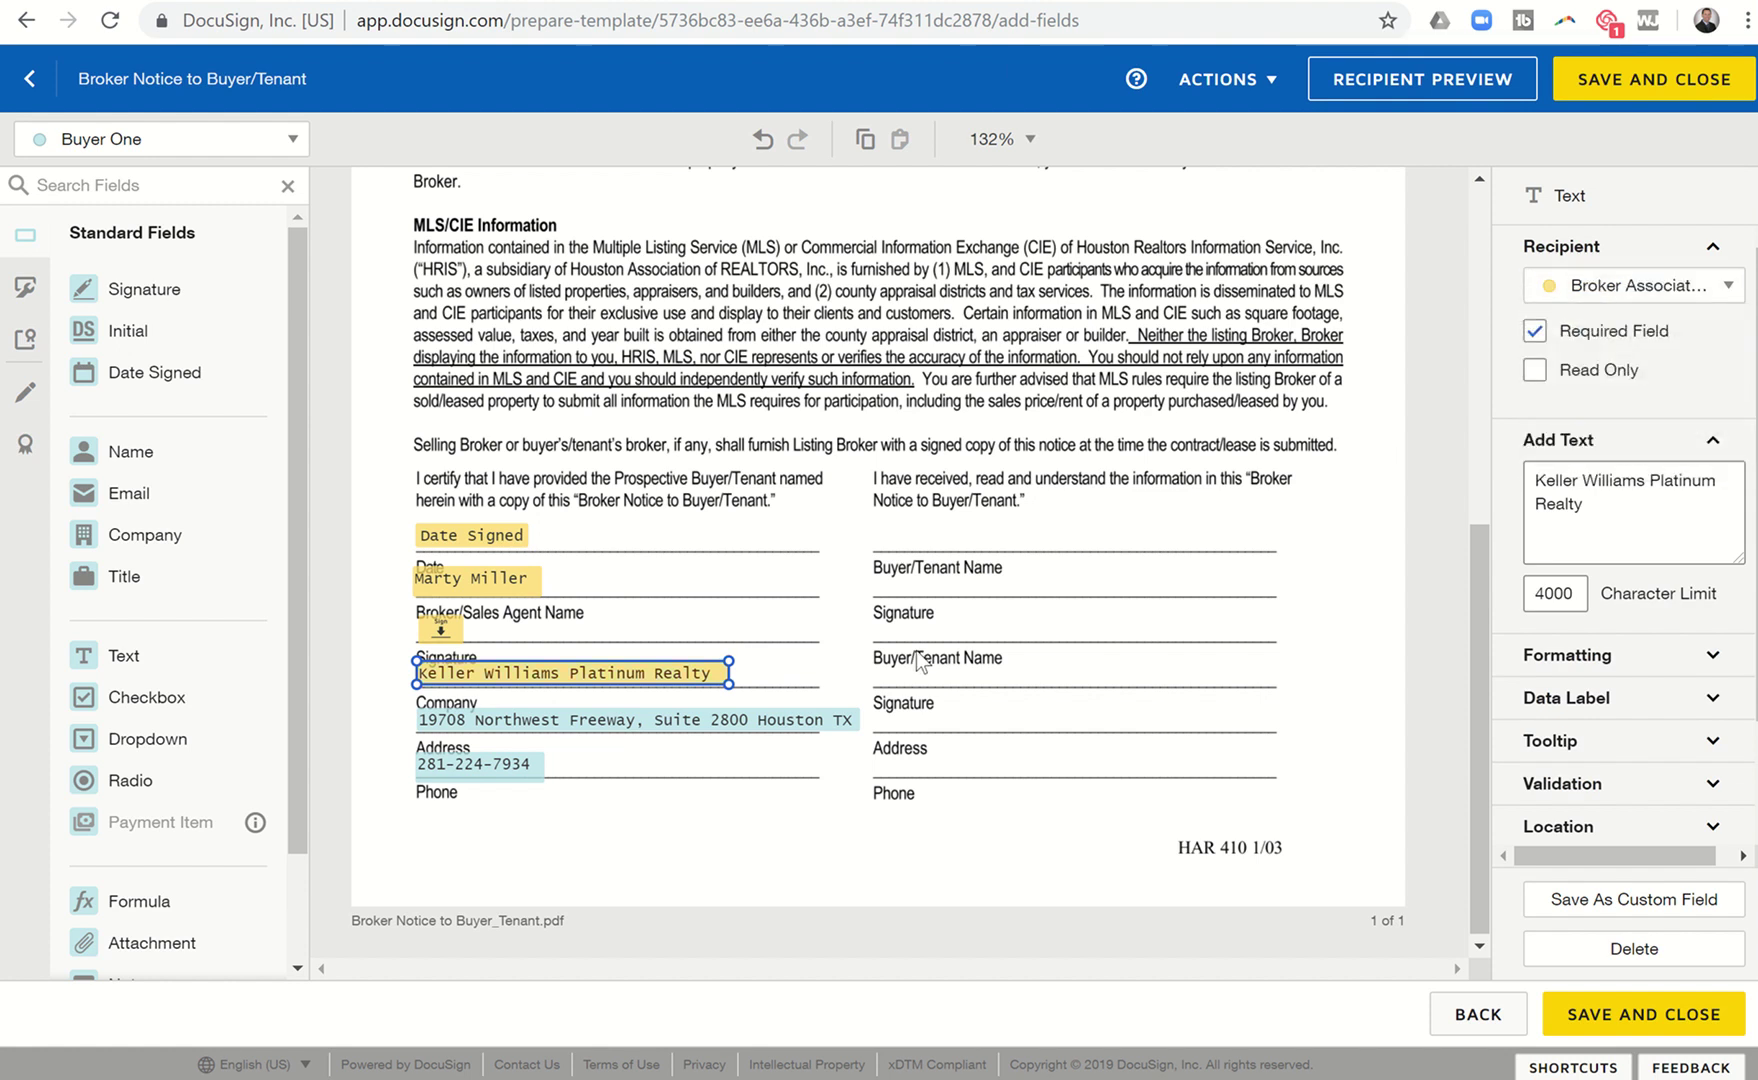
pyautogui.click(822, 735)
pyautogui.click(1585, 287)
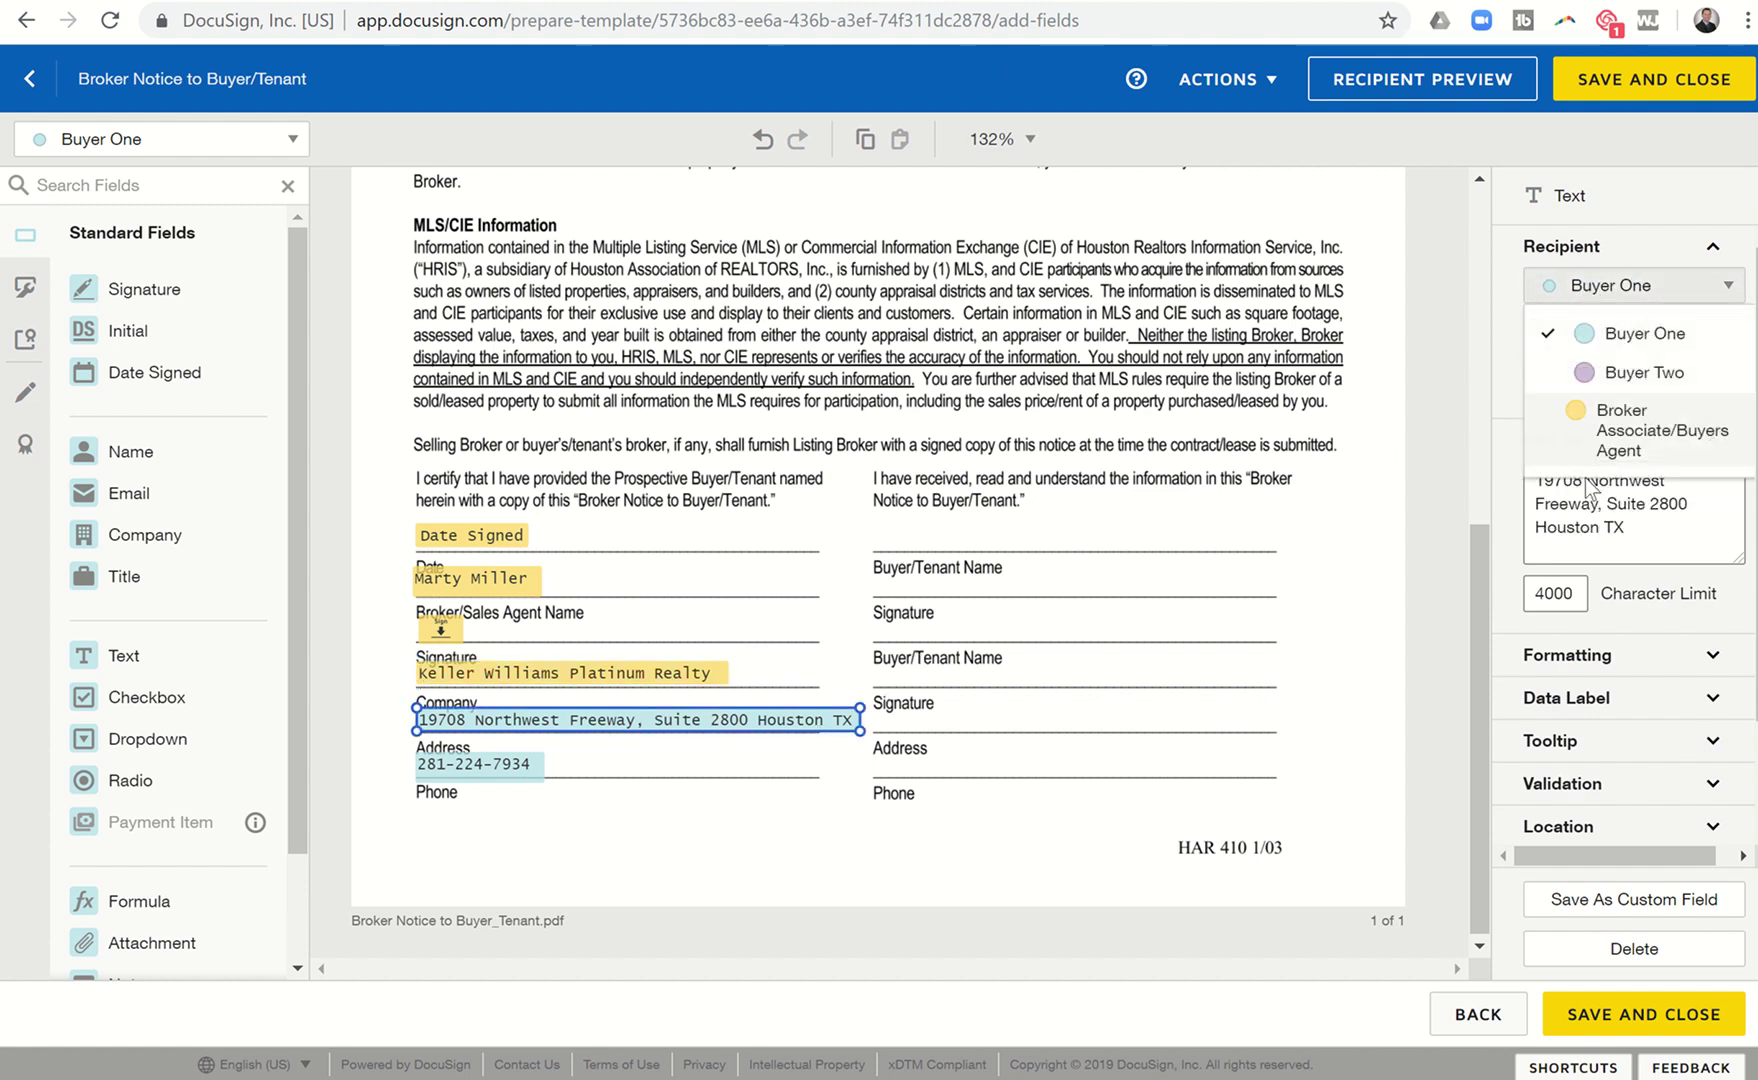
pyautogui.click(1600, 430)
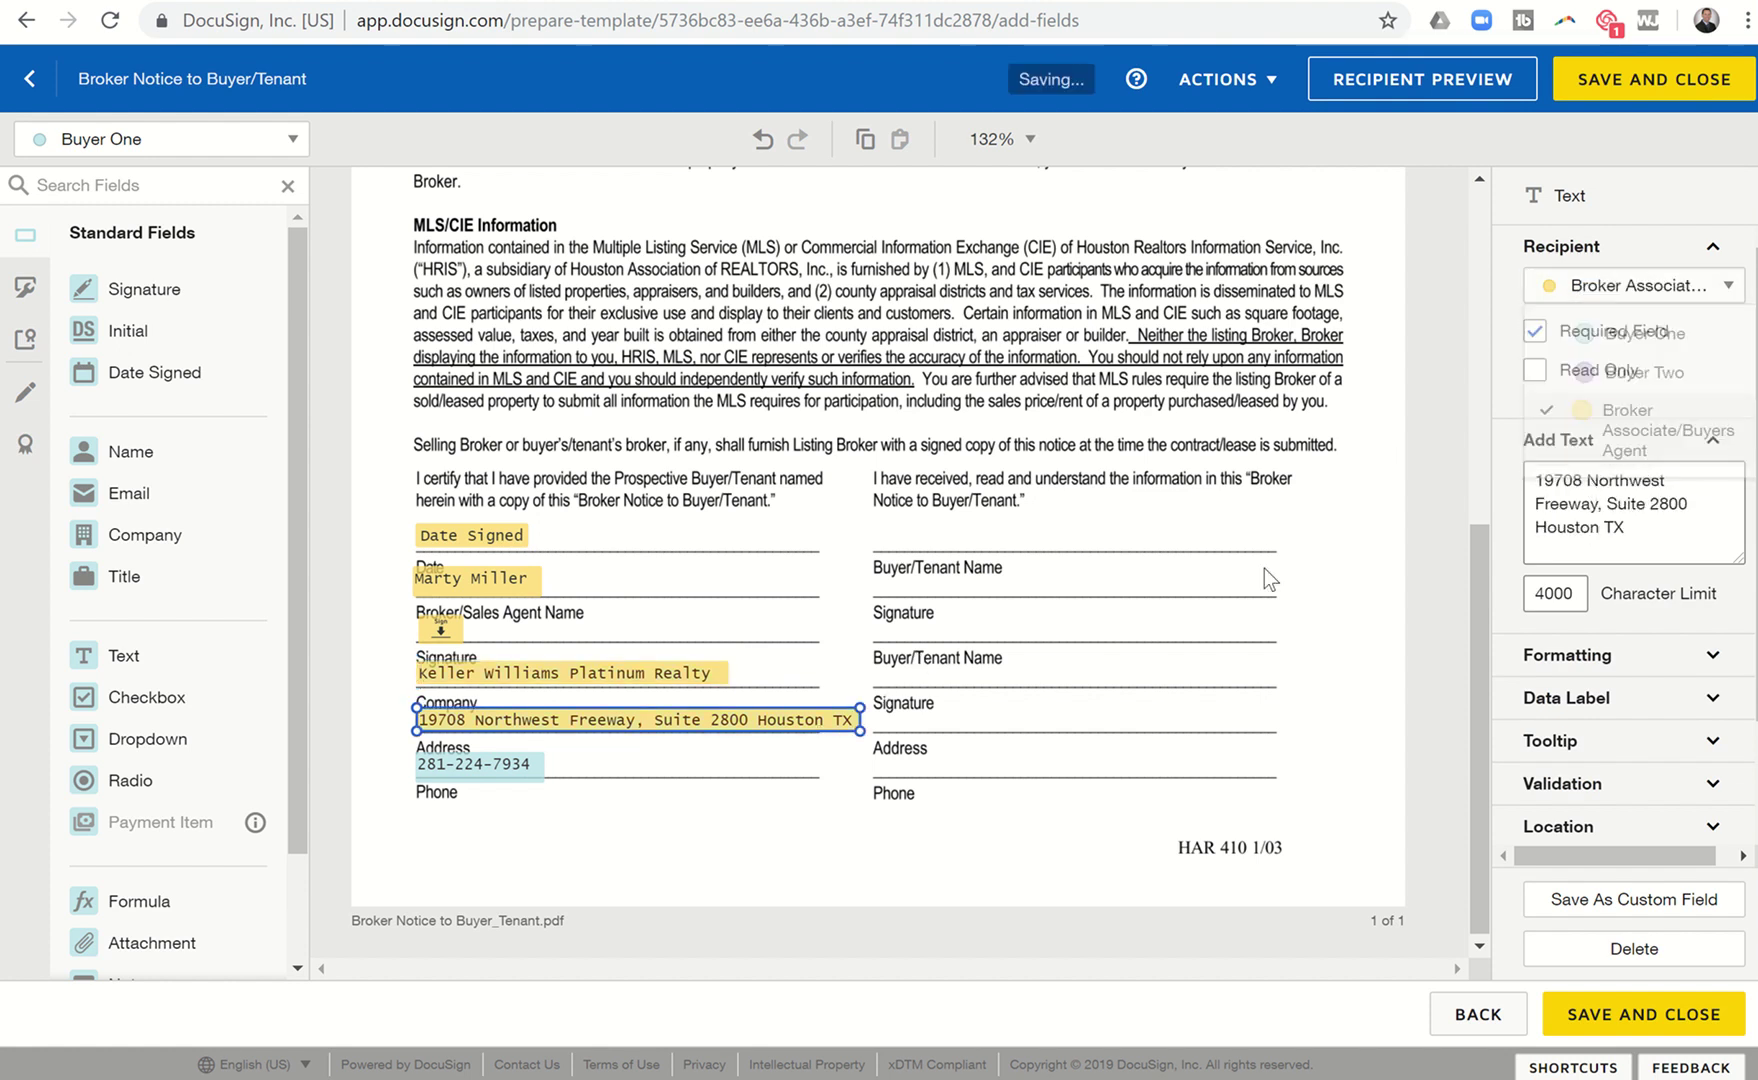
pyautogui.click(484, 766)
pyautogui.click(1640, 285)
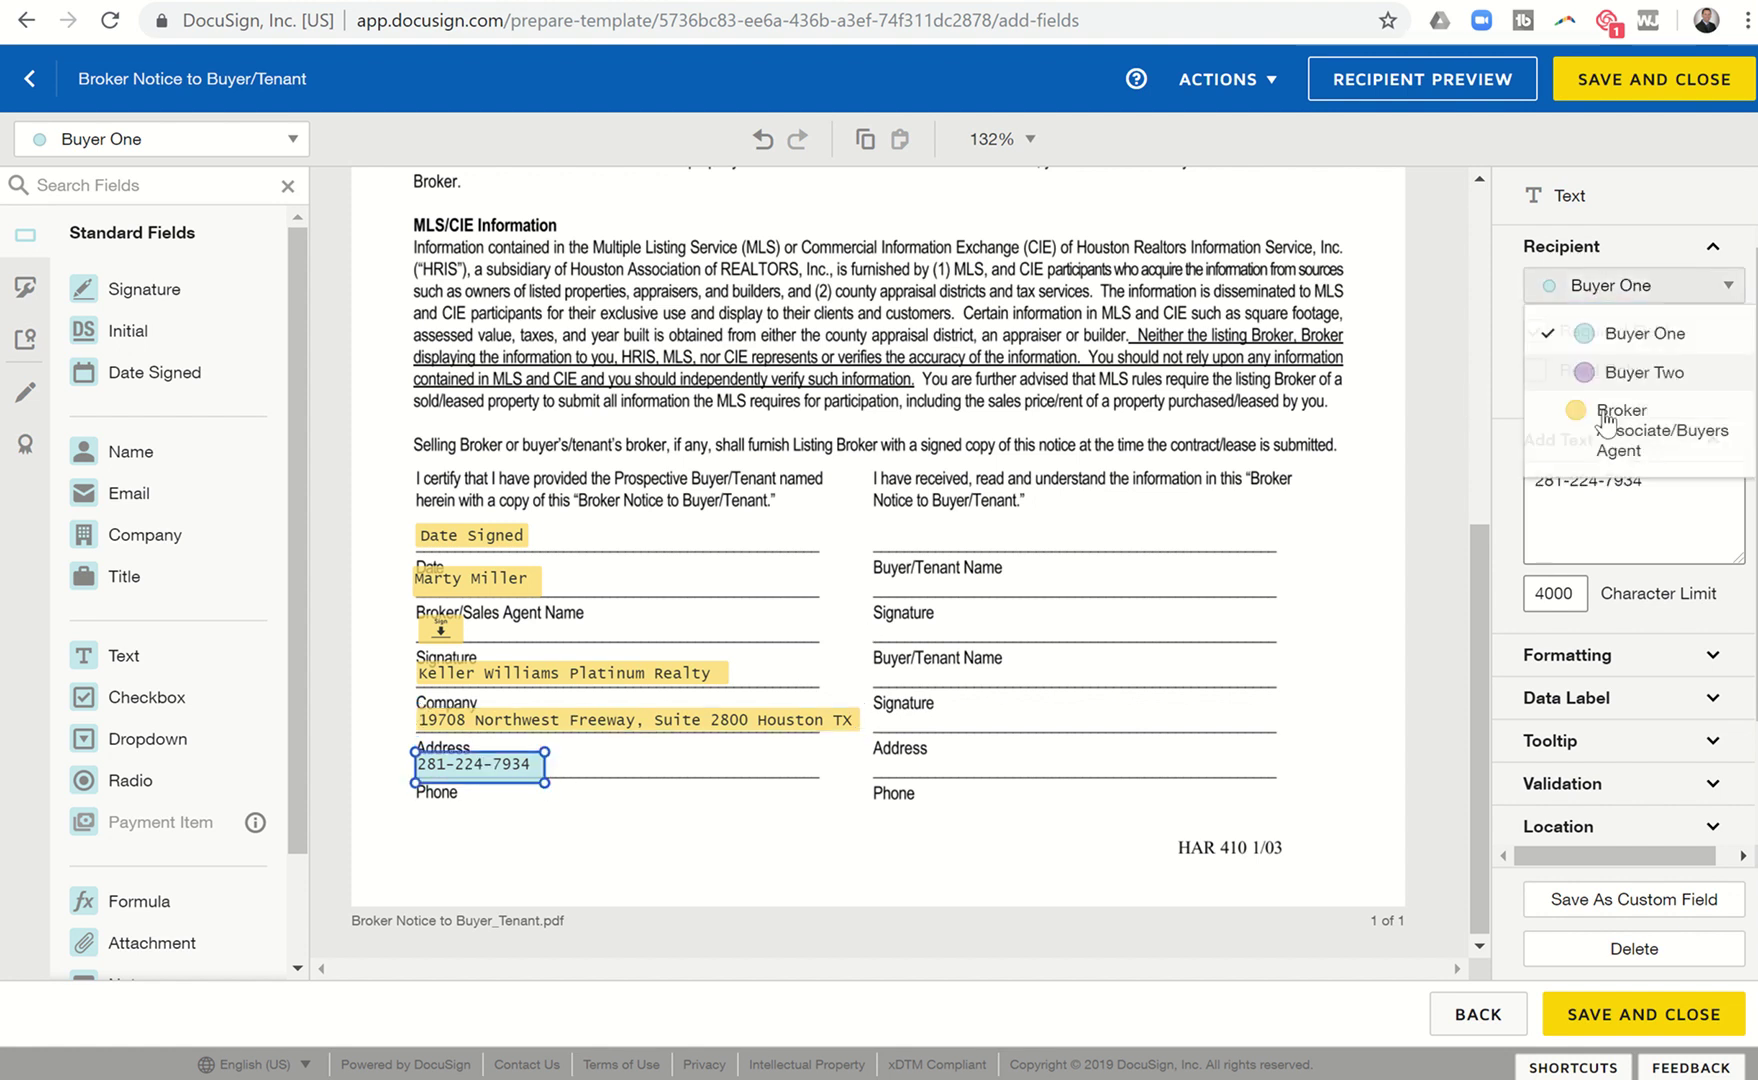
pyautogui.click(1615, 432)
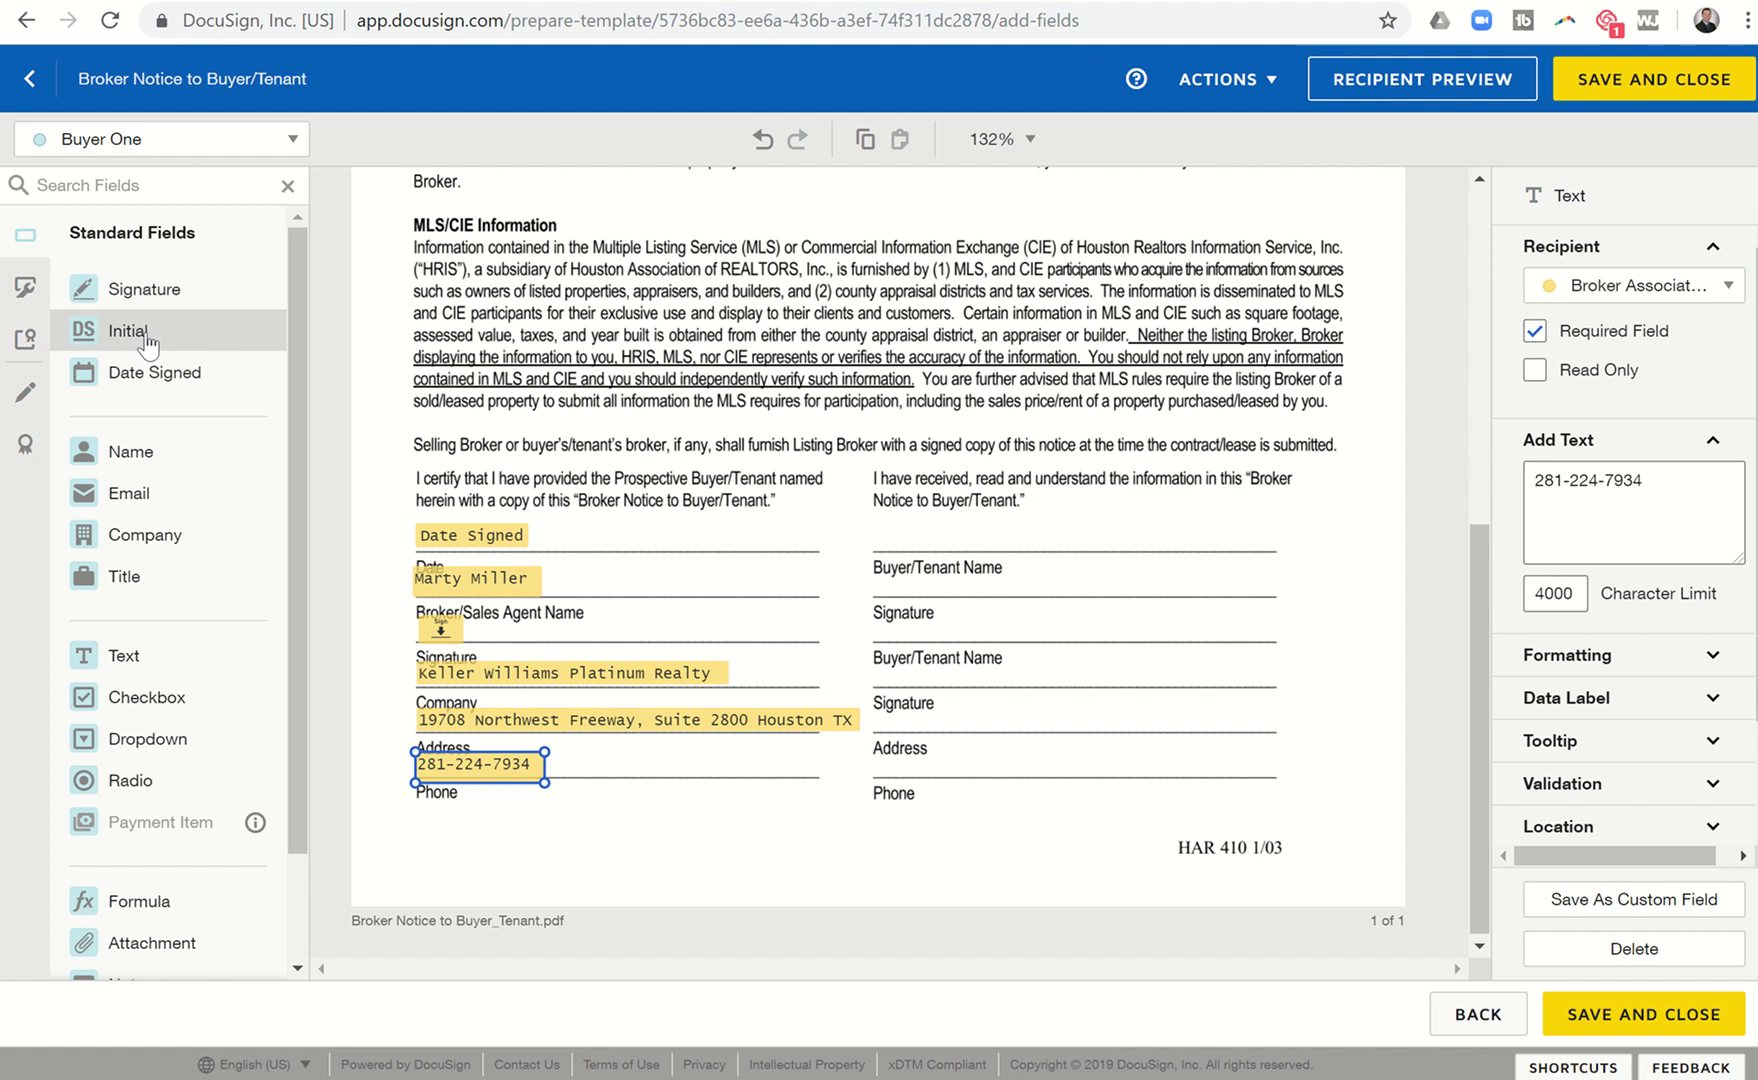
# Place Full Name and Signature fields for Buyer One, then another pair for Buyer Two, in the buyer column.
pyautogui.moveTo(135, 458)
pyautogui.mouseDown()
pyautogui.moveTo(403, 518)
pyautogui.moveTo(777, 520)
pyautogui.moveTo(880, 541)
pyautogui.mouseUp()
pyautogui.moveTo(180, 292)
pyautogui.mouseDown()
pyautogui.moveTo(818, 566)
pyautogui.moveTo(878, 570)
pyautogui.mouseUp()
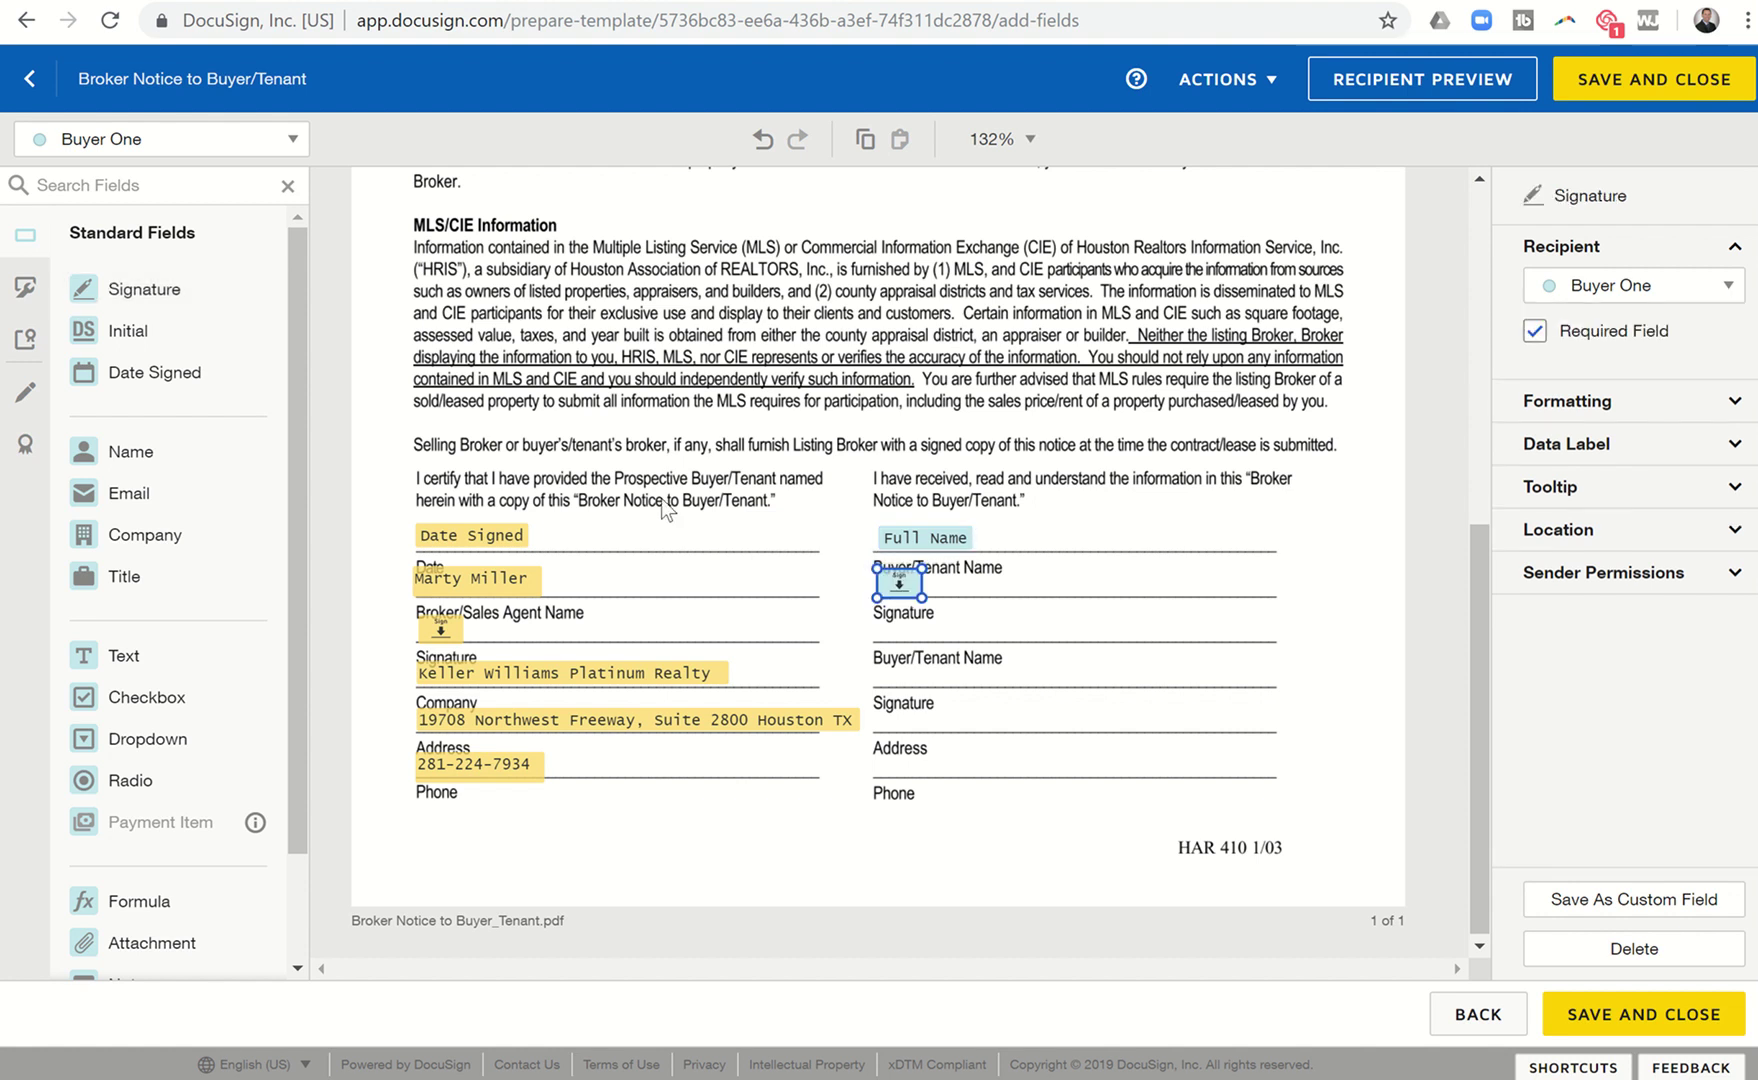
pyautogui.click(105, 143)
pyautogui.click(110, 224)
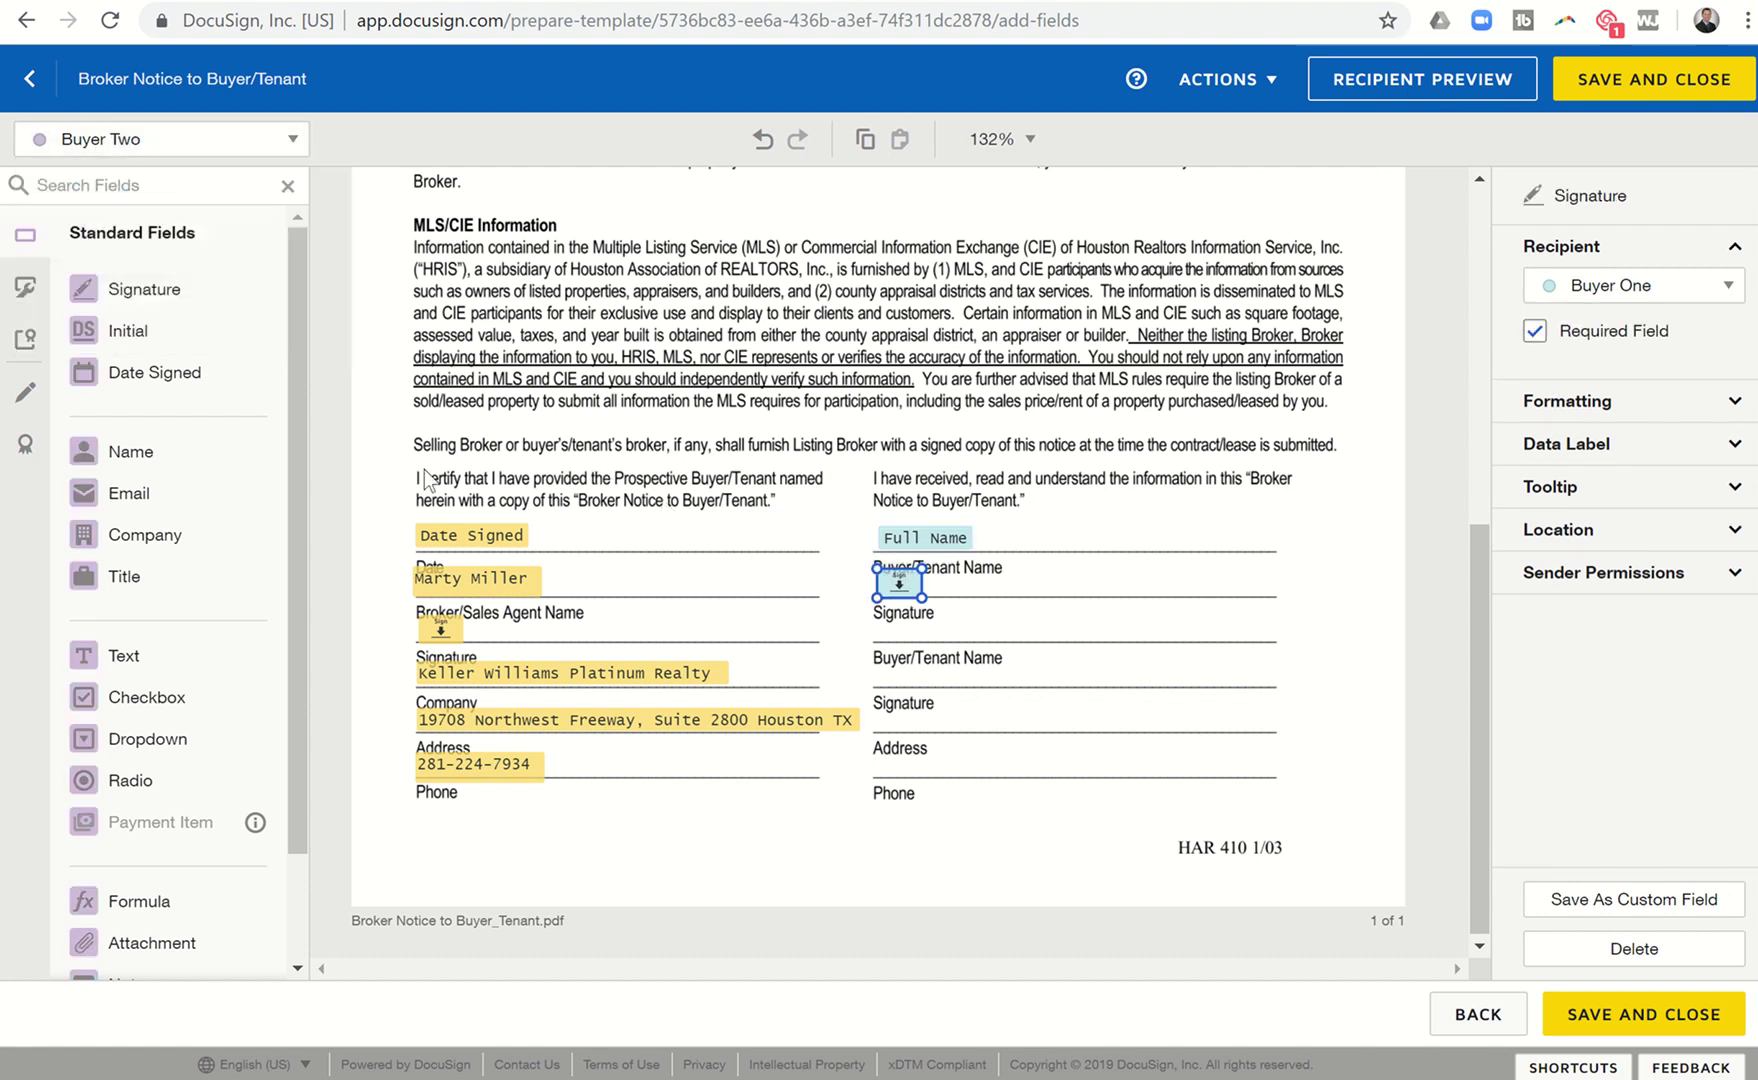
pyautogui.moveTo(118, 455)
pyautogui.mouseDown()
pyautogui.moveTo(630, 605)
pyautogui.moveTo(900, 640)
pyautogui.mouseUp()
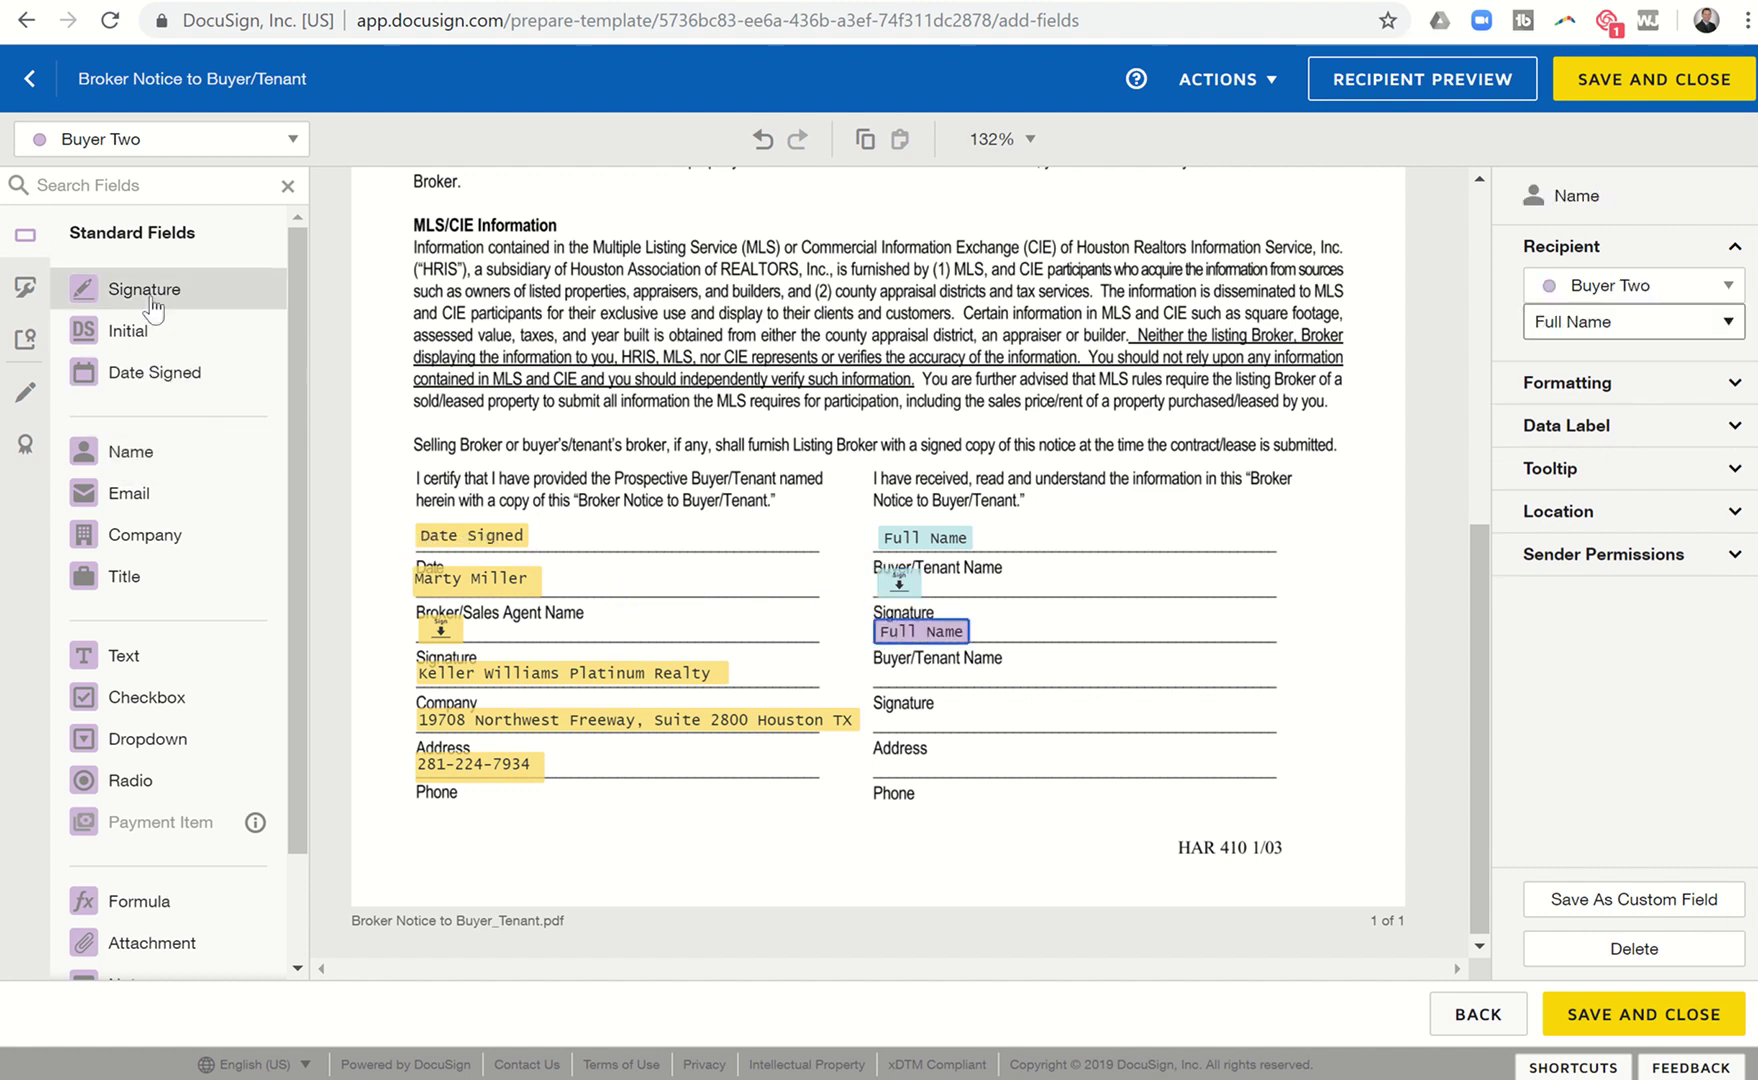
pyautogui.moveTo(145, 288)
pyautogui.mouseDown()
pyautogui.moveTo(882, 688)
pyautogui.moveTo(878, 672)
pyautogui.mouseUp()
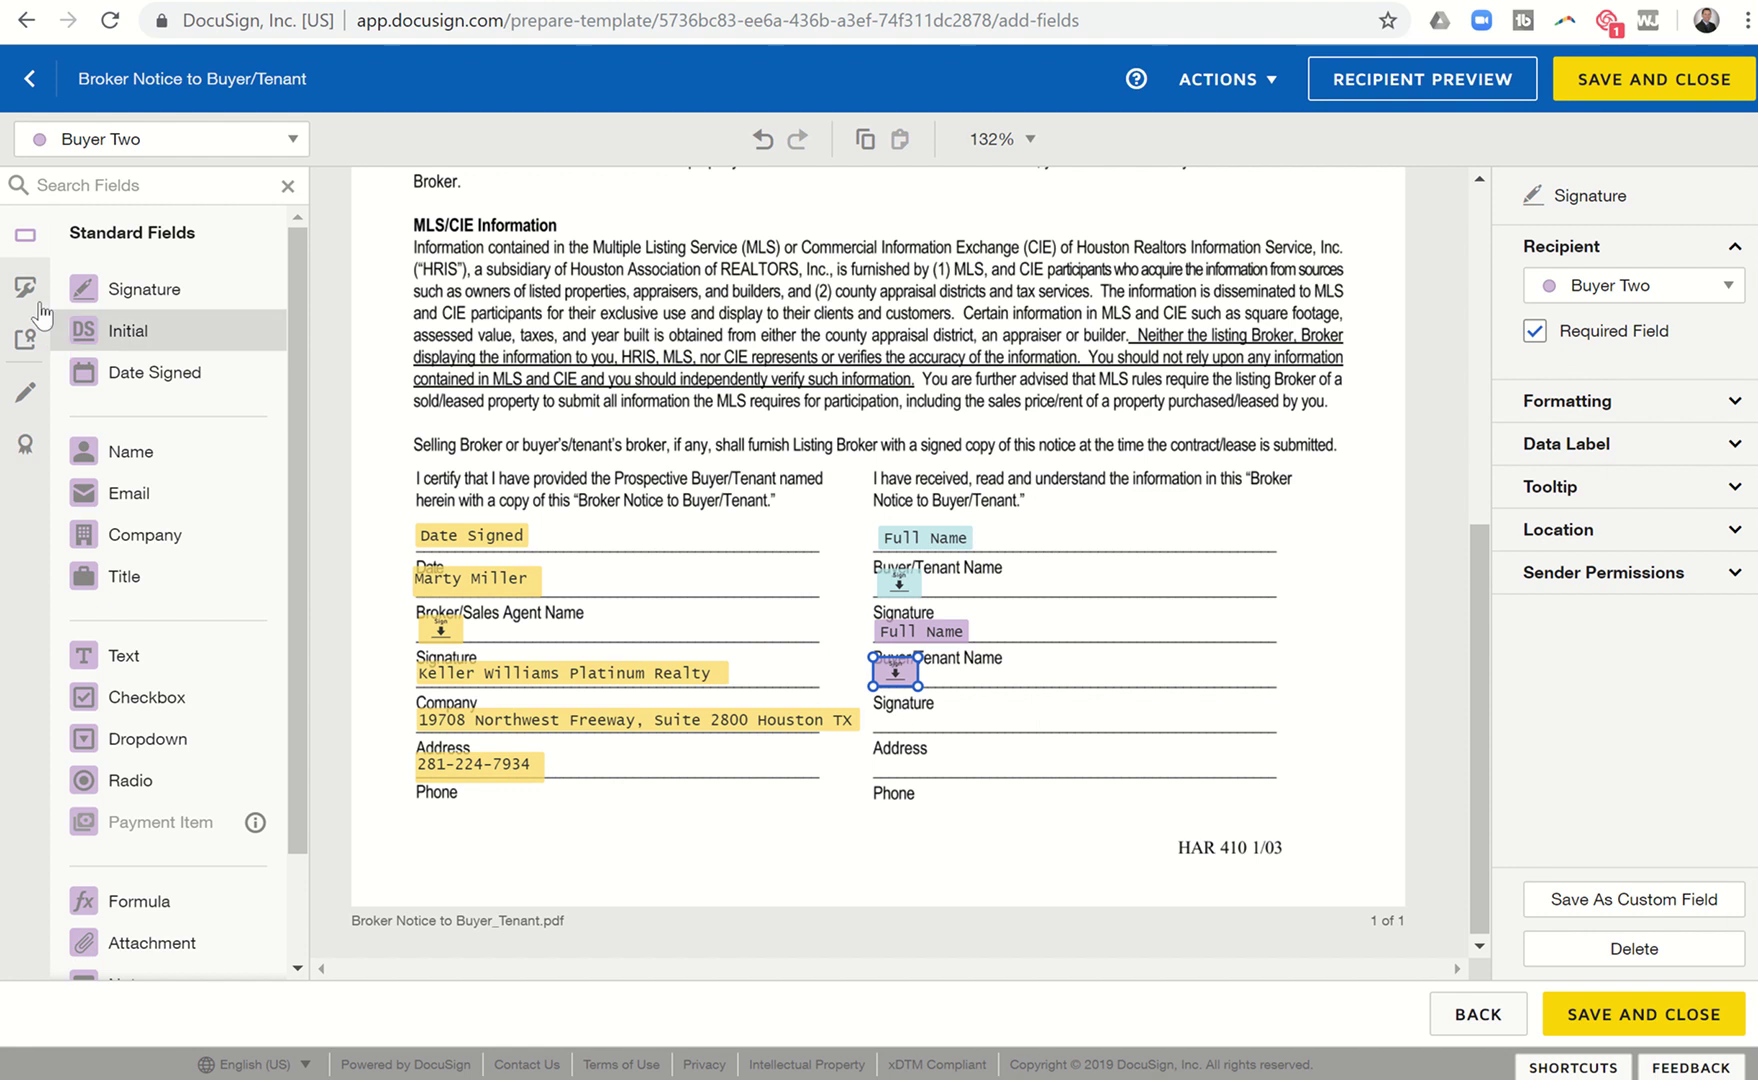
# Add two Broker Associate/Buyers Agent text fields below the second Signature line and on Address, then save the template.
pyautogui.click(162, 148)
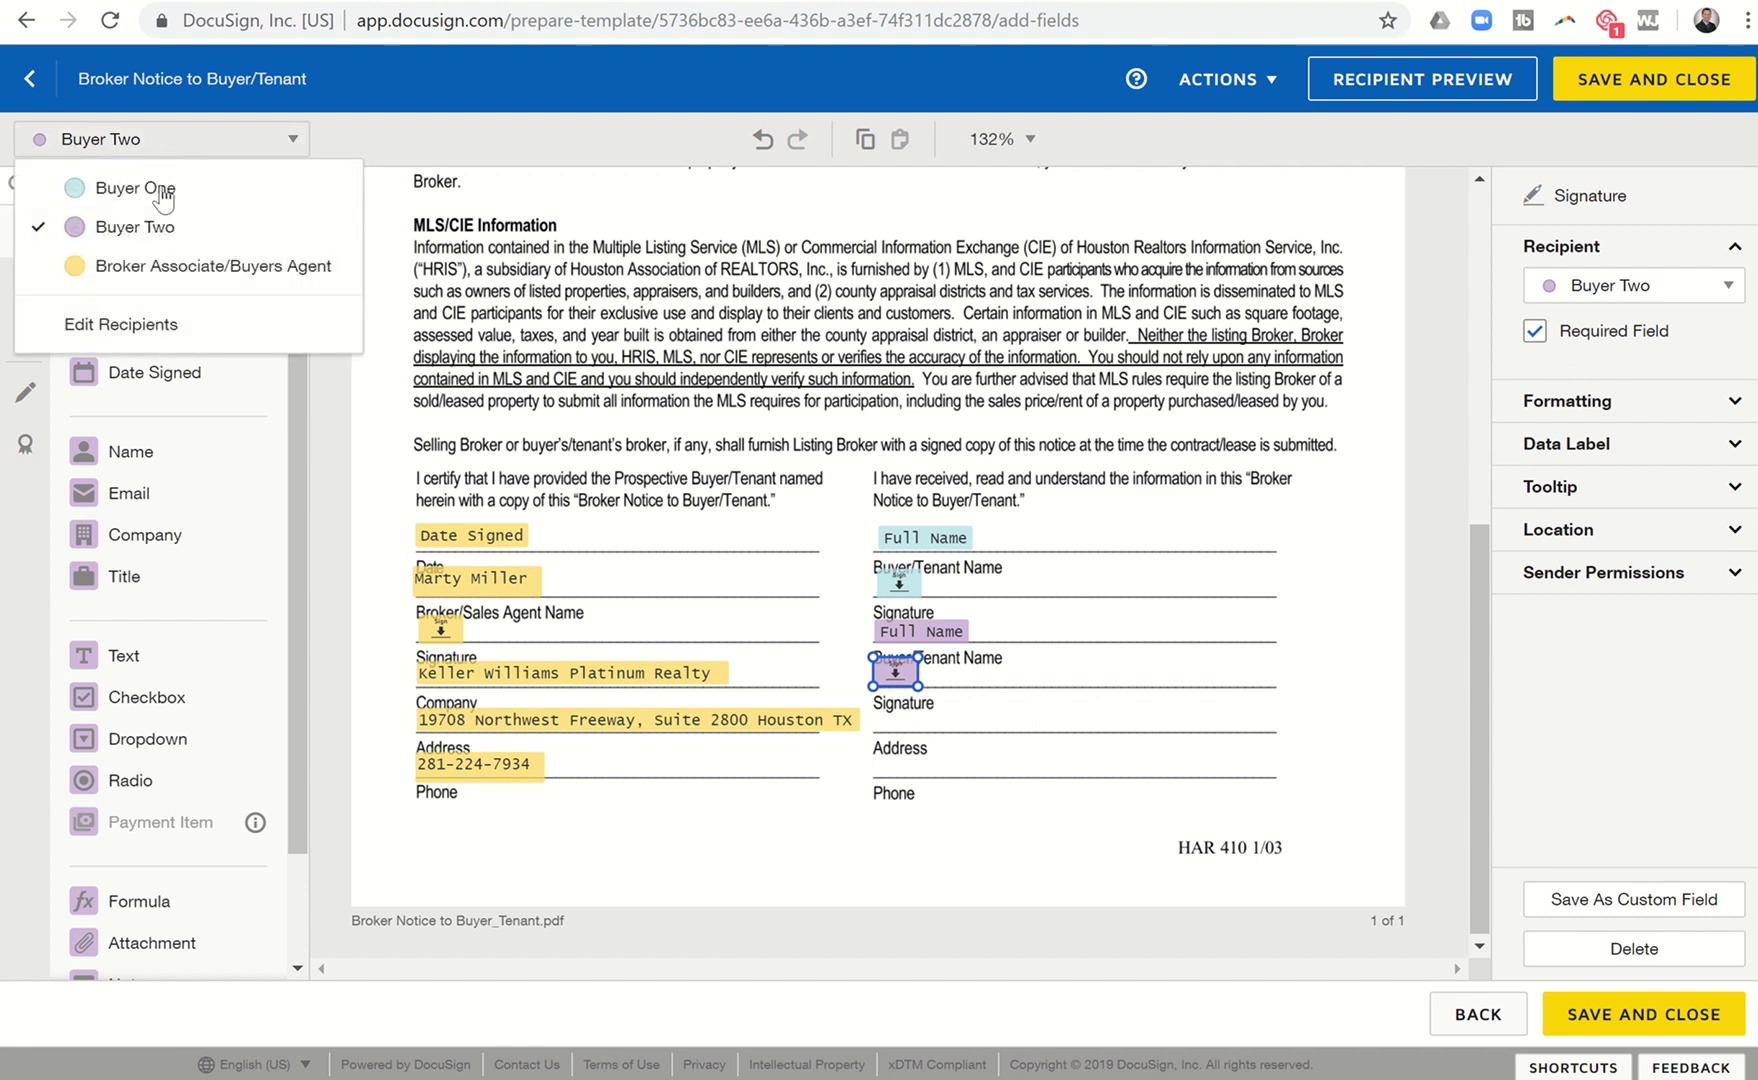
pyautogui.click(158, 268)
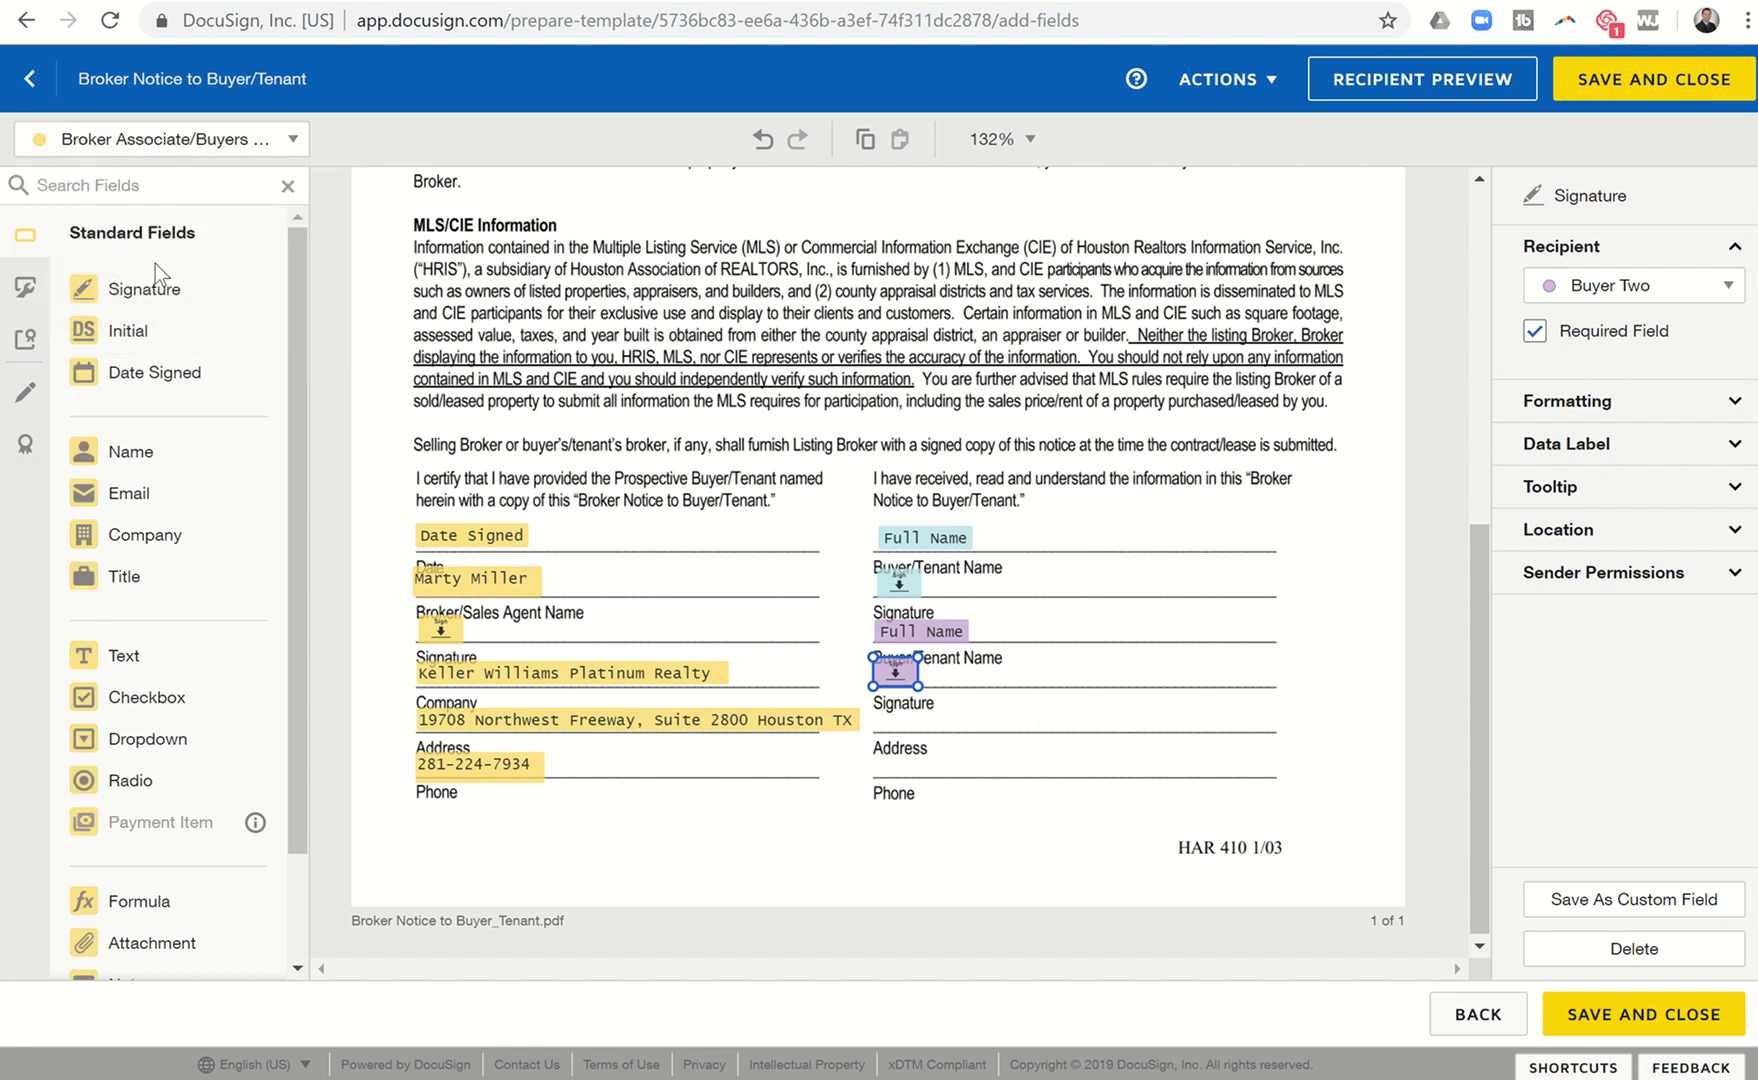
pyautogui.moveTo(145, 662)
pyautogui.mouseDown()
pyautogui.moveTo(580, 650)
pyautogui.moveTo(700, 660)
pyautogui.moveTo(882, 719)
pyautogui.mouseUp()
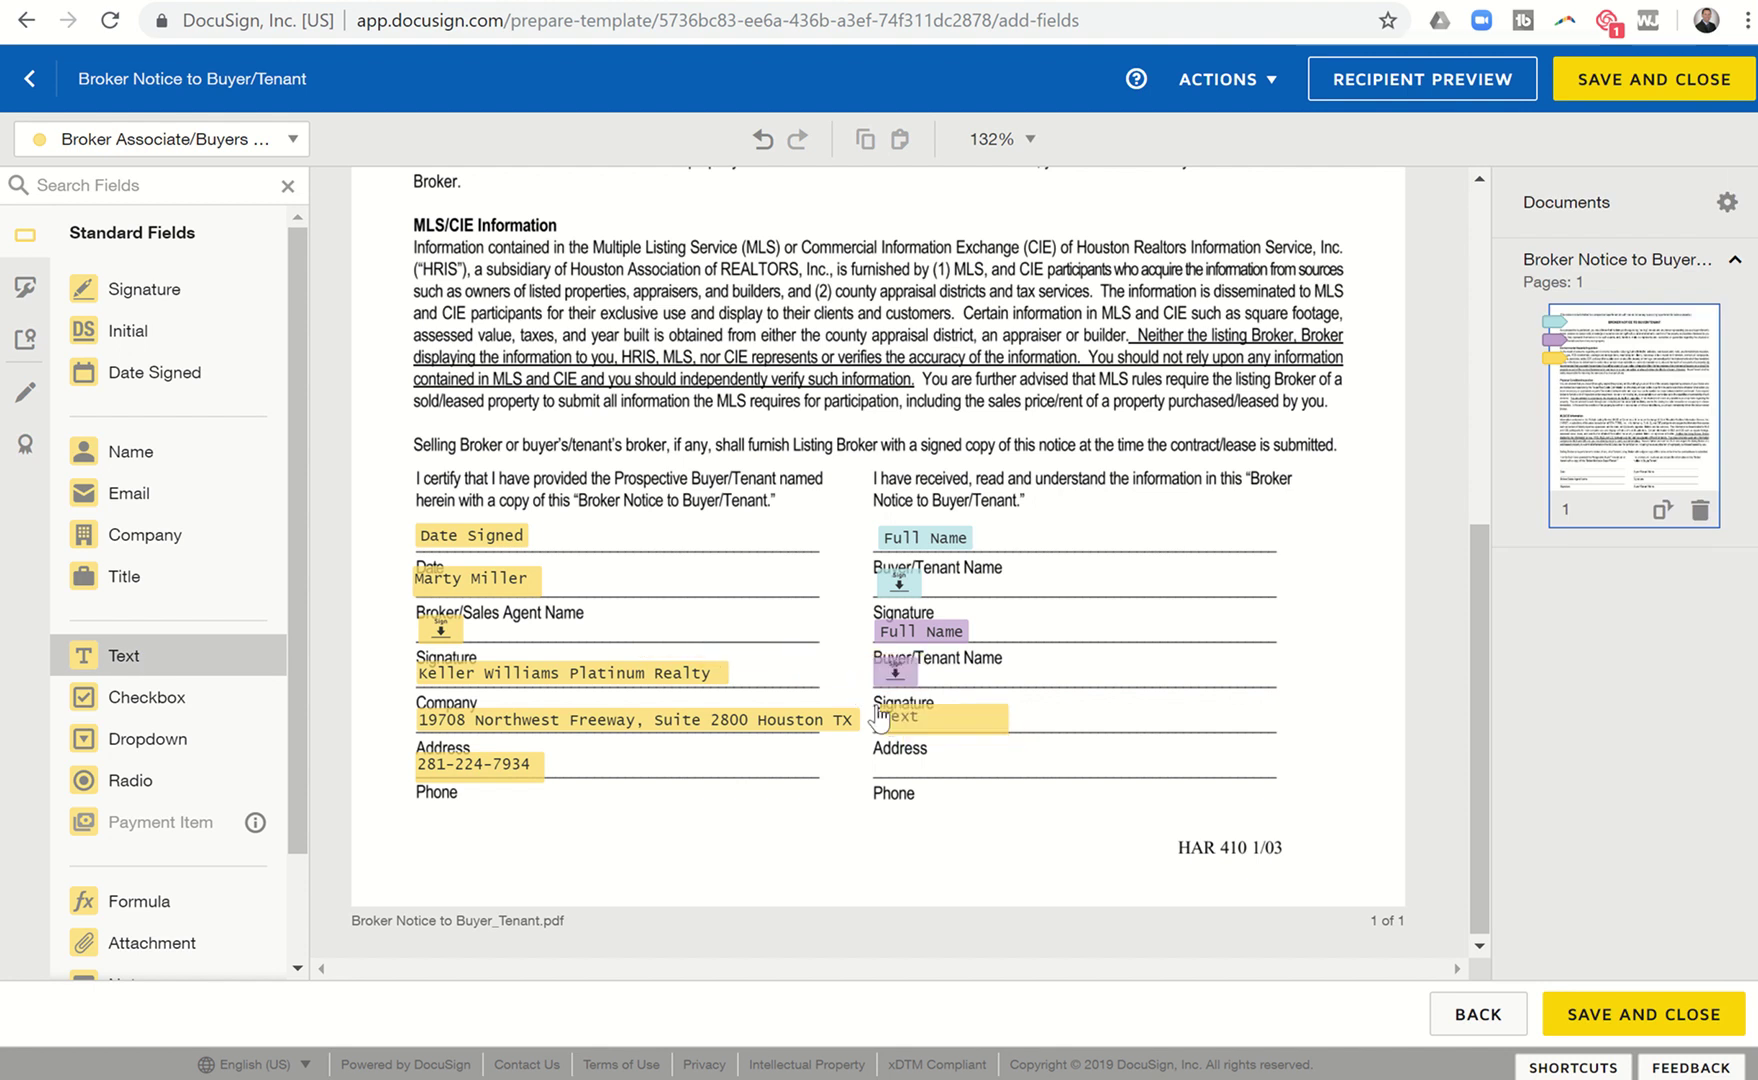
pyautogui.click(876, 714)
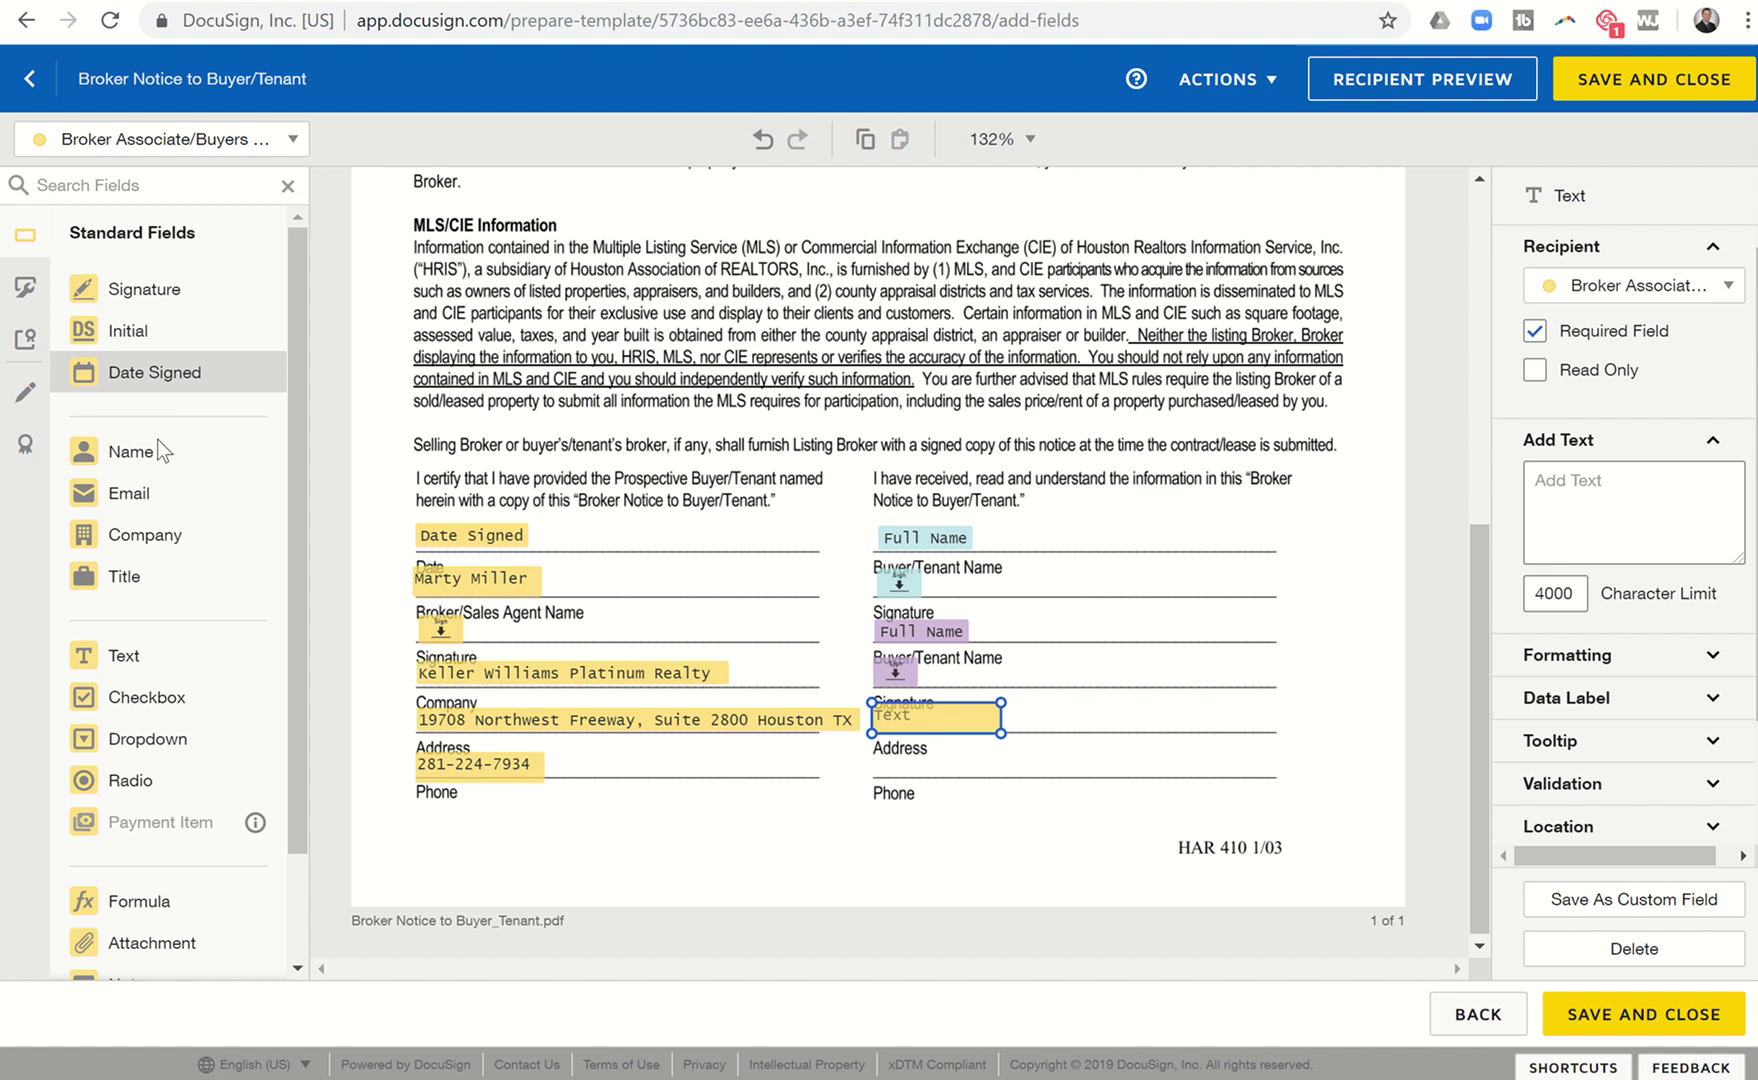
pyautogui.moveTo(137, 657); pyautogui.dragTo(870, 760)
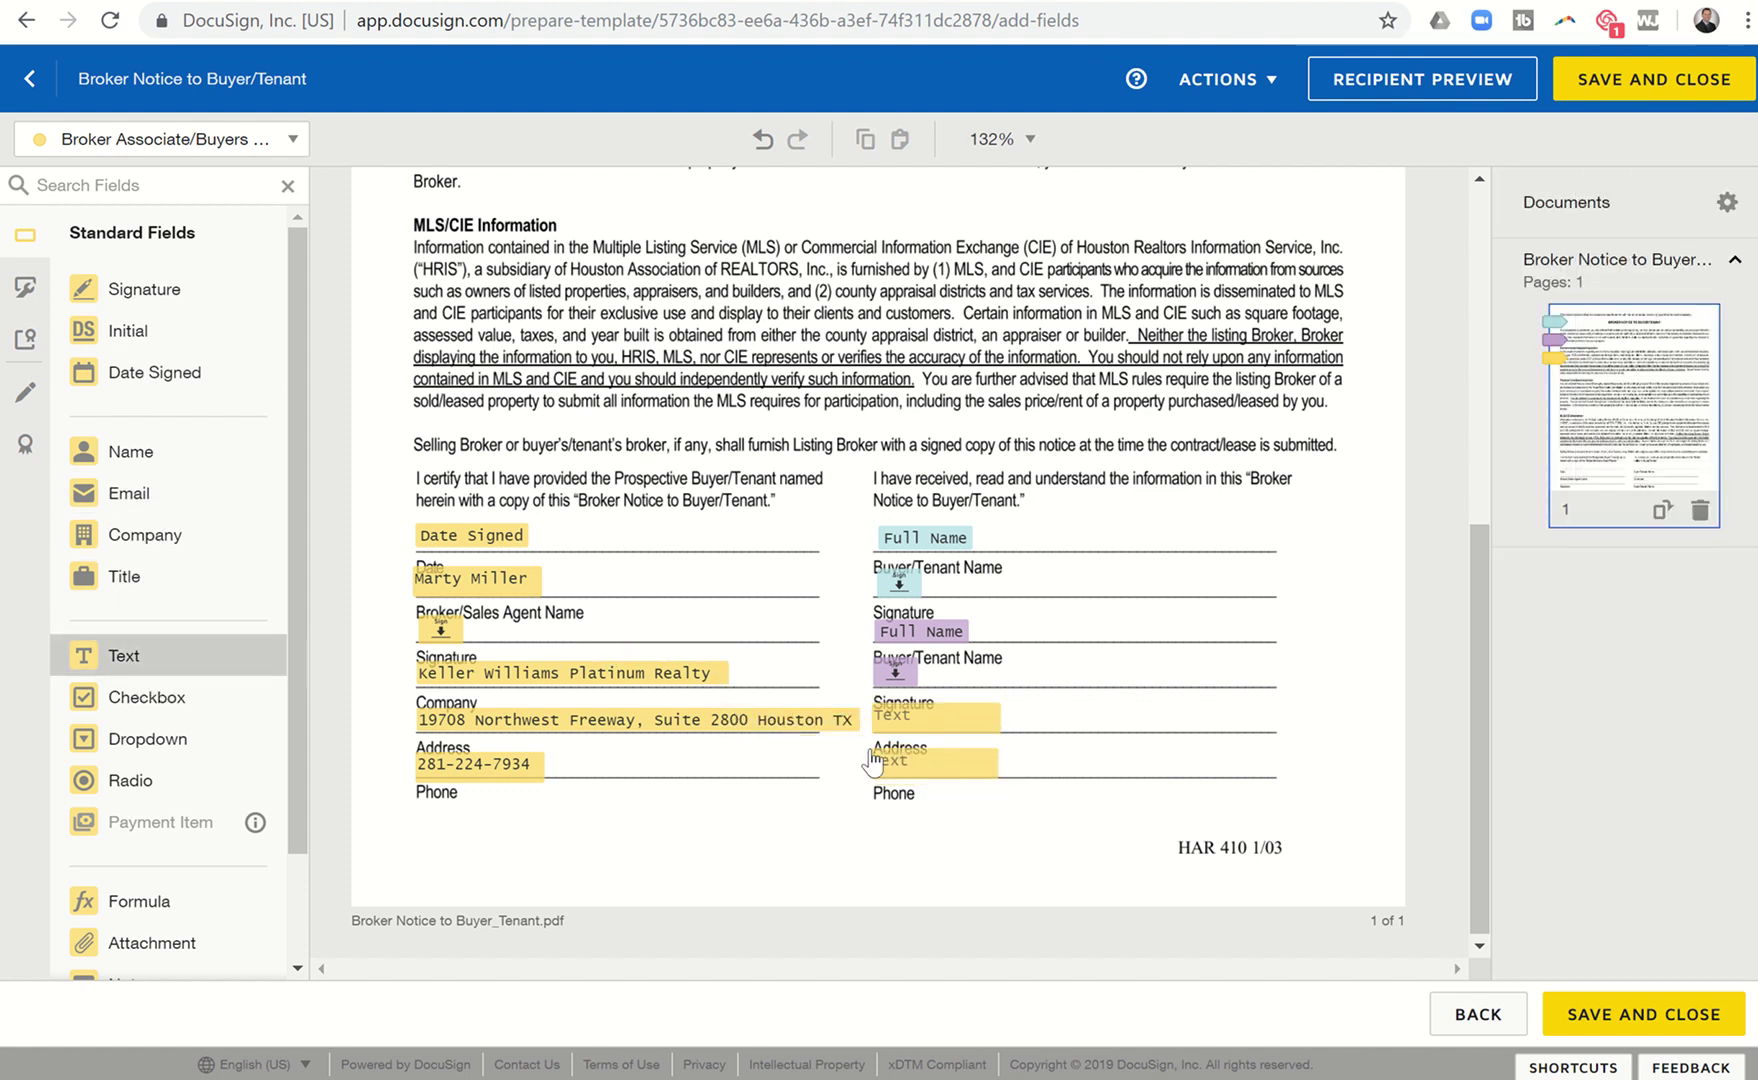
pyautogui.click(877, 760)
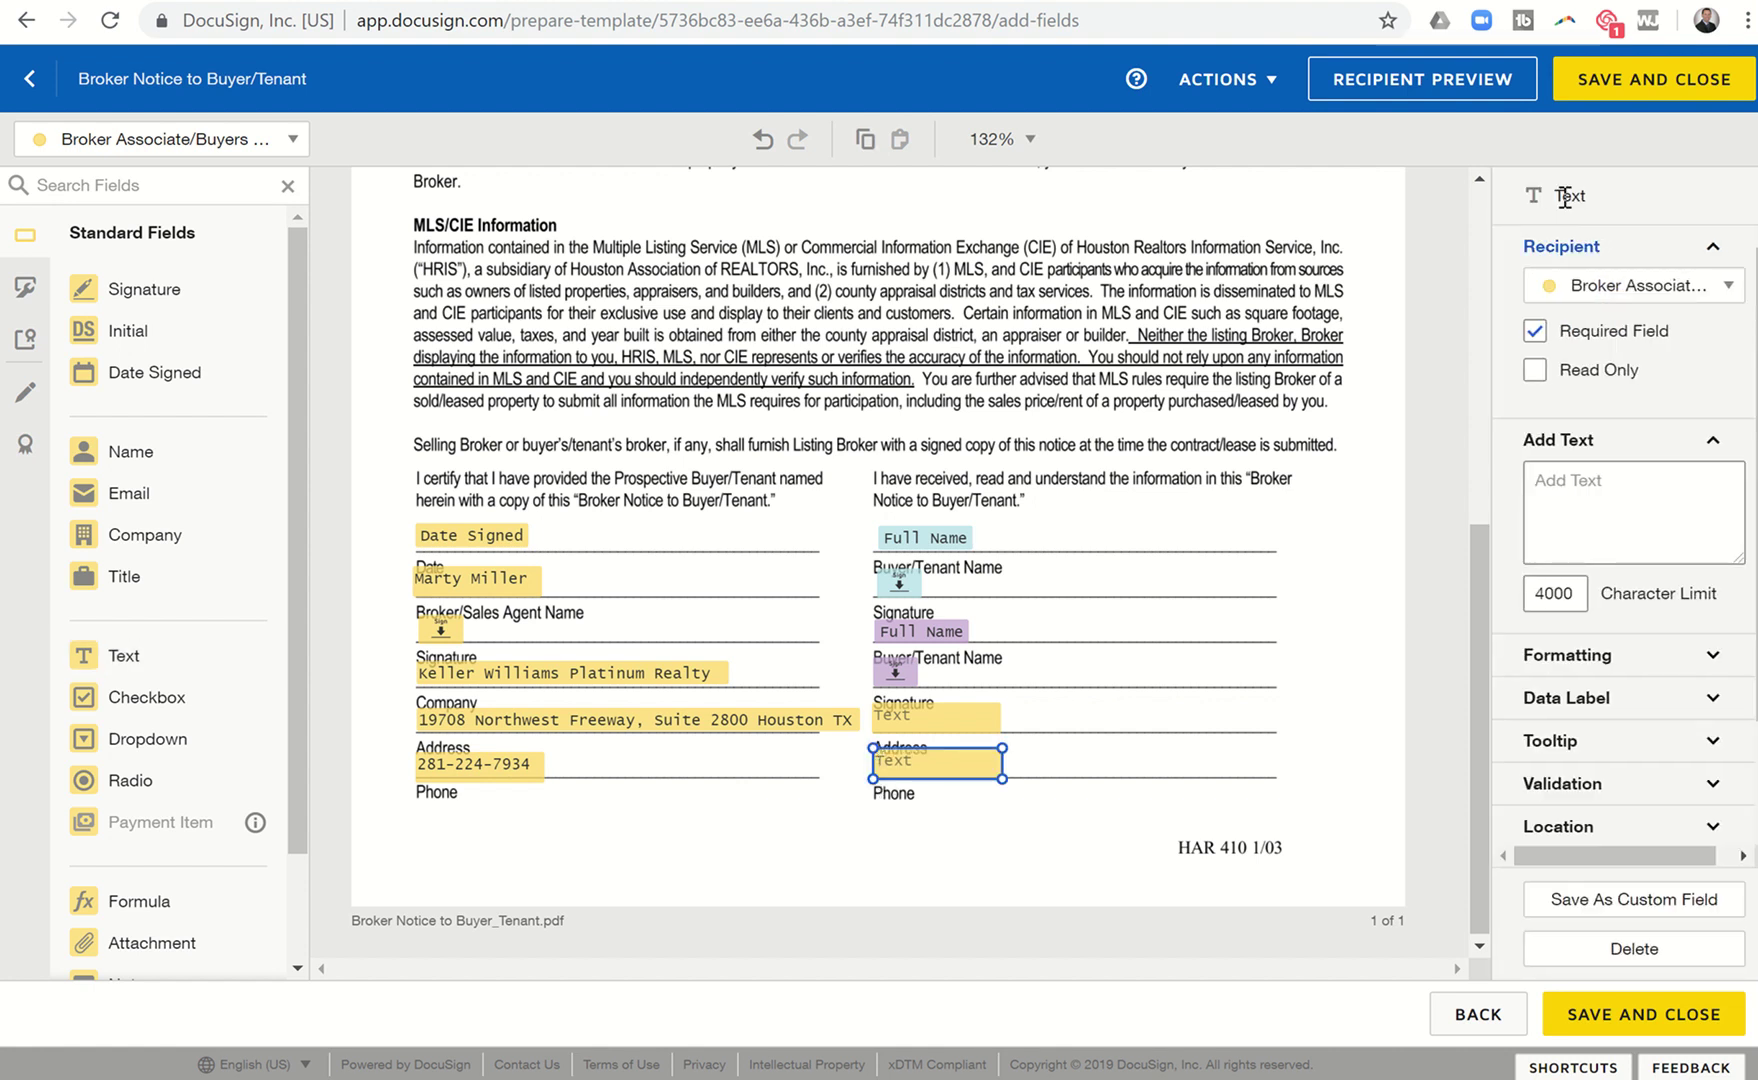
pyautogui.click(1615, 88)
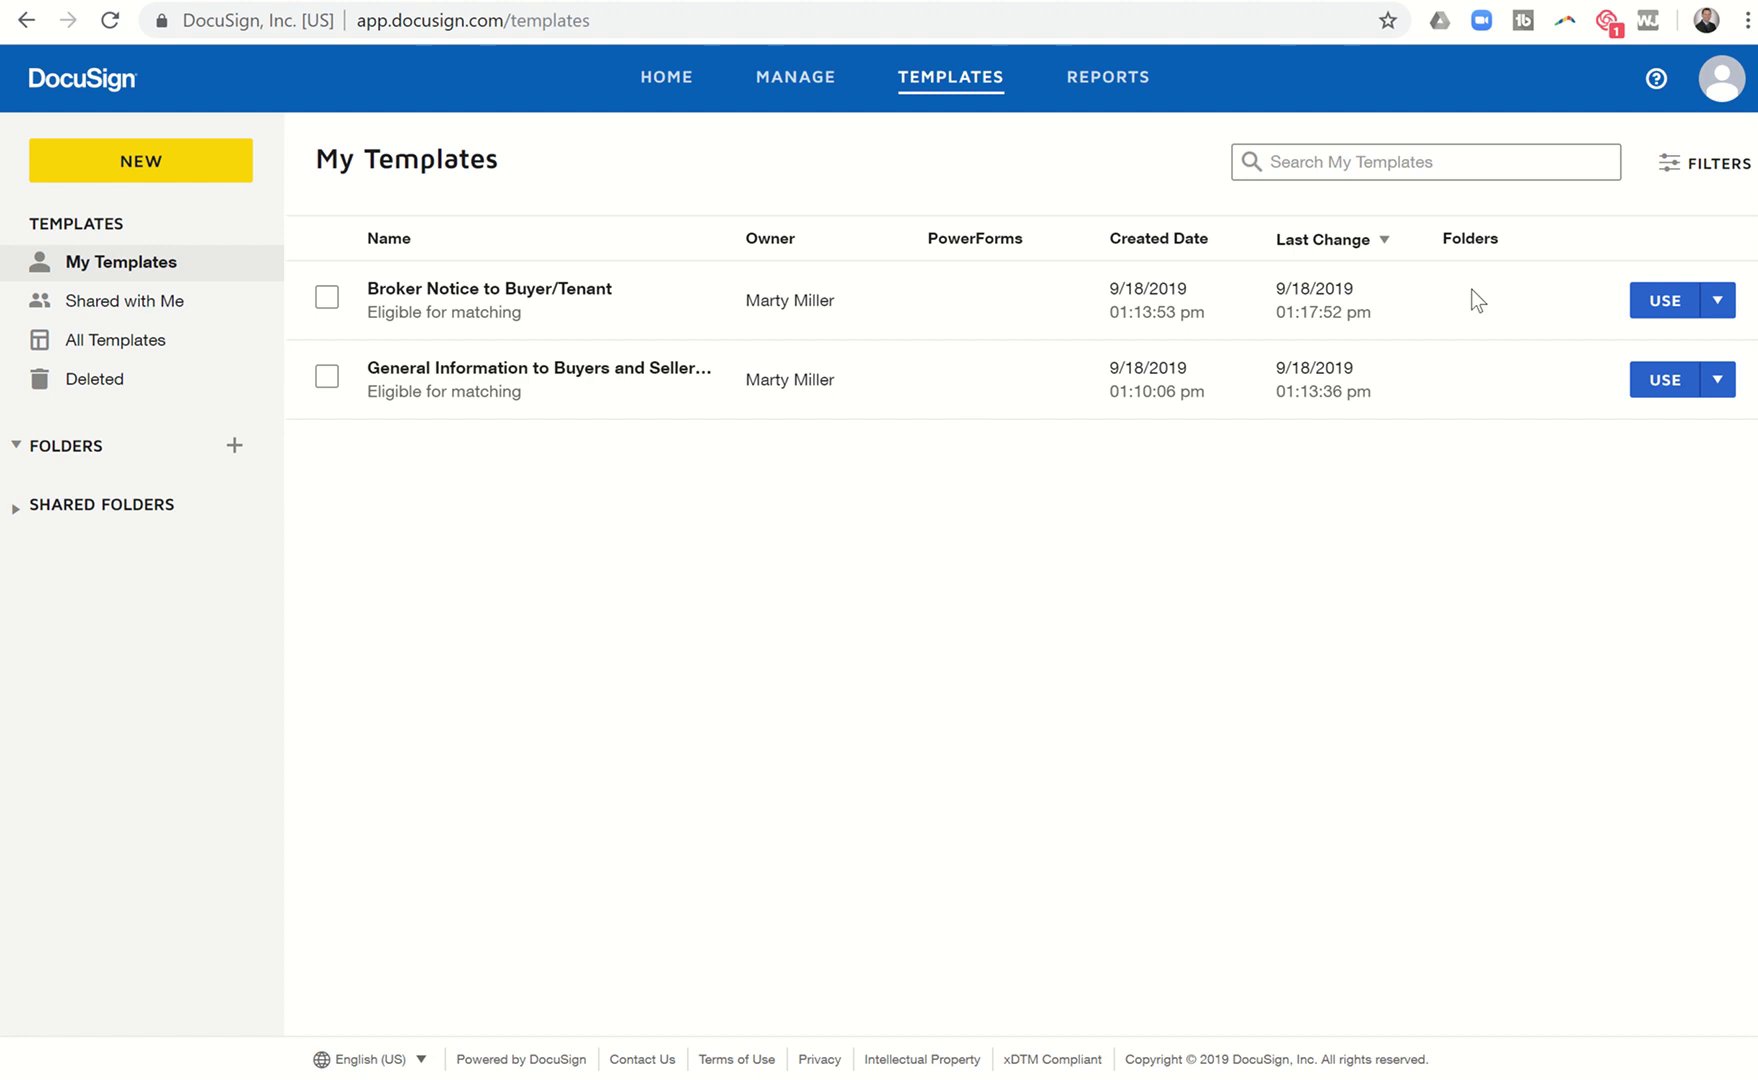
# Switch the account over to DocuSign Rooms from the profile menu.
pyautogui.click(1720, 100)
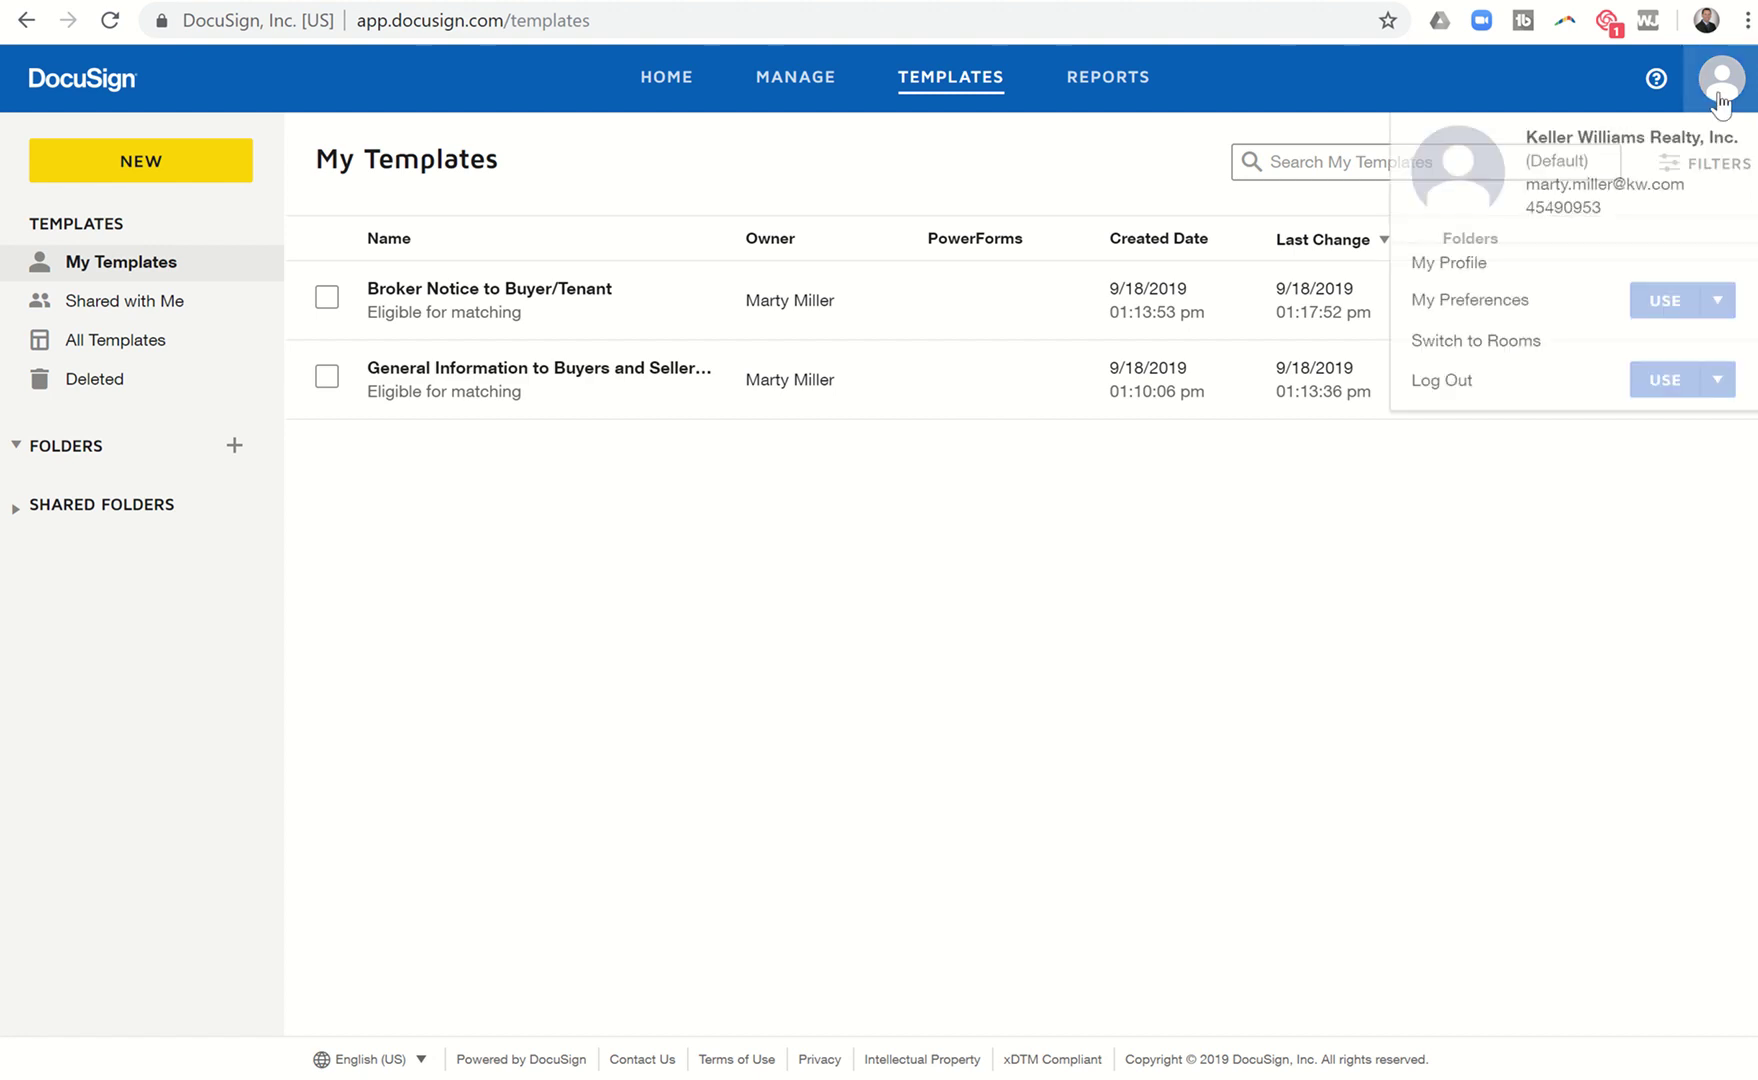
pyautogui.click(1478, 342)
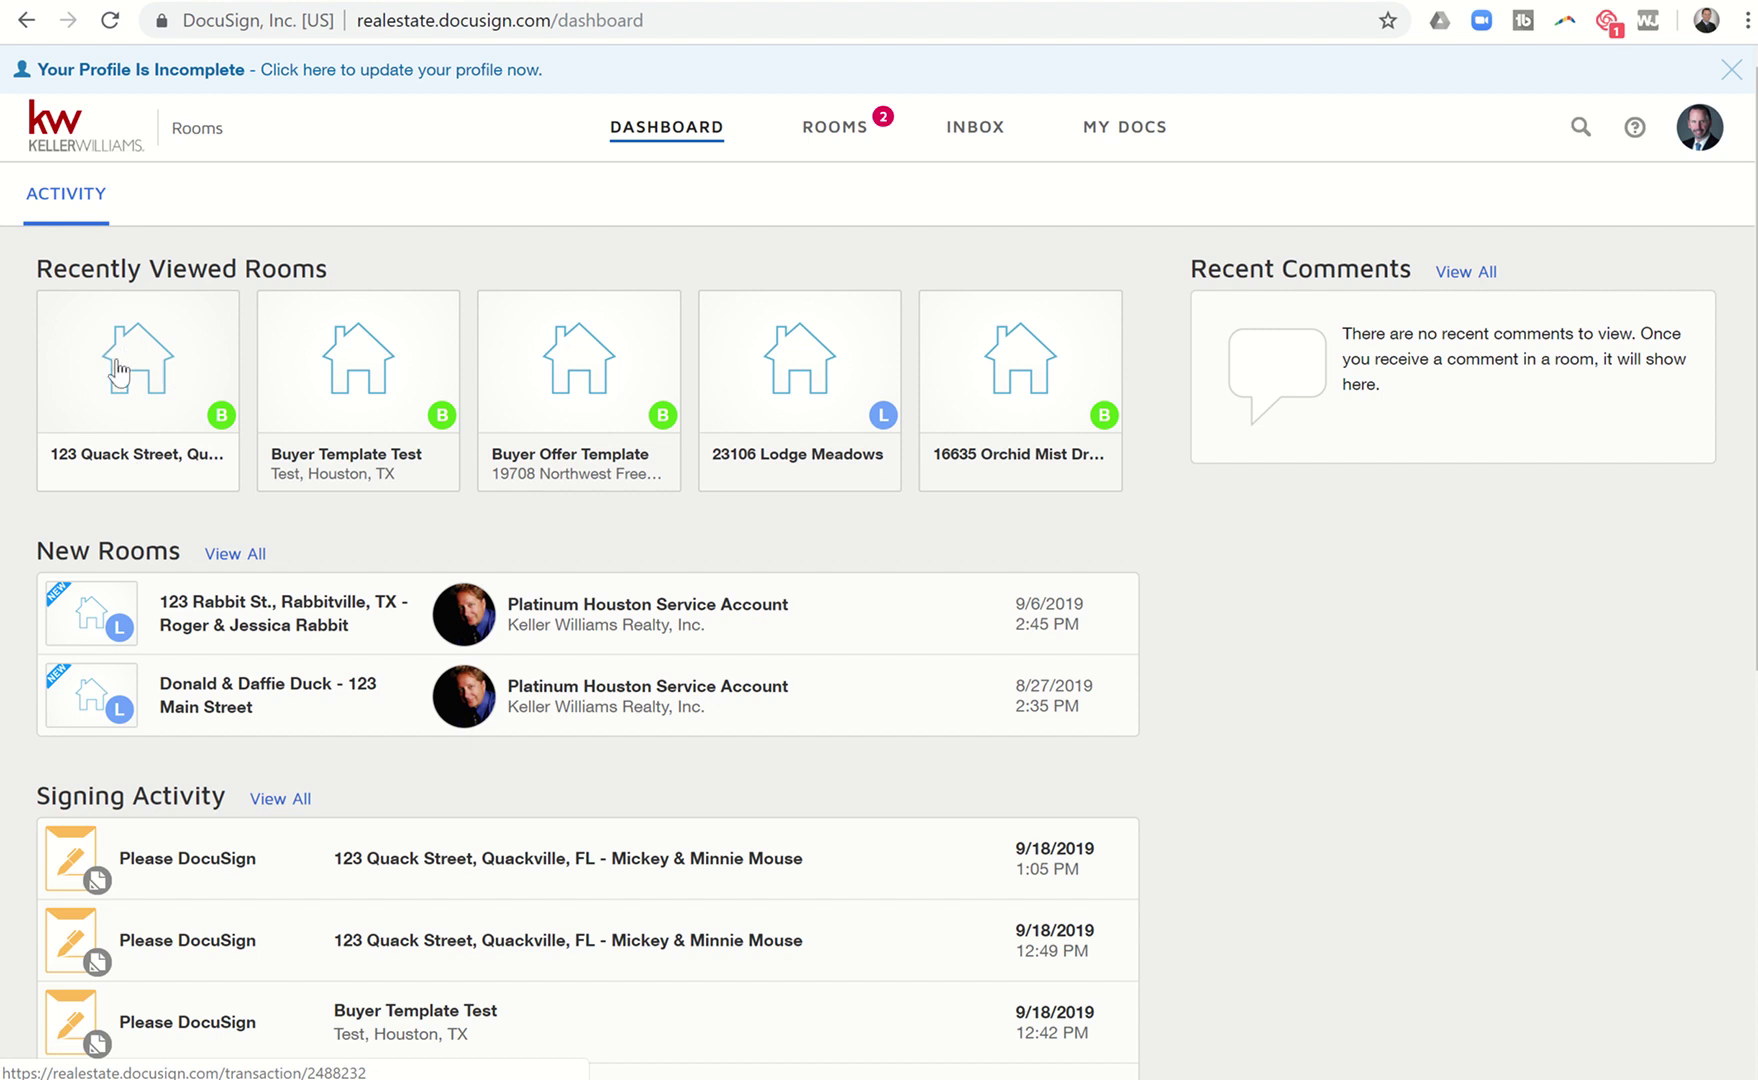
pyautogui.click(118, 370)
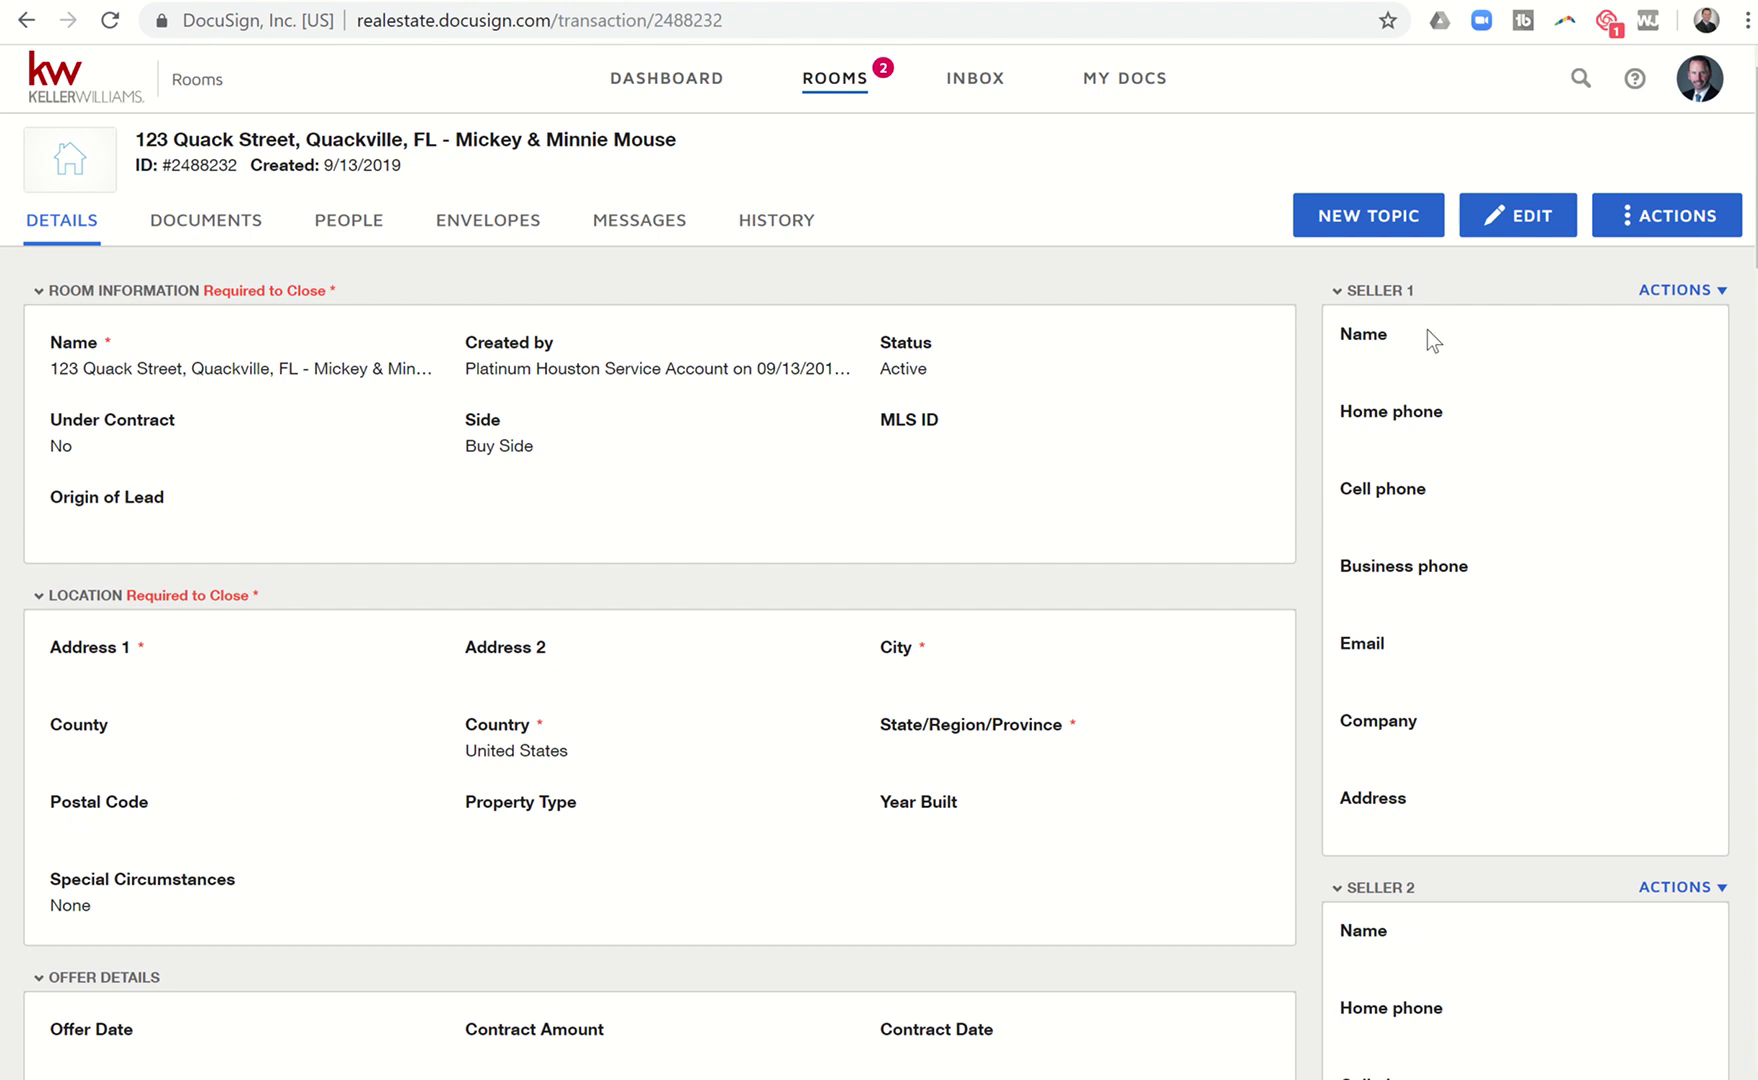
pyautogui.click(1520, 250)
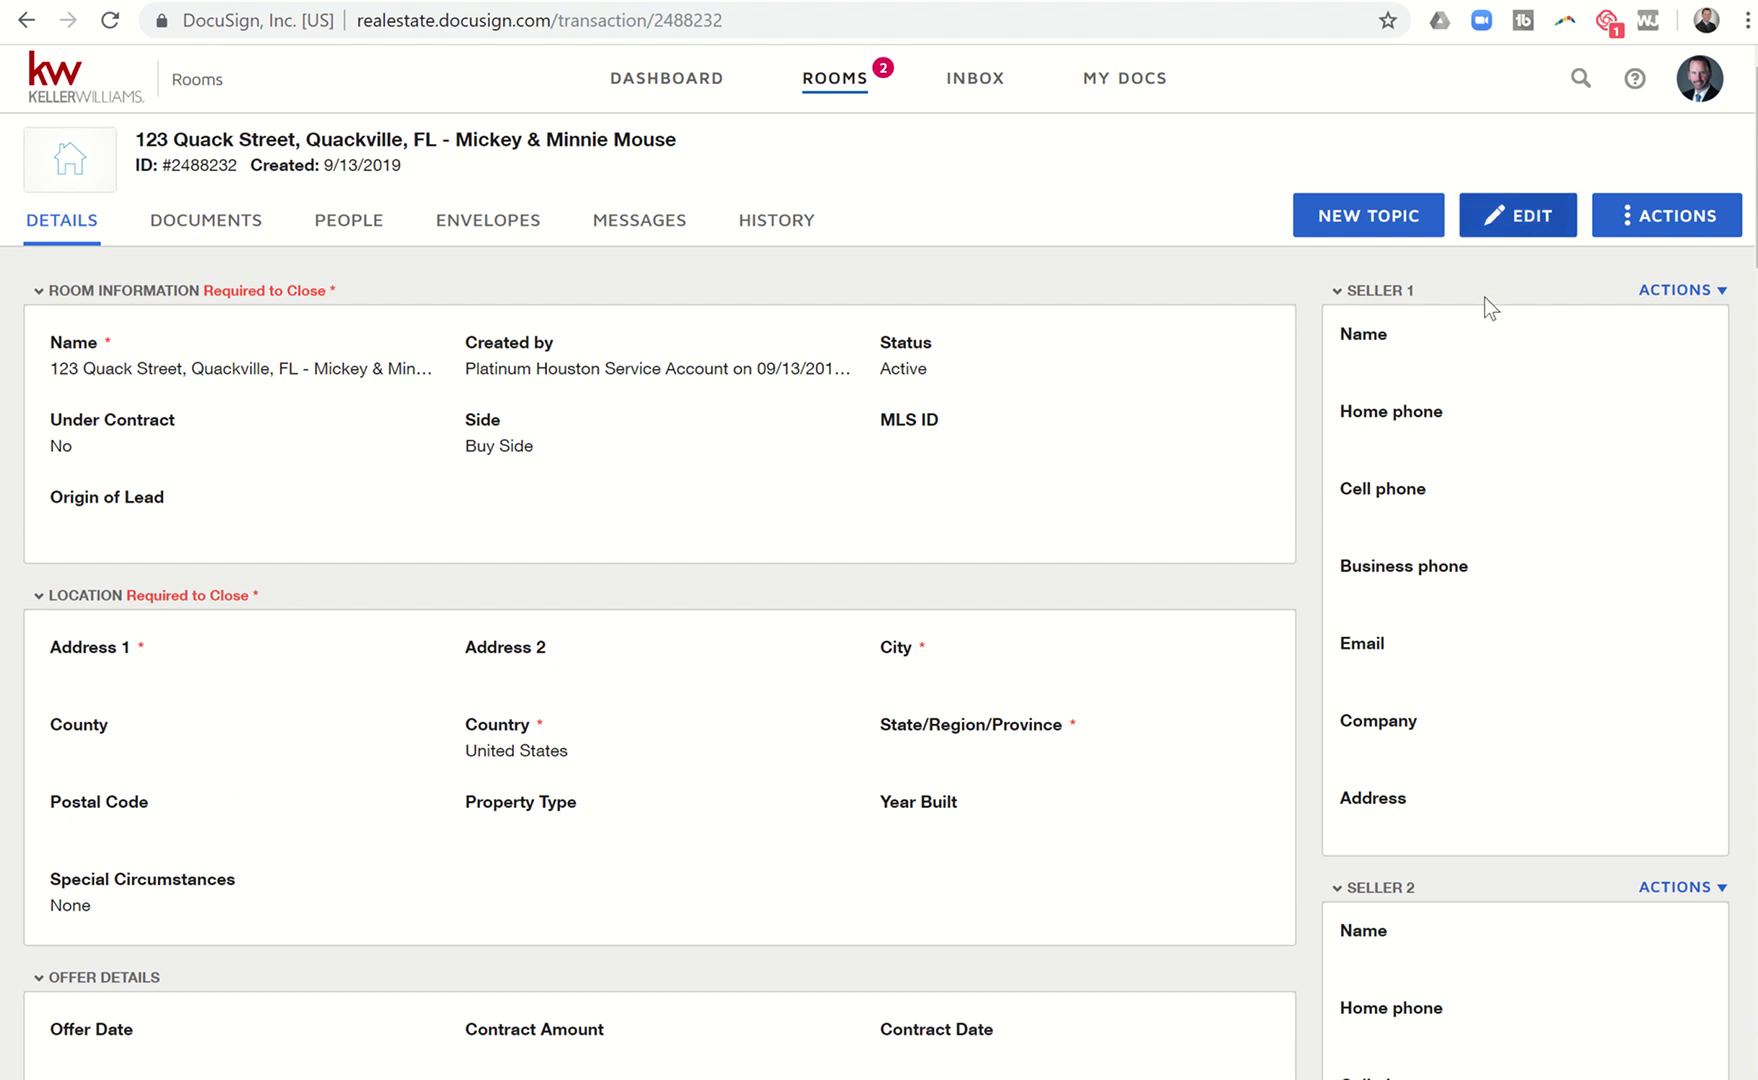
pyautogui.scroll(-5, 1390, 487)
pyautogui.scroll(-10, 1390, 487)
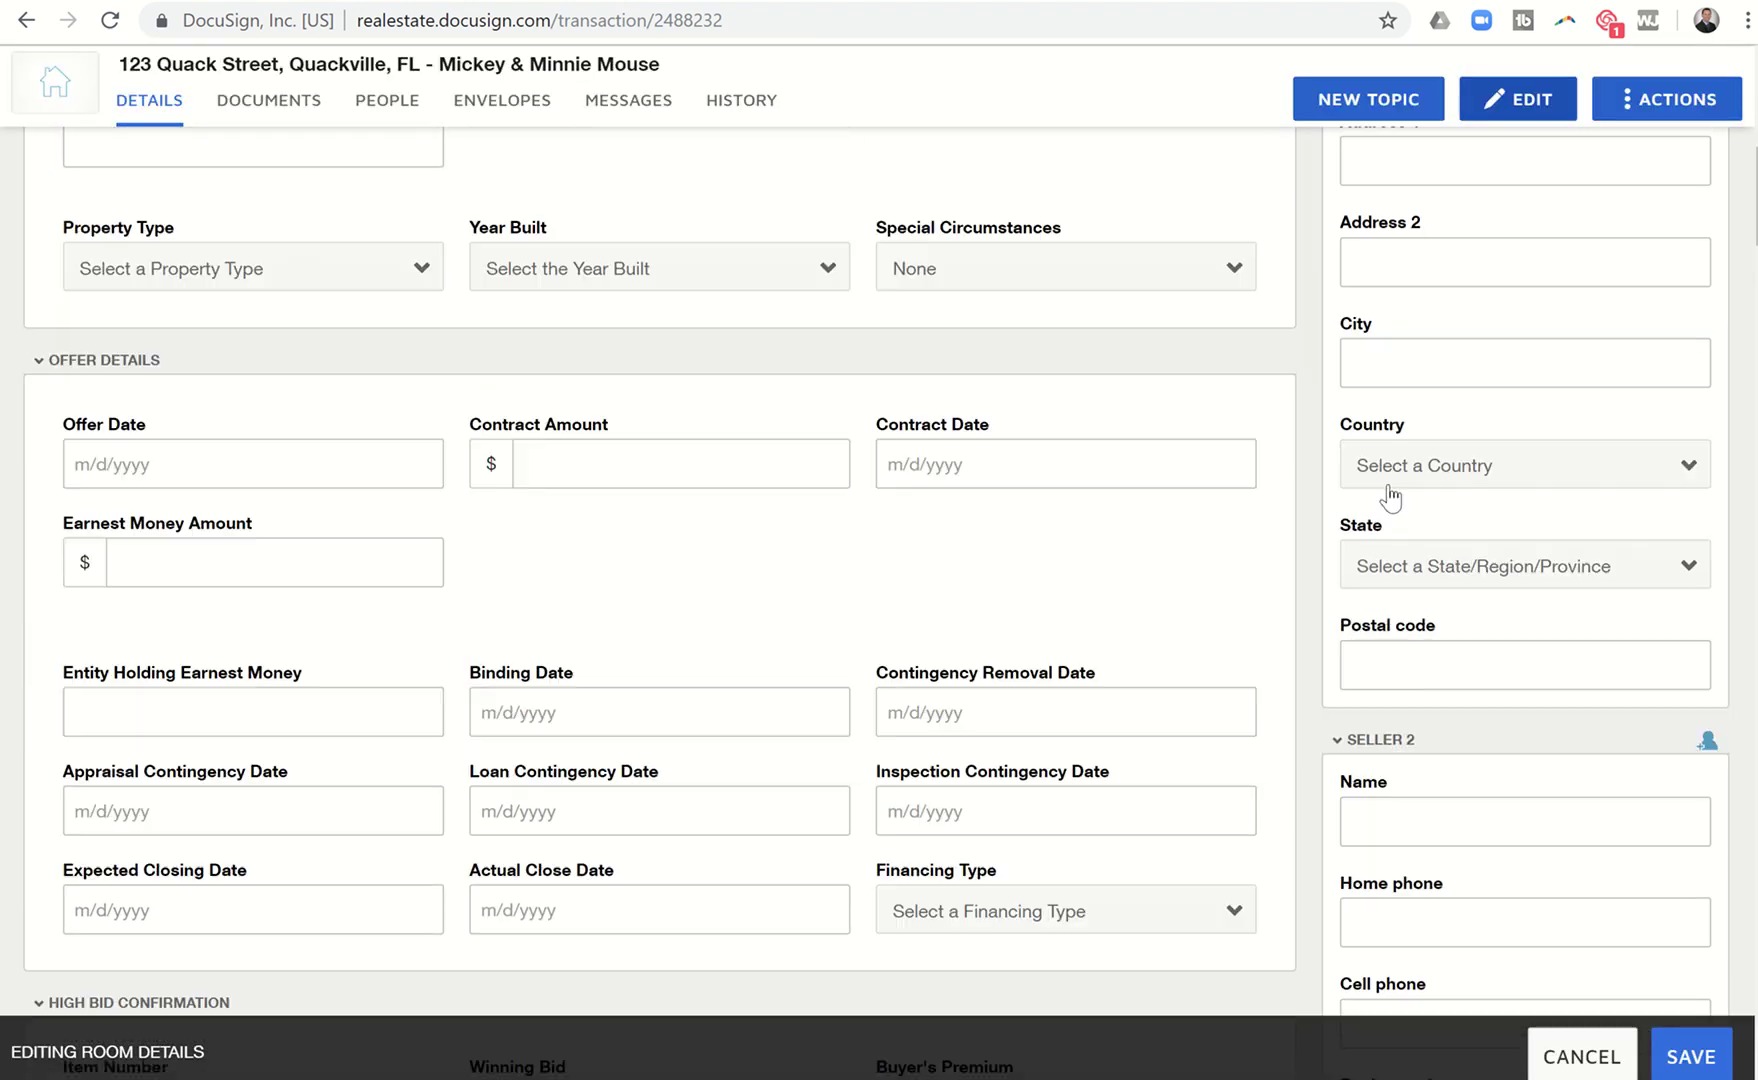
pyautogui.scroll(12, 1390, 485)
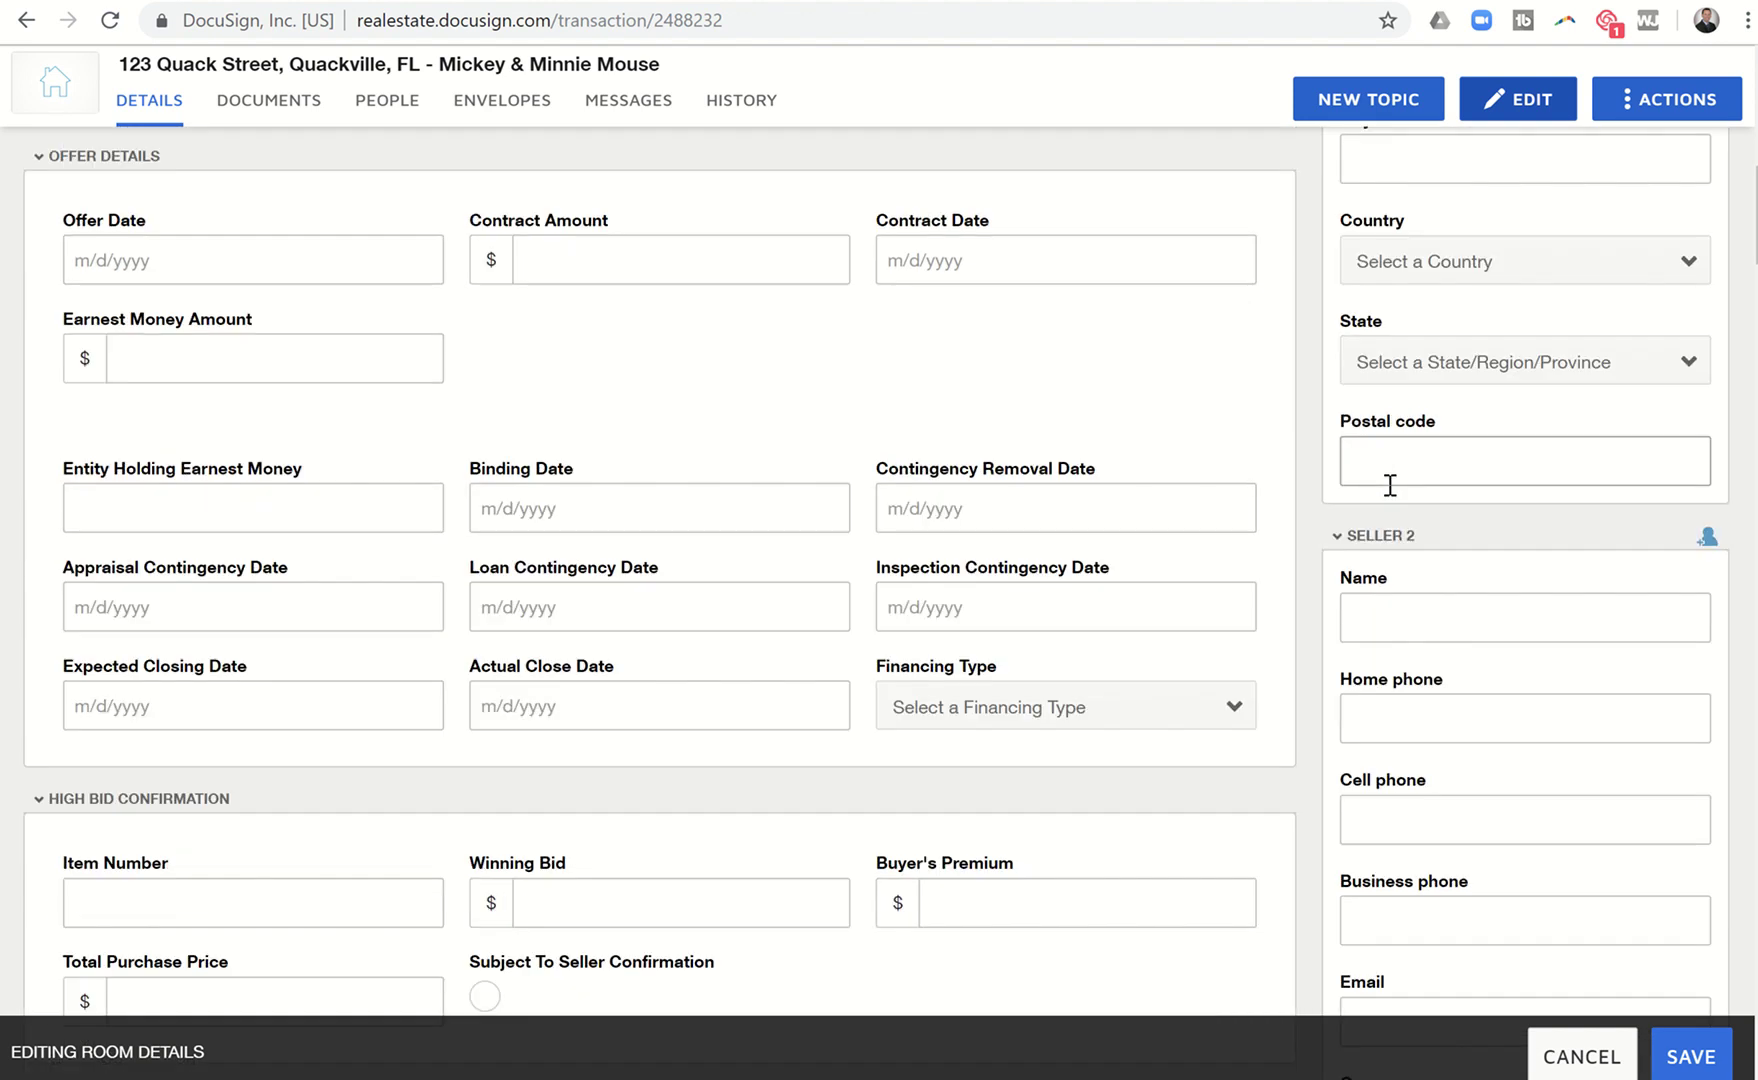
pyautogui.scroll(3, 1389, 485)
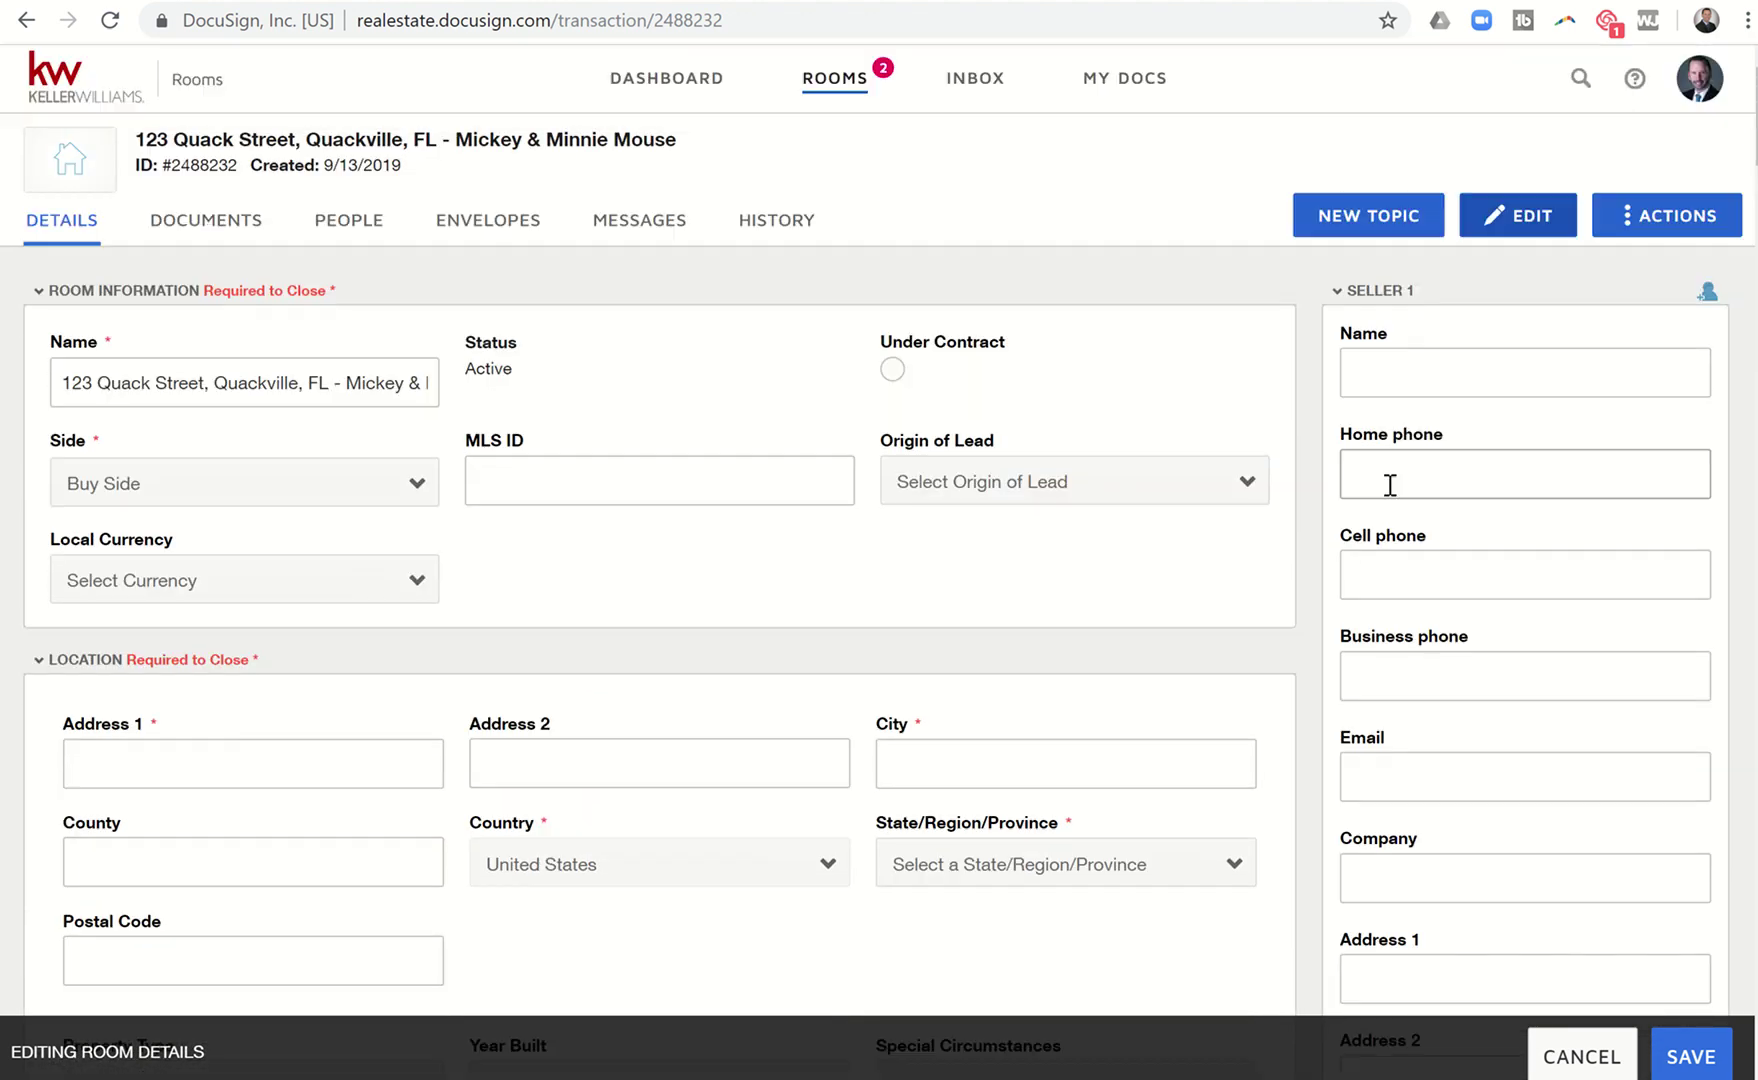
pyautogui.scroll(-12, 1389, 485)
pyautogui.scroll(-15, 1389, 485)
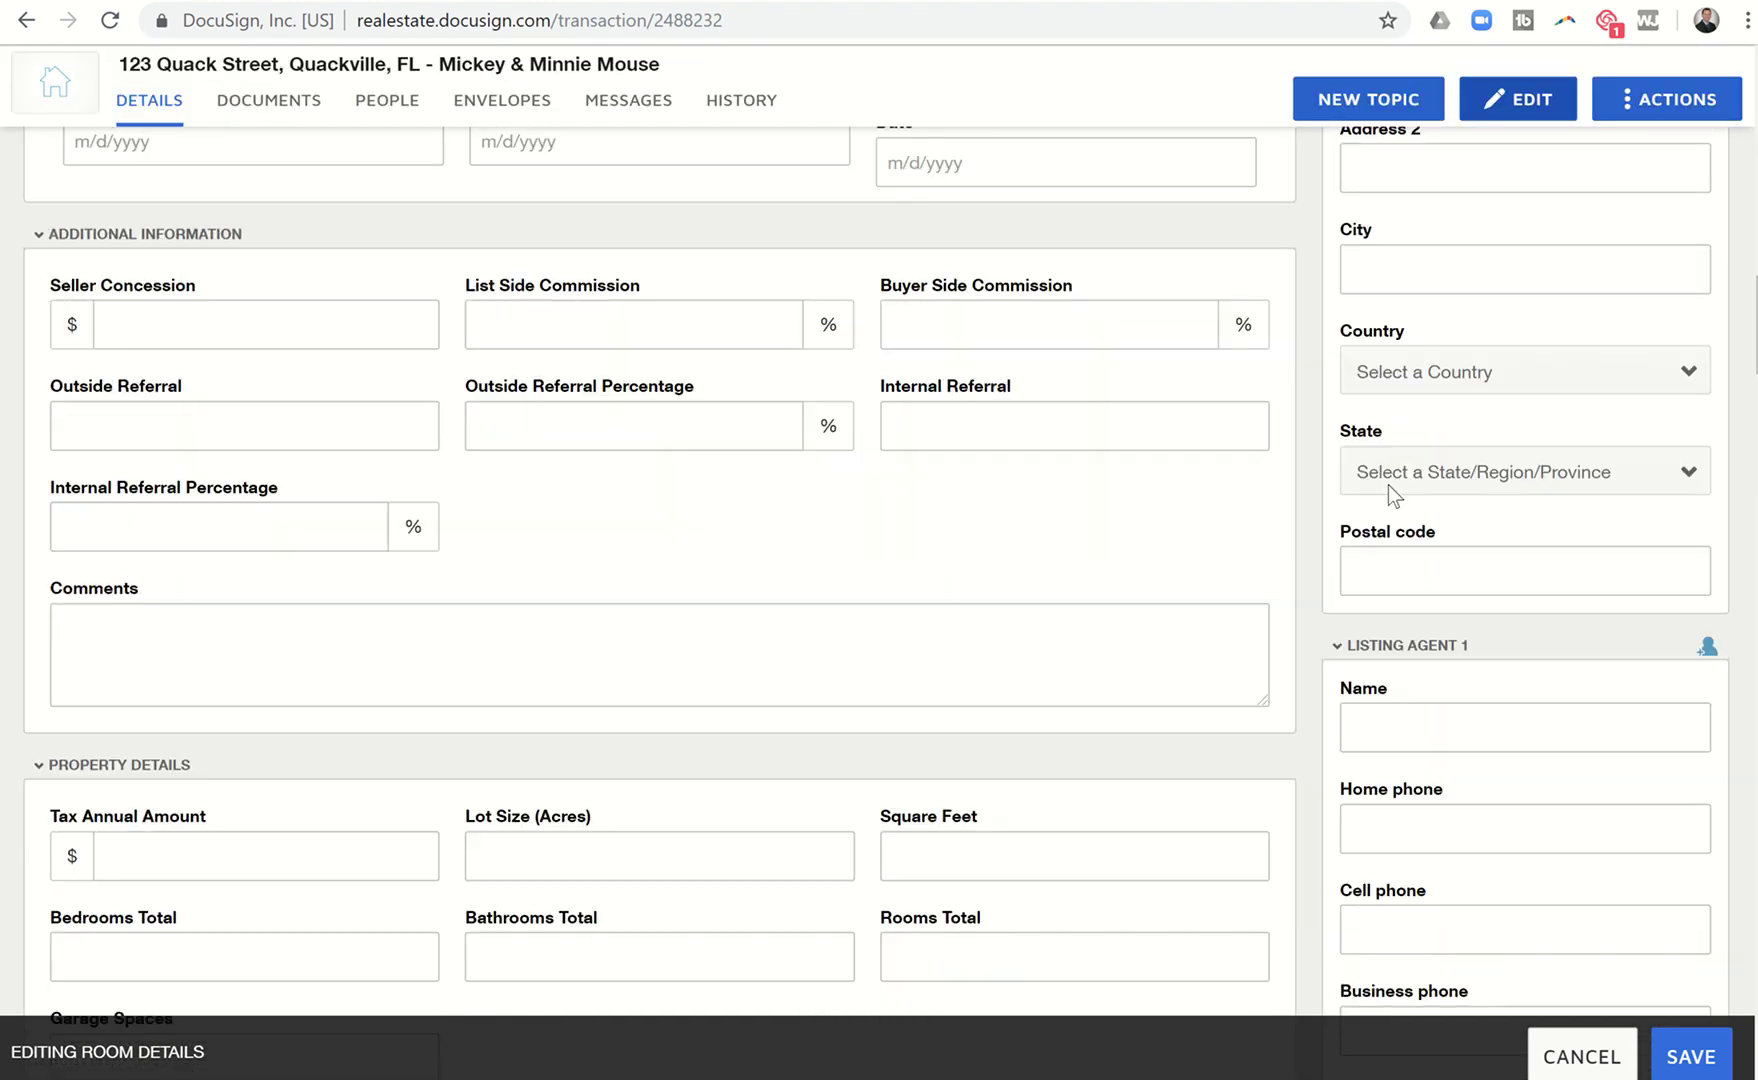
pyautogui.scroll(-14, 1389, 485)
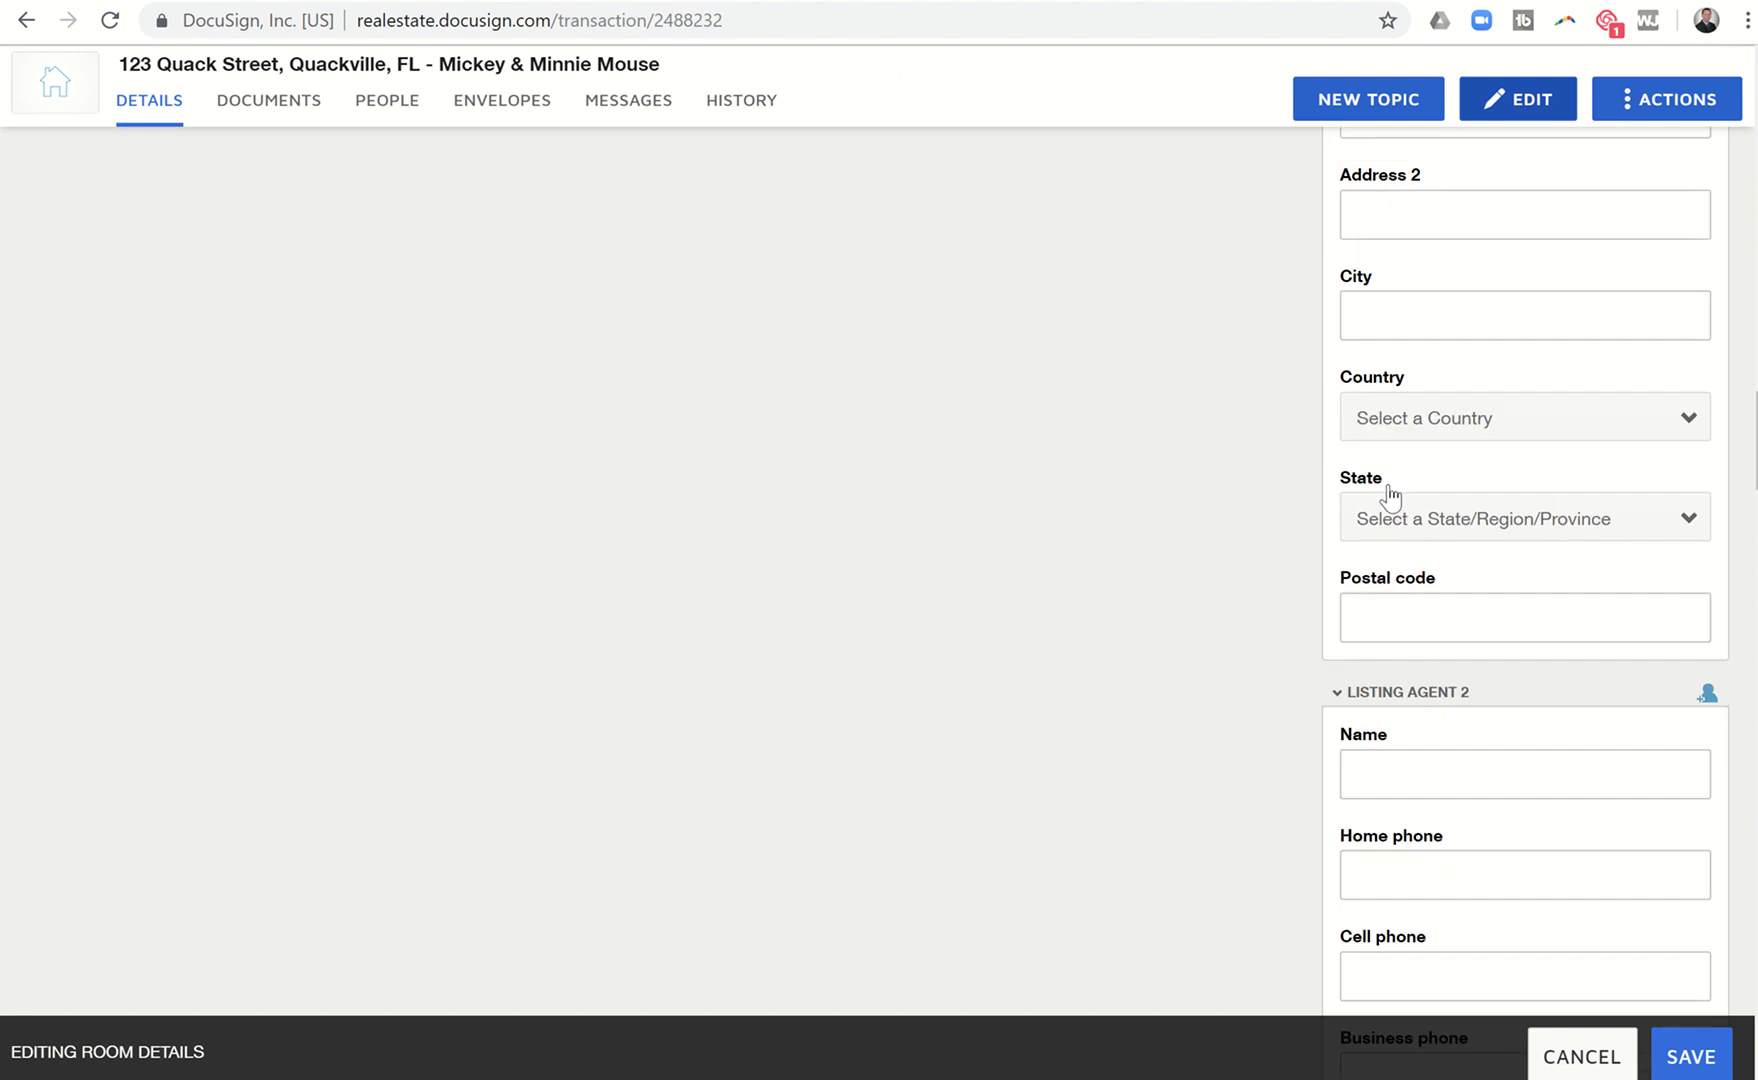
pyautogui.scroll(-3, 1392, 497)
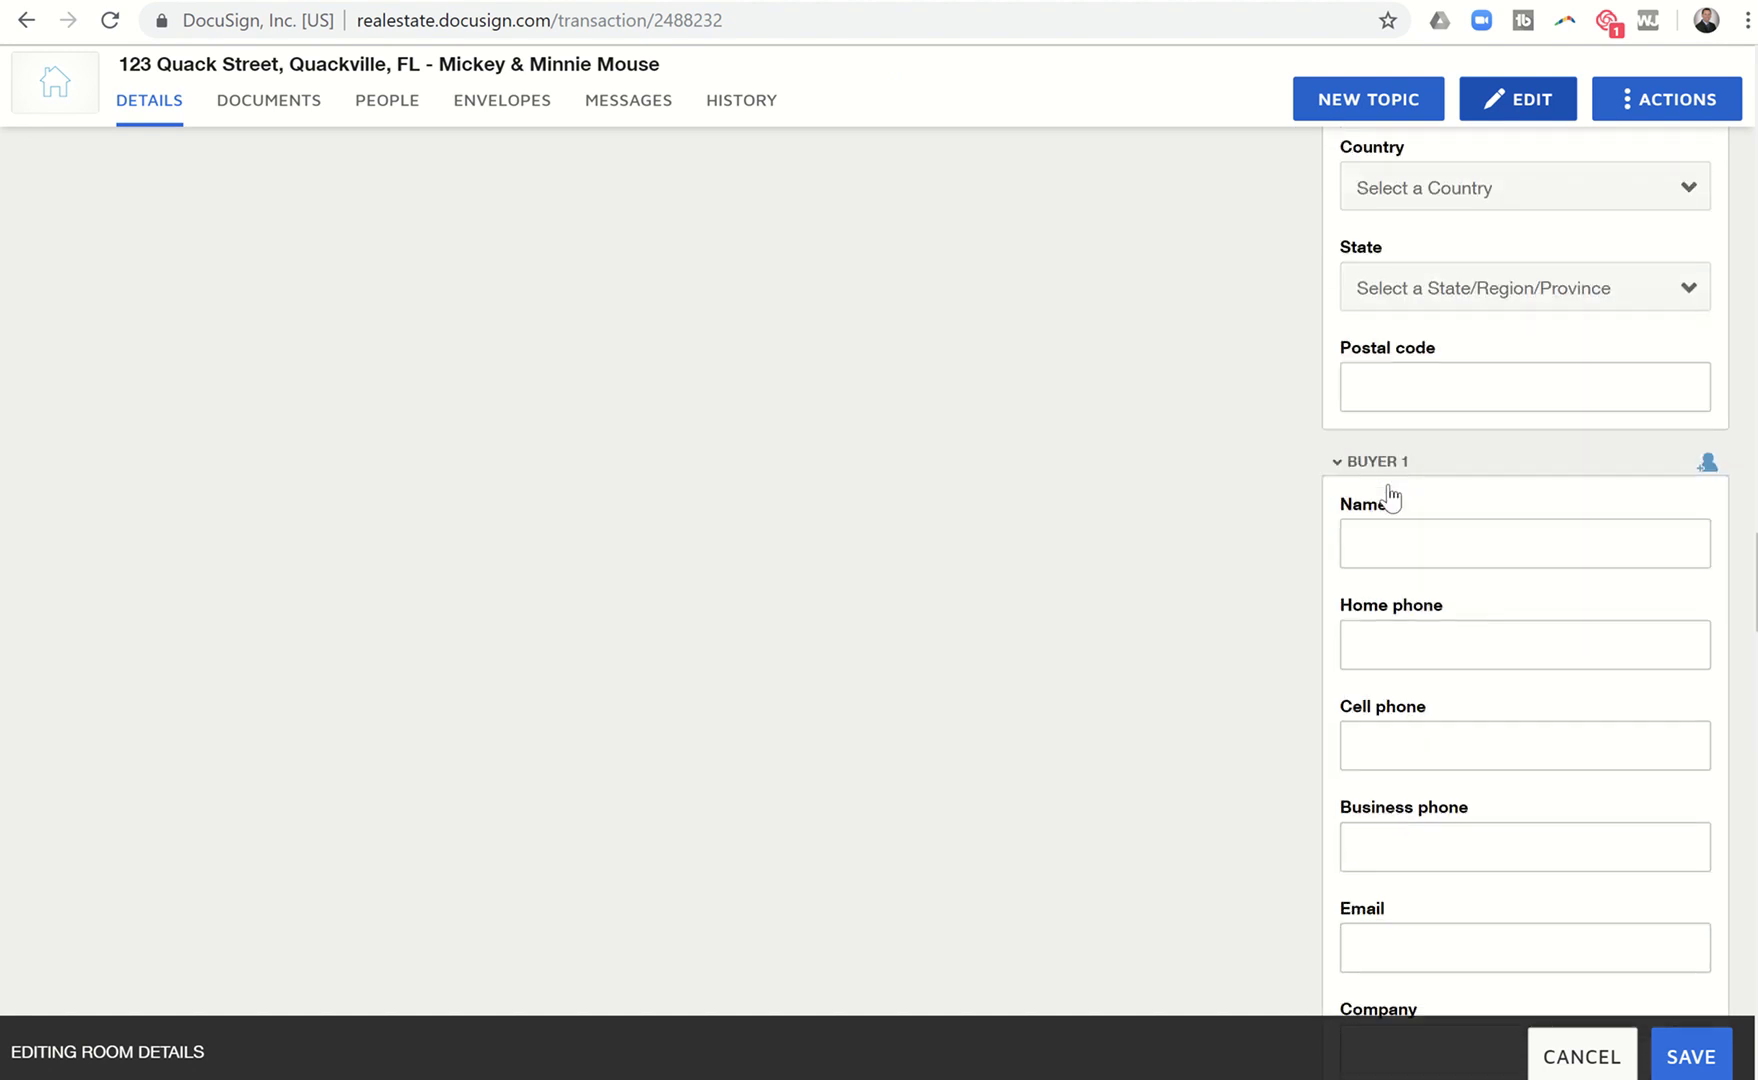
# Enter Buyer 1's full name and e-mail address in the room details.
pyautogui.click(1390, 523)
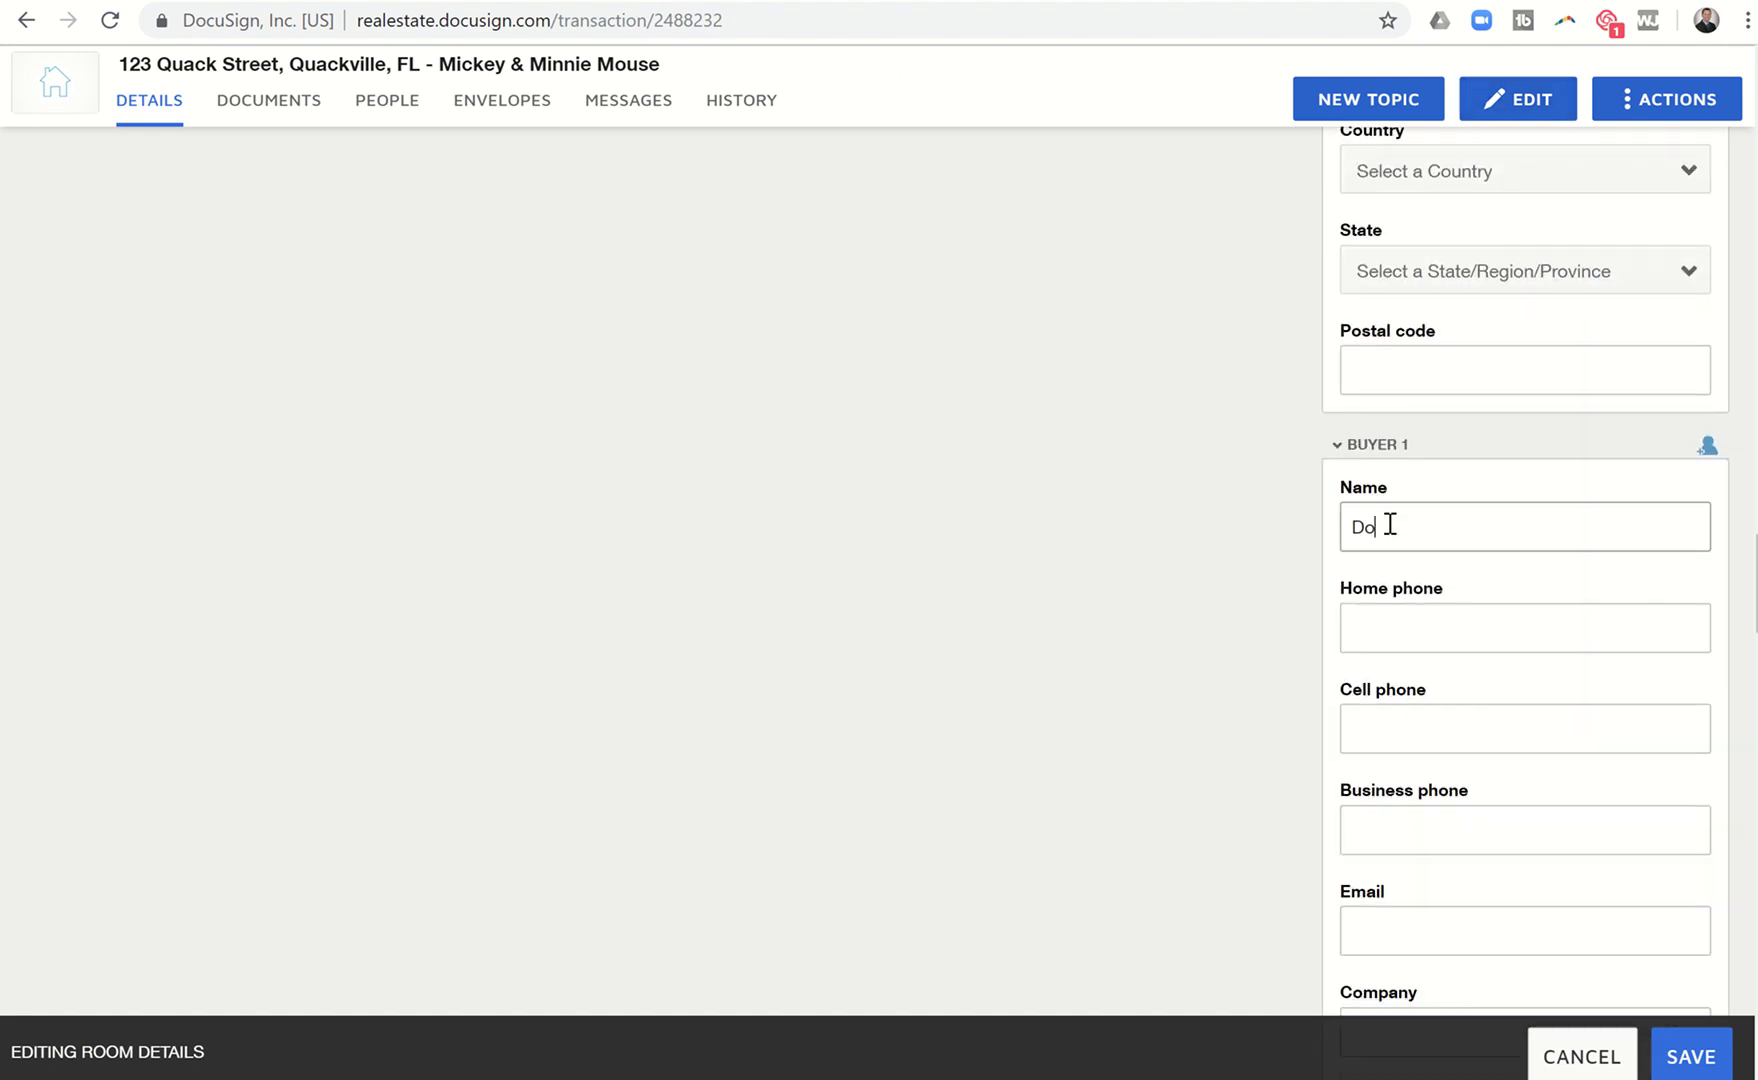
pyautogui.write('nald Duck')
pyautogui.scroll(-2, 1386, 480)
pyautogui.click(1357, 752)
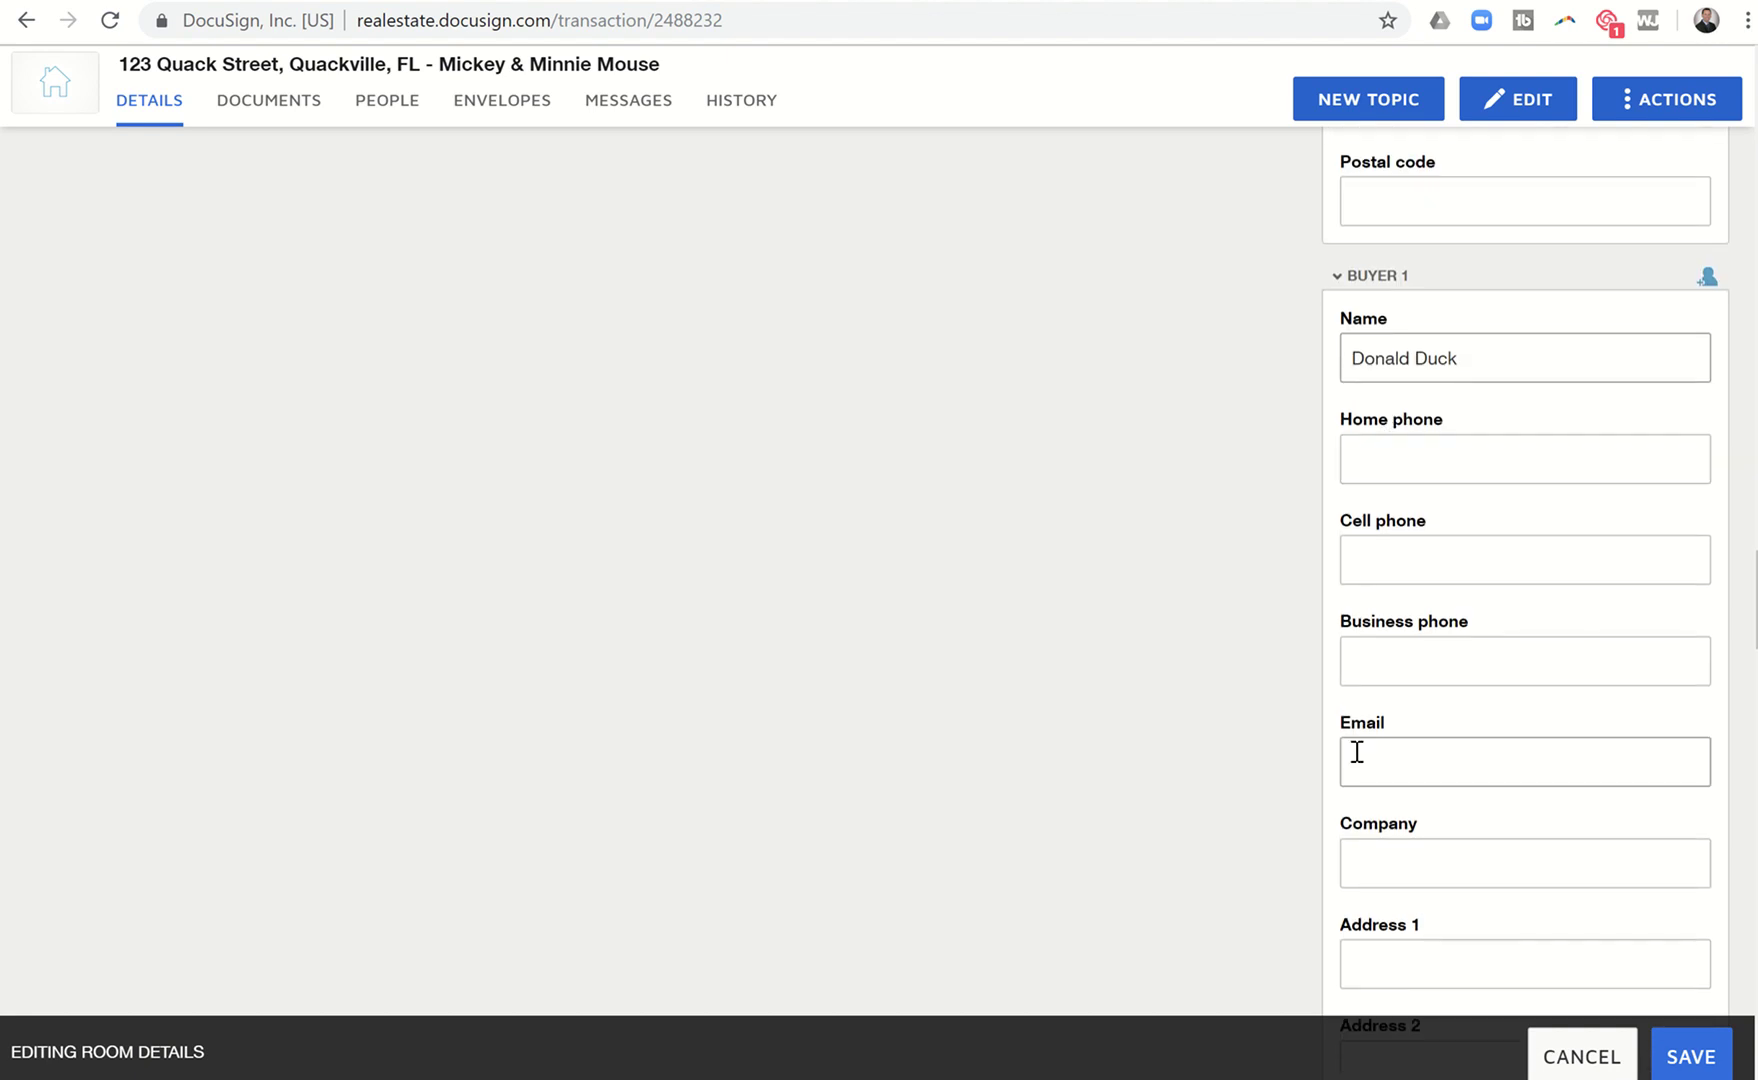
pyautogui.write('Do')
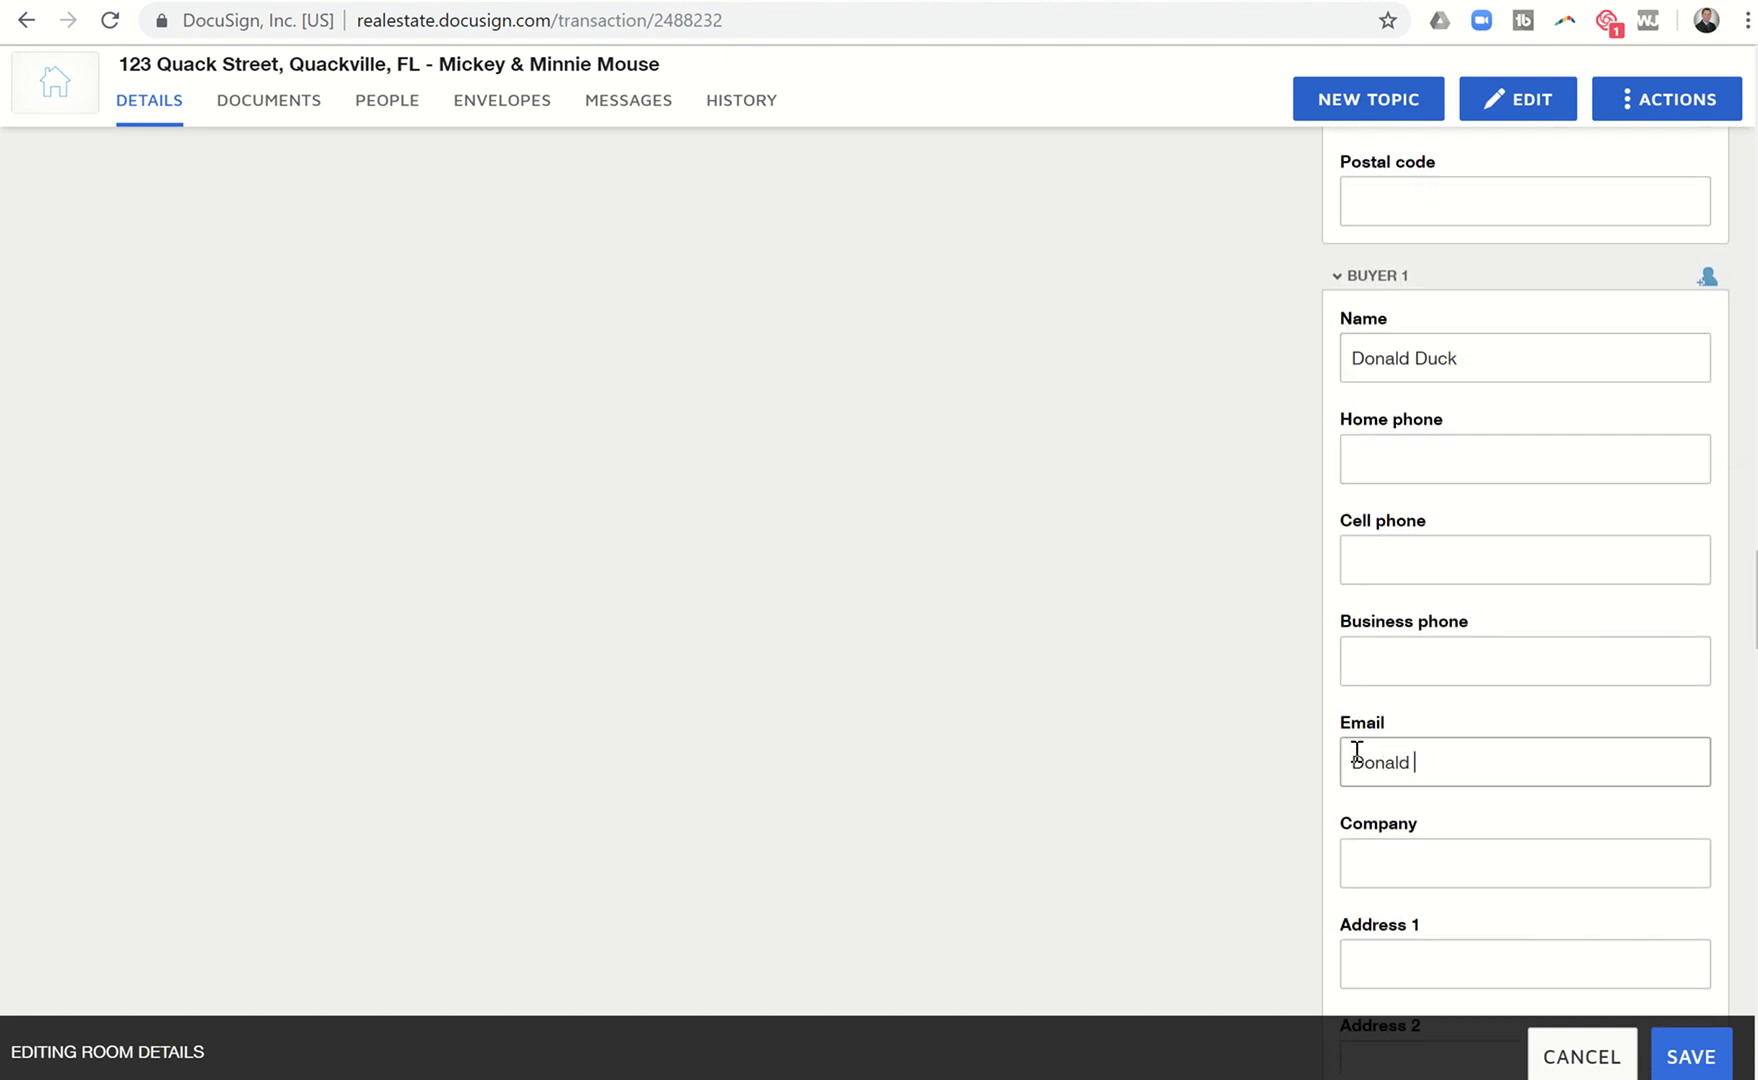
pyautogui.write('nald@DUck.com')
# Enter Buyer 2's full name and e-mail address.
pyautogui.scroll(-8, 1356, 758)
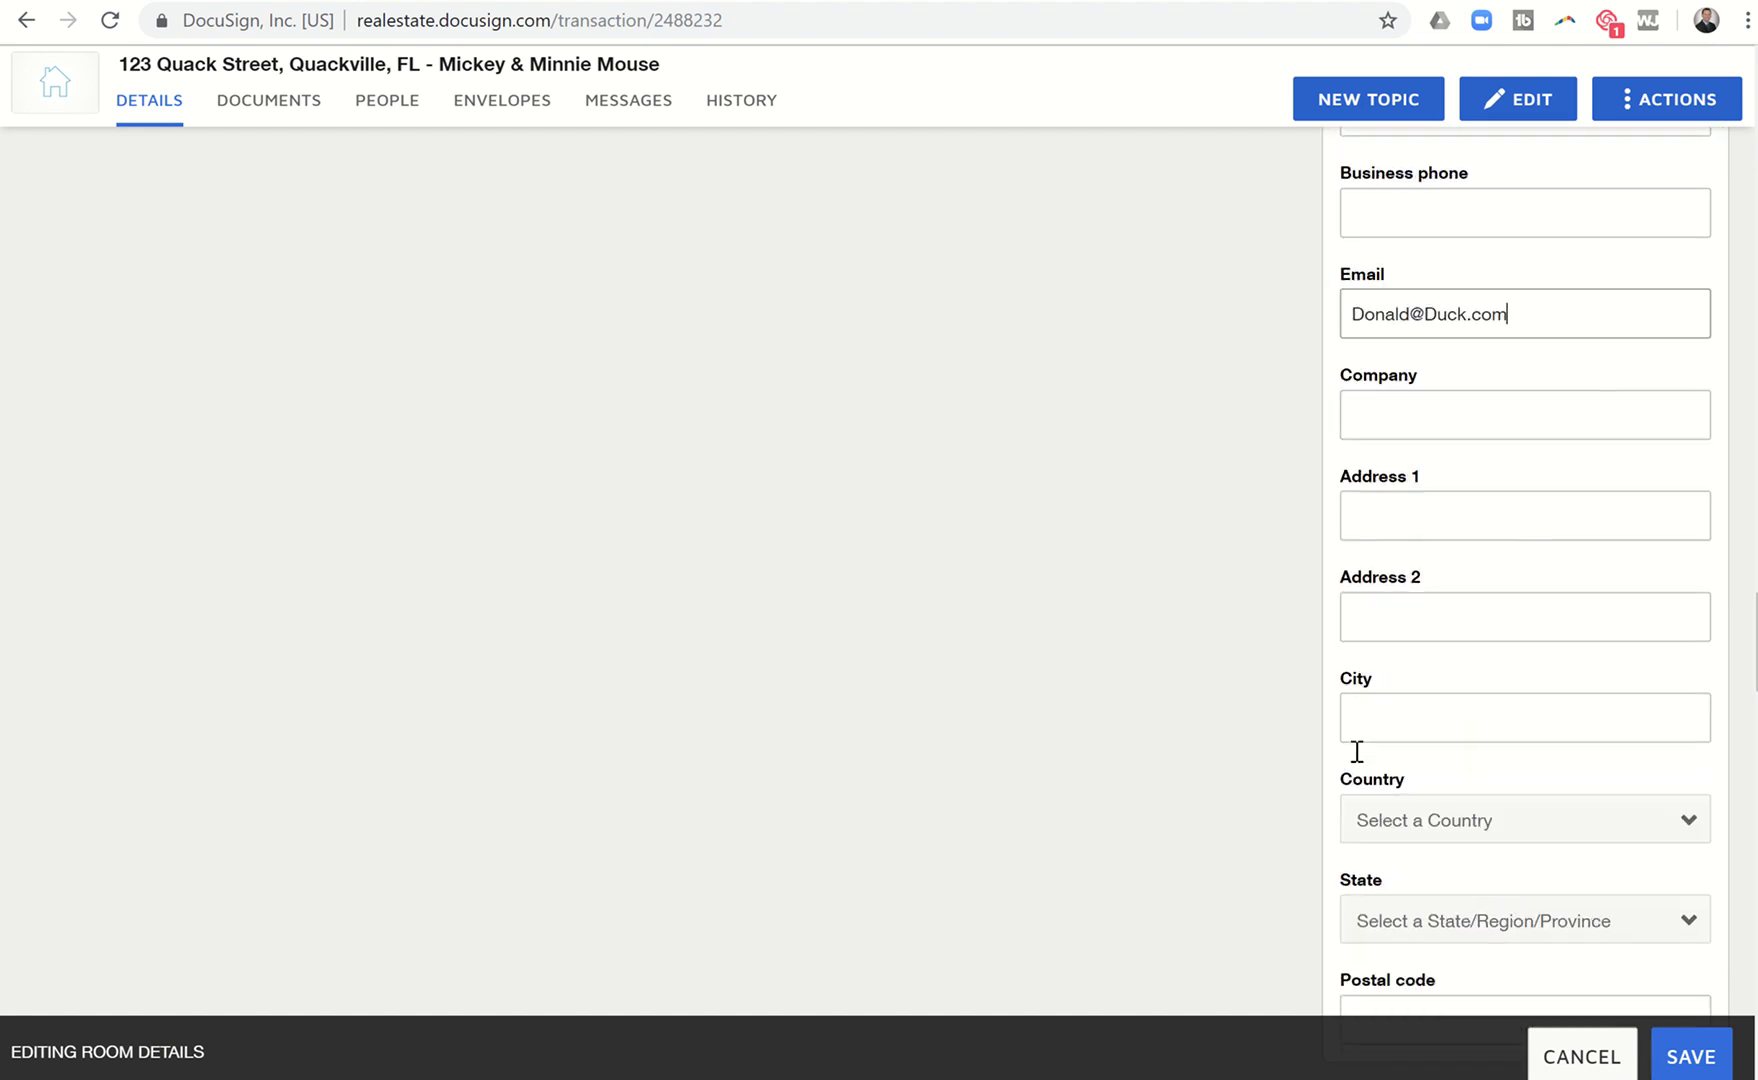
pyautogui.scroll(-3, 1356, 760)
pyautogui.click(1365, 672)
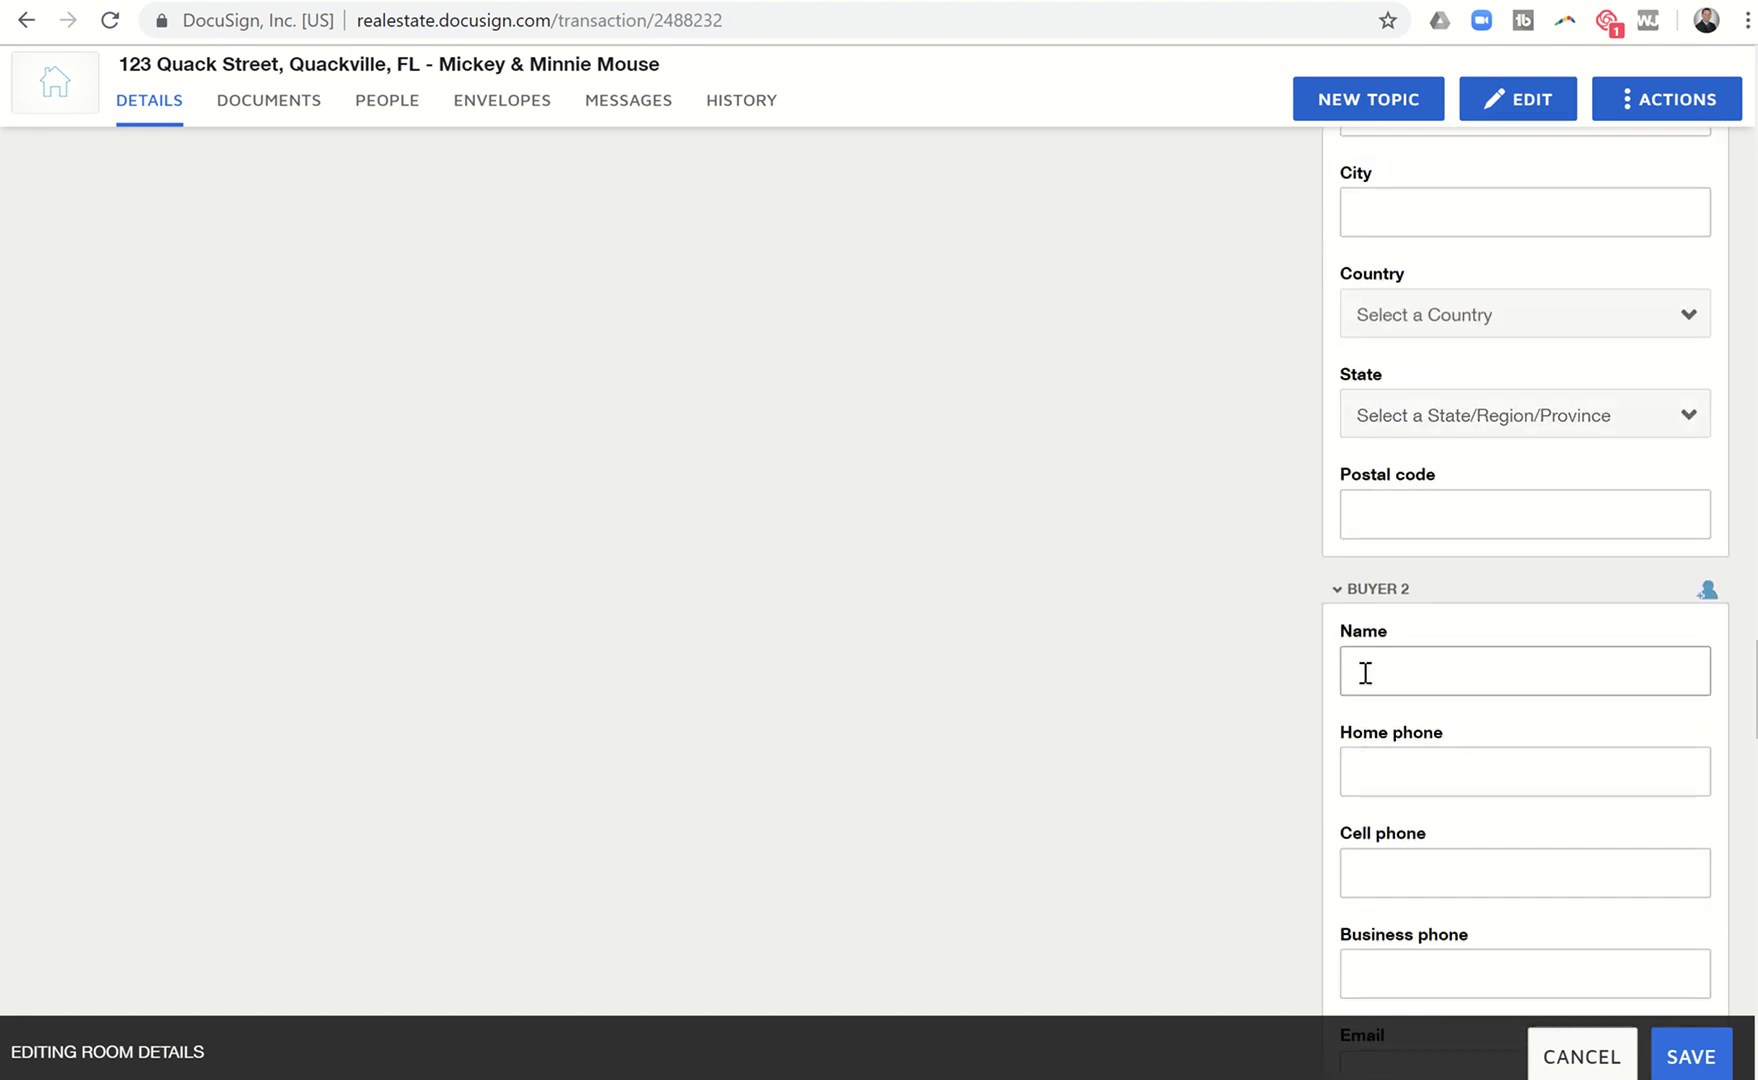
pyautogui.write('Daffy Duck')
pyautogui.scroll(-2, 1395, 948)
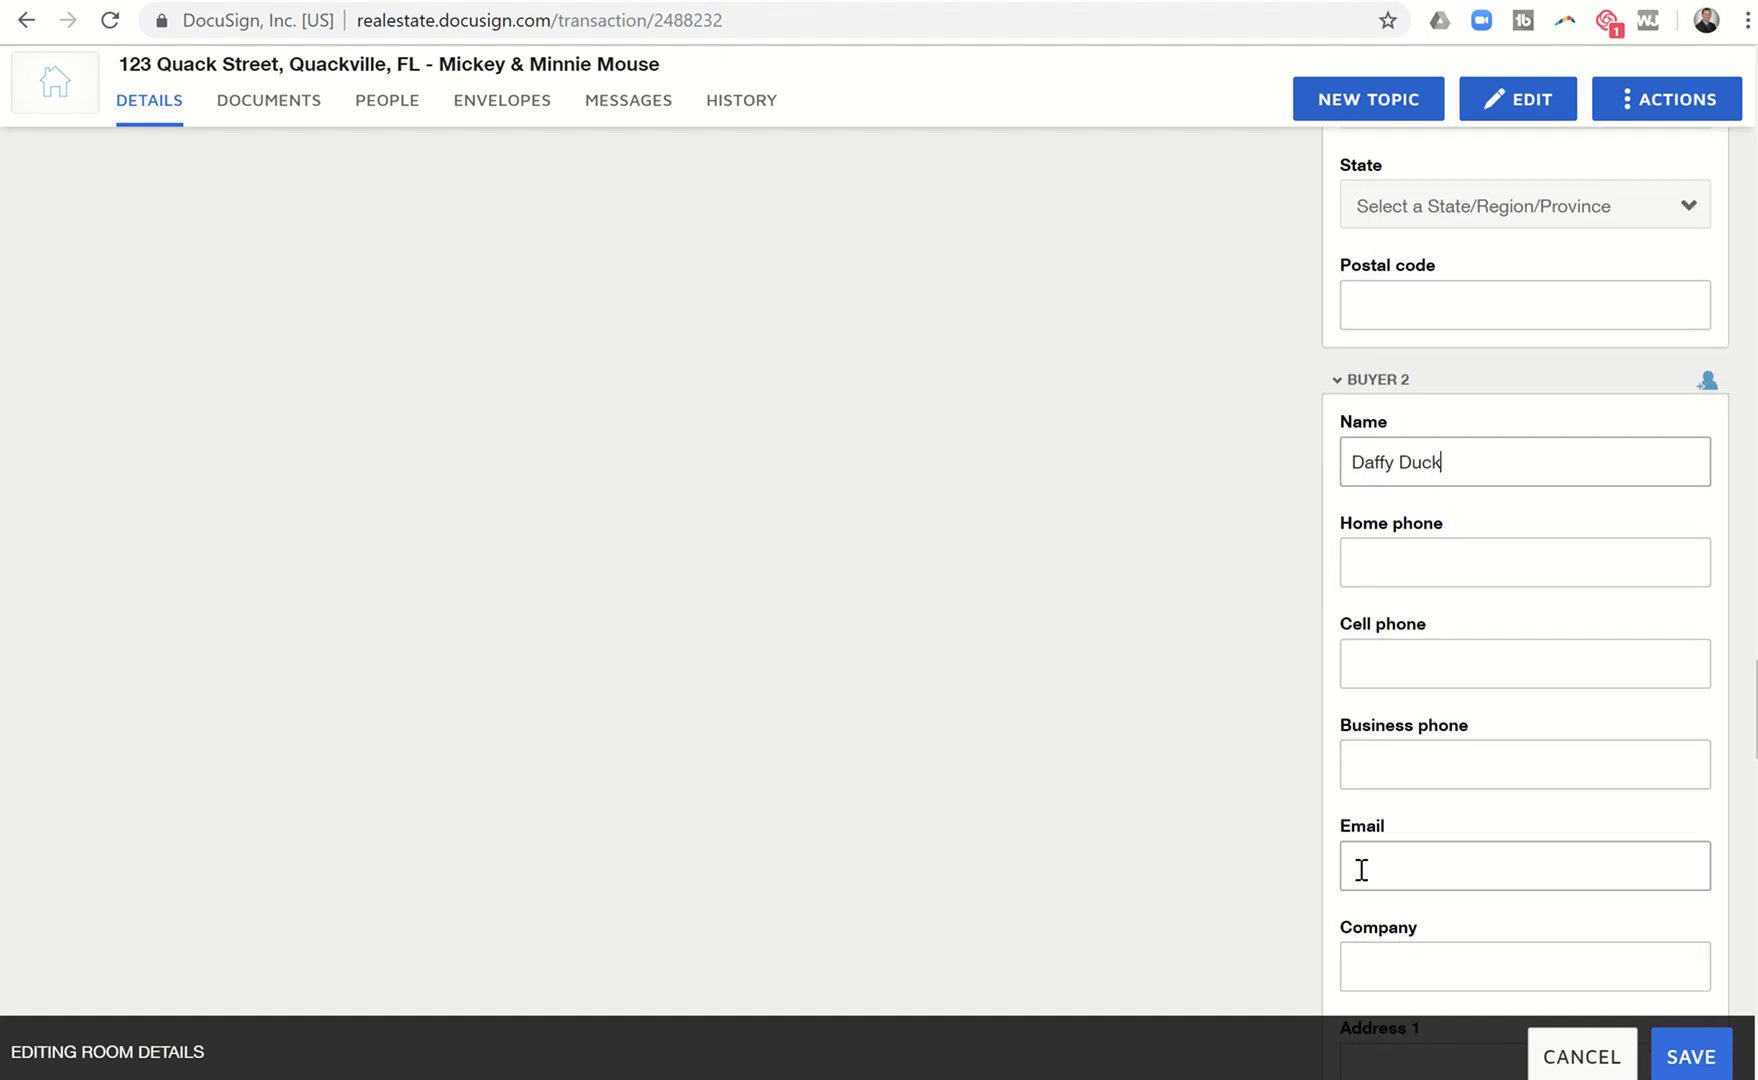
pyautogui.click(1361, 868)
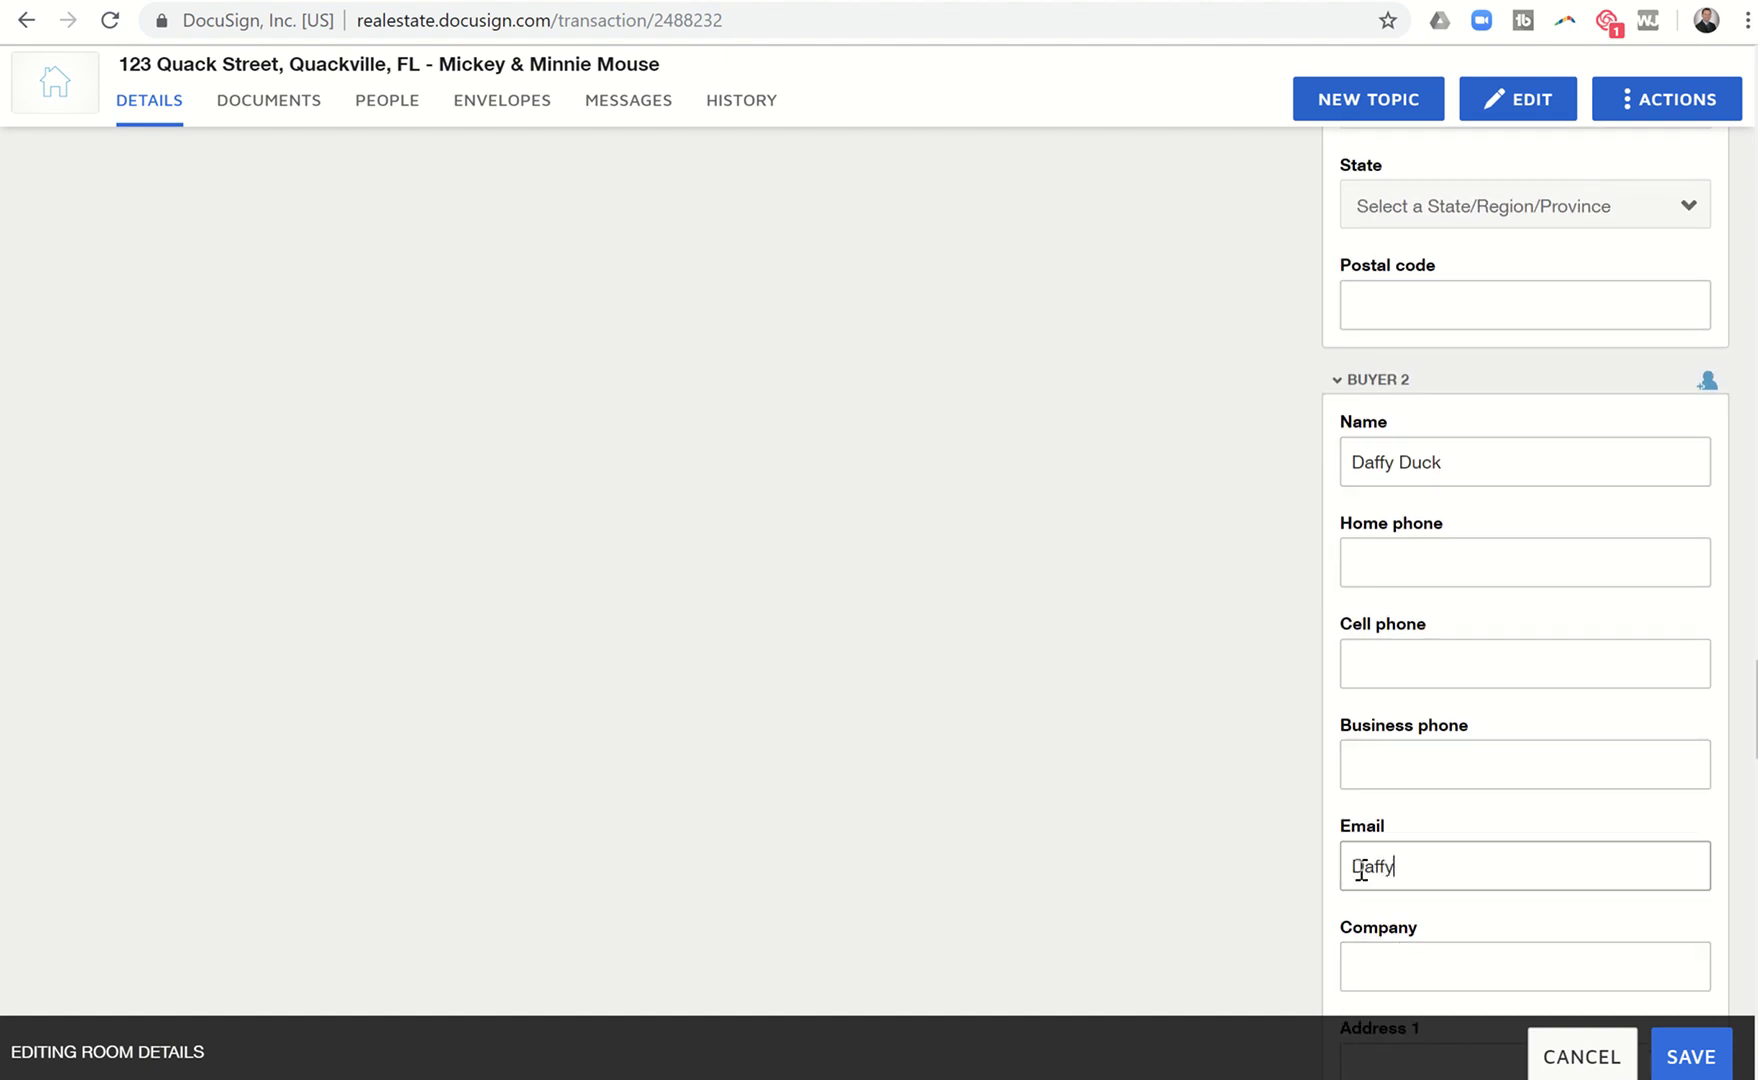
pyautogui.write('Daffy@Duck.com')
# Enter Buyer Agent 1's full name and e-mail address.
pyautogui.scroll(-11, 1361, 868)
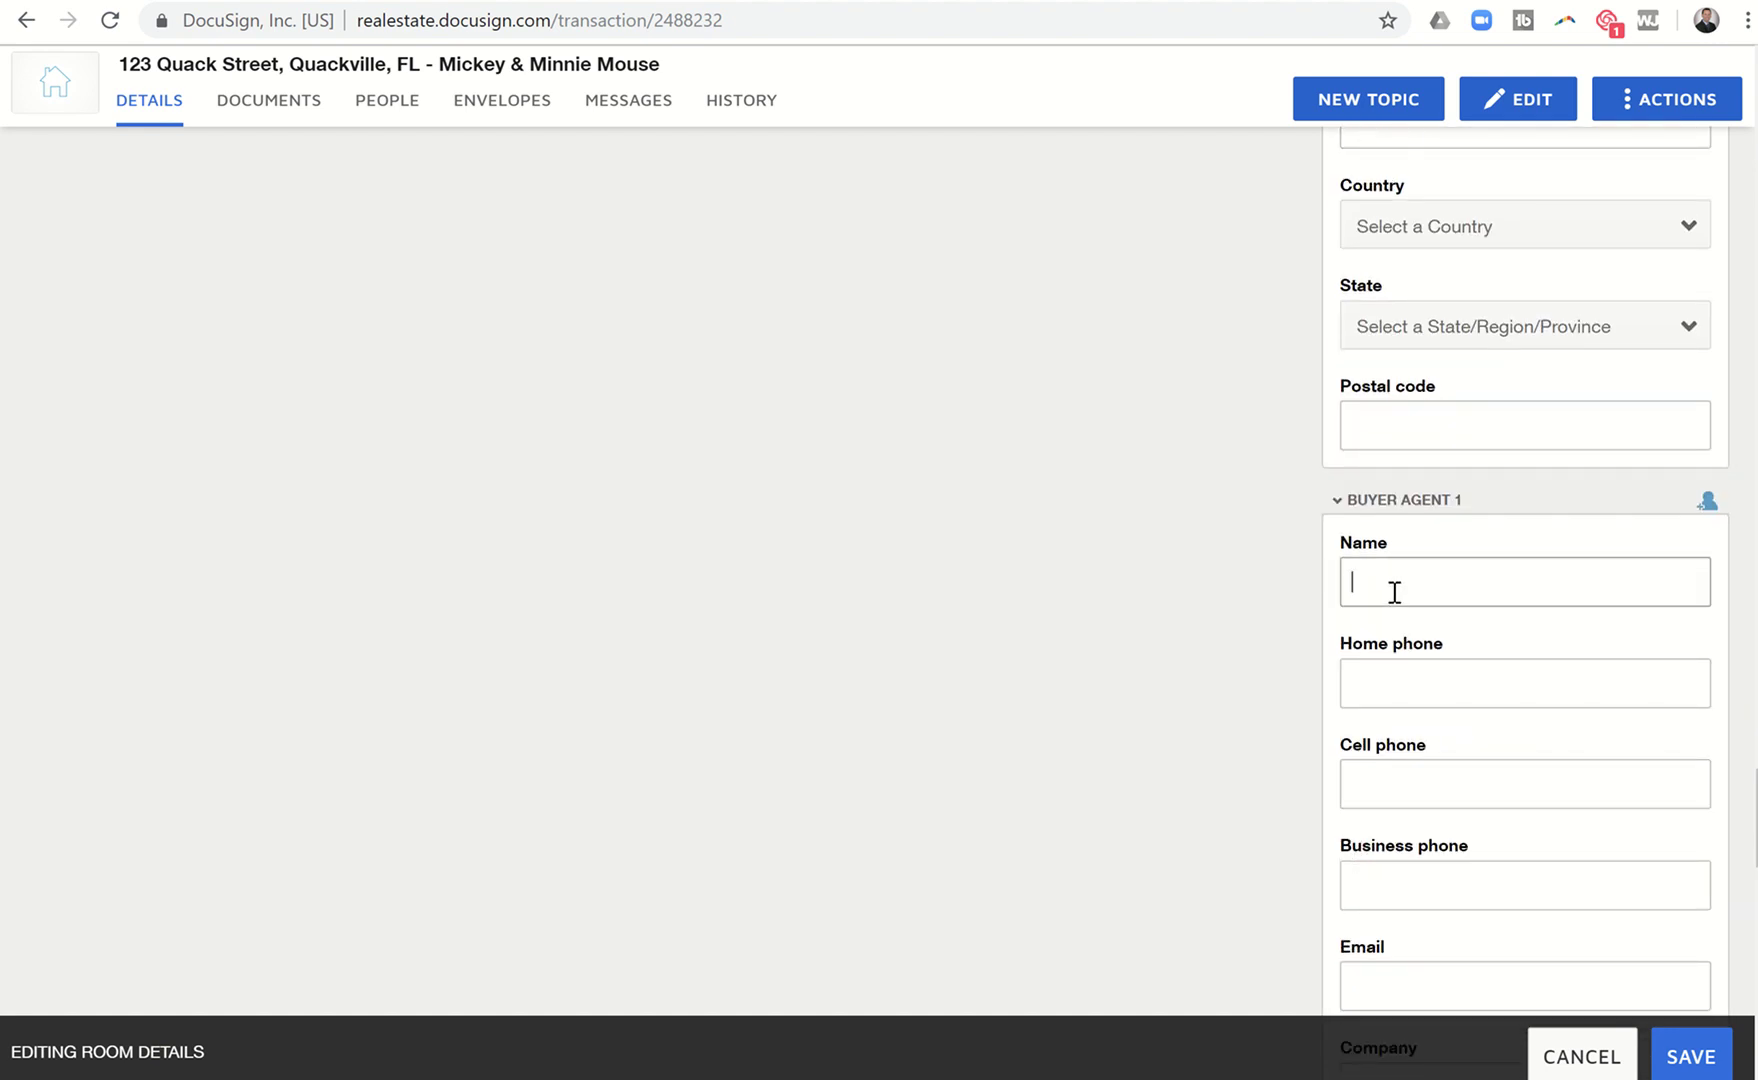
pyautogui.scroll(-1, 1380, 870)
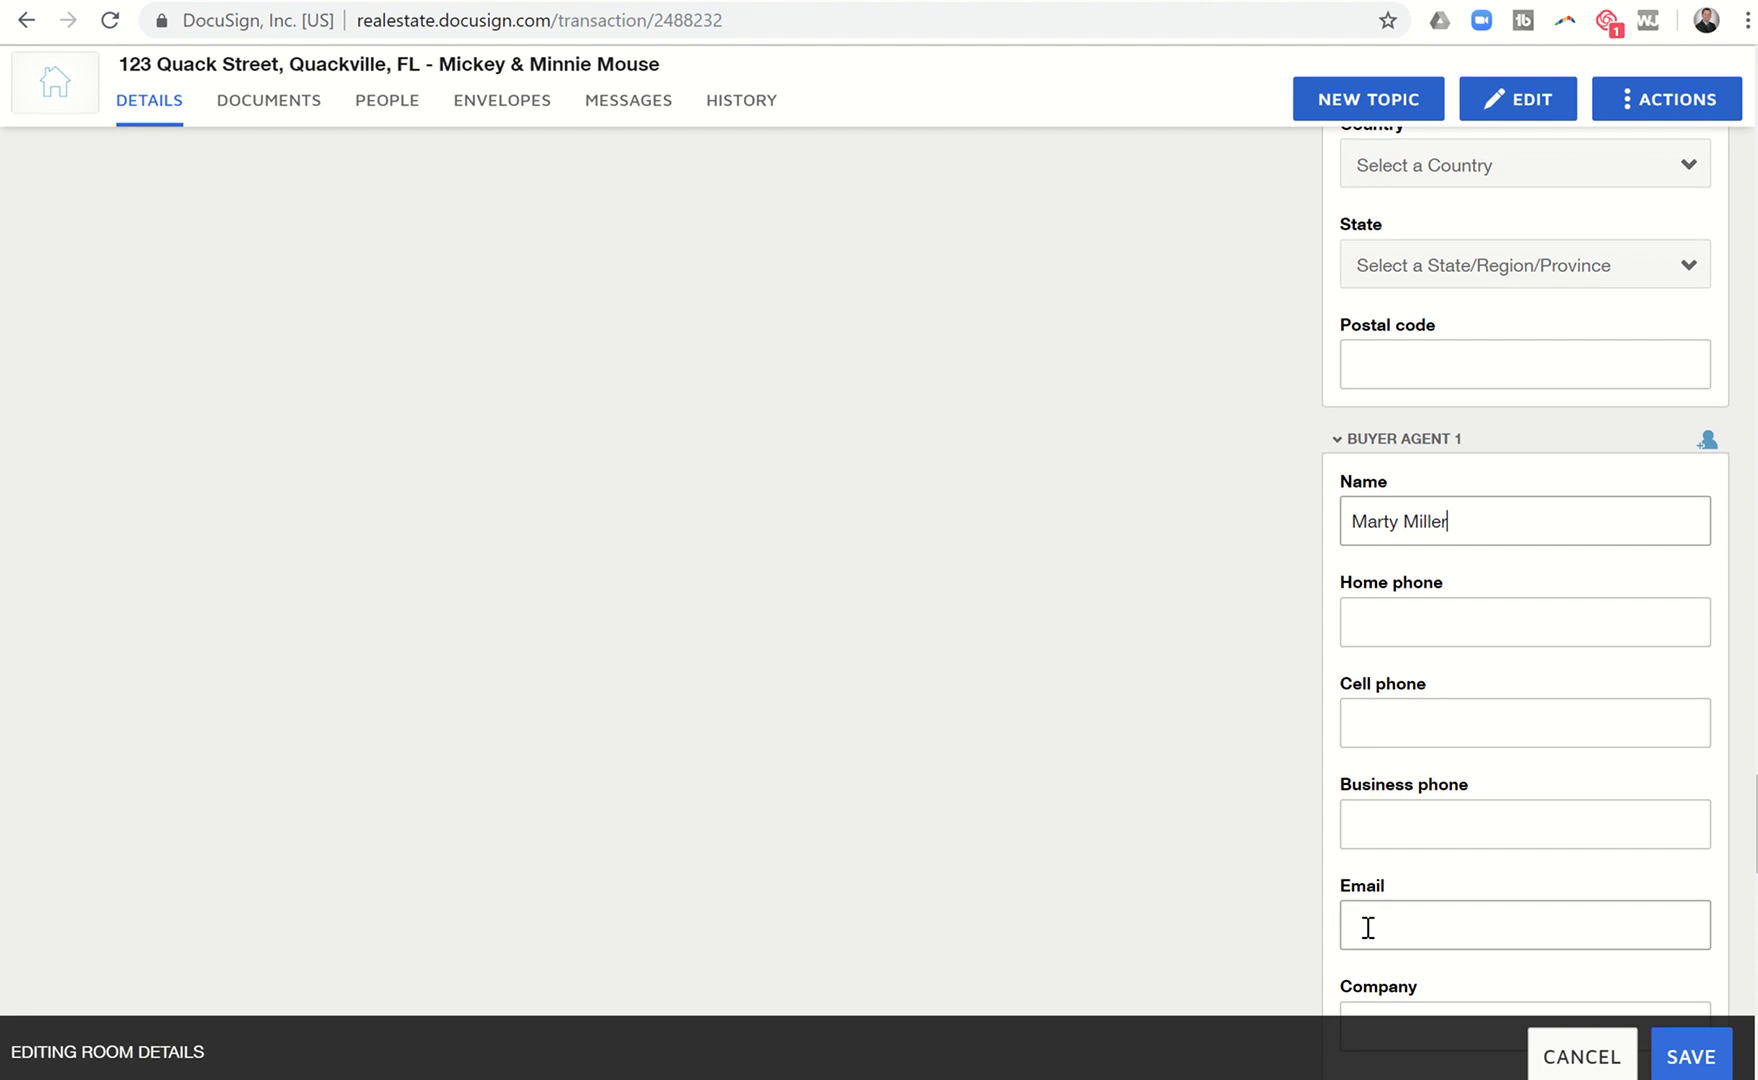
pyautogui.click(1368, 927)
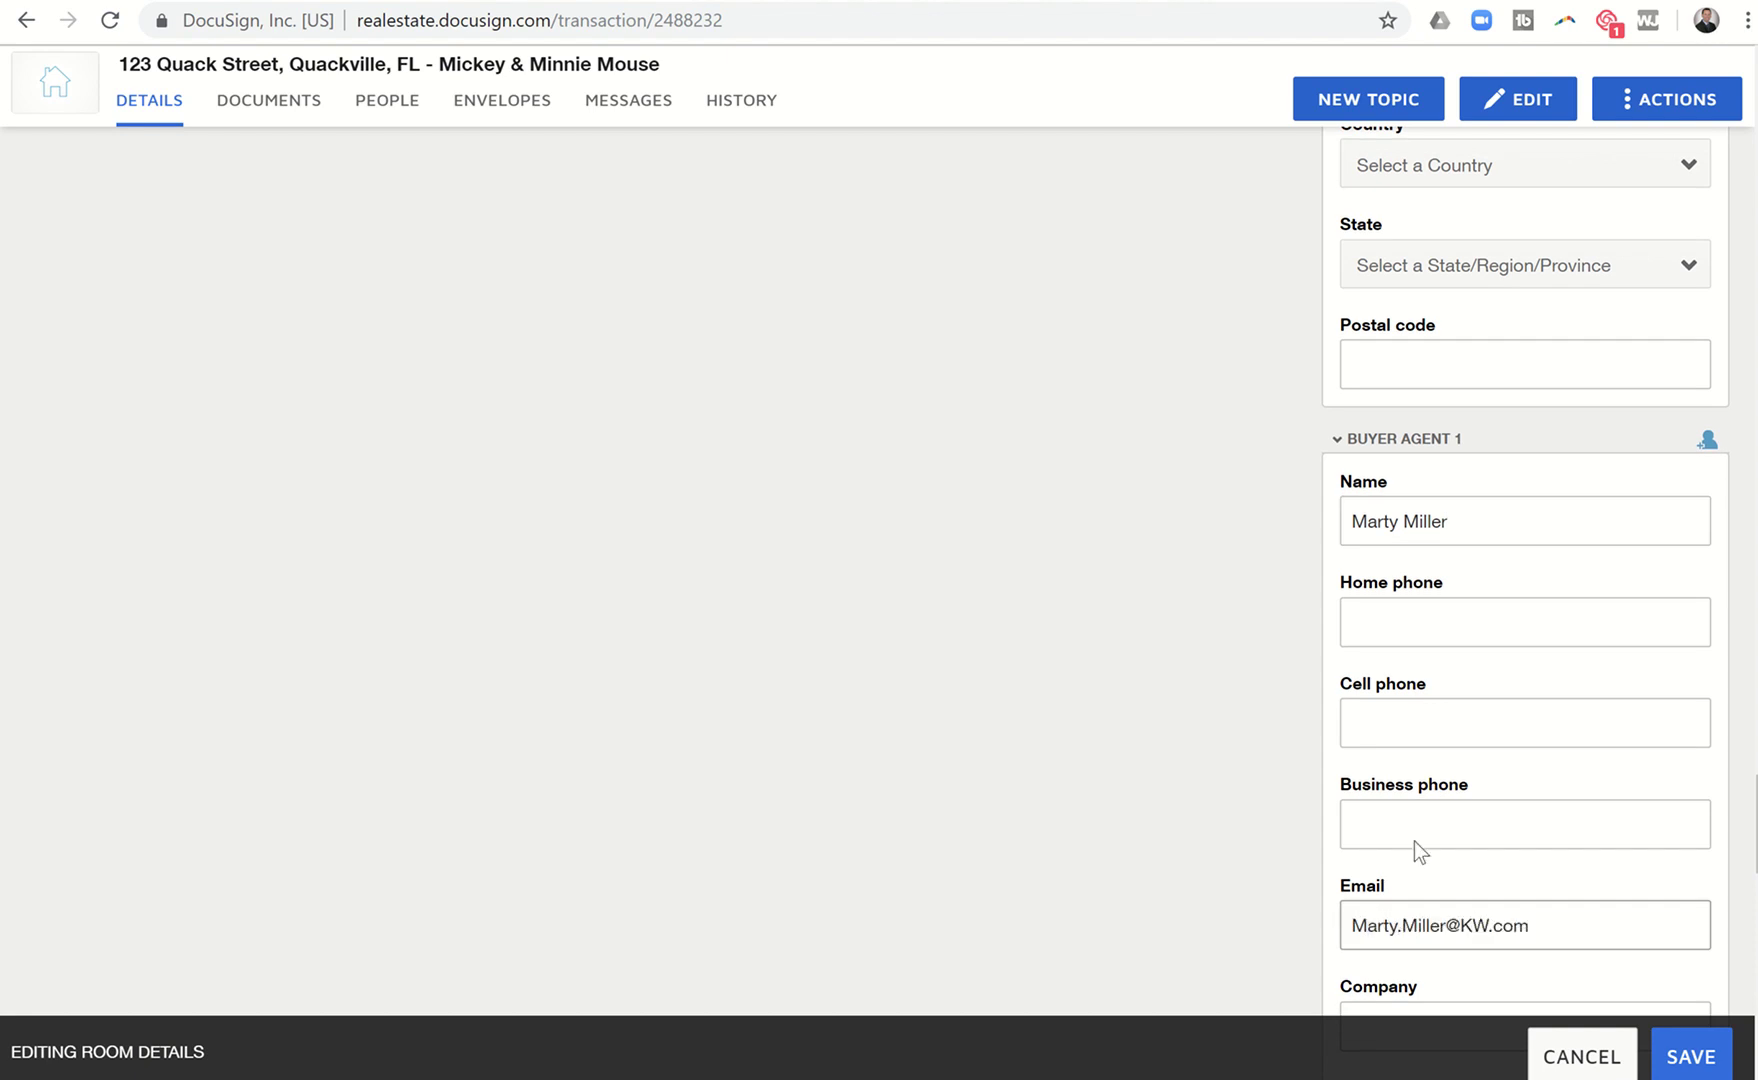
# Save the room details, dismiss the required-fields error, and view the room's envelopes.
pyautogui.click(1665, 1045)
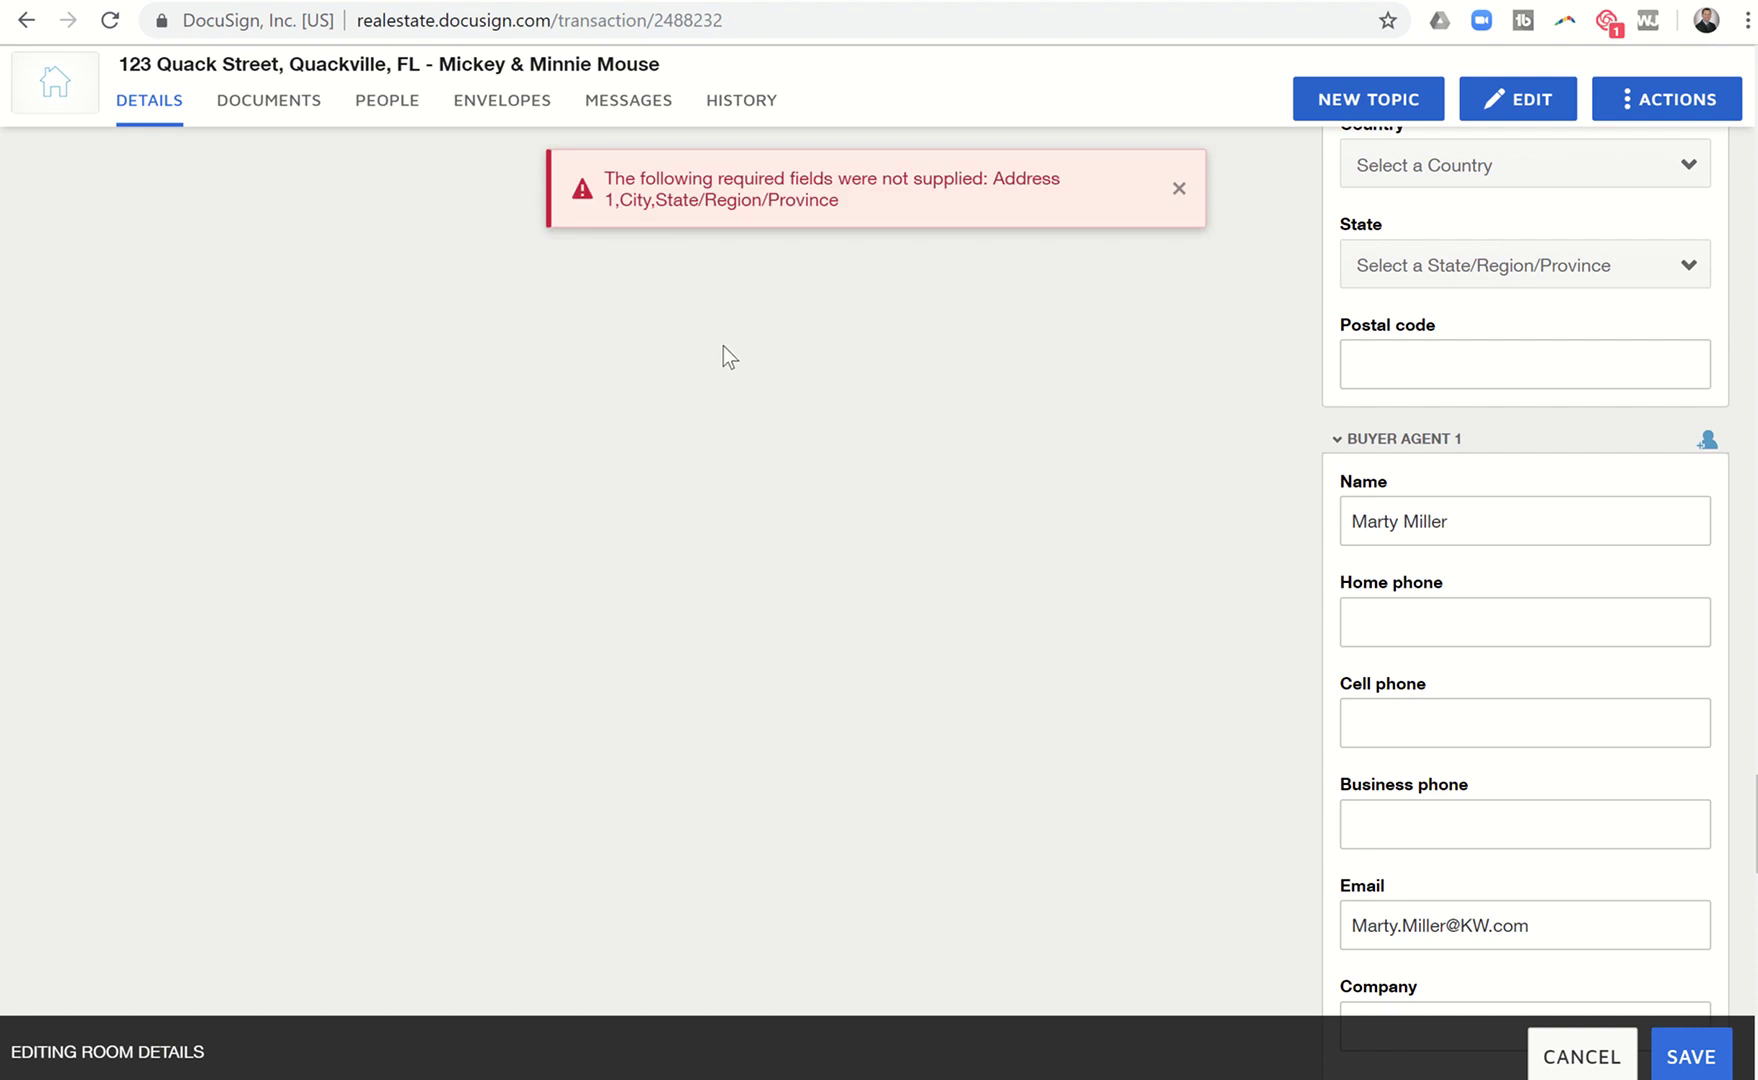
pyautogui.scroll(10, 1009, 345)
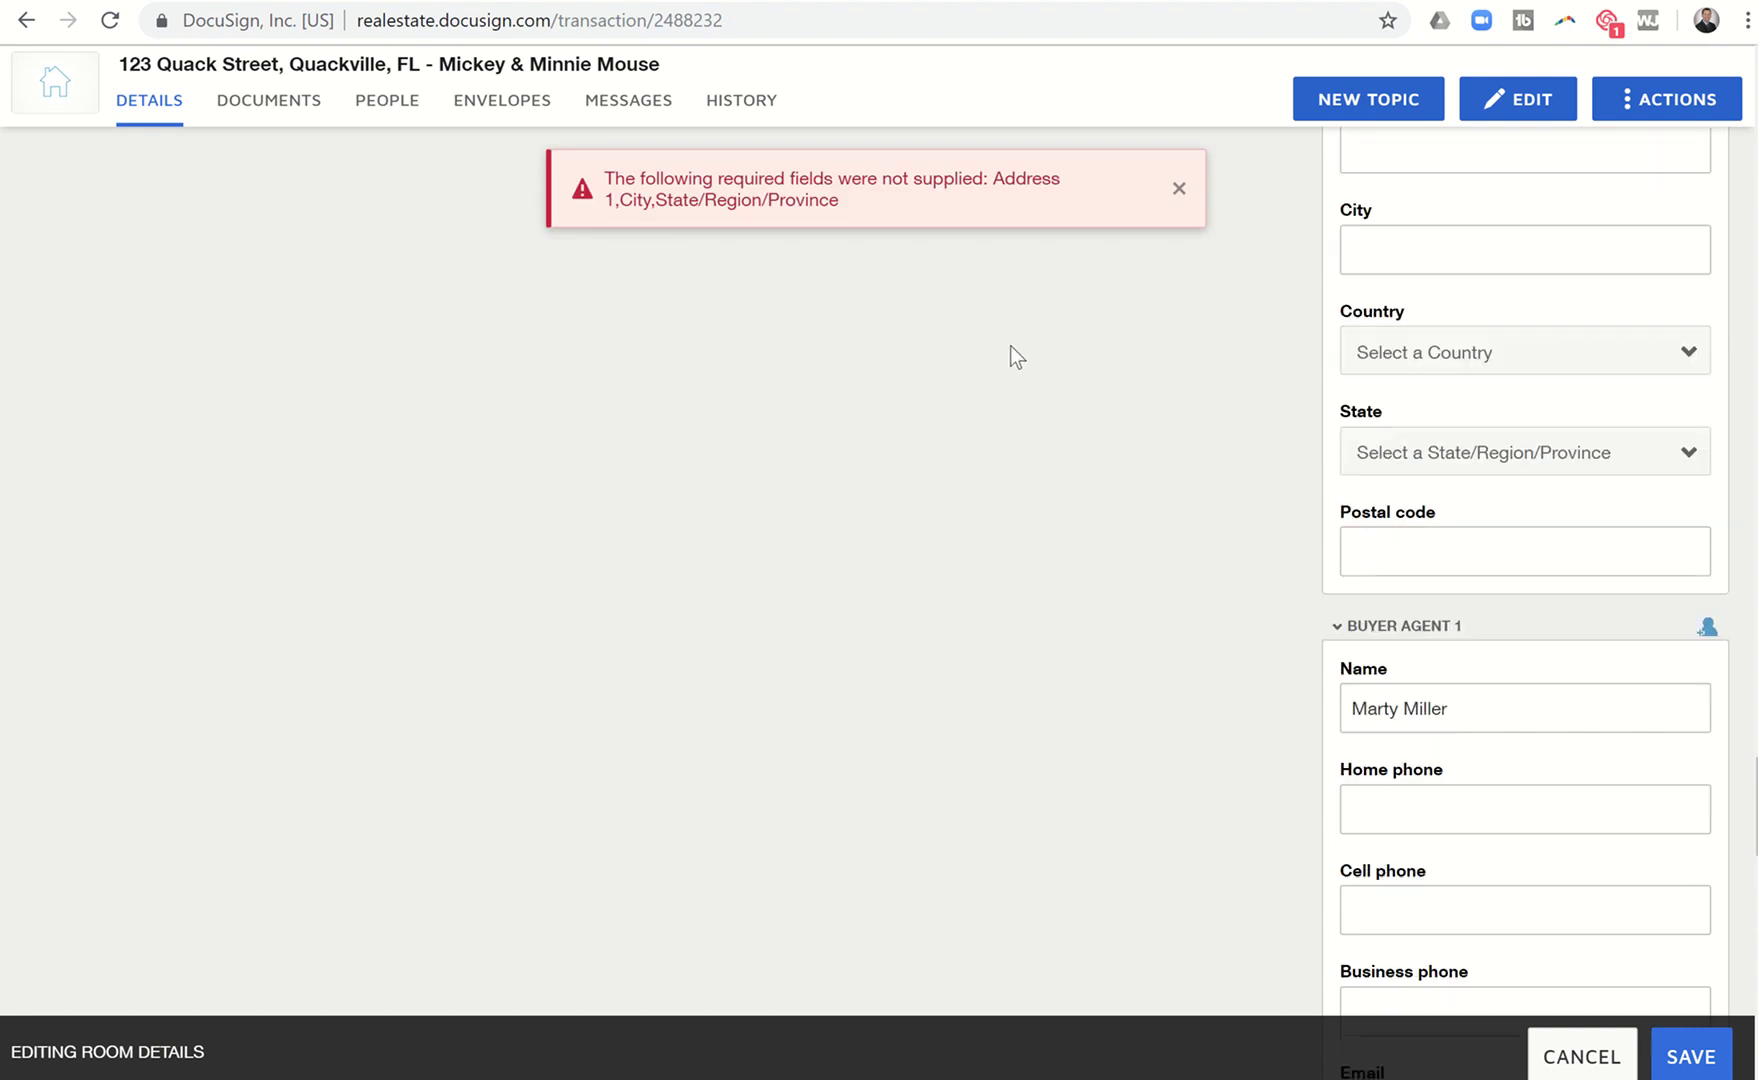
pyautogui.click(1180, 189)
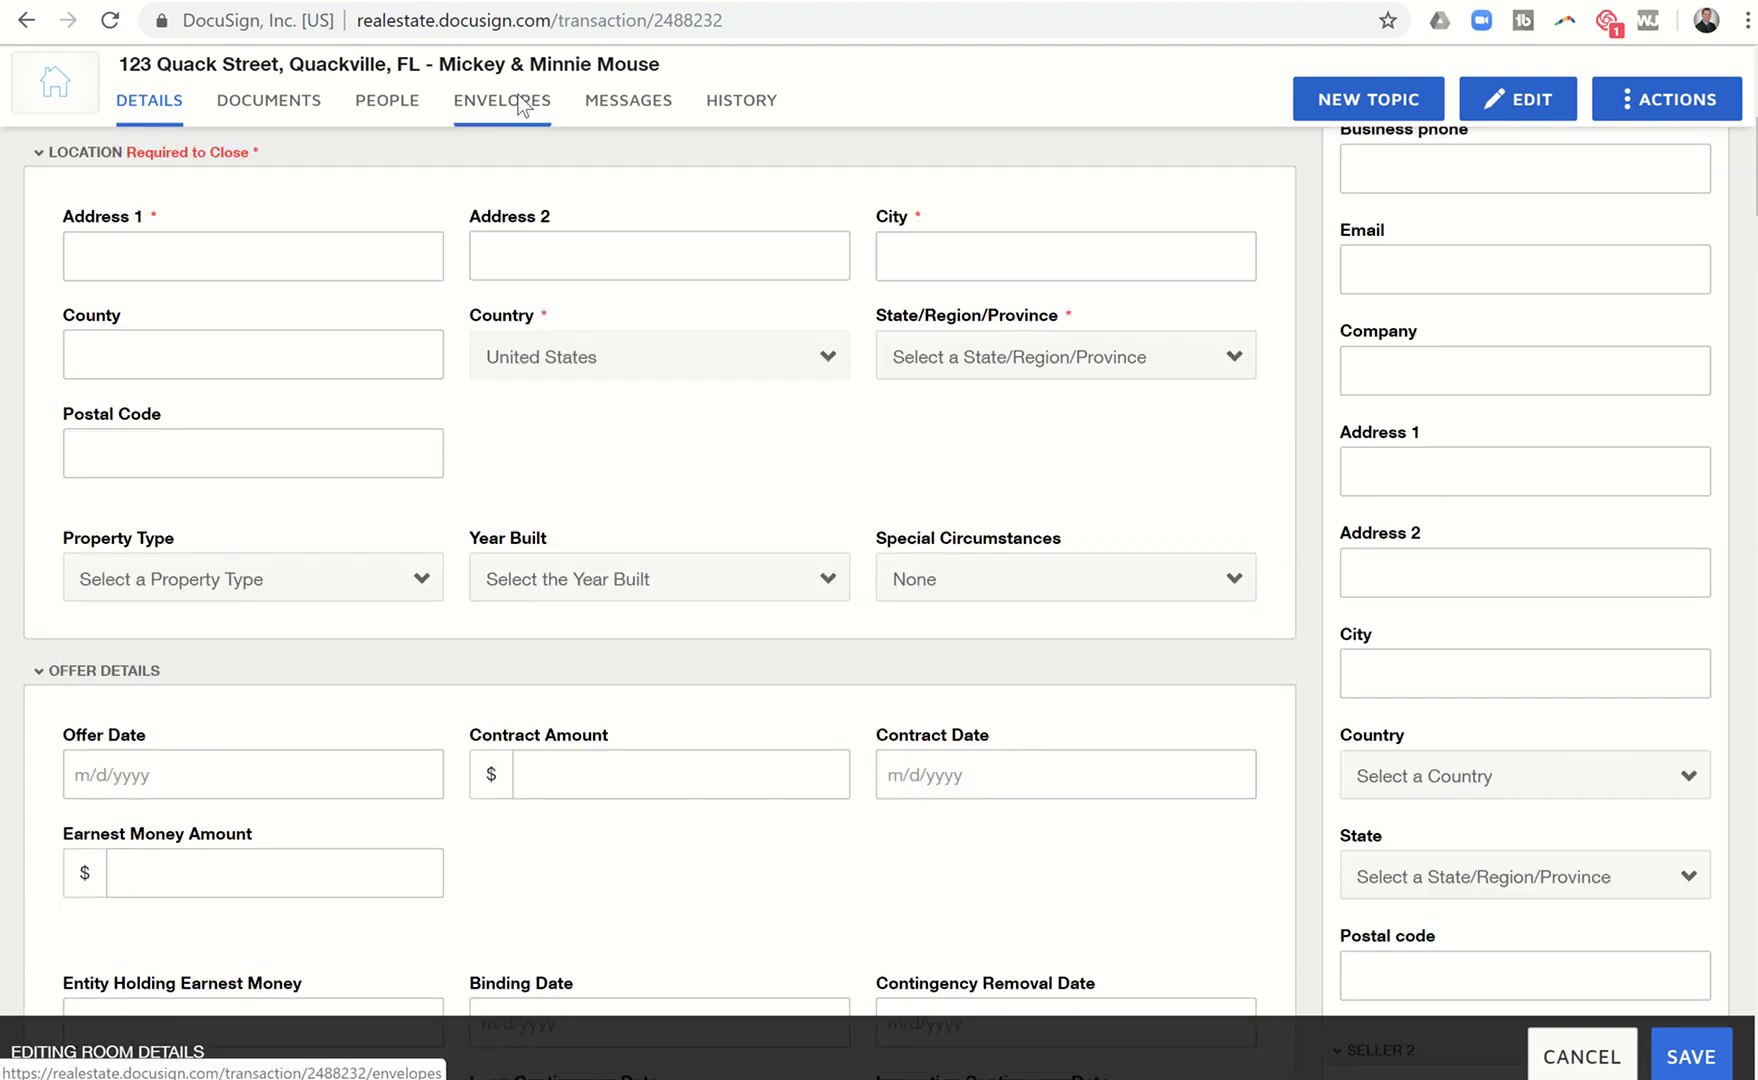
pyautogui.click(519, 108)
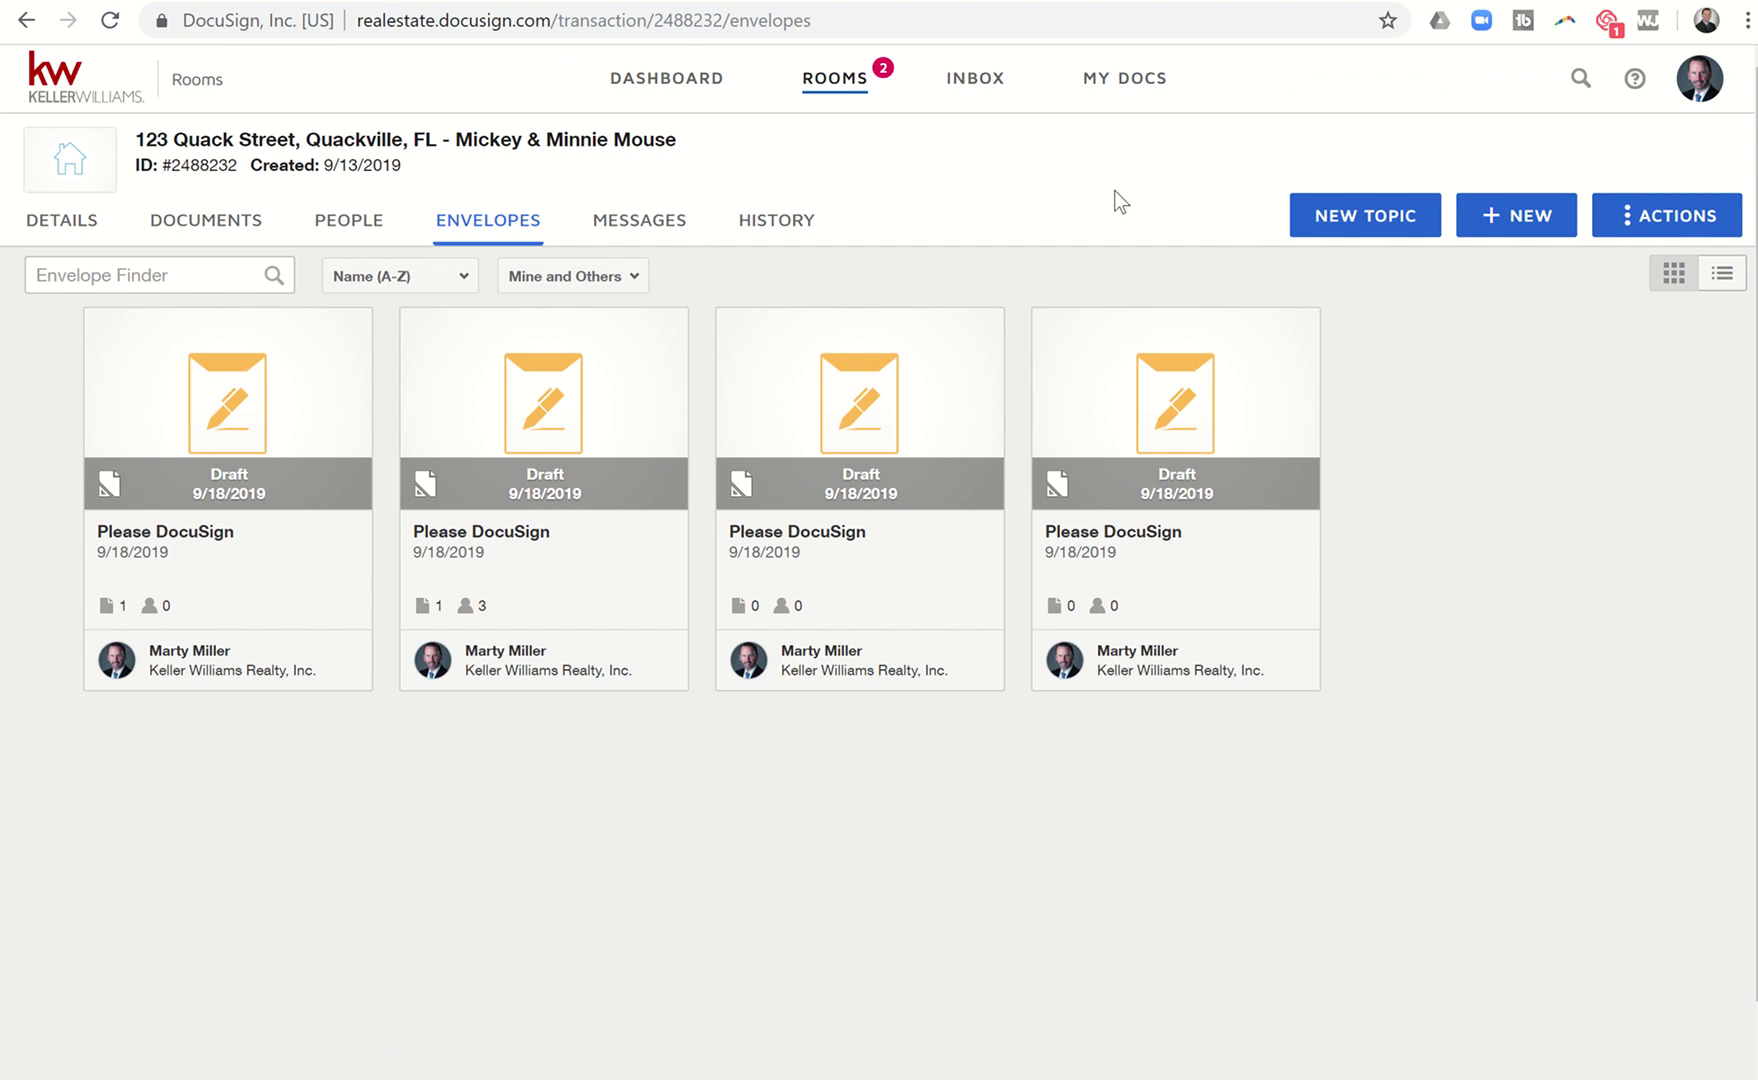
# Create a new envelope from the Broker Notice to Buyer/Tenant and General Information templates.
pyautogui.click(1504, 224)
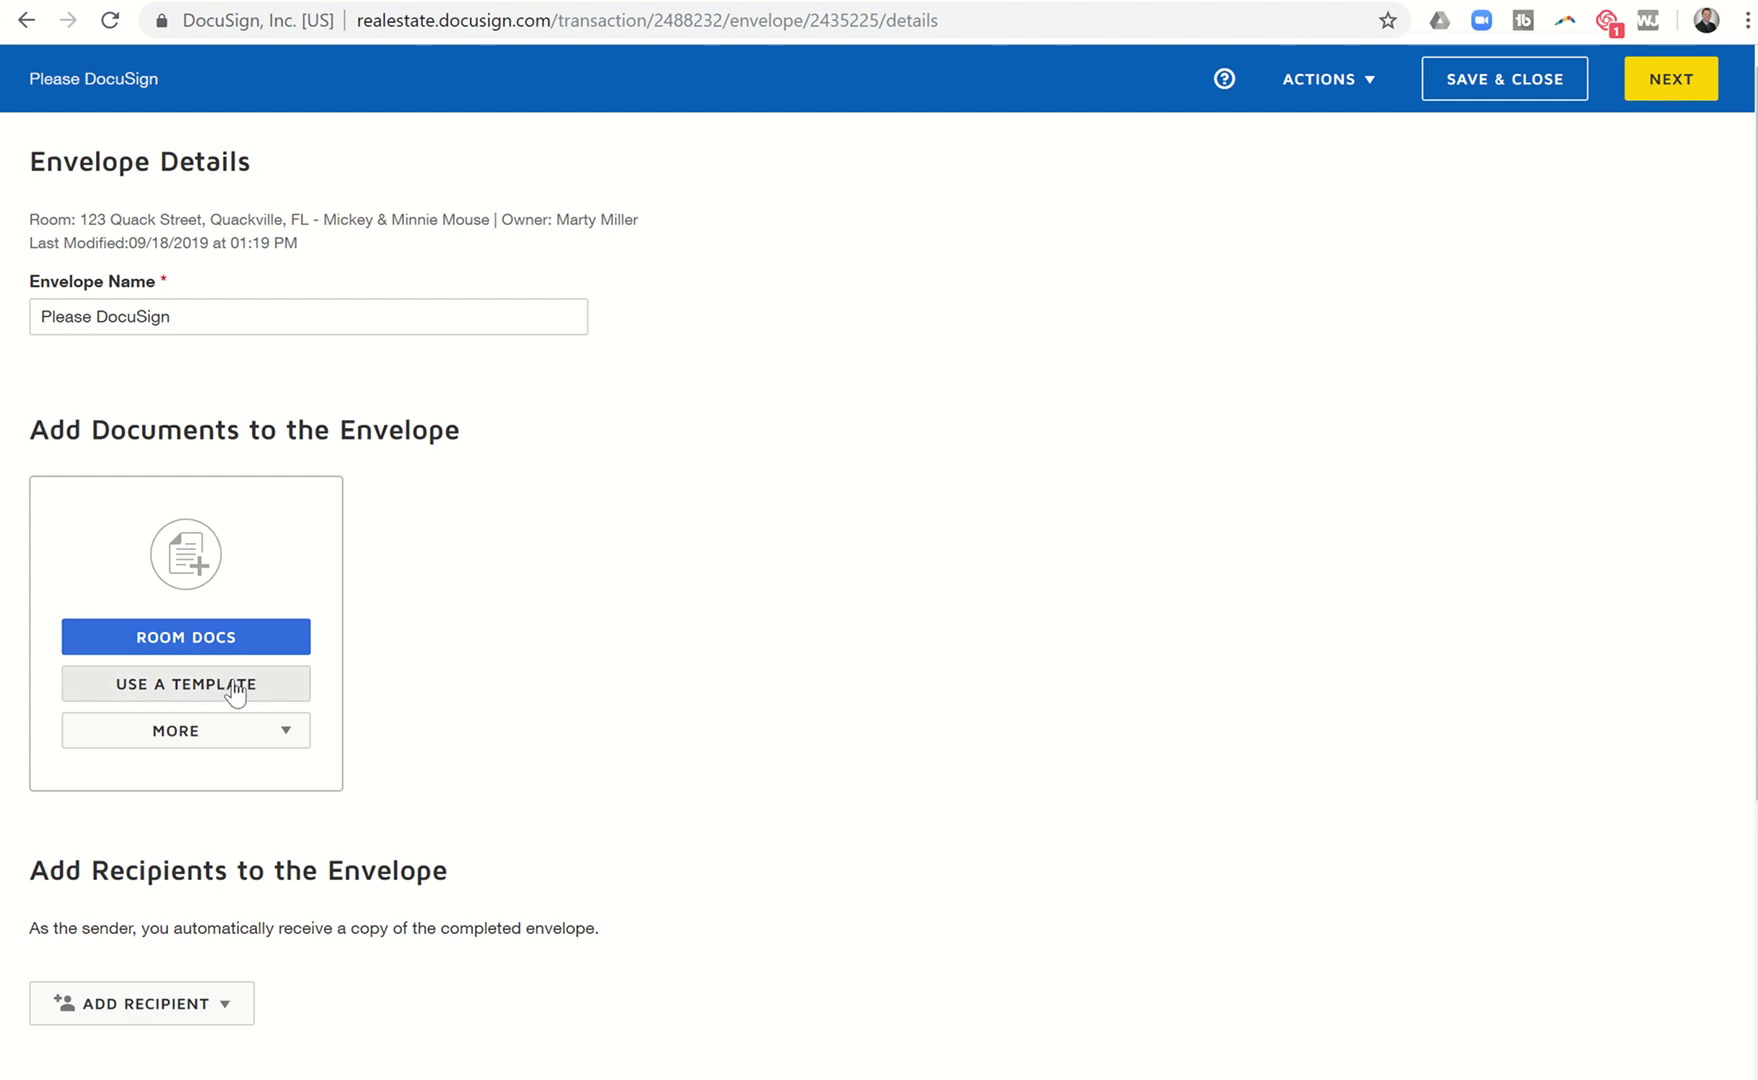
pyautogui.click(234, 688)
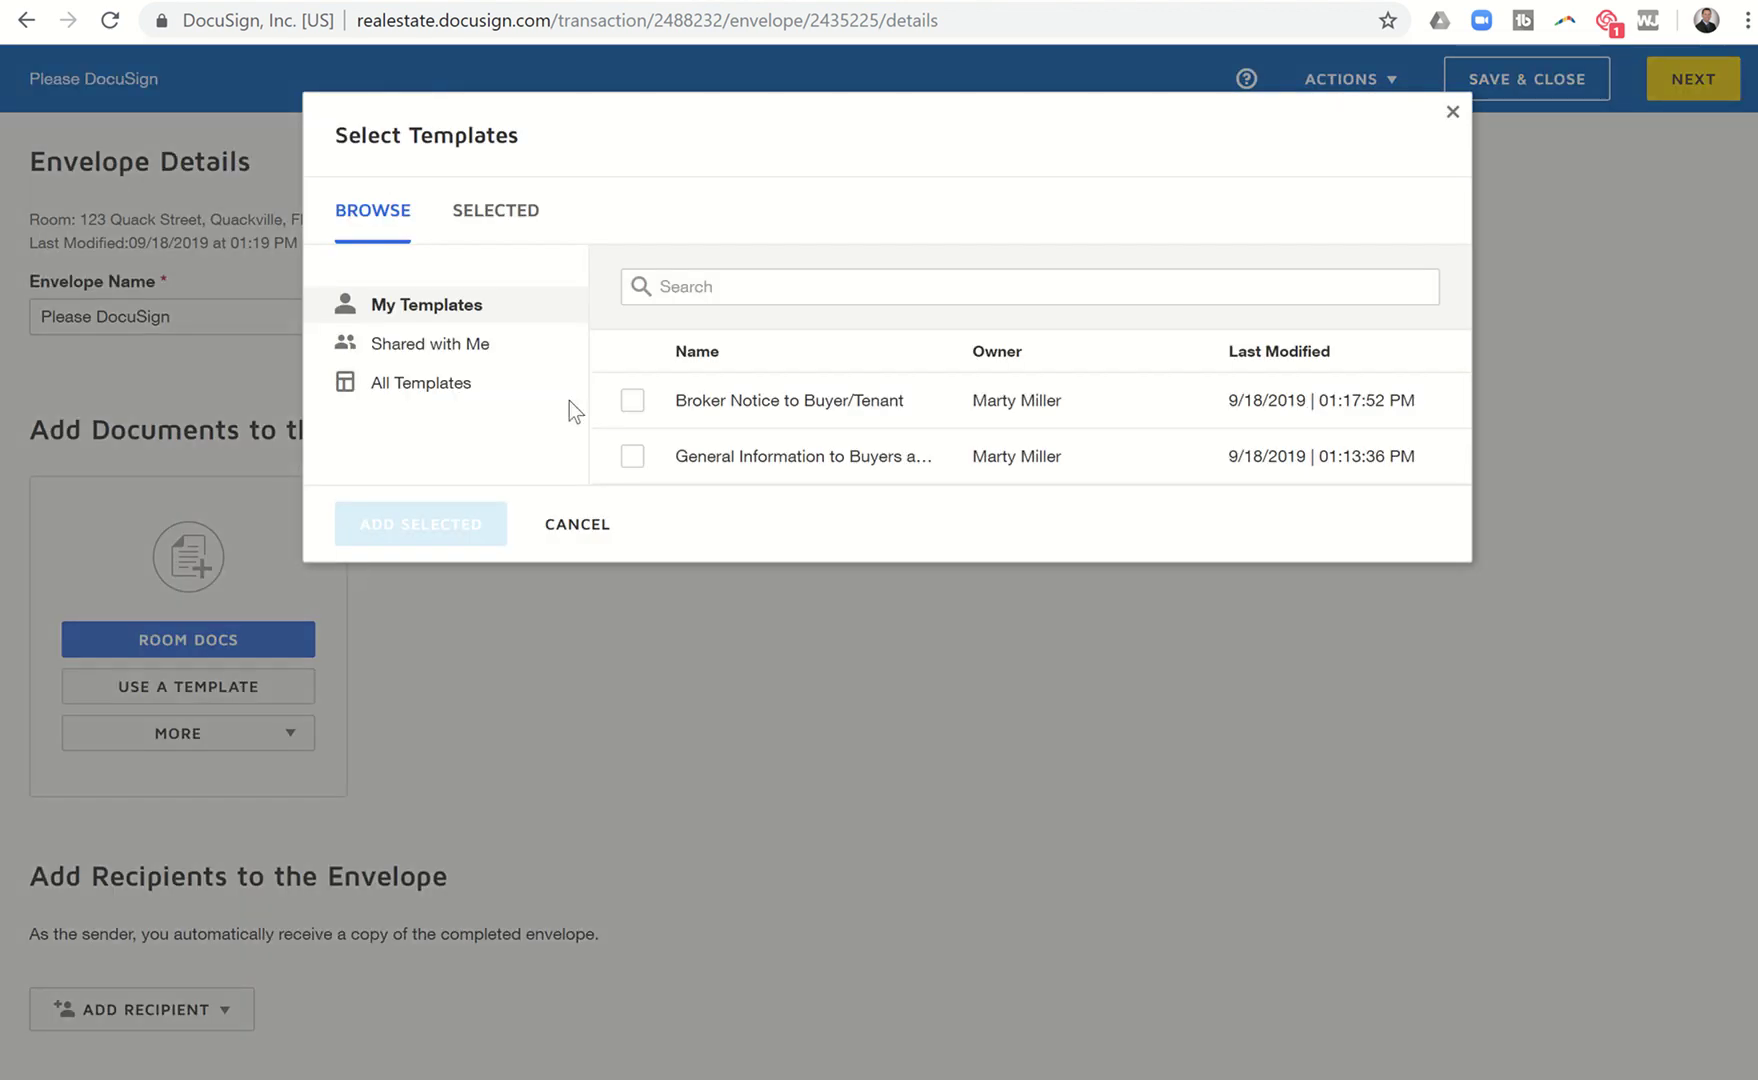
pyautogui.click(631, 404)
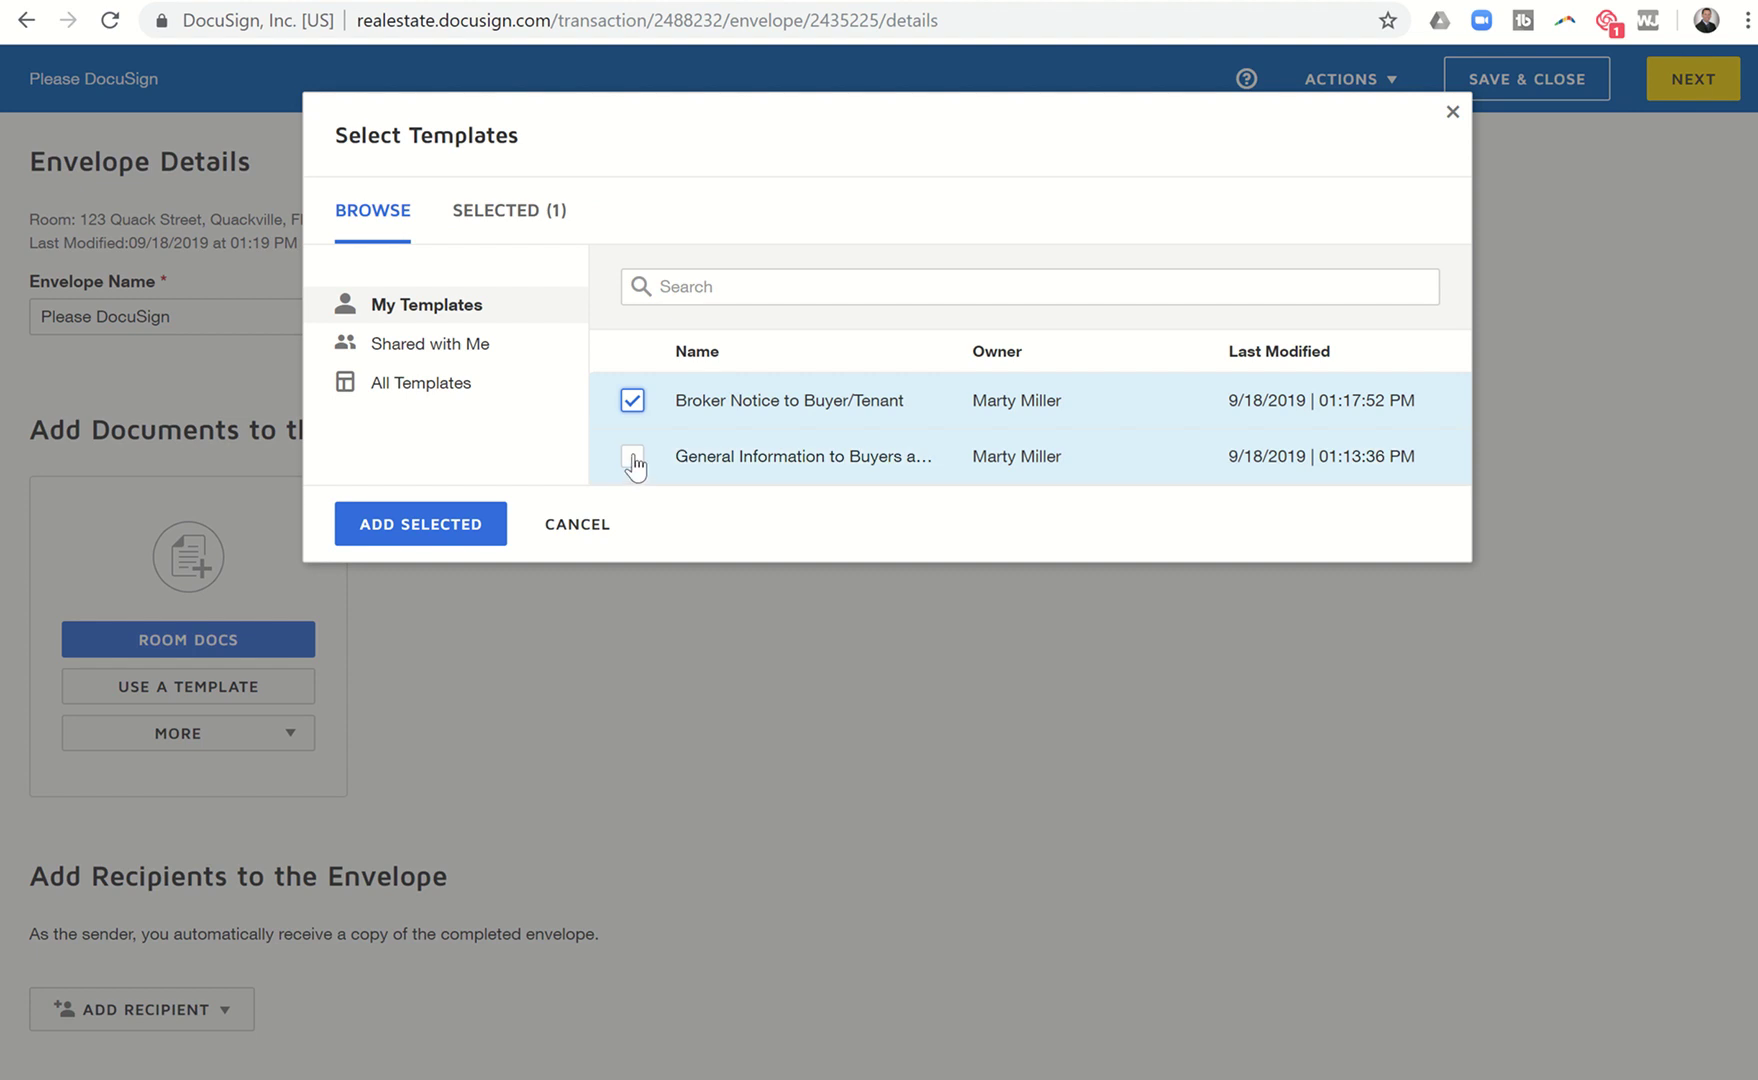
pyautogui.click(633, 458)
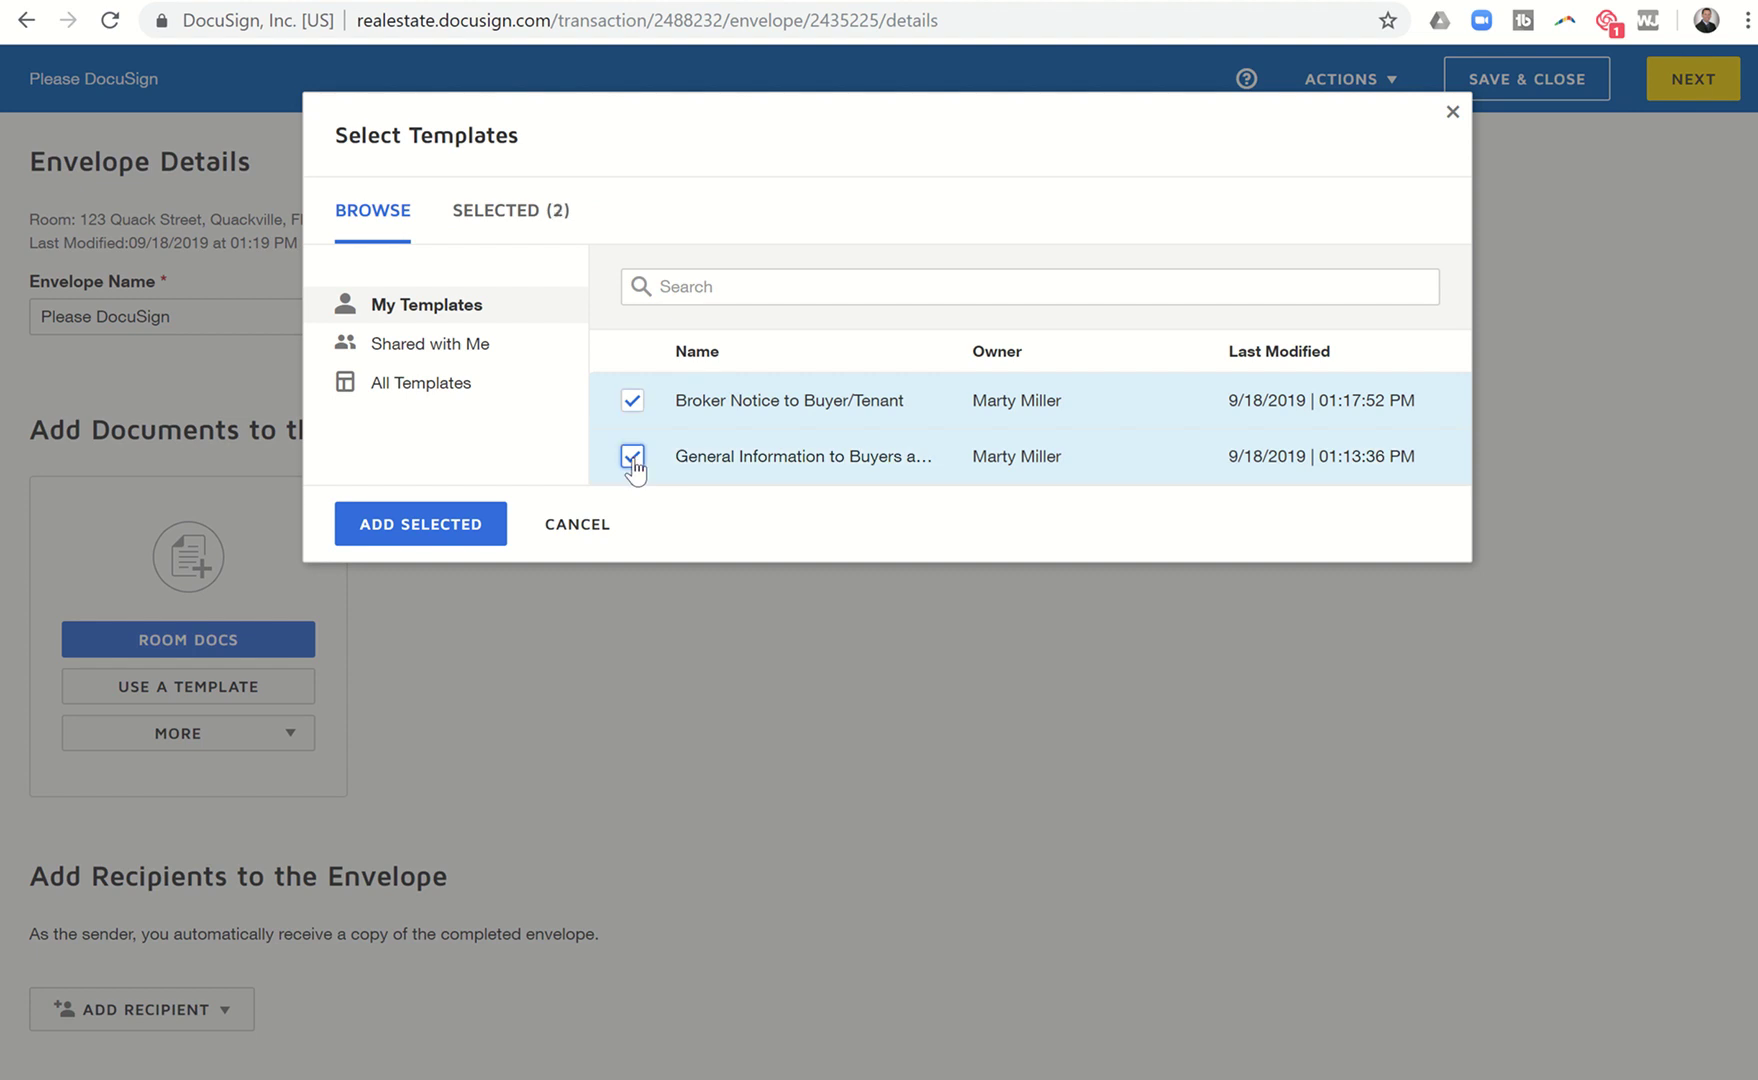
pyautogui.click(445, 530)
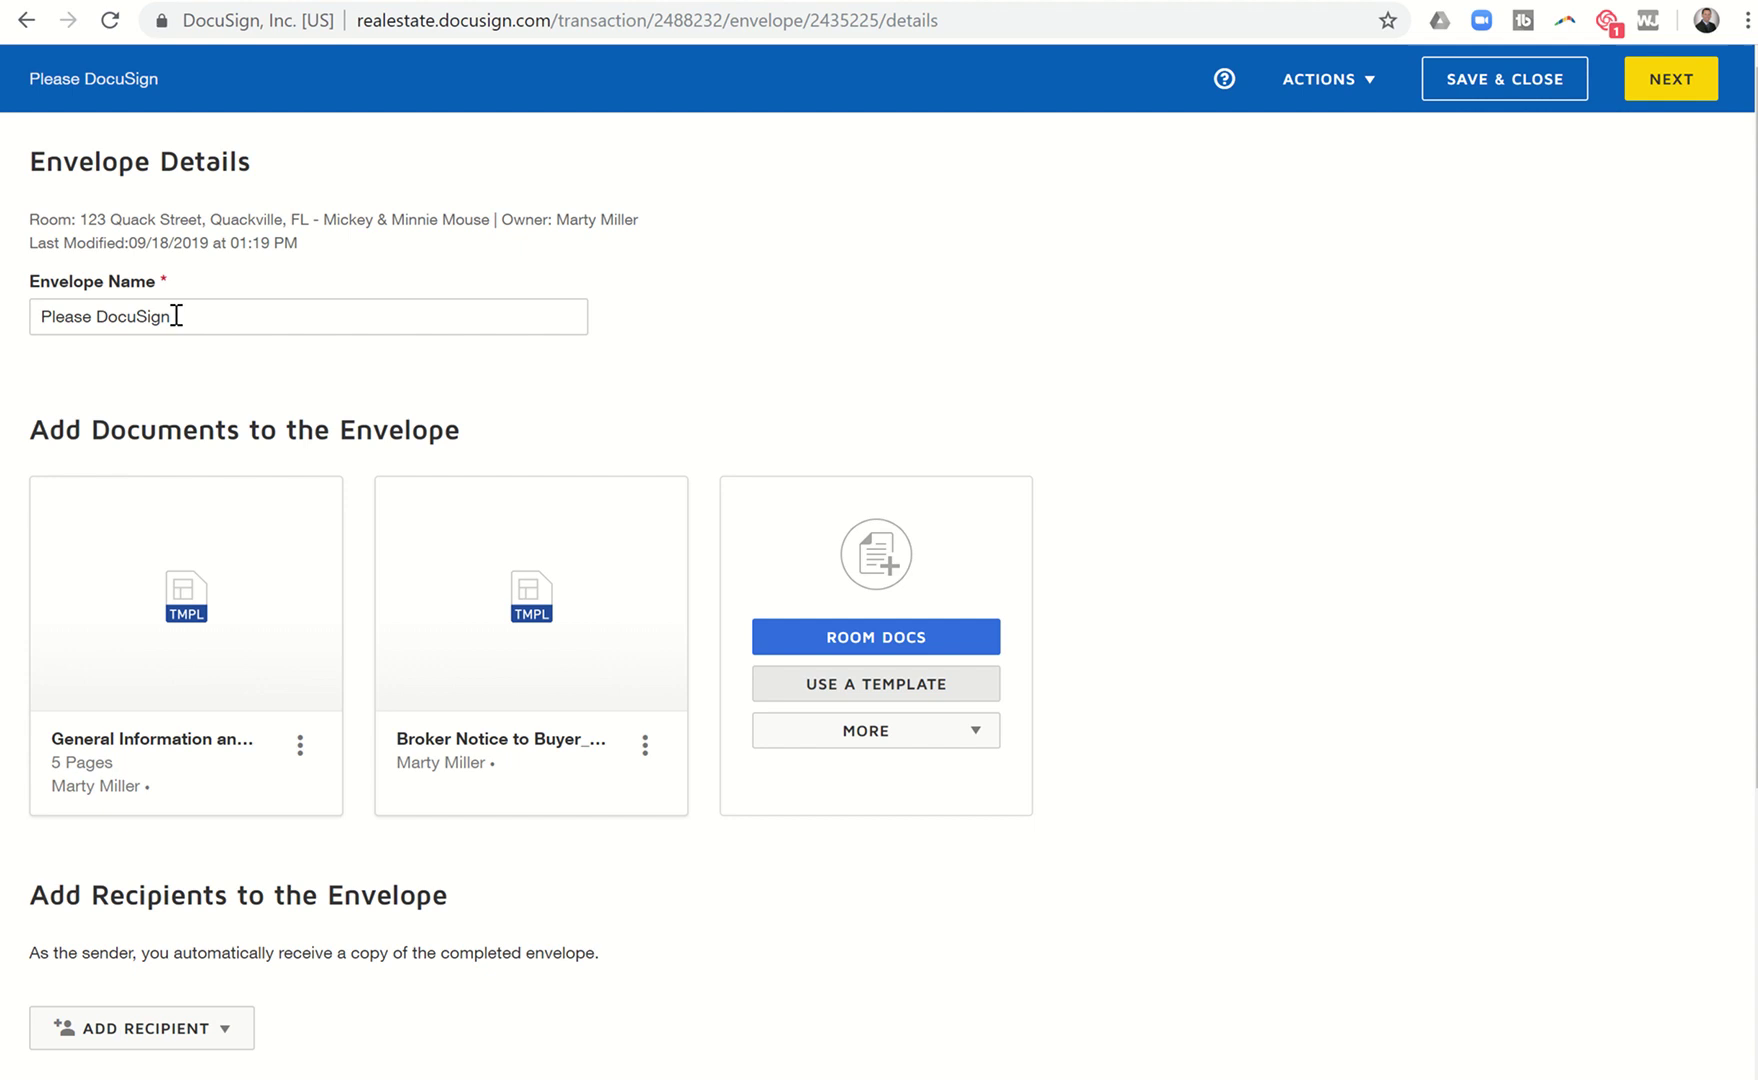
# Add pre-tagged roles, including Broker Associate/Buyers Agent assigned to the agent's own account.
pyautogui.scroll(-3, 188, 345)
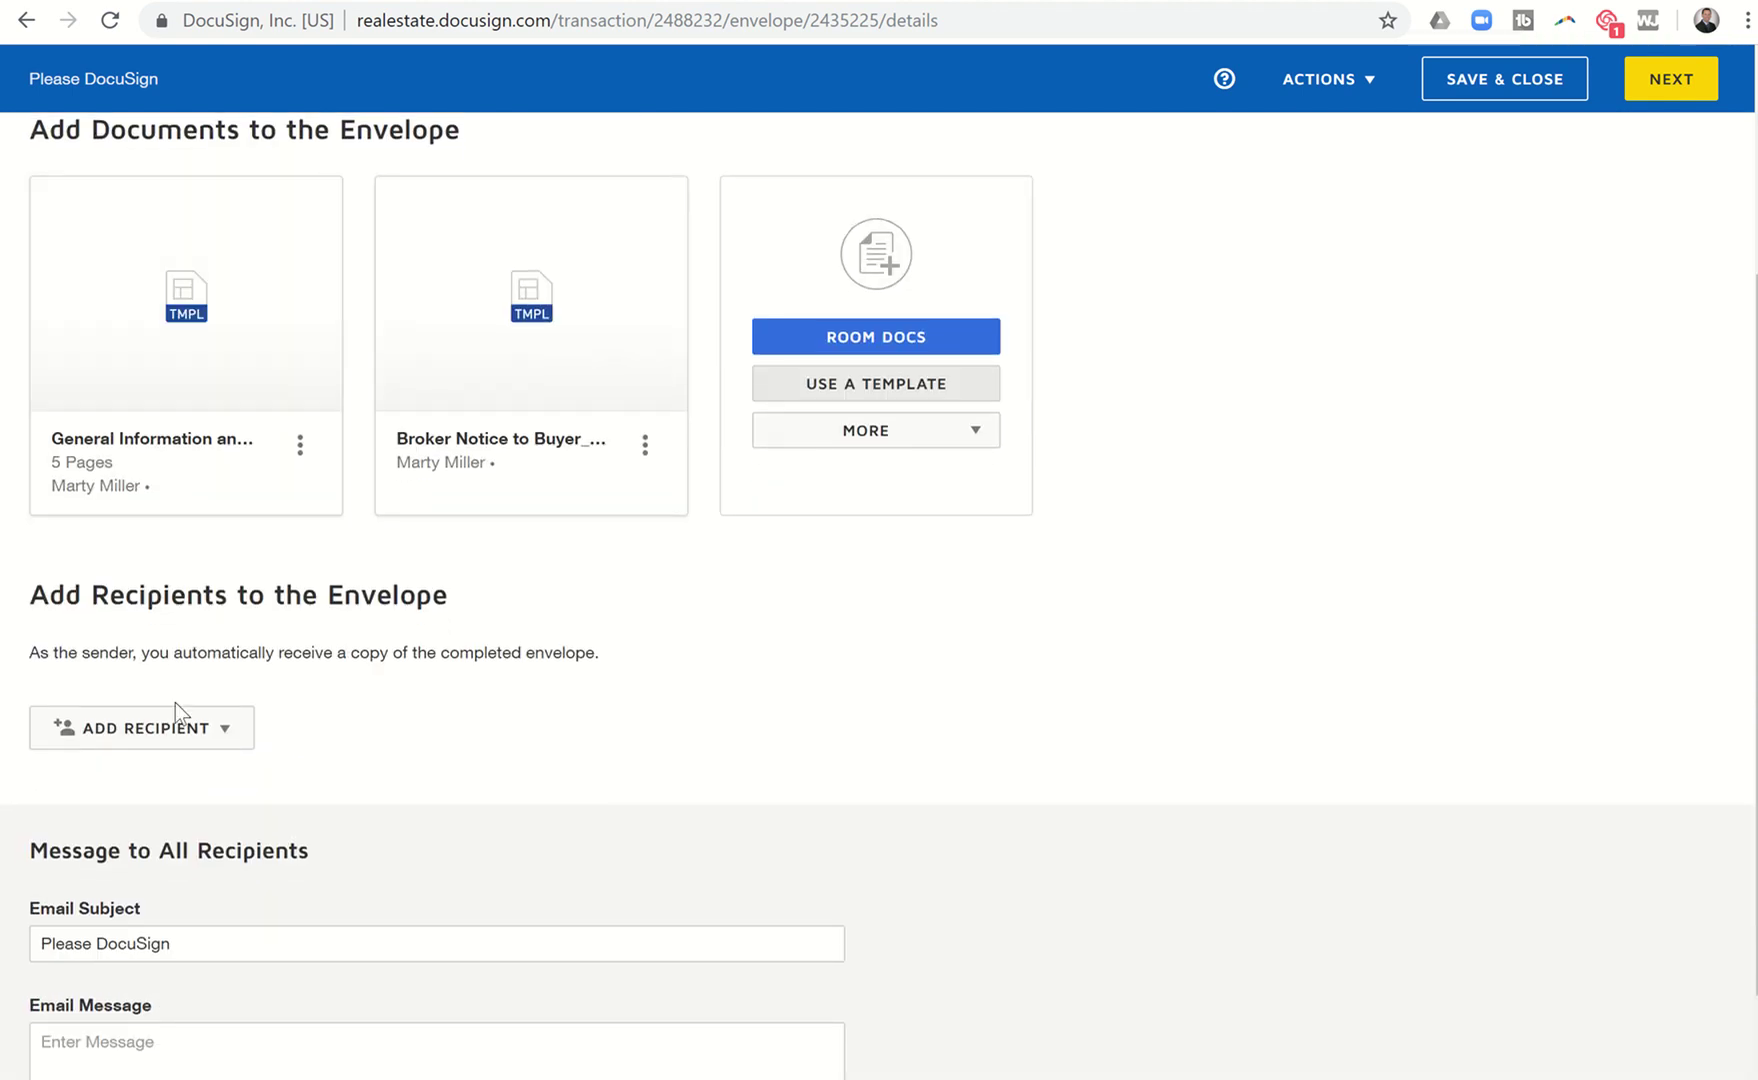
pyautogui.click(165, 645)
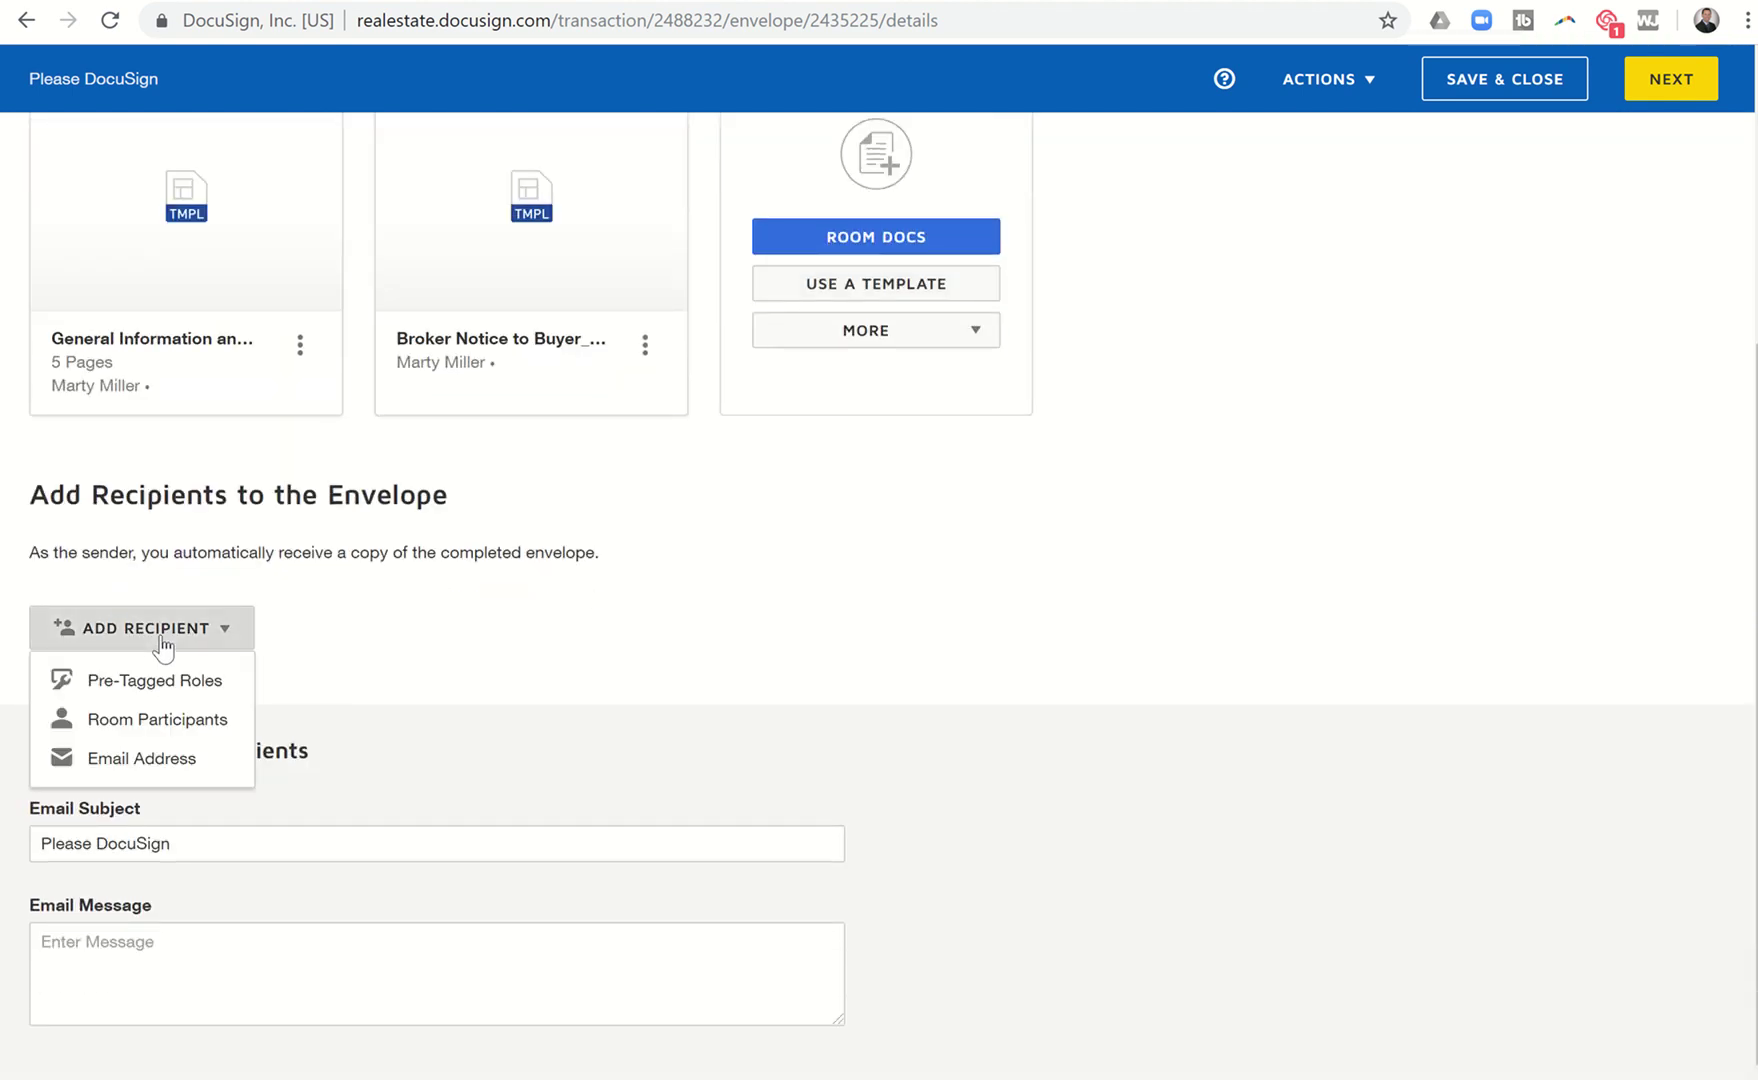
pyautogui.click(161, 681)
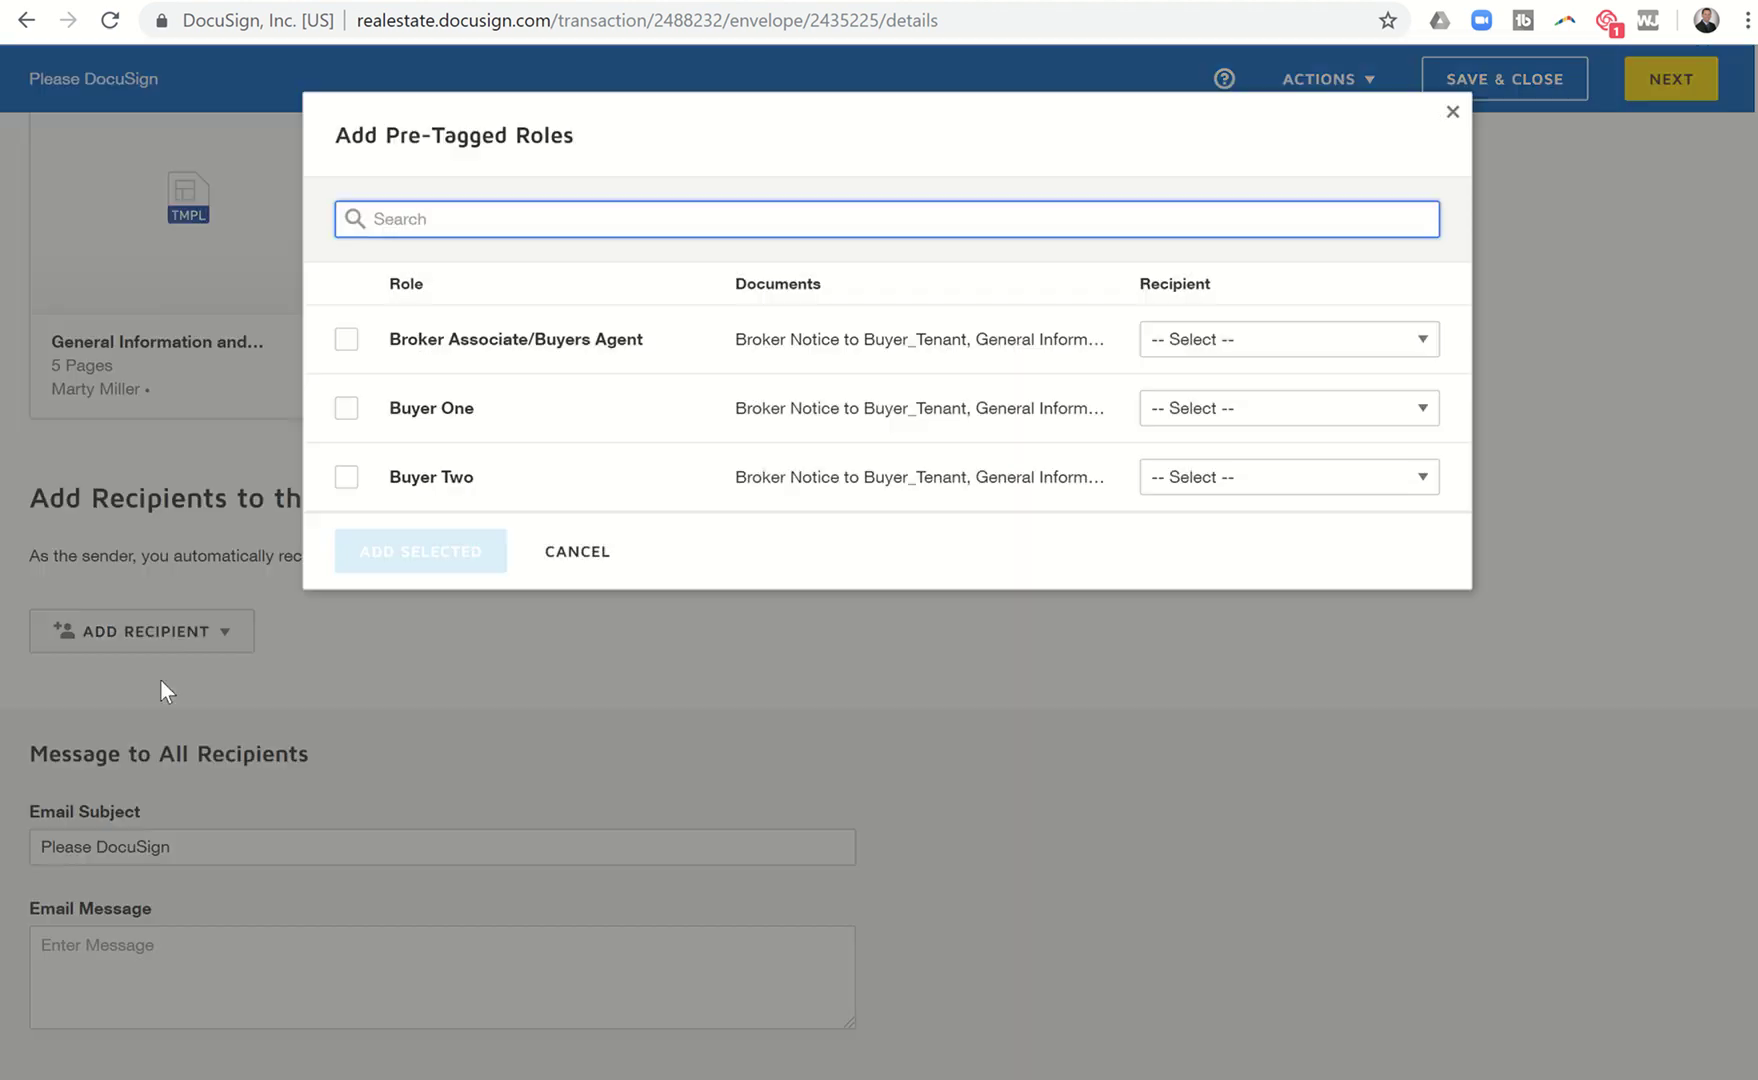
pyautogui.click(346, 339)
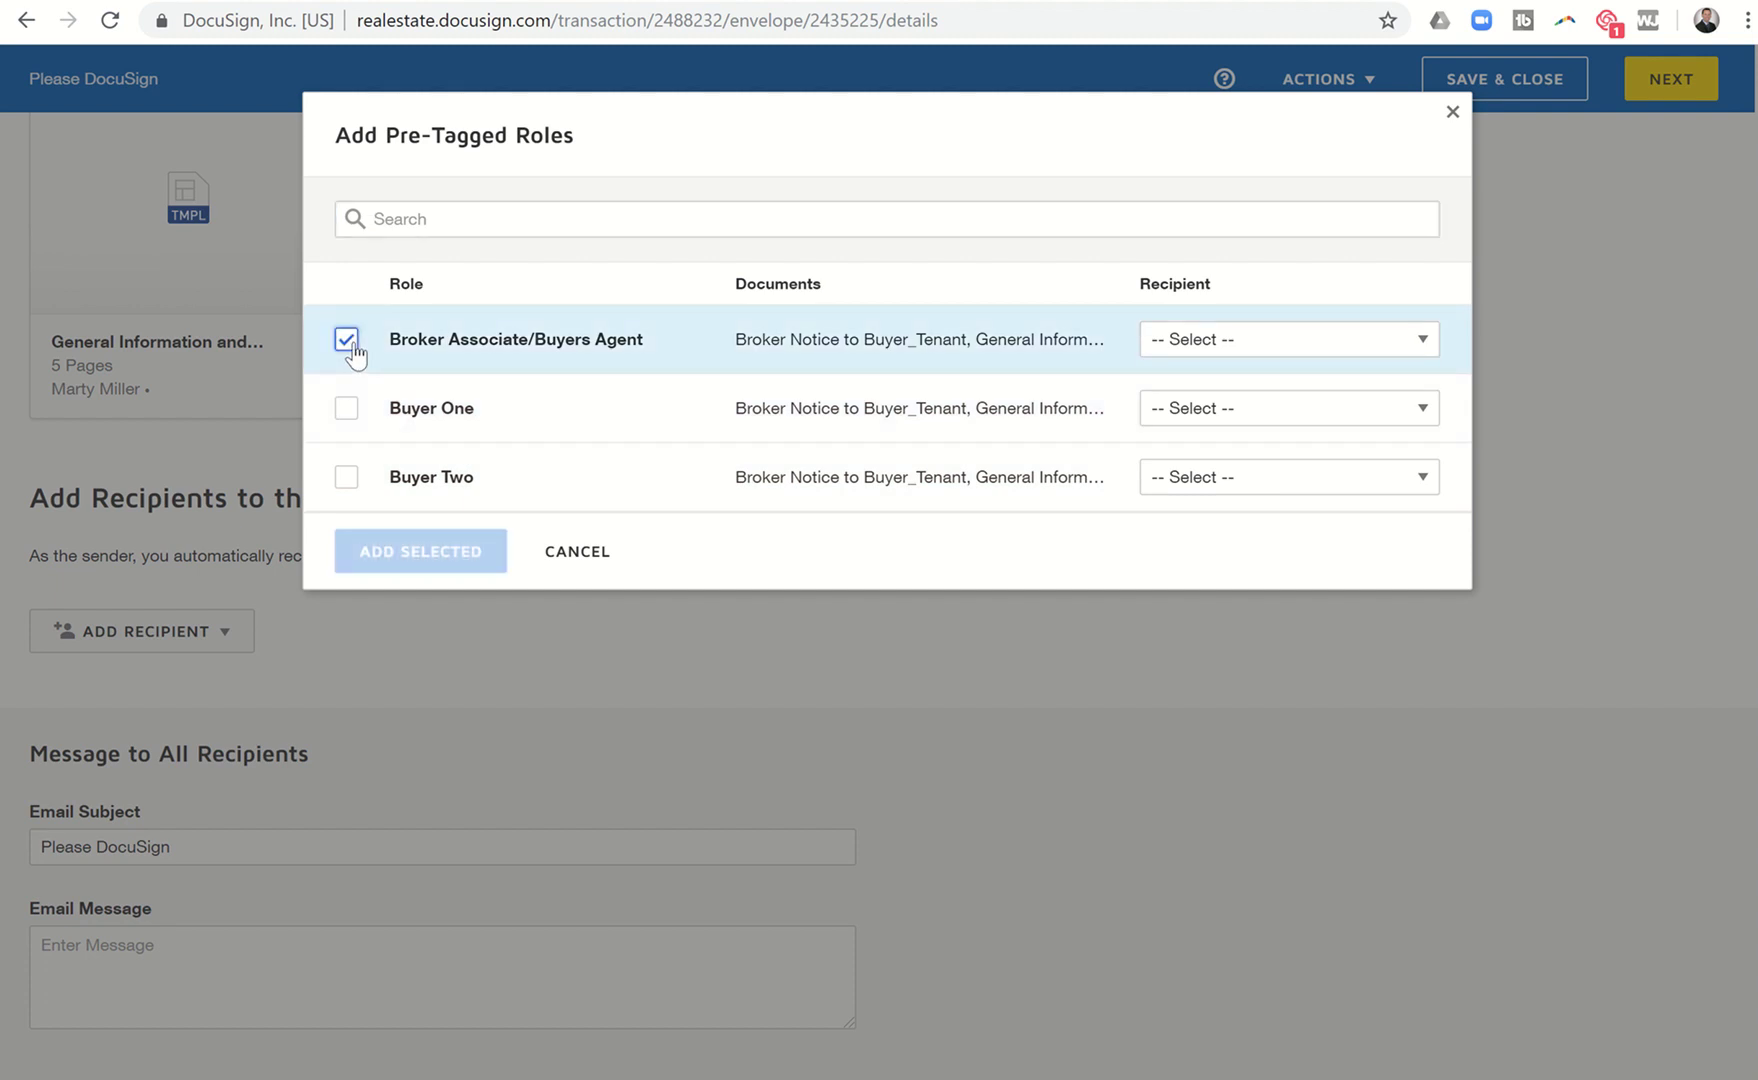
pyautogui.click(1192, 345)
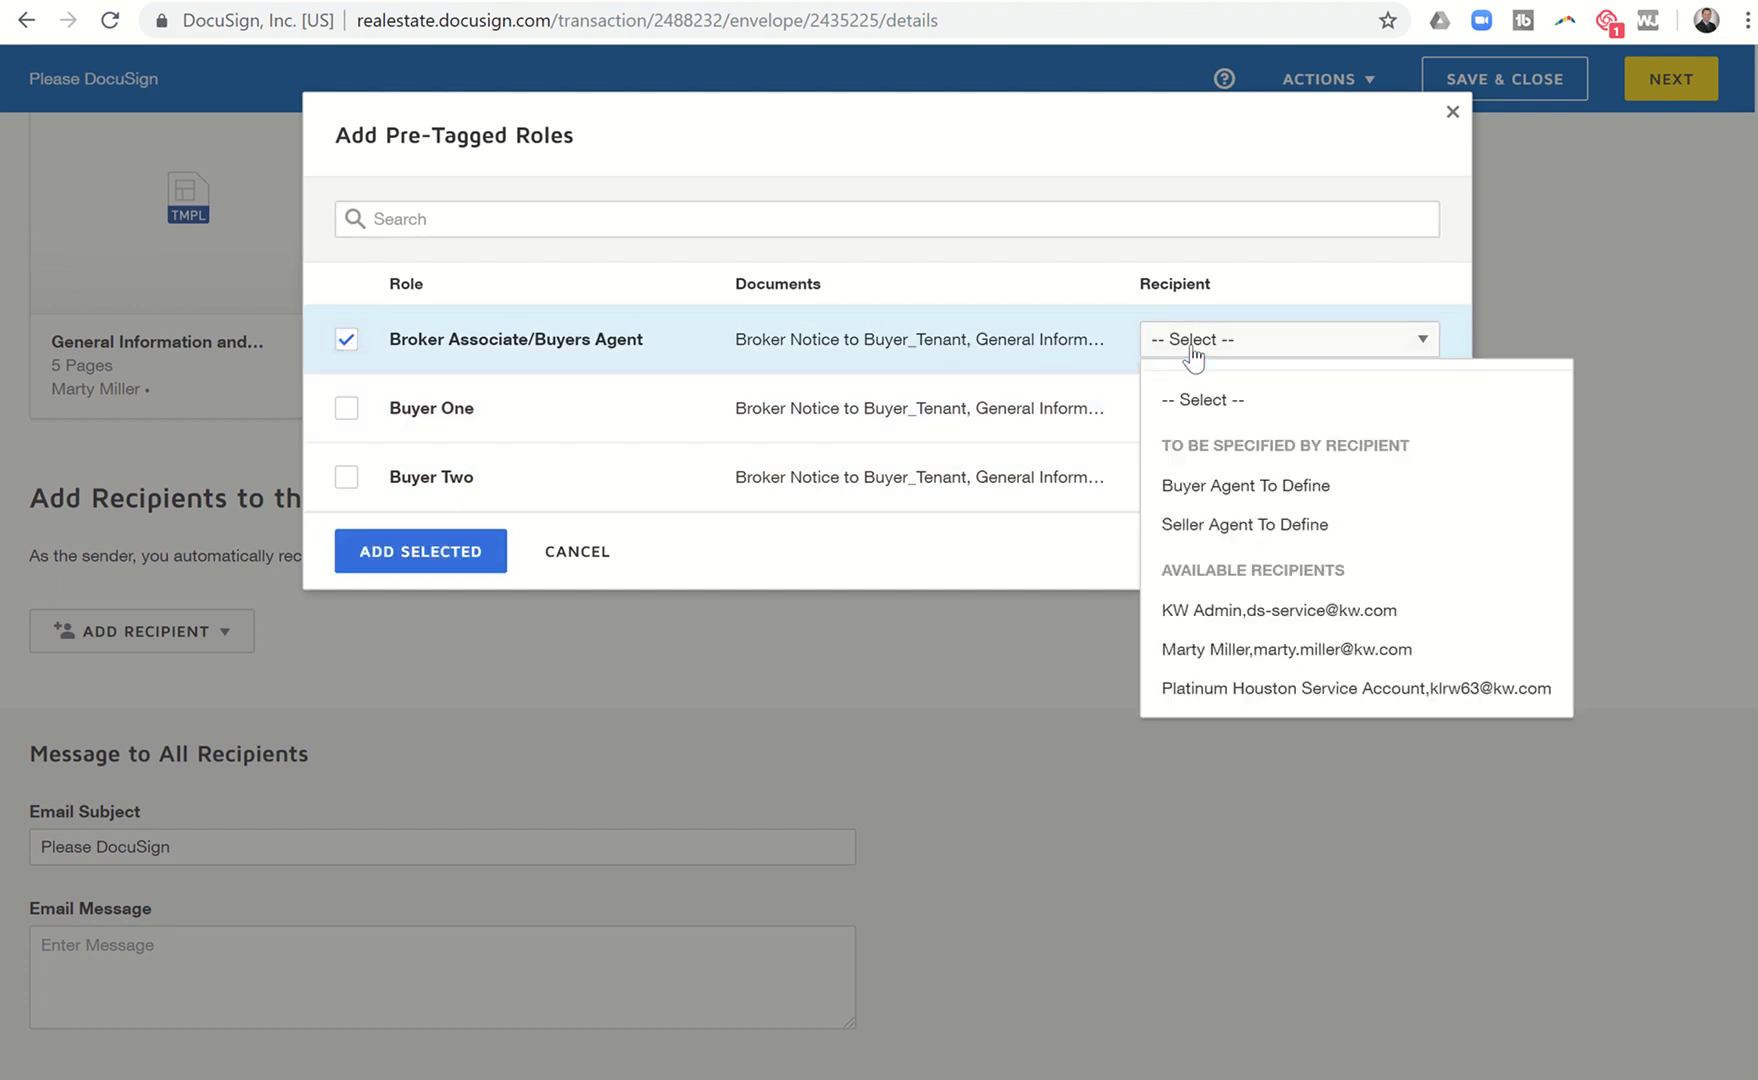
pyautogui.click(1213, 660)
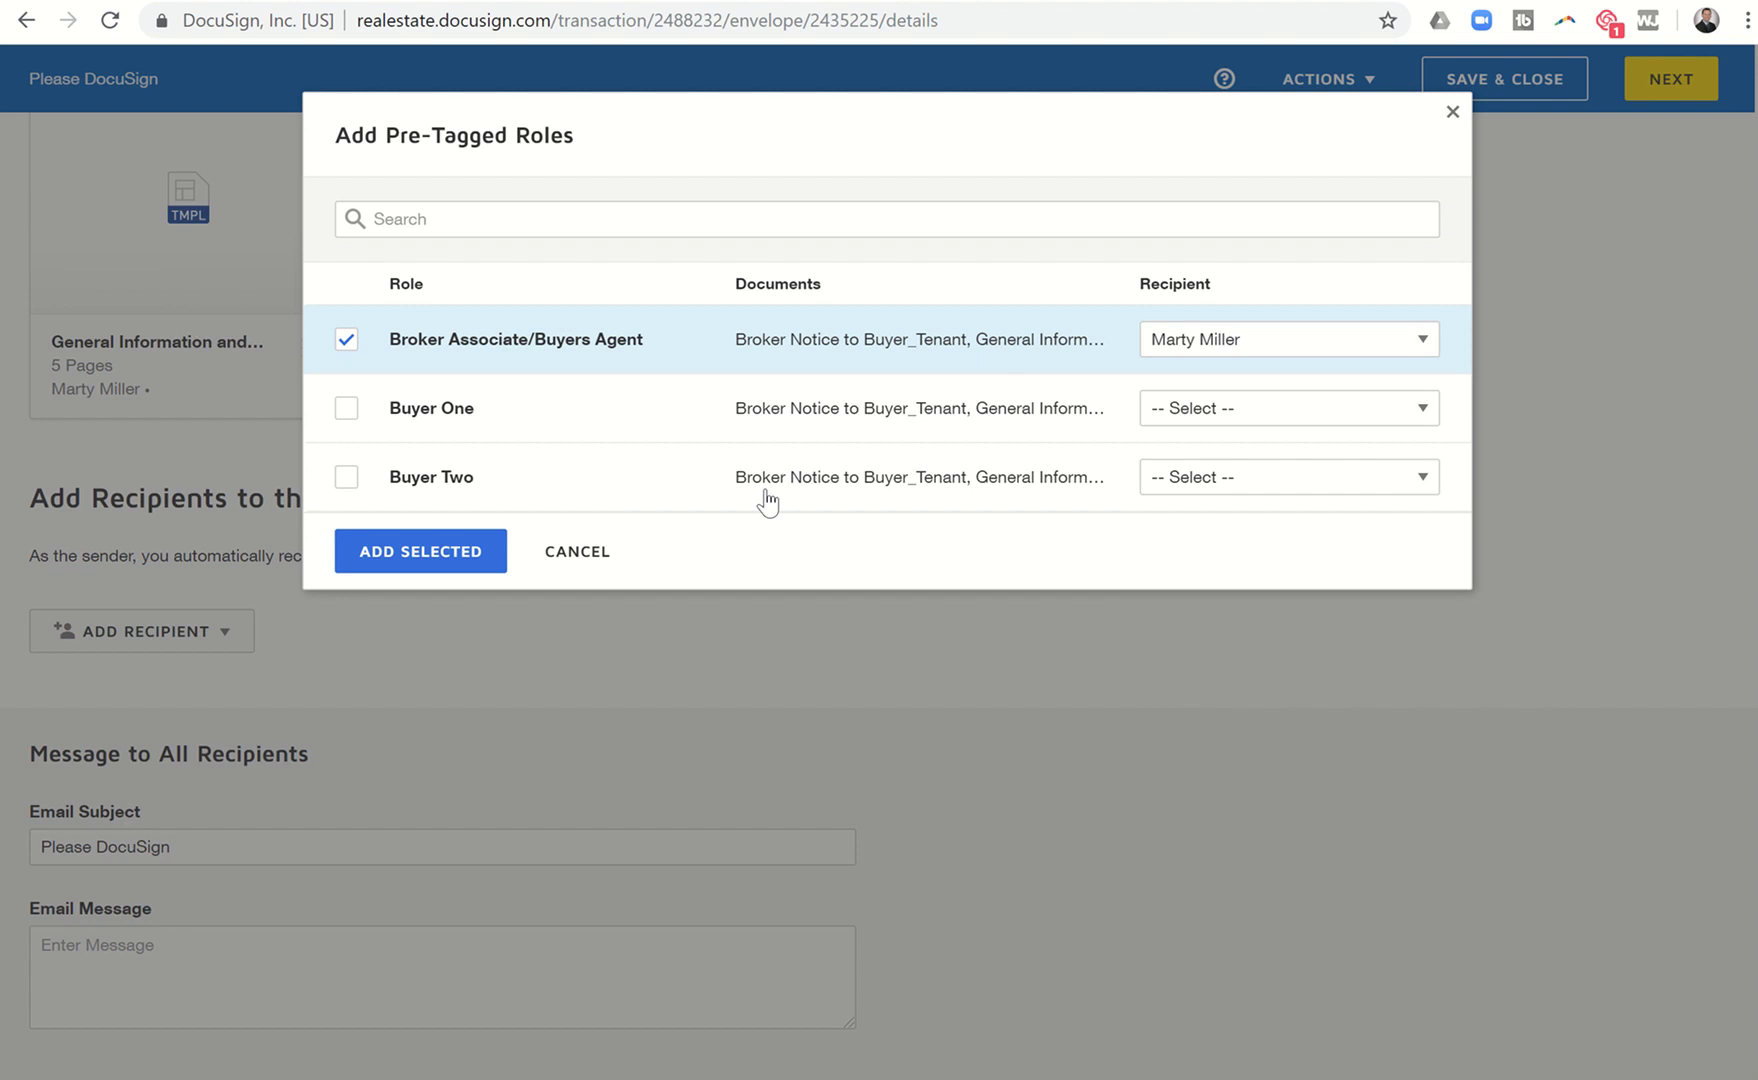
# Include Buyer One and Buyer Two as Buyer Agent To Define and add the selected roles.
pyautogui.click(346, 408)
pyautogui.click(1165, 408)
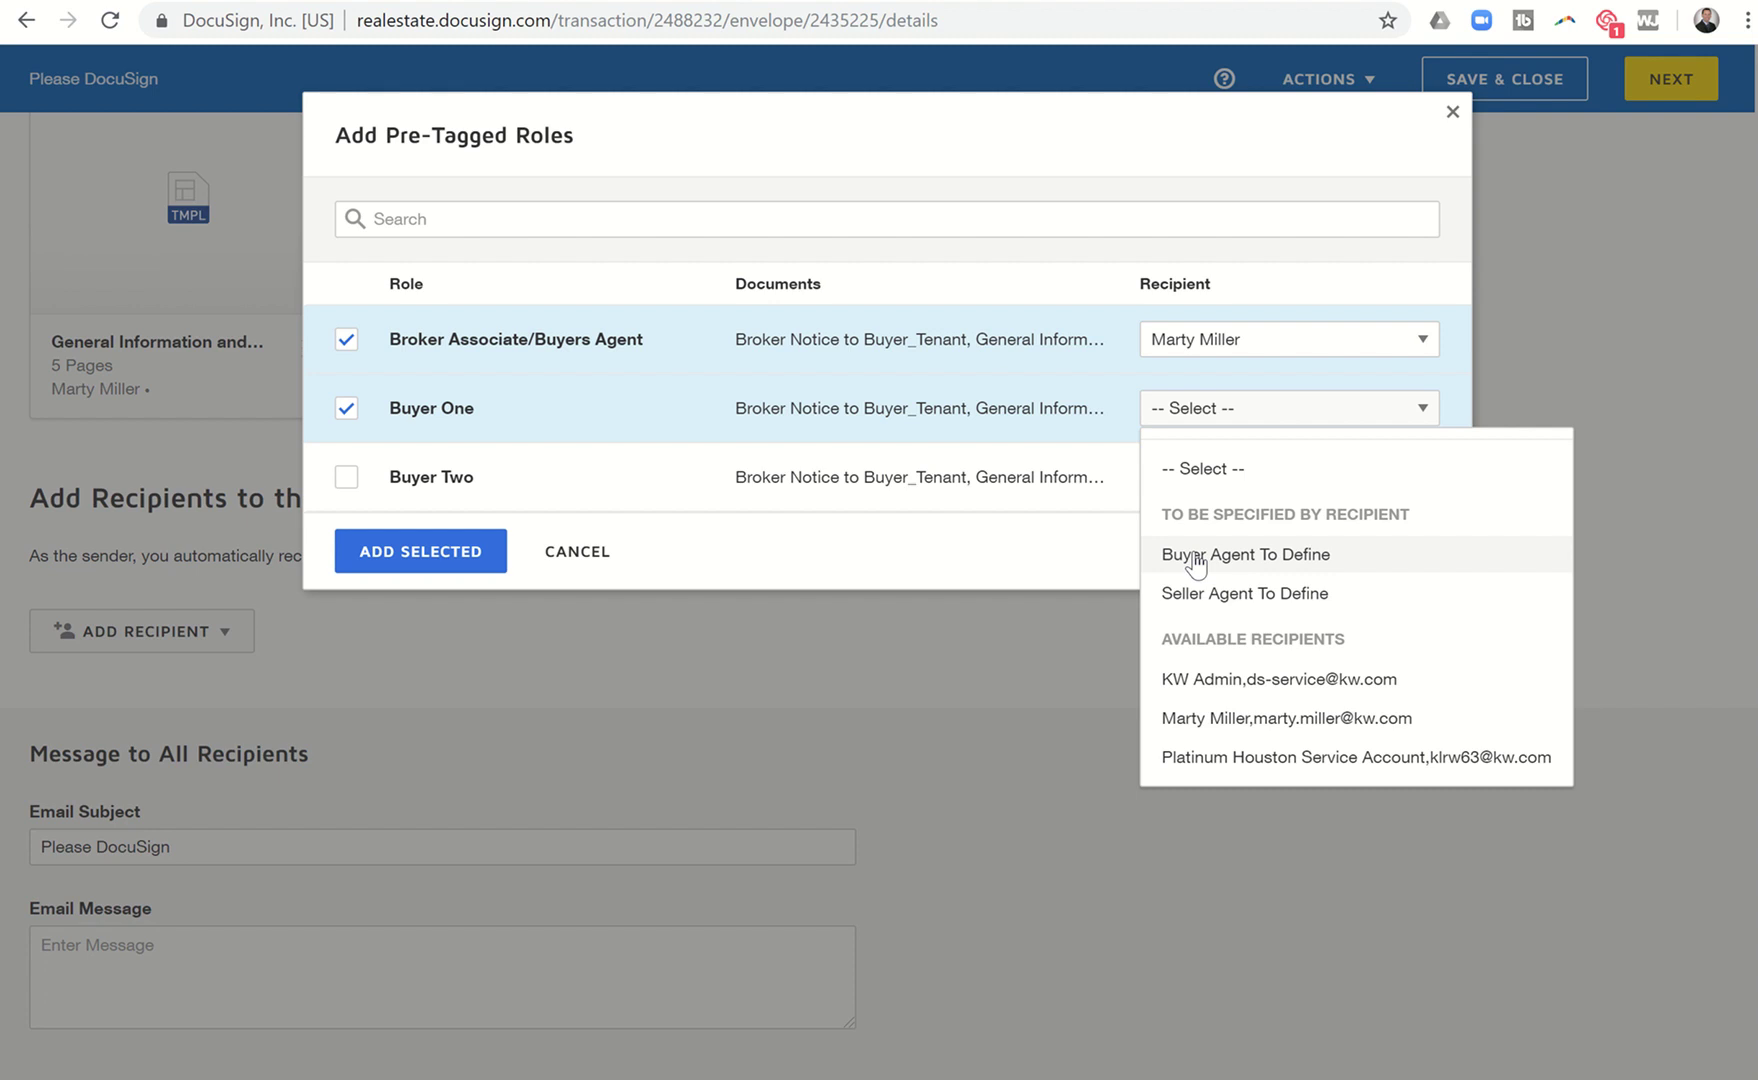
pyautogui.click(1196, 558)
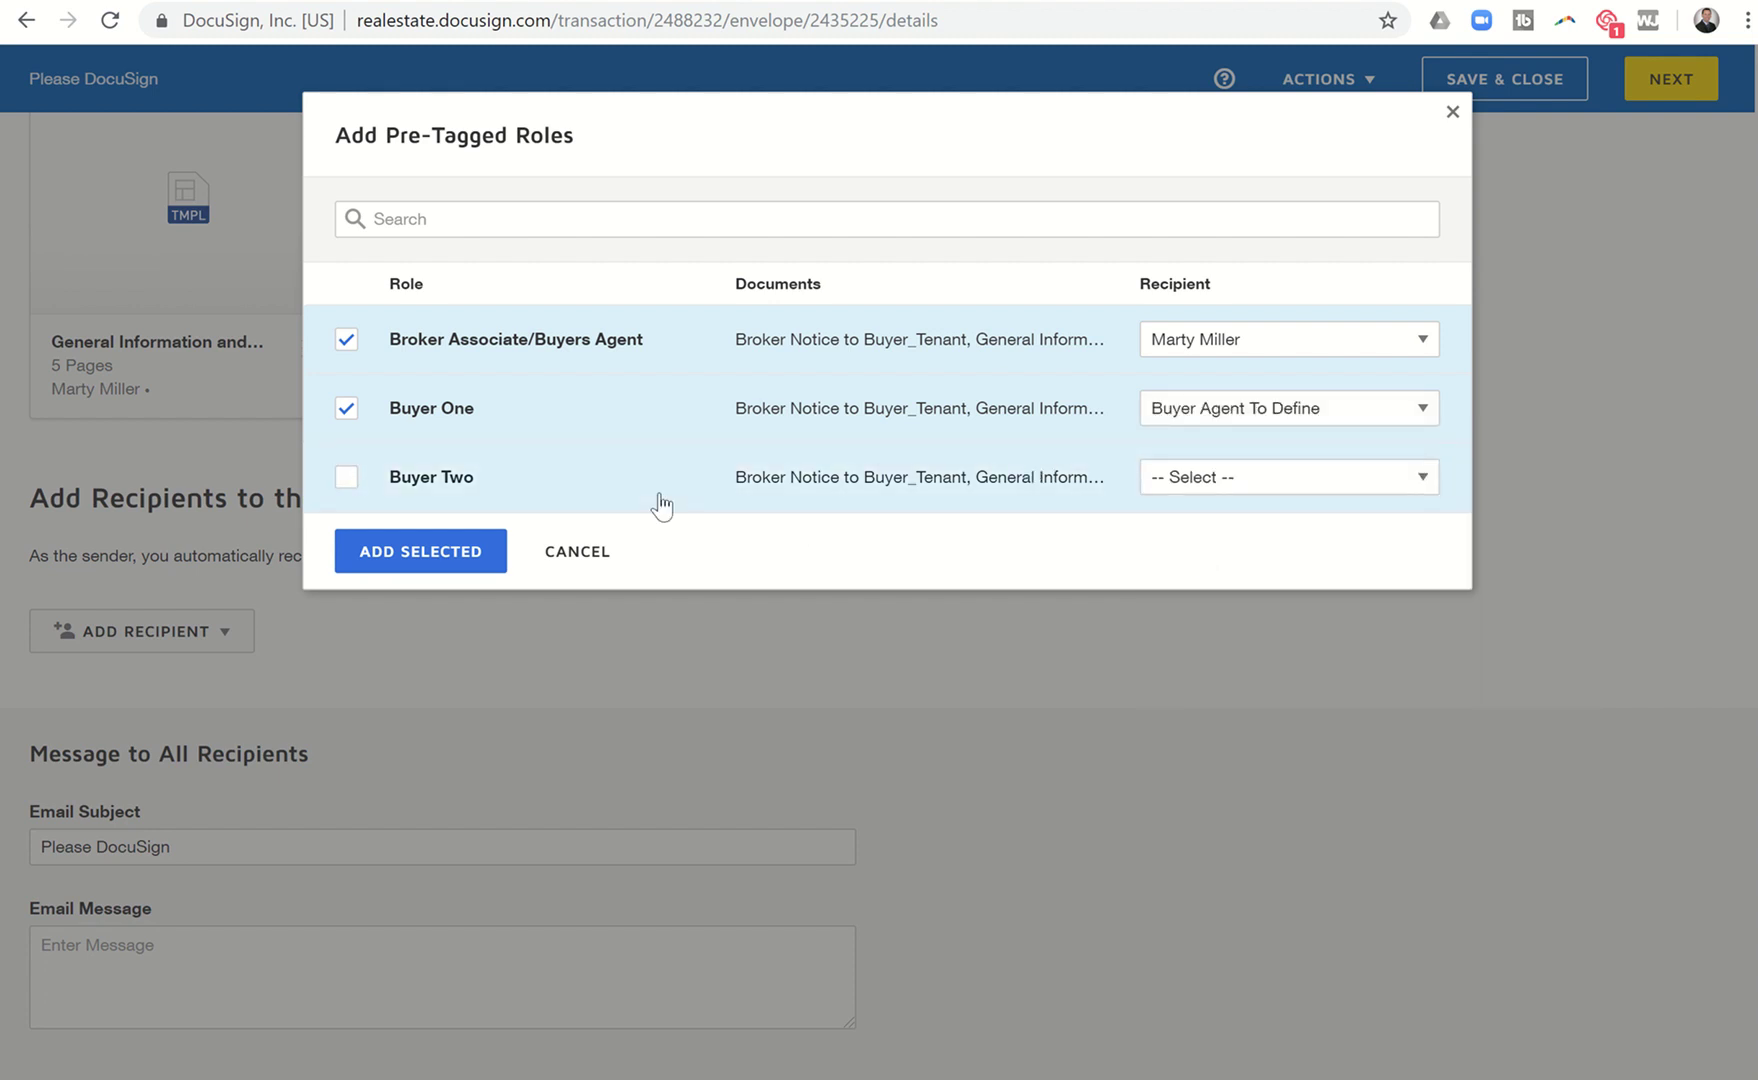
pyautogui.click(349, 480)
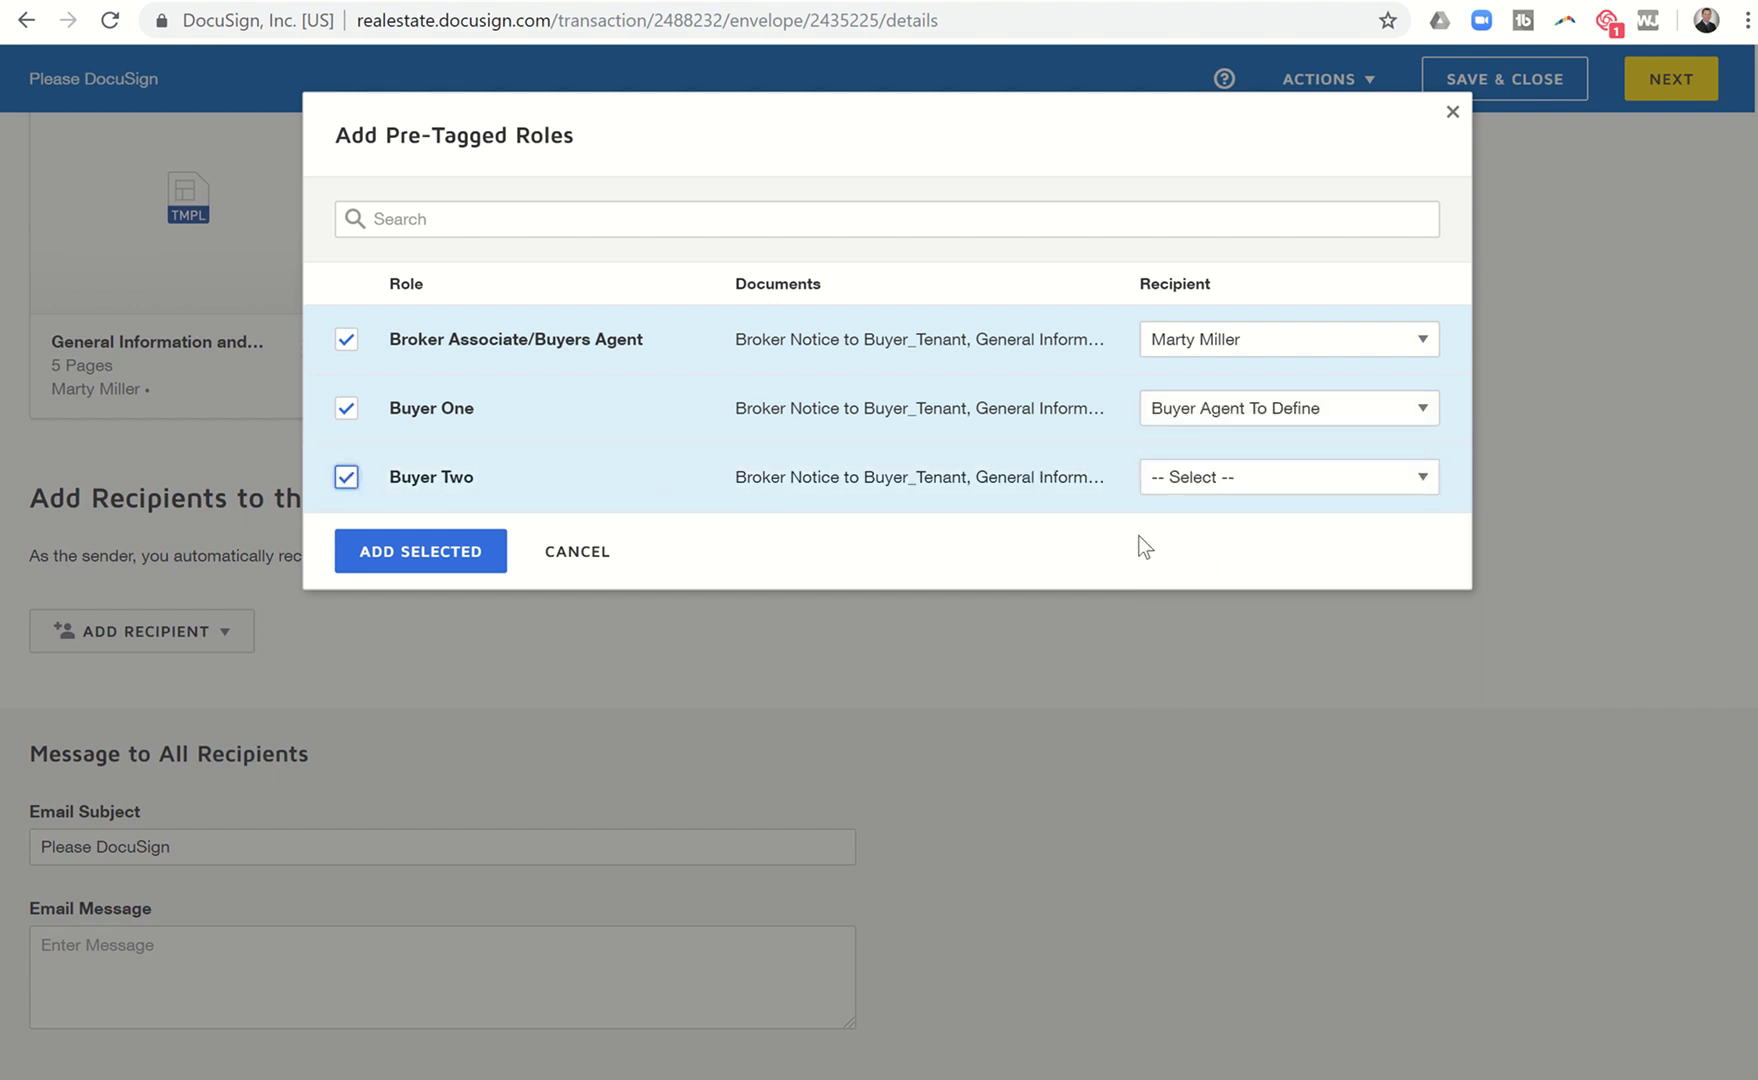
pyautogui.click(1209, 488)
pyautogui.click(1216, 630)
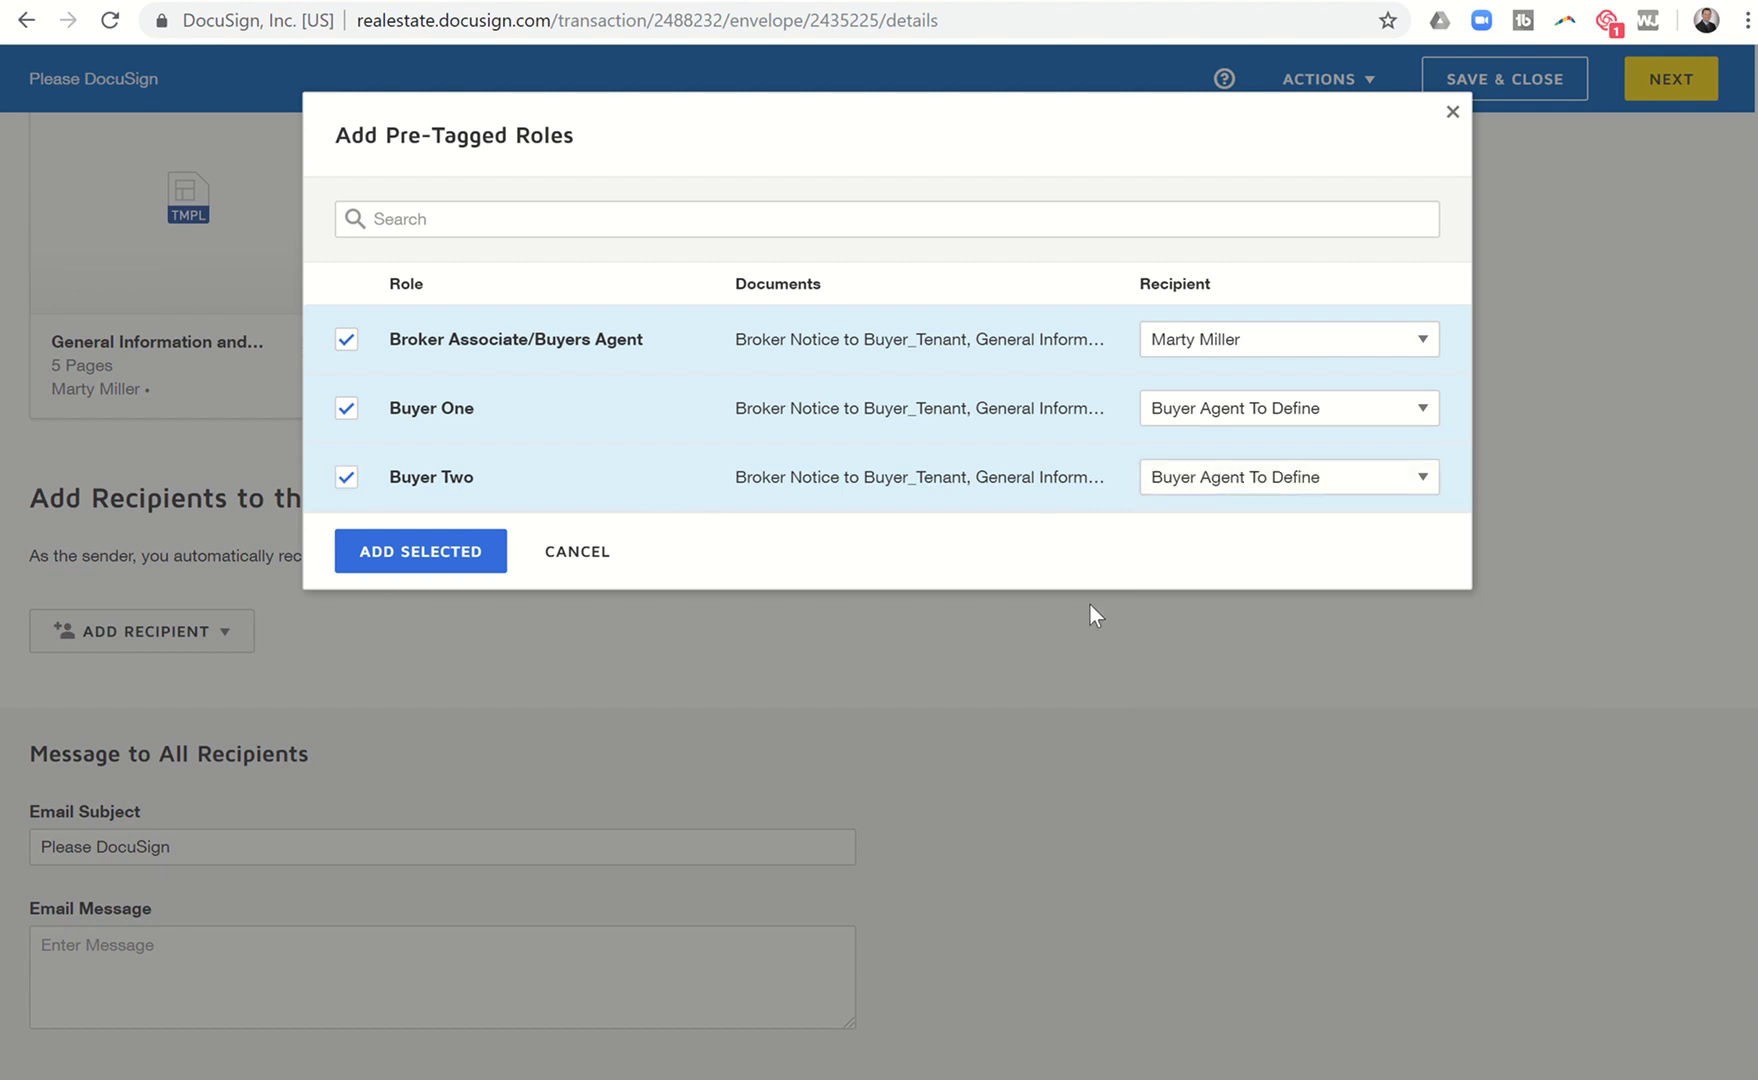
pyautogui.click(463, 571)
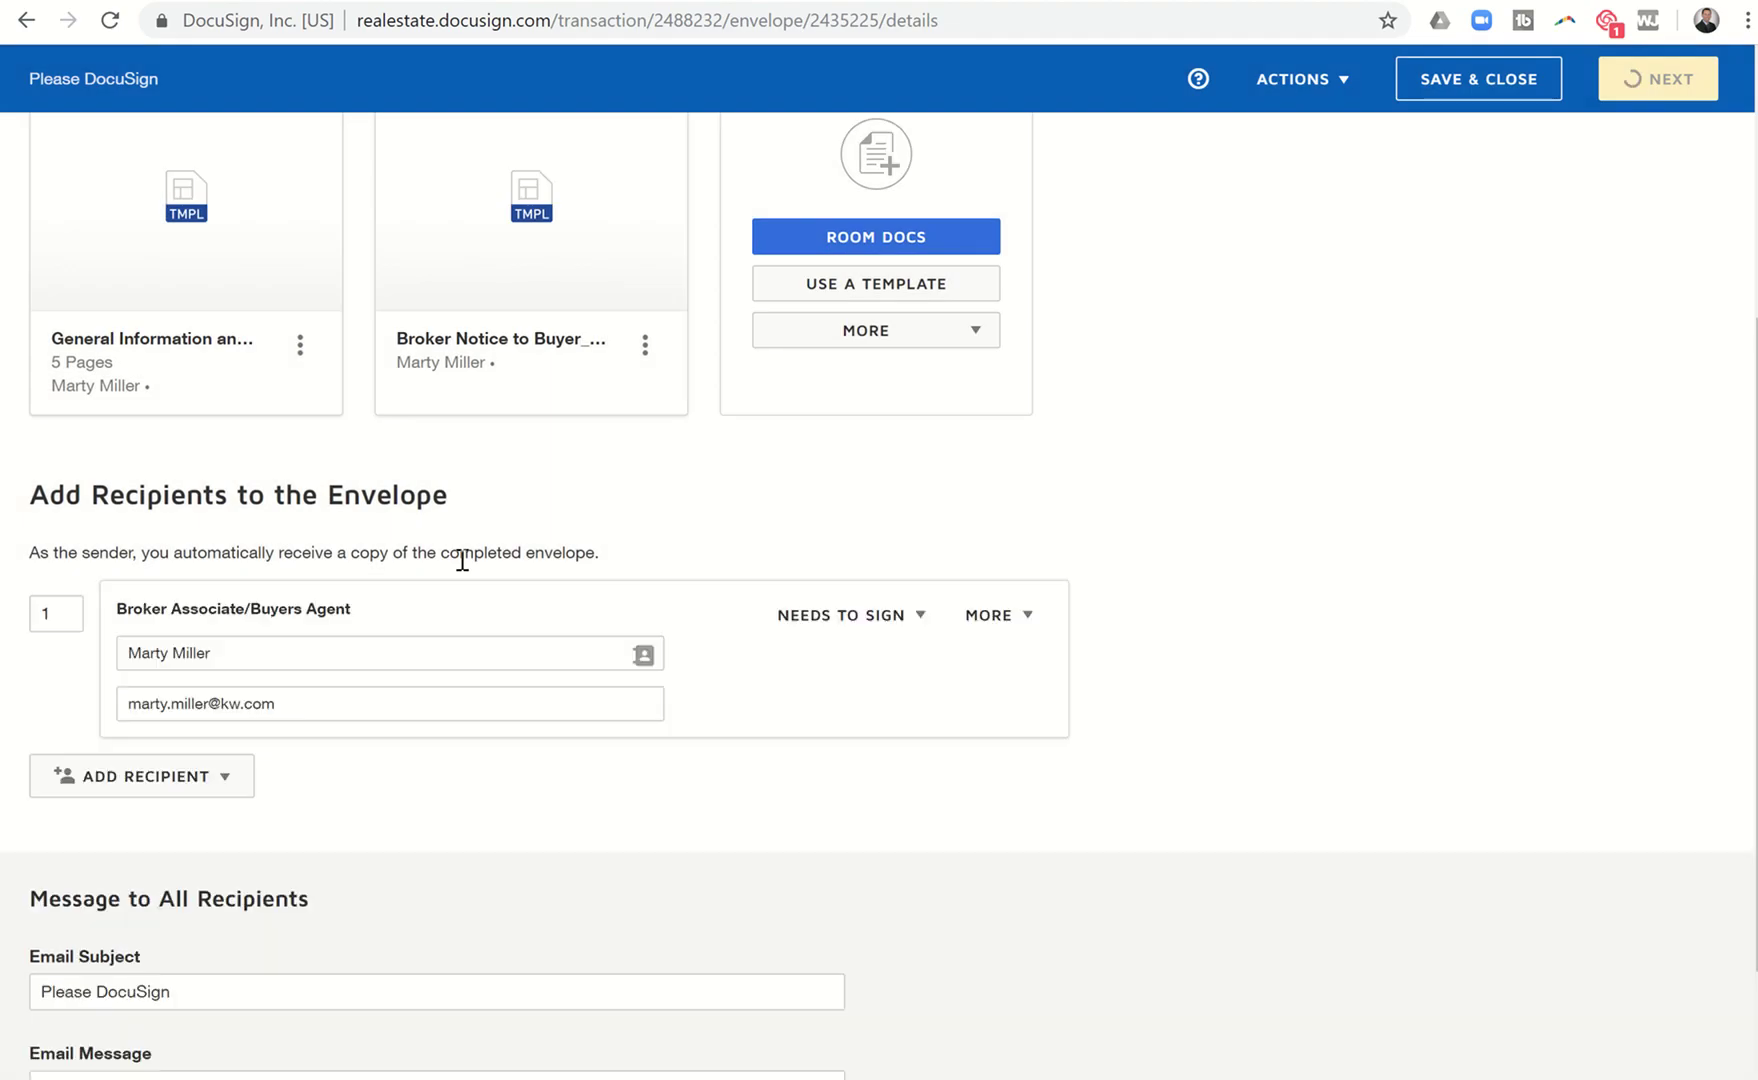
# Remove the extra Buyer Agent recipient and enter Buyer One's name and e-mail.
pyautogui.scroll(-3, 462, 560)
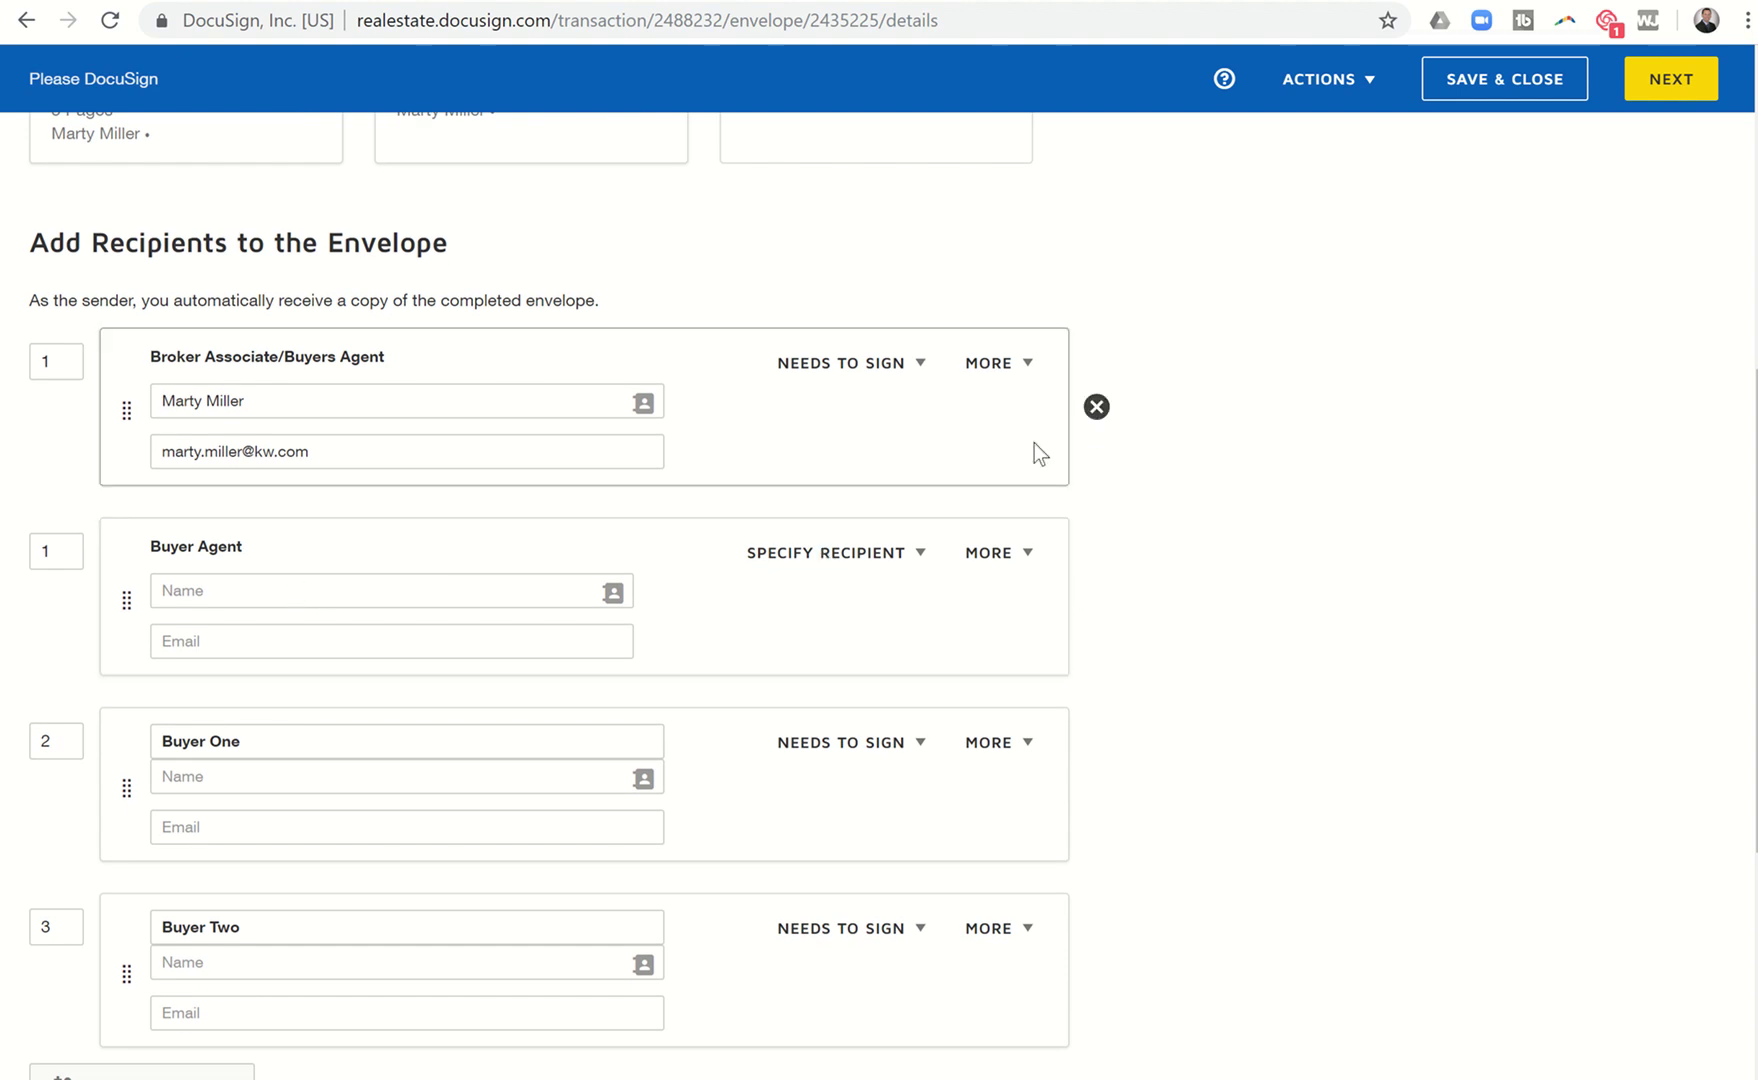
pyautogui.click(1097, 597)
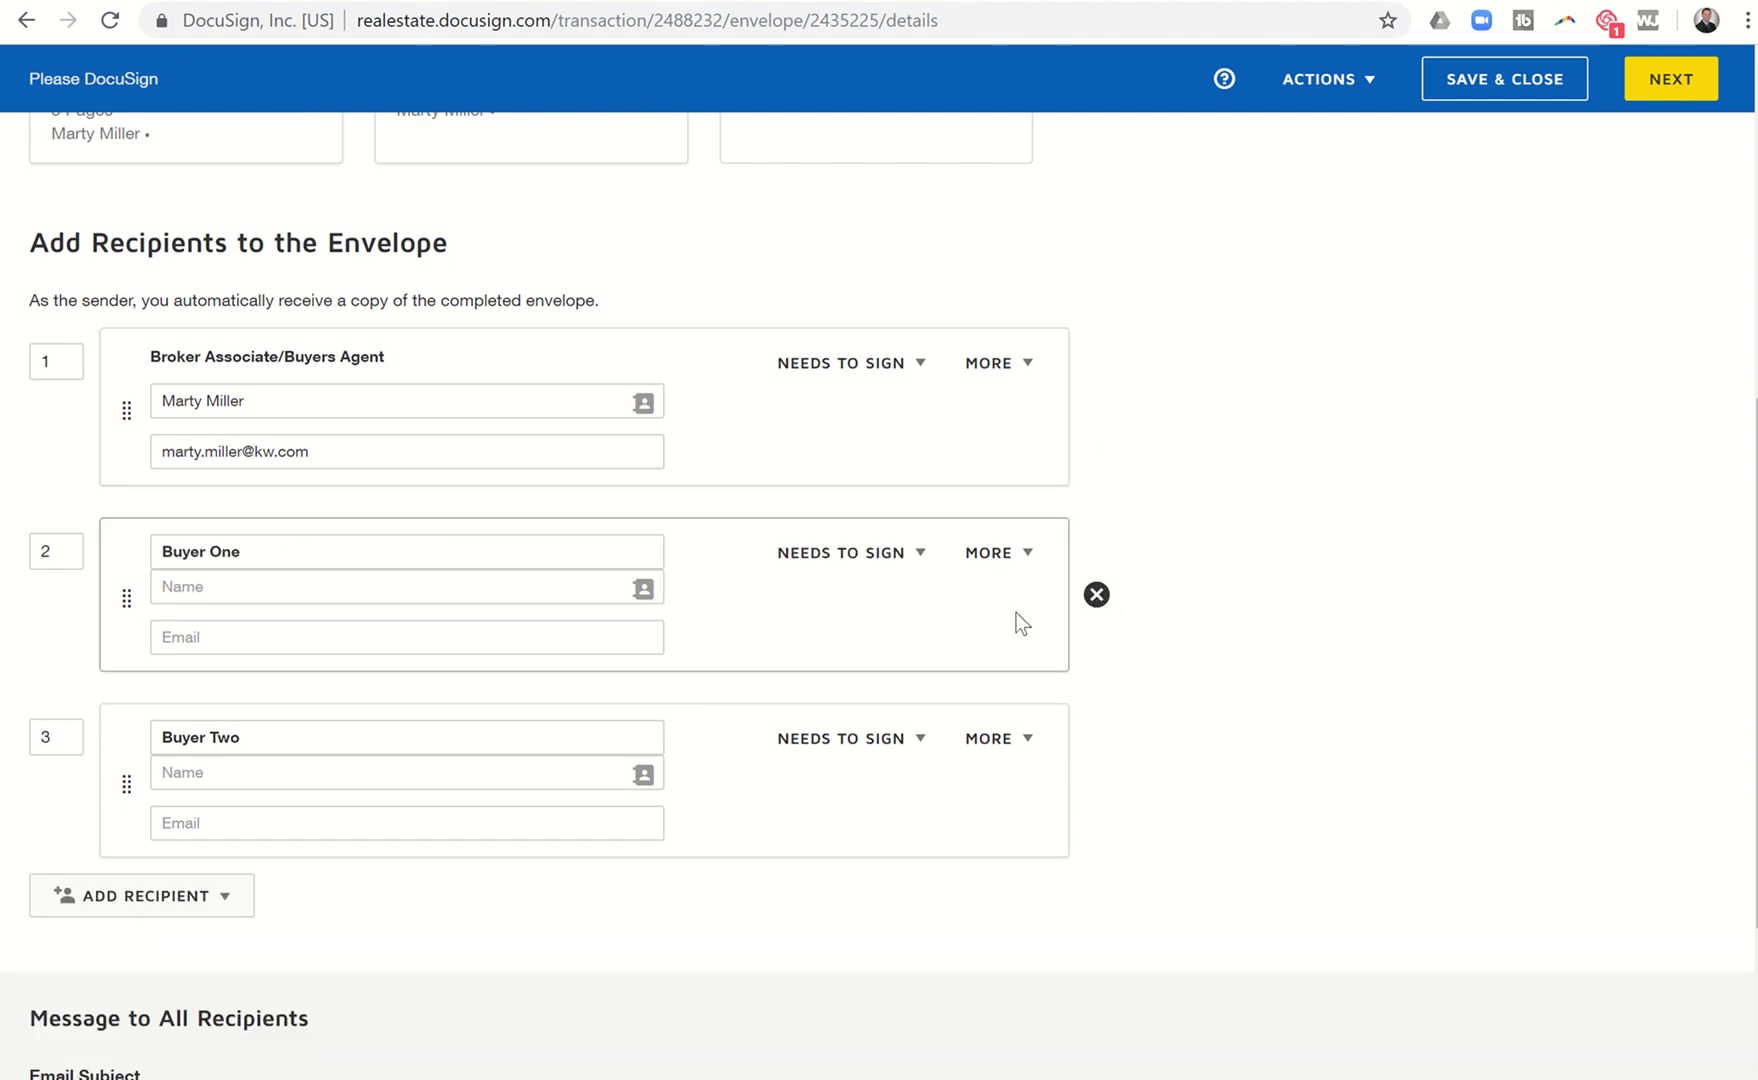
pyautogui.click(403, 590)
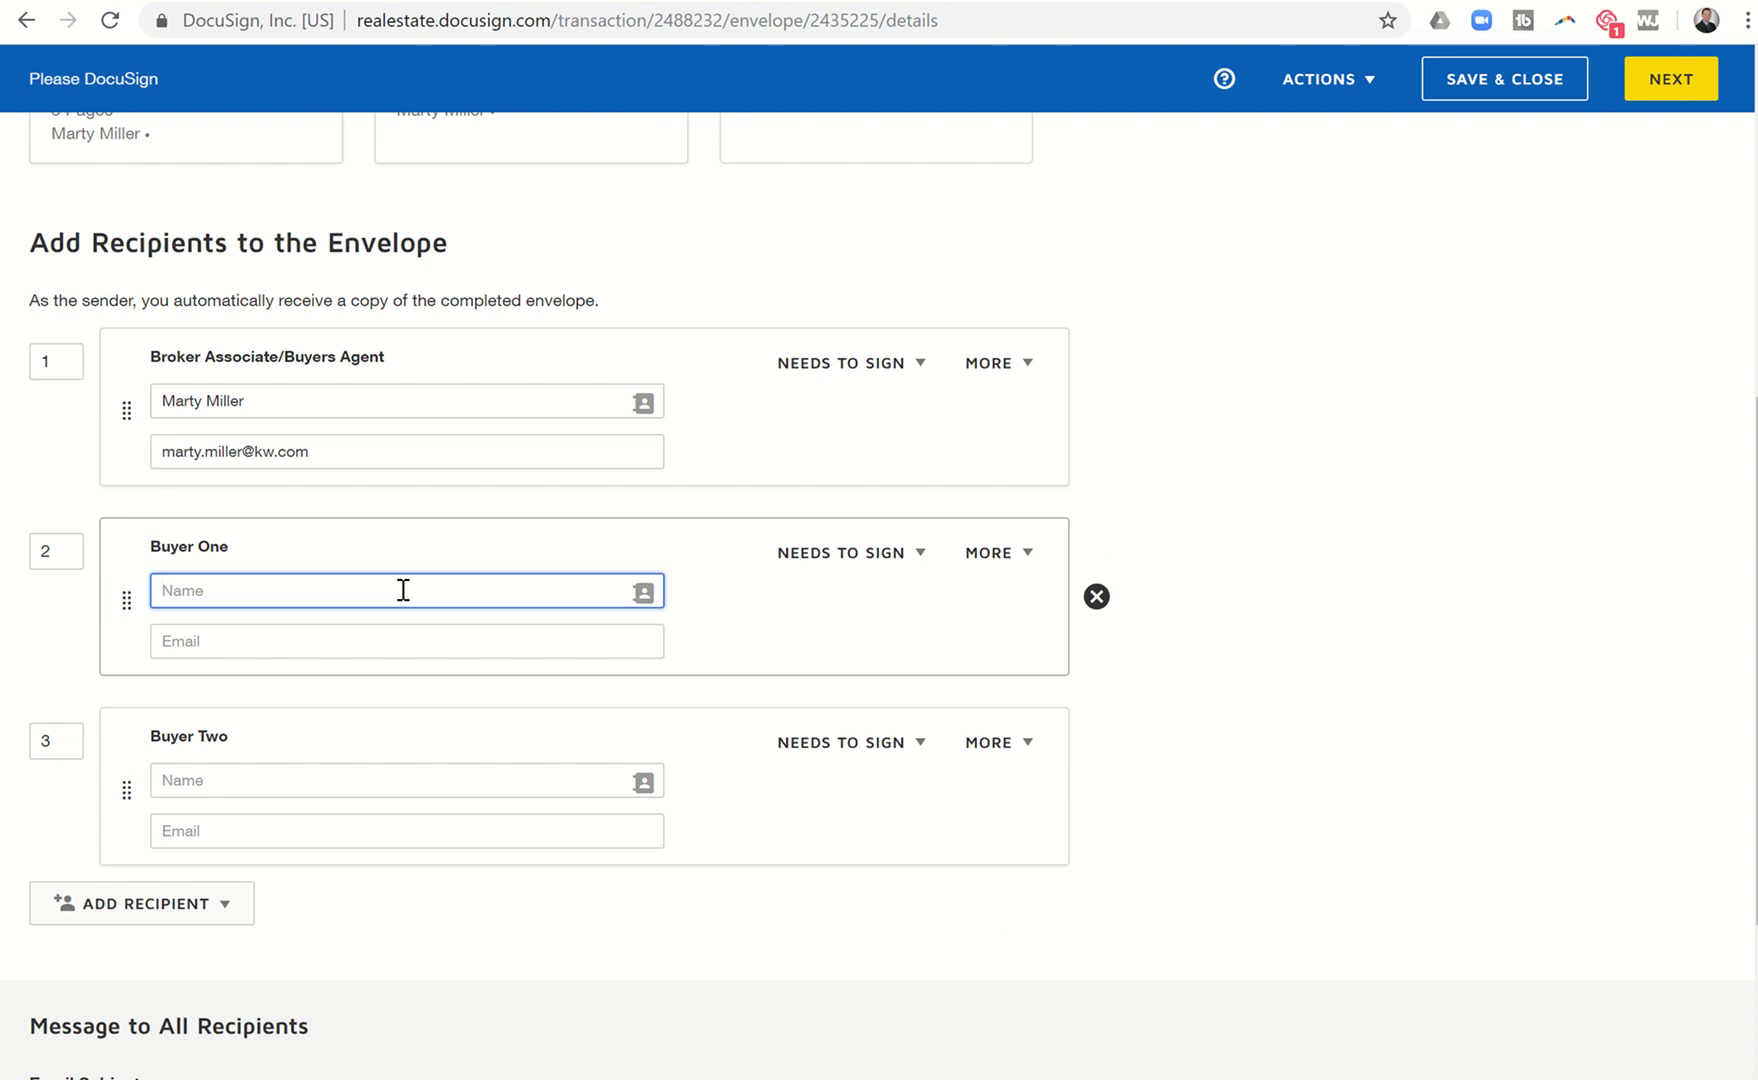
pyautogui.write('Donald Duck')
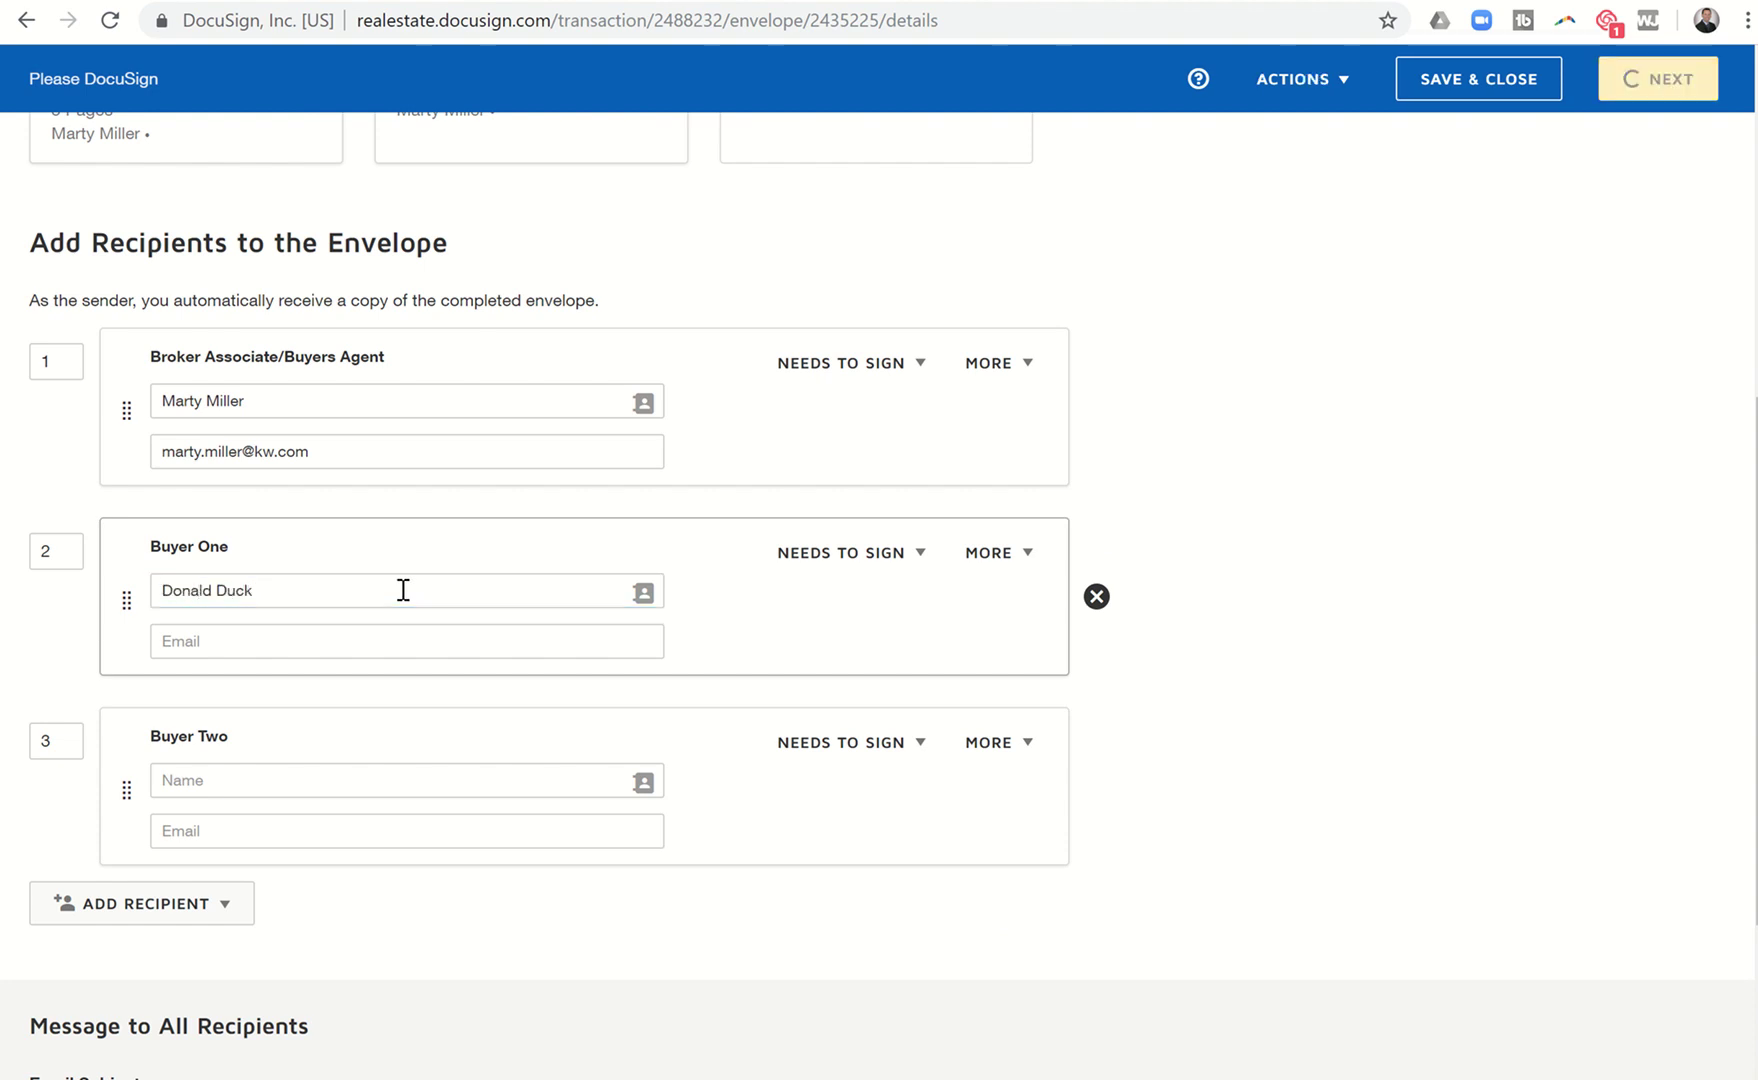
pyautogui.click(362, 641)
pyautogui.write('DOnal')
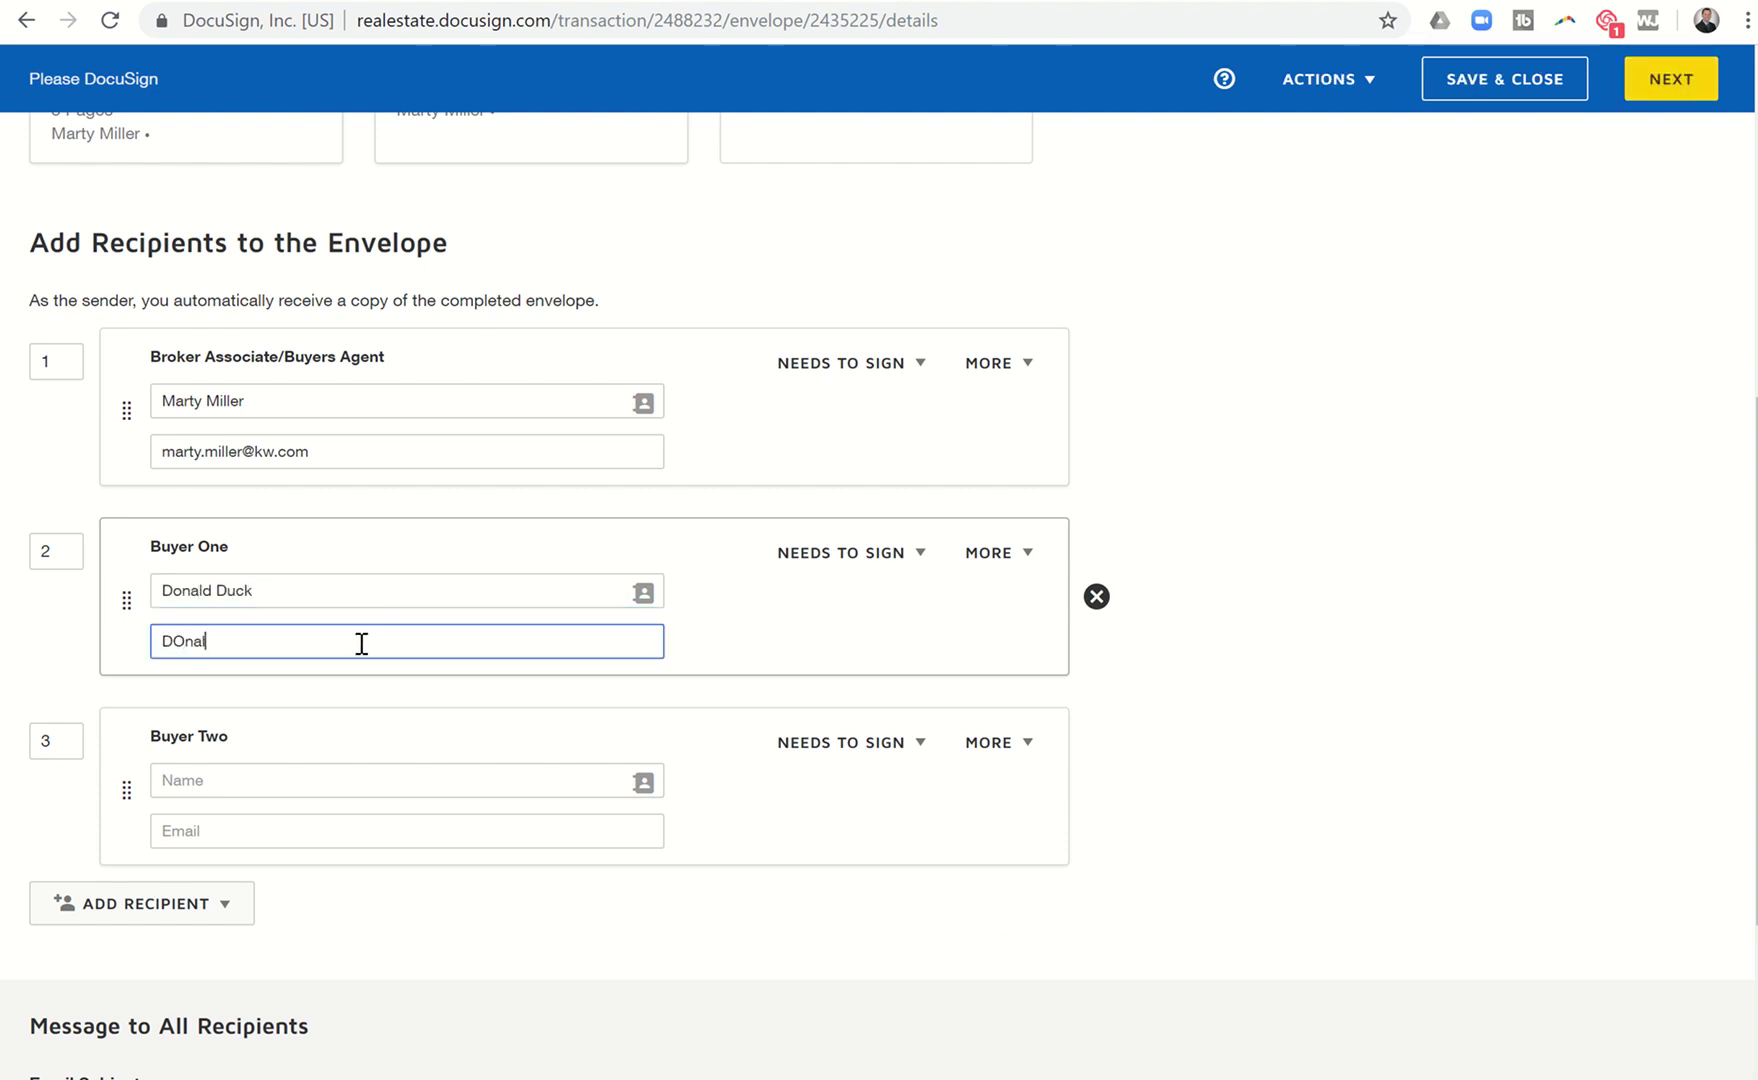
pyautogui.write('d@Duck.com')
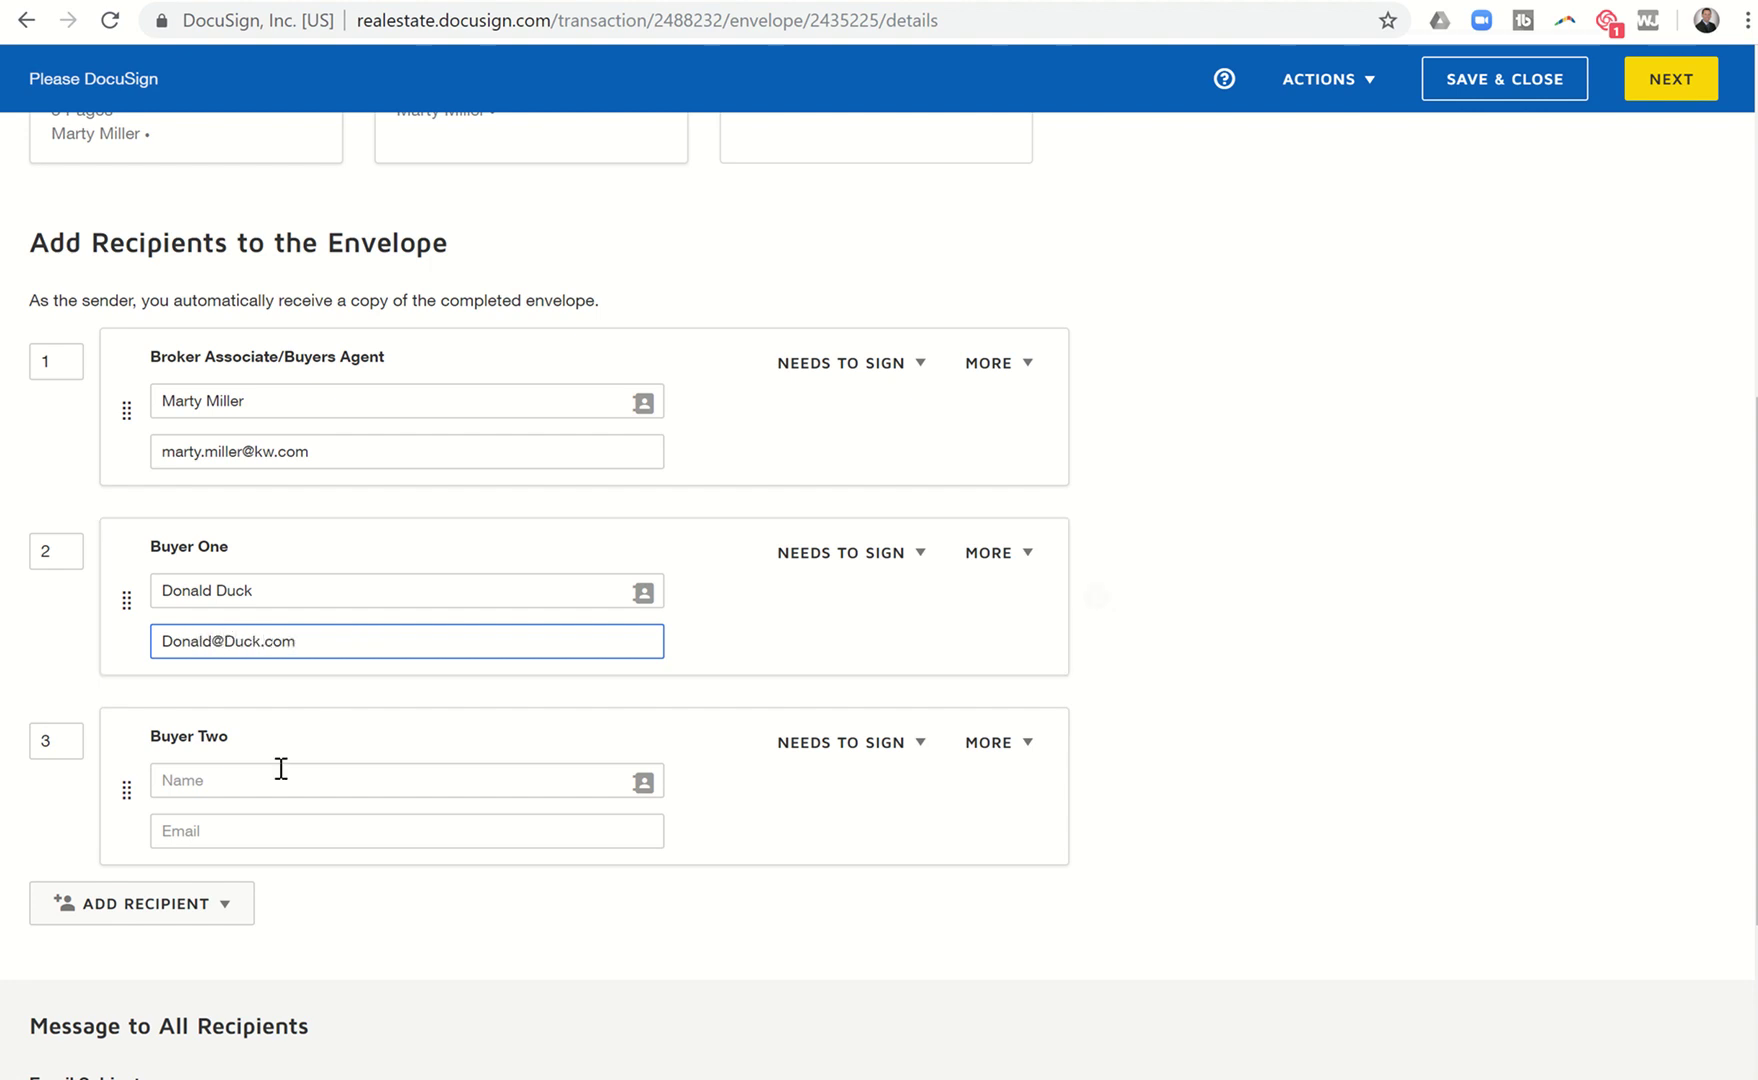
# Enter Buyer Two's name and e-mail address to complete the recipient details.
pyautogui.click(271, 779)
pyautogui.write('Daffy Duck')
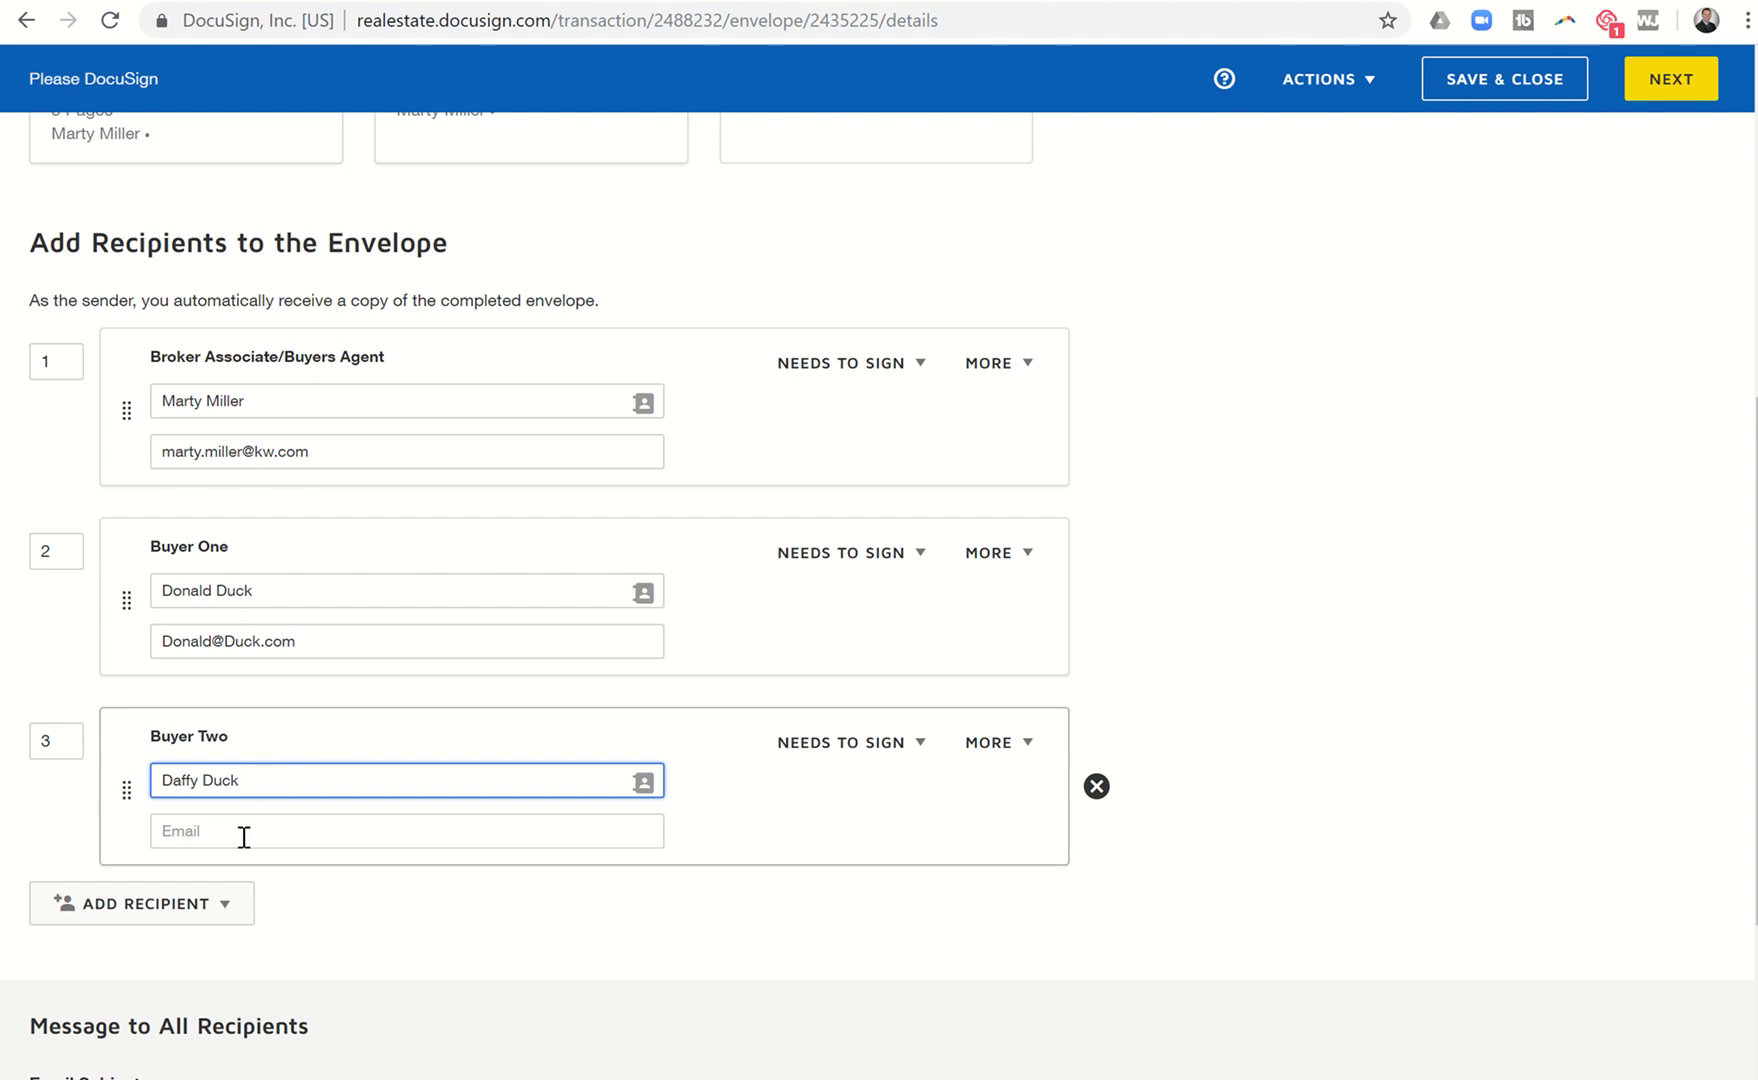
pyautogui.click(243, 837)
pyautogui.write('Daffy@Duck.com')
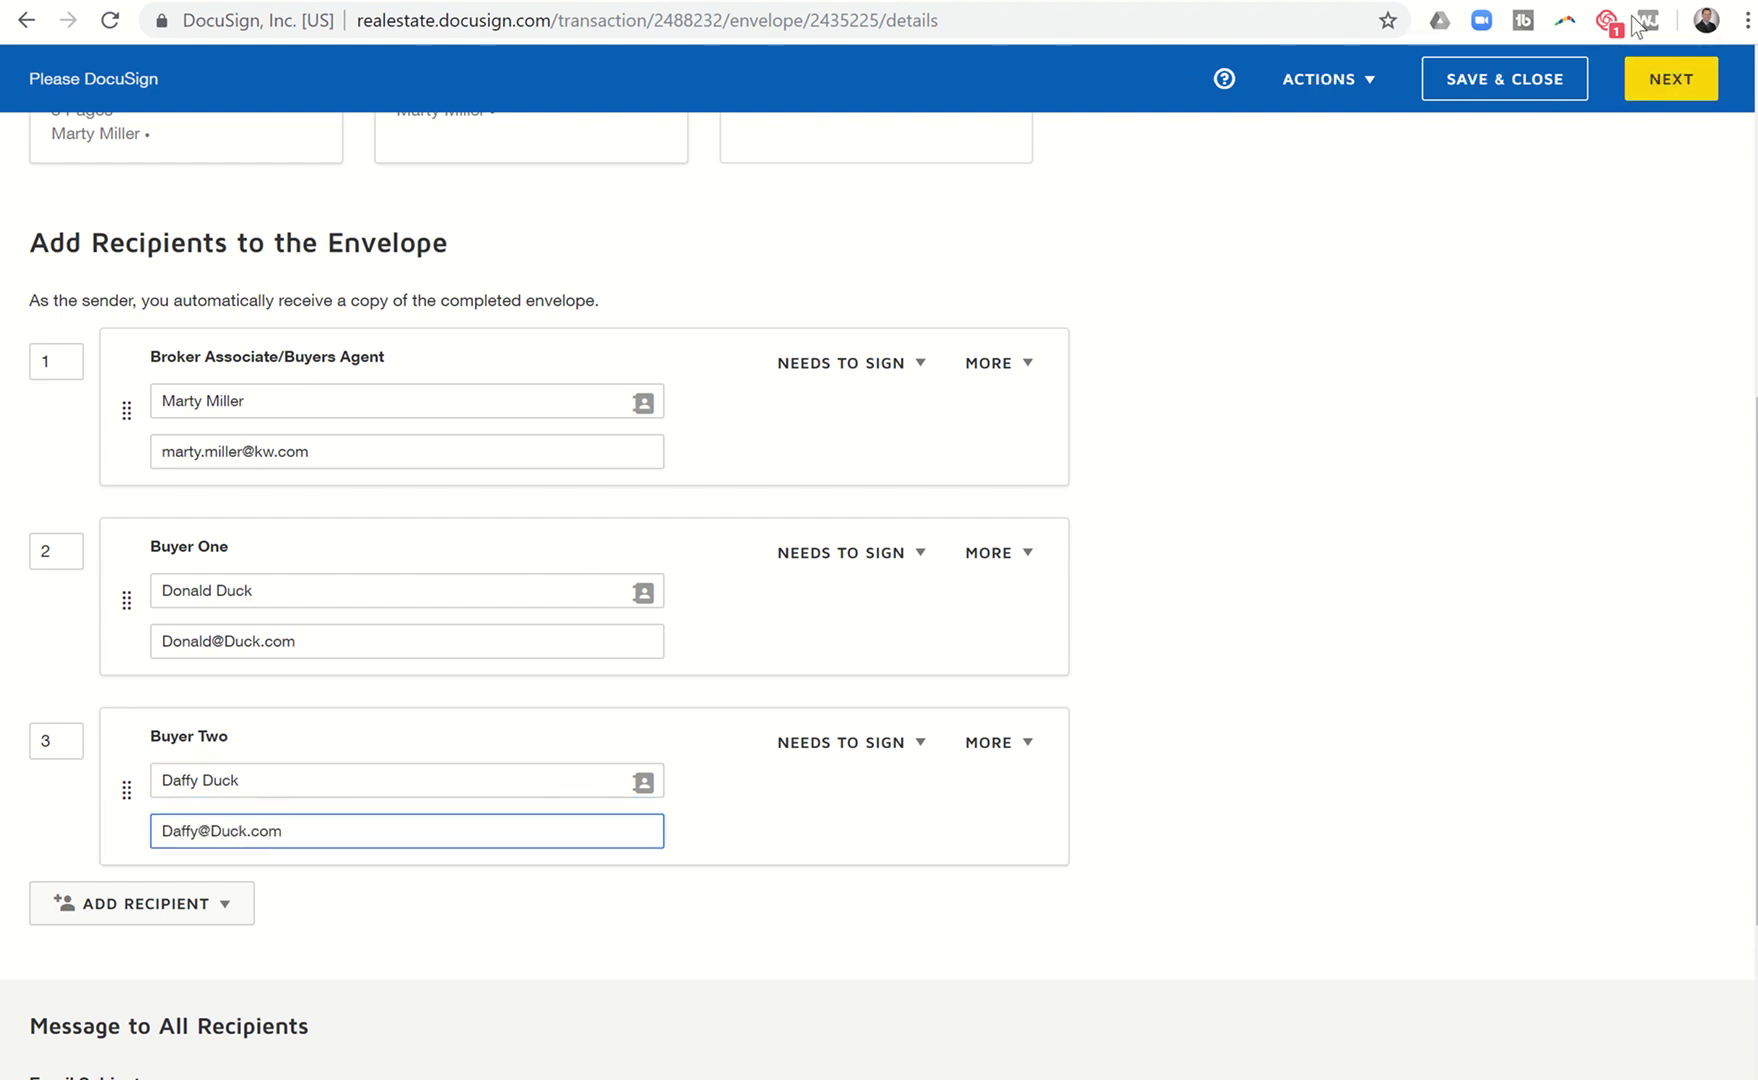
pyautogui.click(1685, 76)
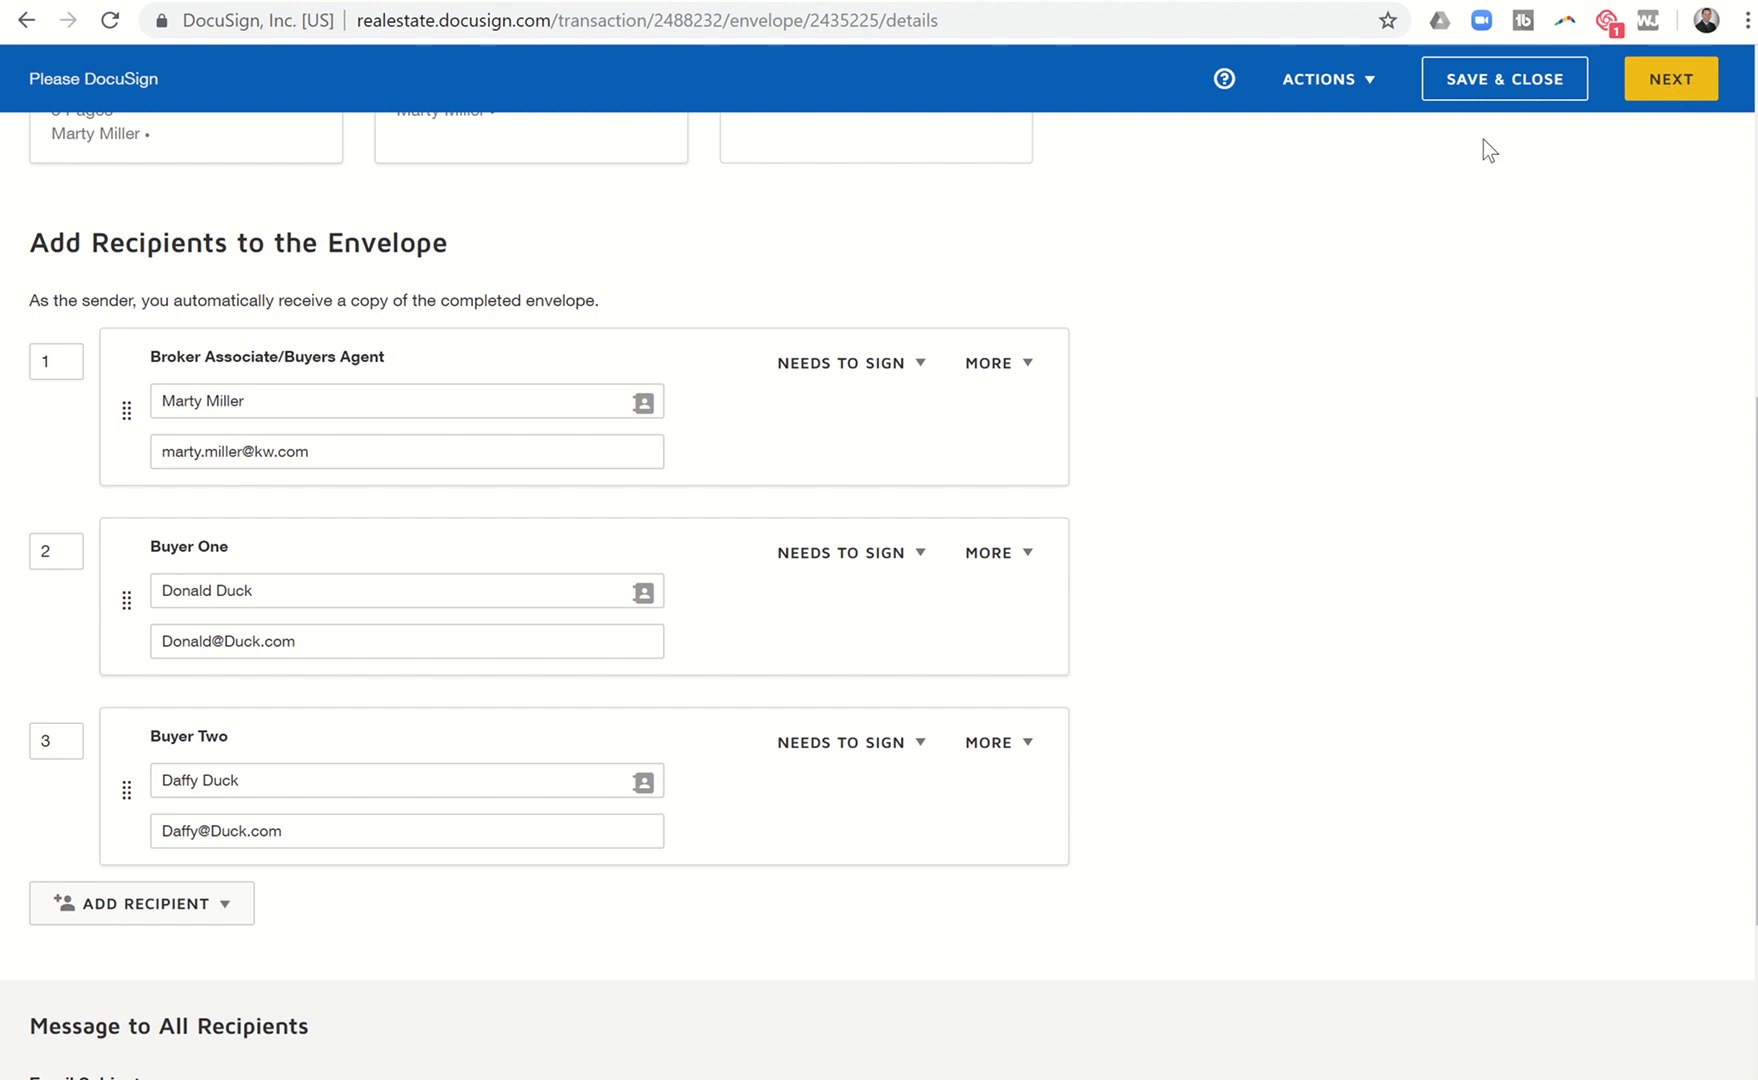
# Move to field placement, scroll to the Broker Notice signatures, and choose Buyer One as field recipient.
pyautogui.click(1640, 98)
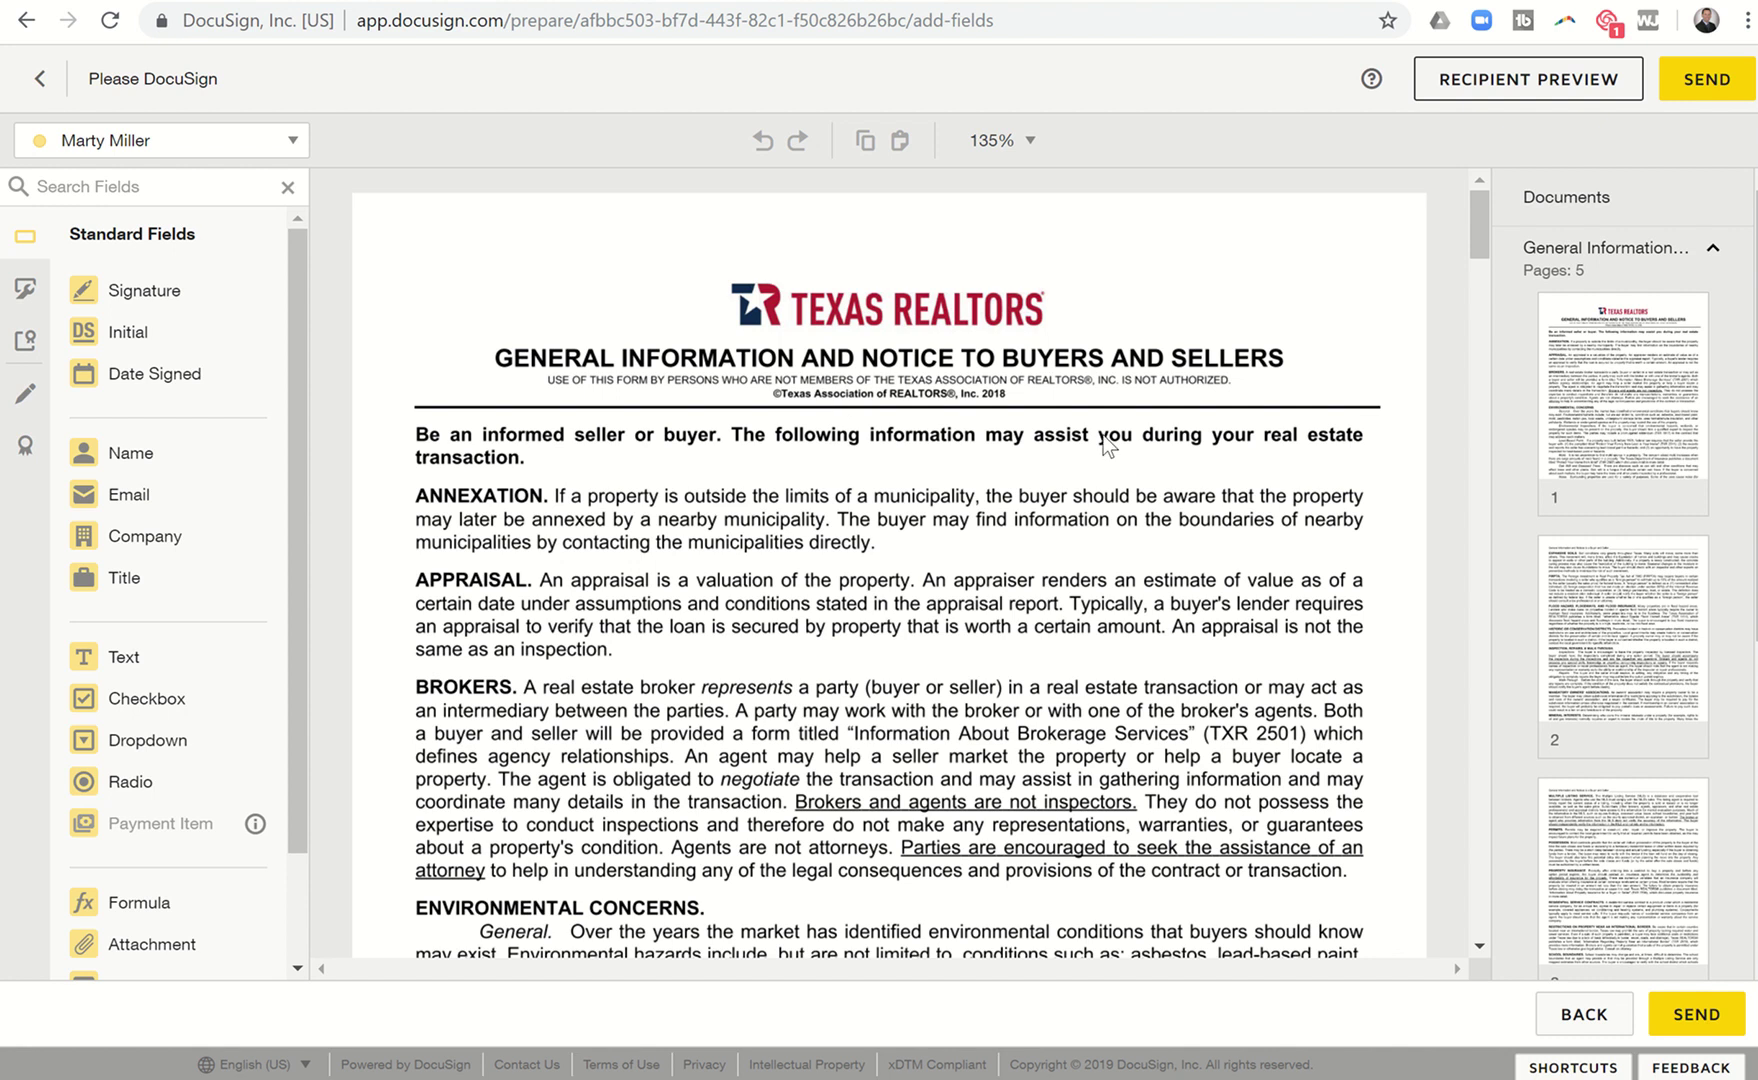
pyautogui.scroll(-4, 817, 630)
pyautogui.scroll(-20, 815, 628)
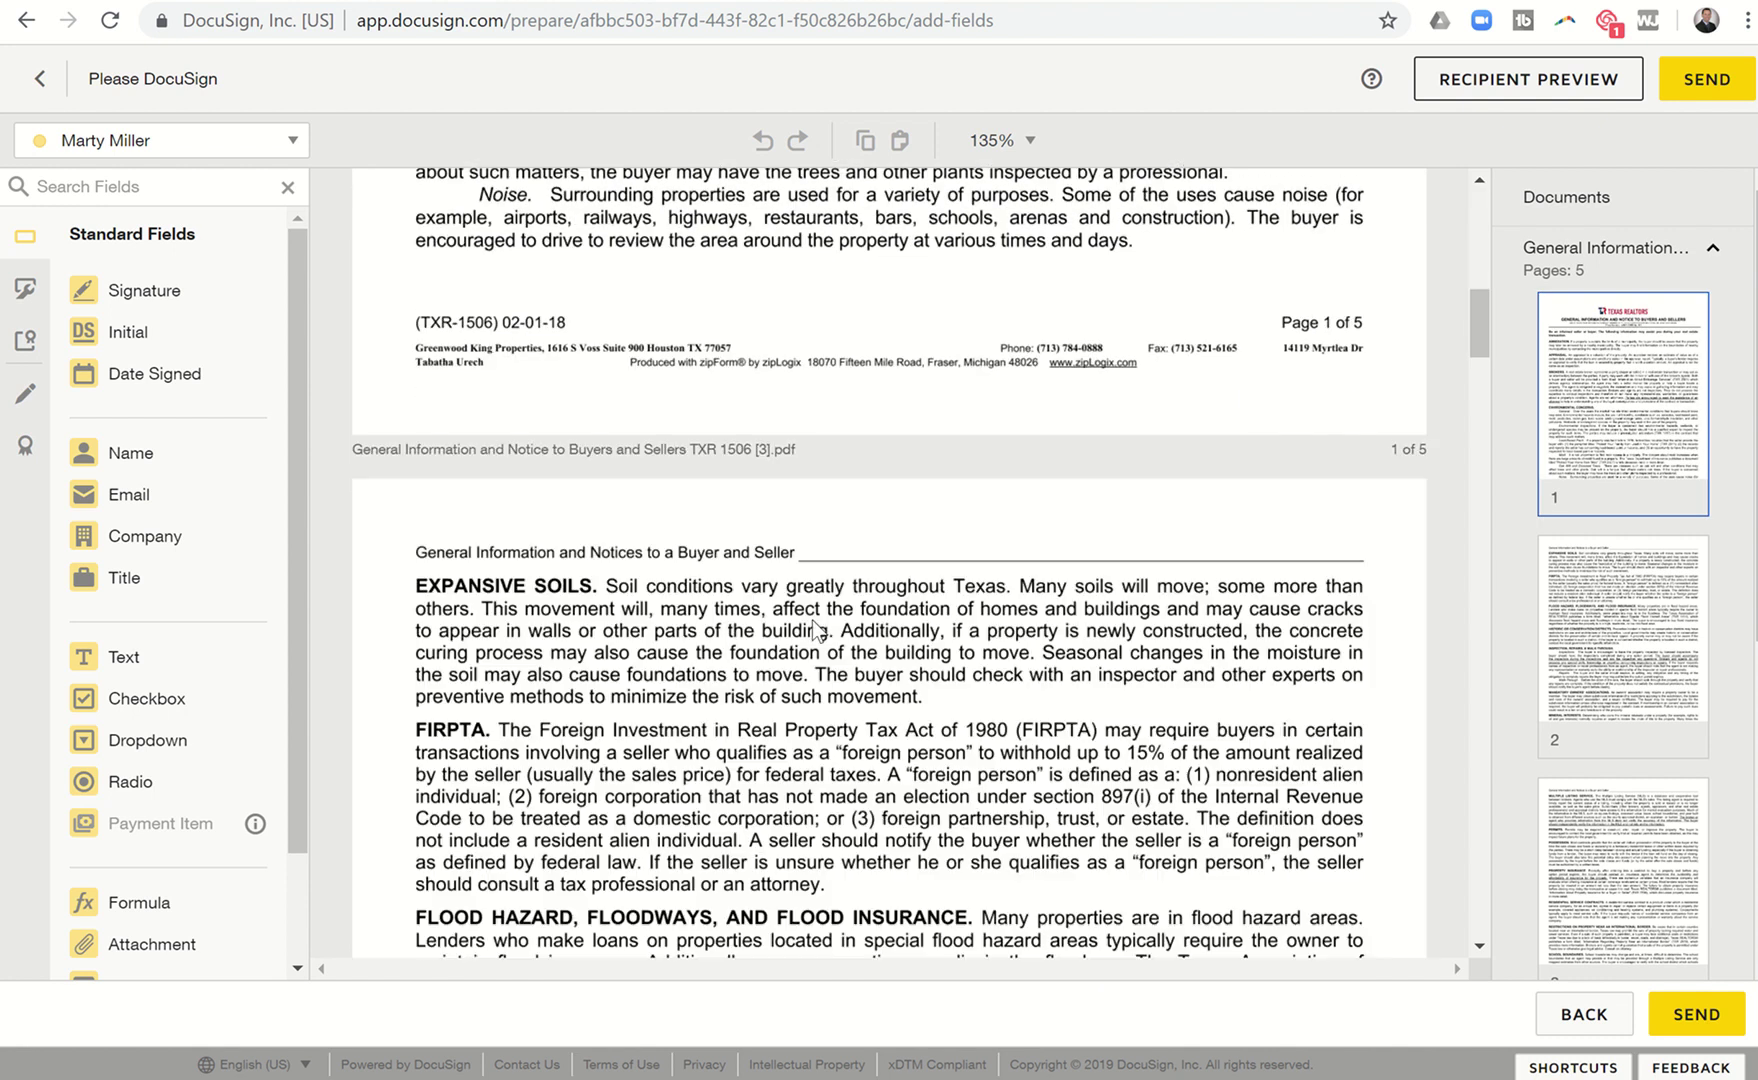
pyautogui.scroll(-20, 812, 619)
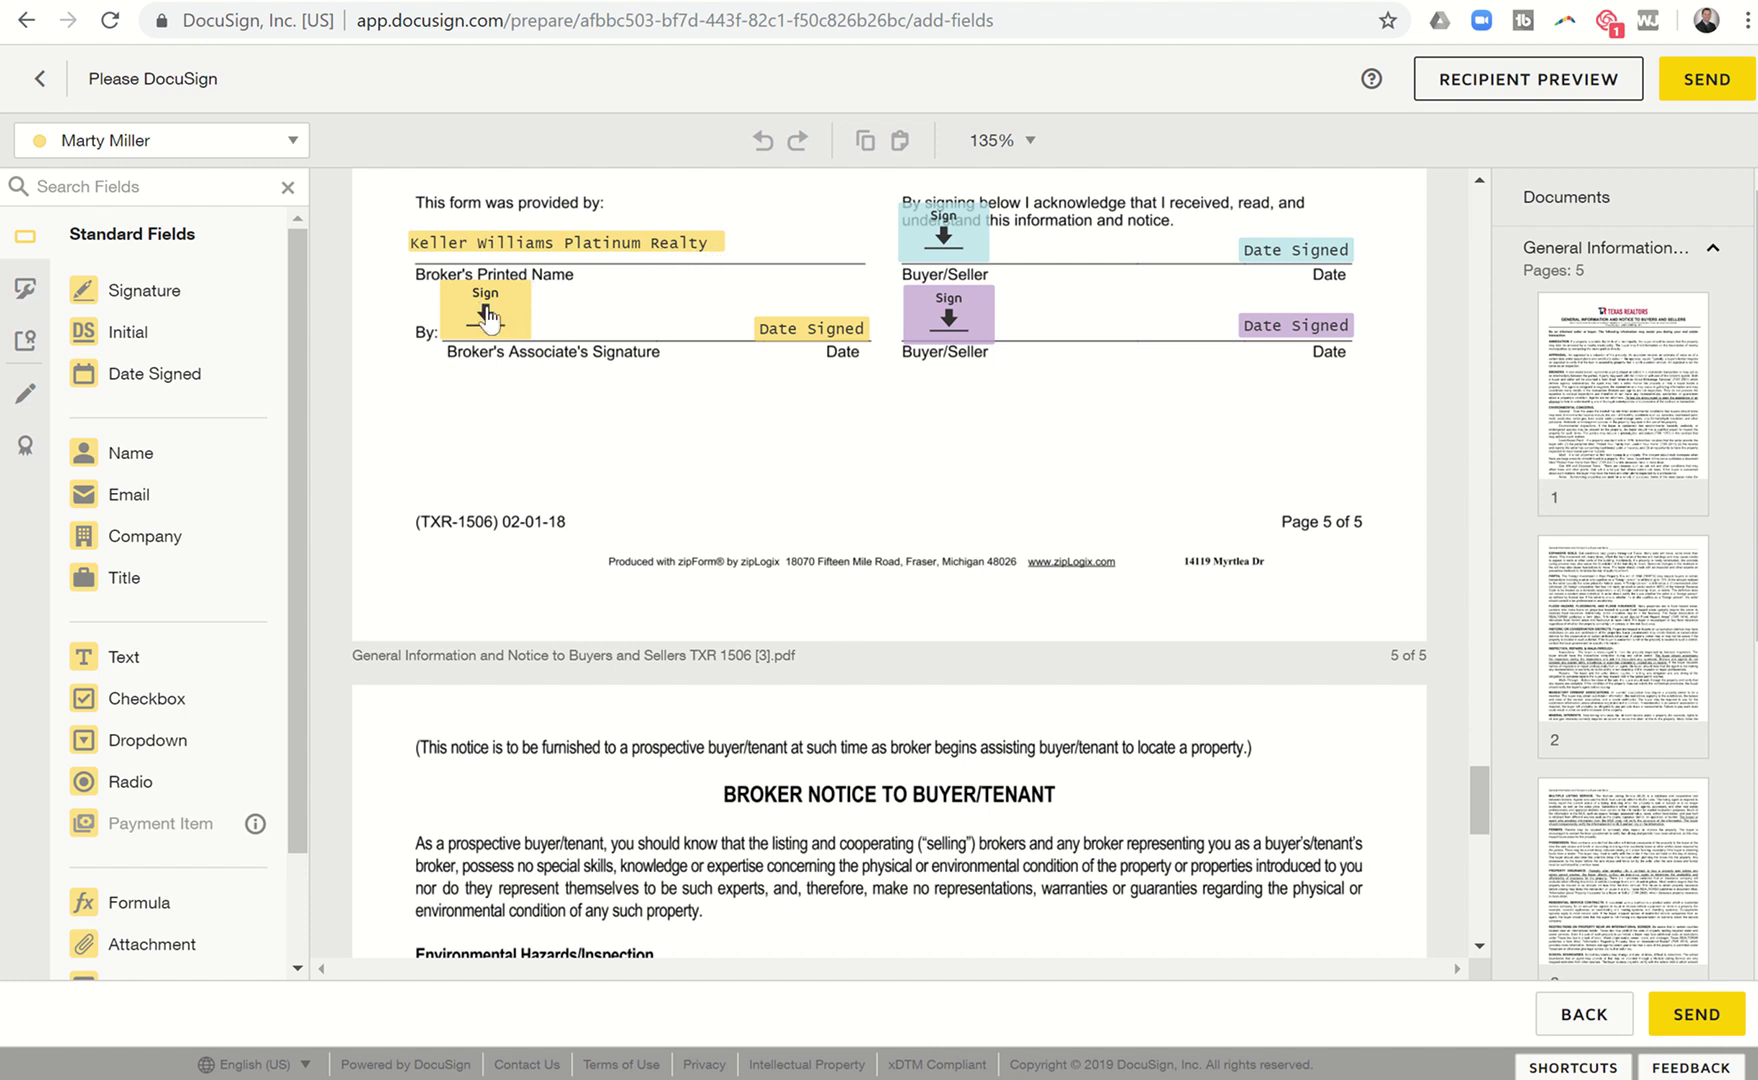
pyautogui.click(260, 140)
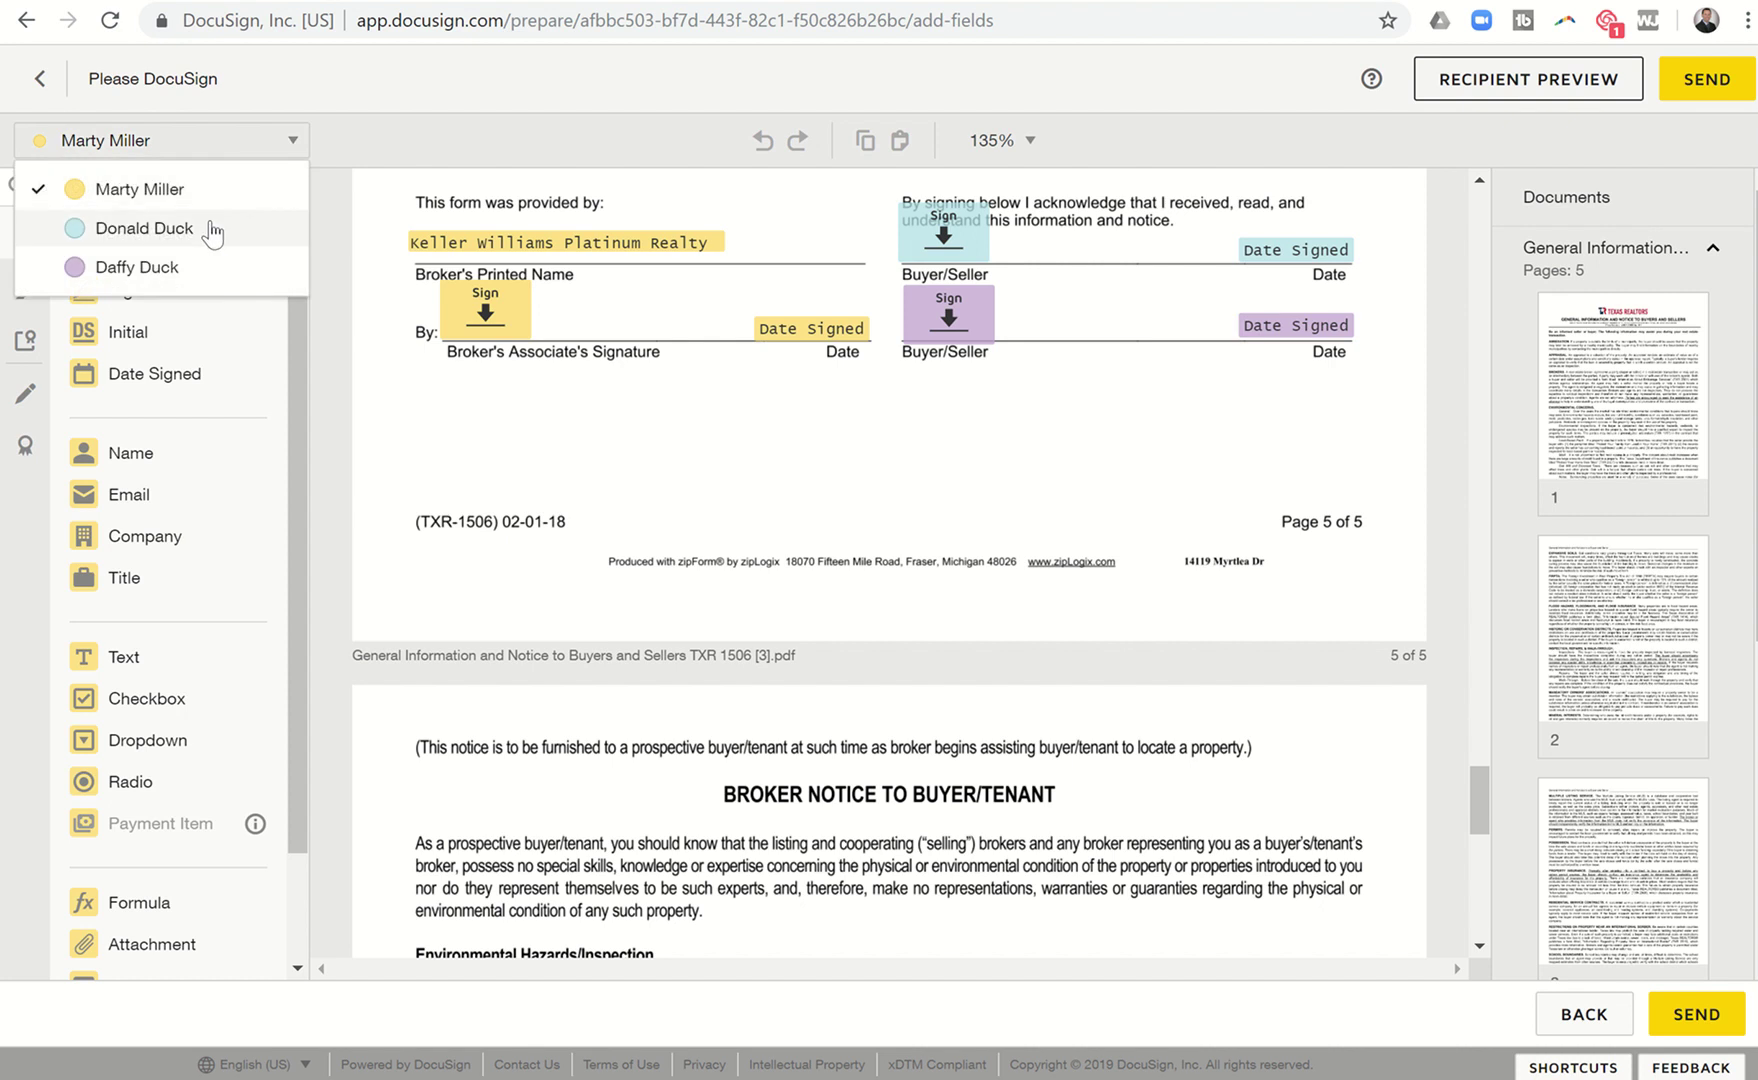
pyautogui.click(212, 230)
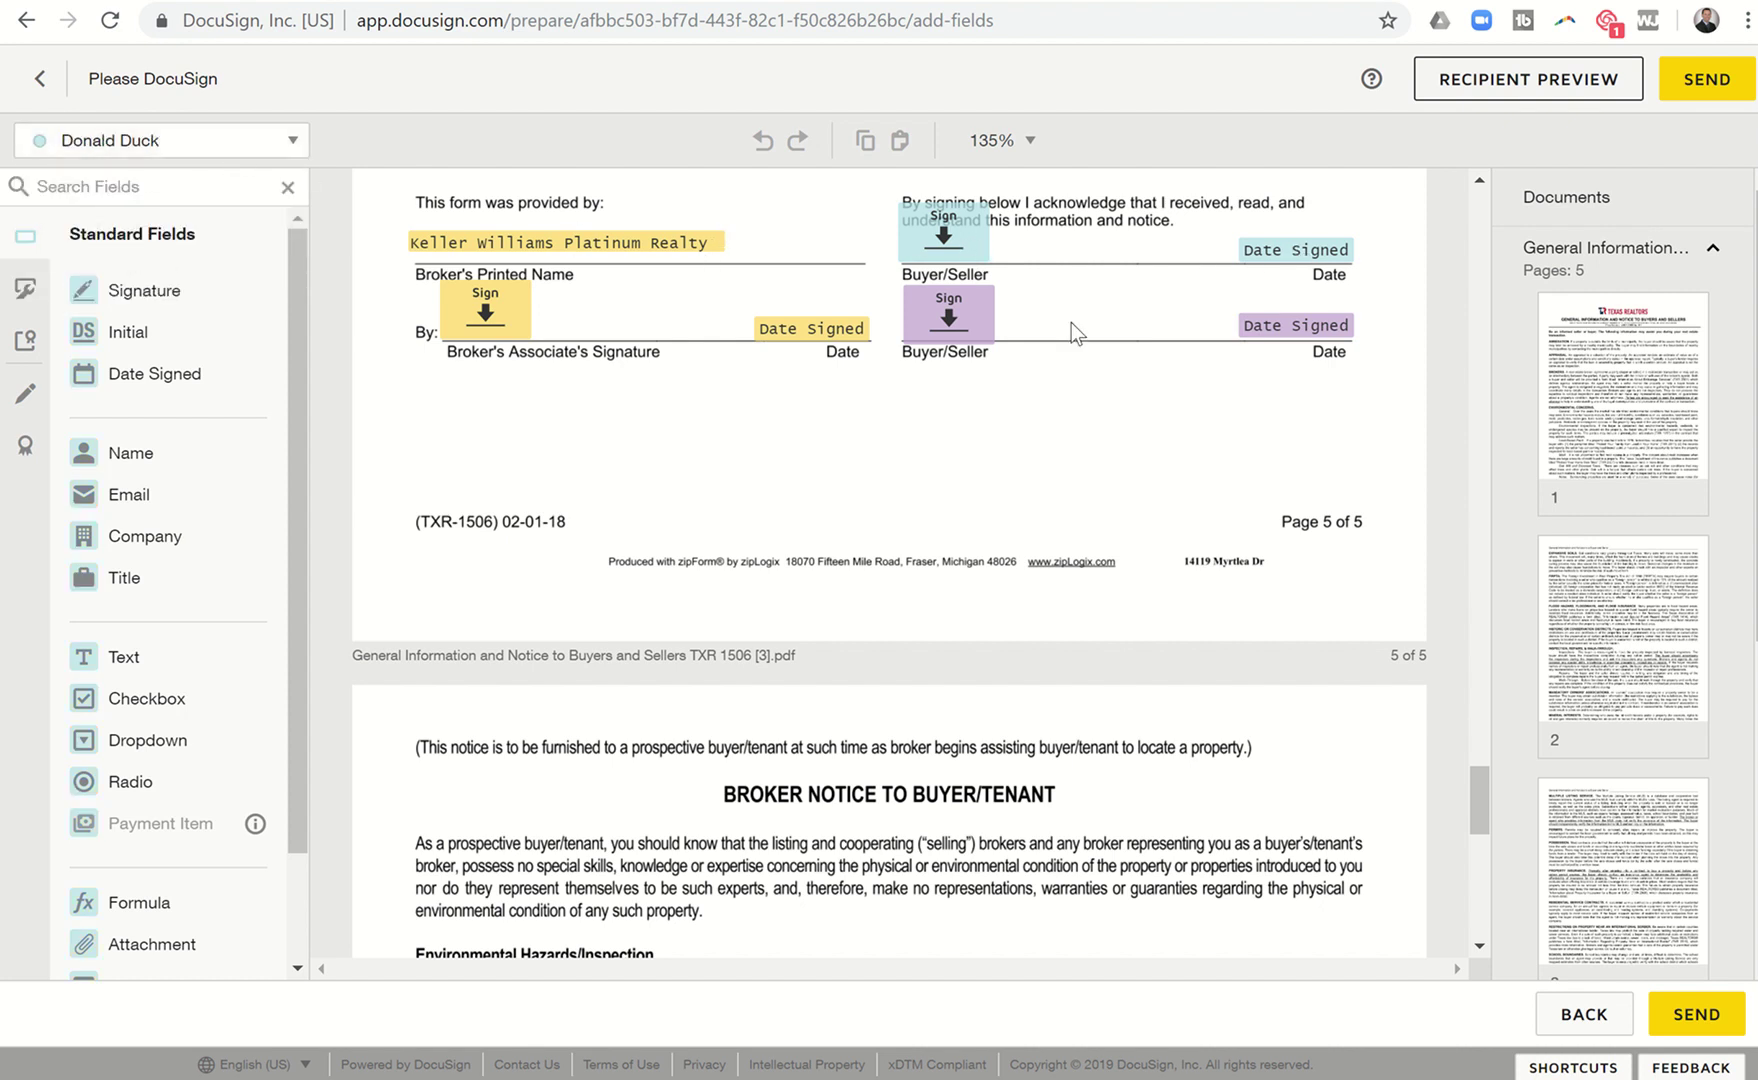
pyautogui.scroll(-15, 1014, 527)
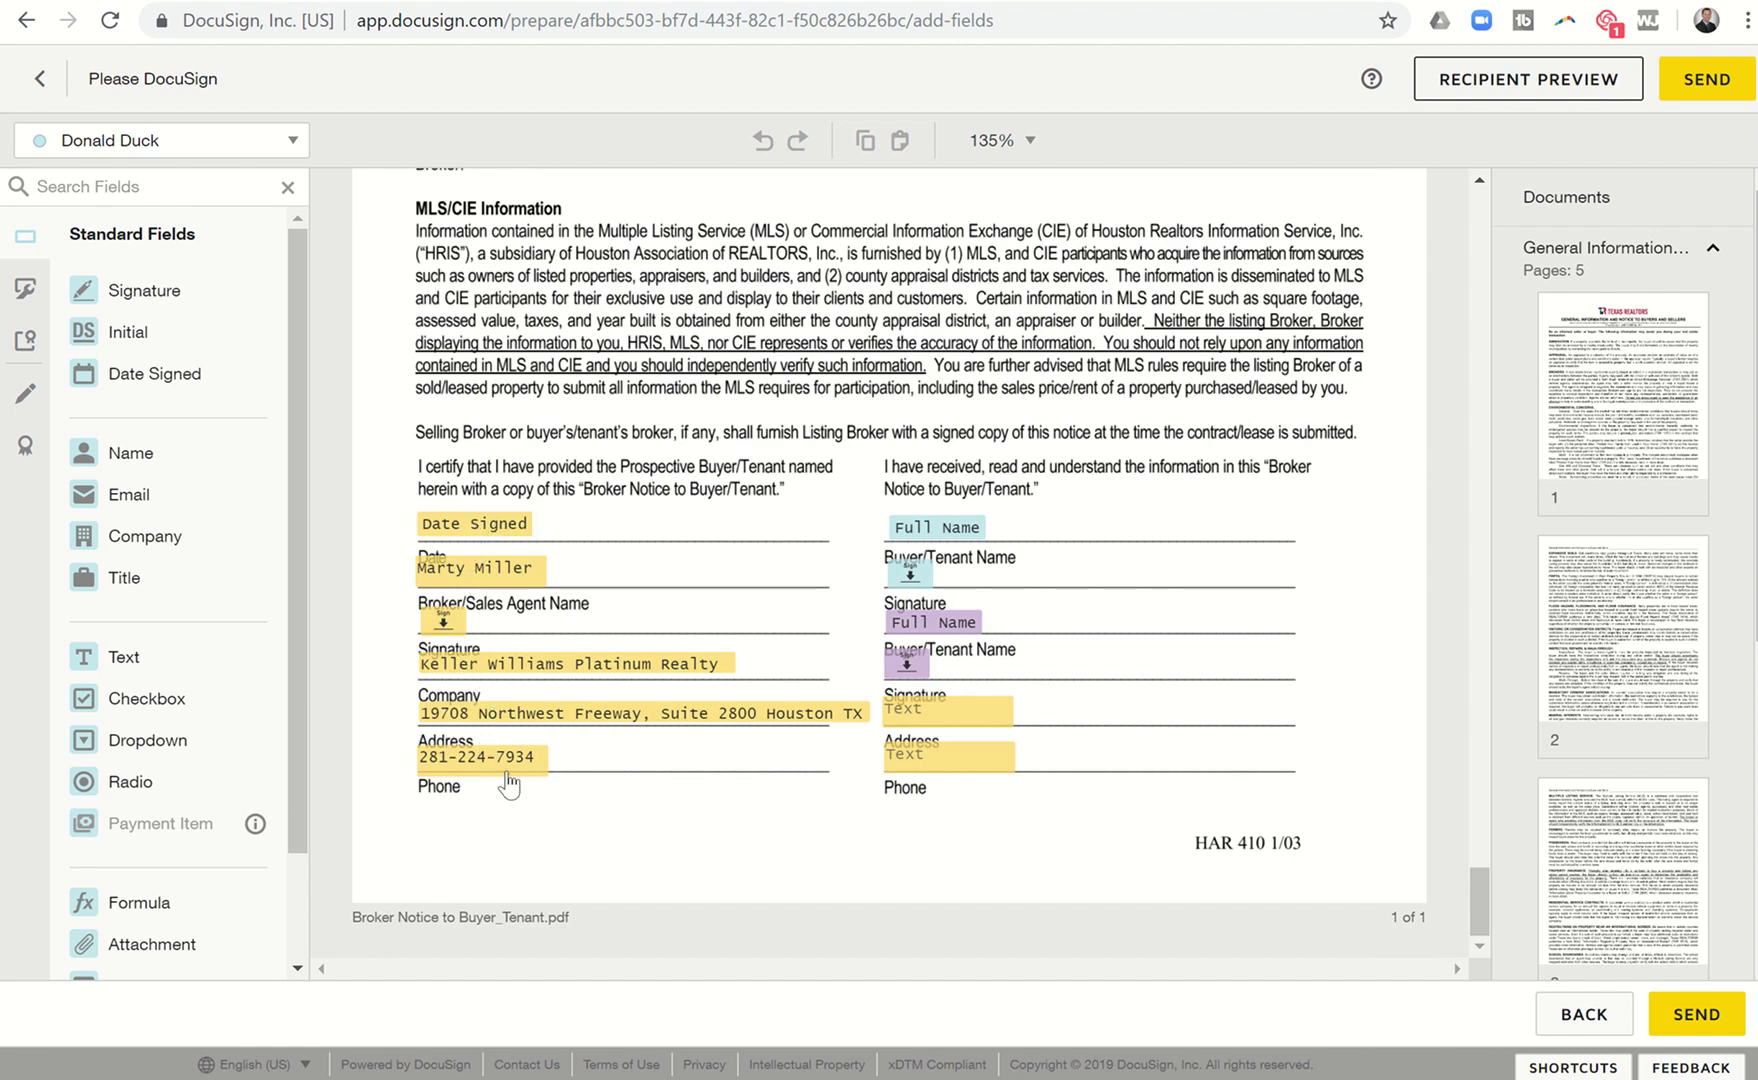
# Assign the buyer Address text field to the broker, prefill the buyer's address, and widen it.
pyautogui.click(943, 719)
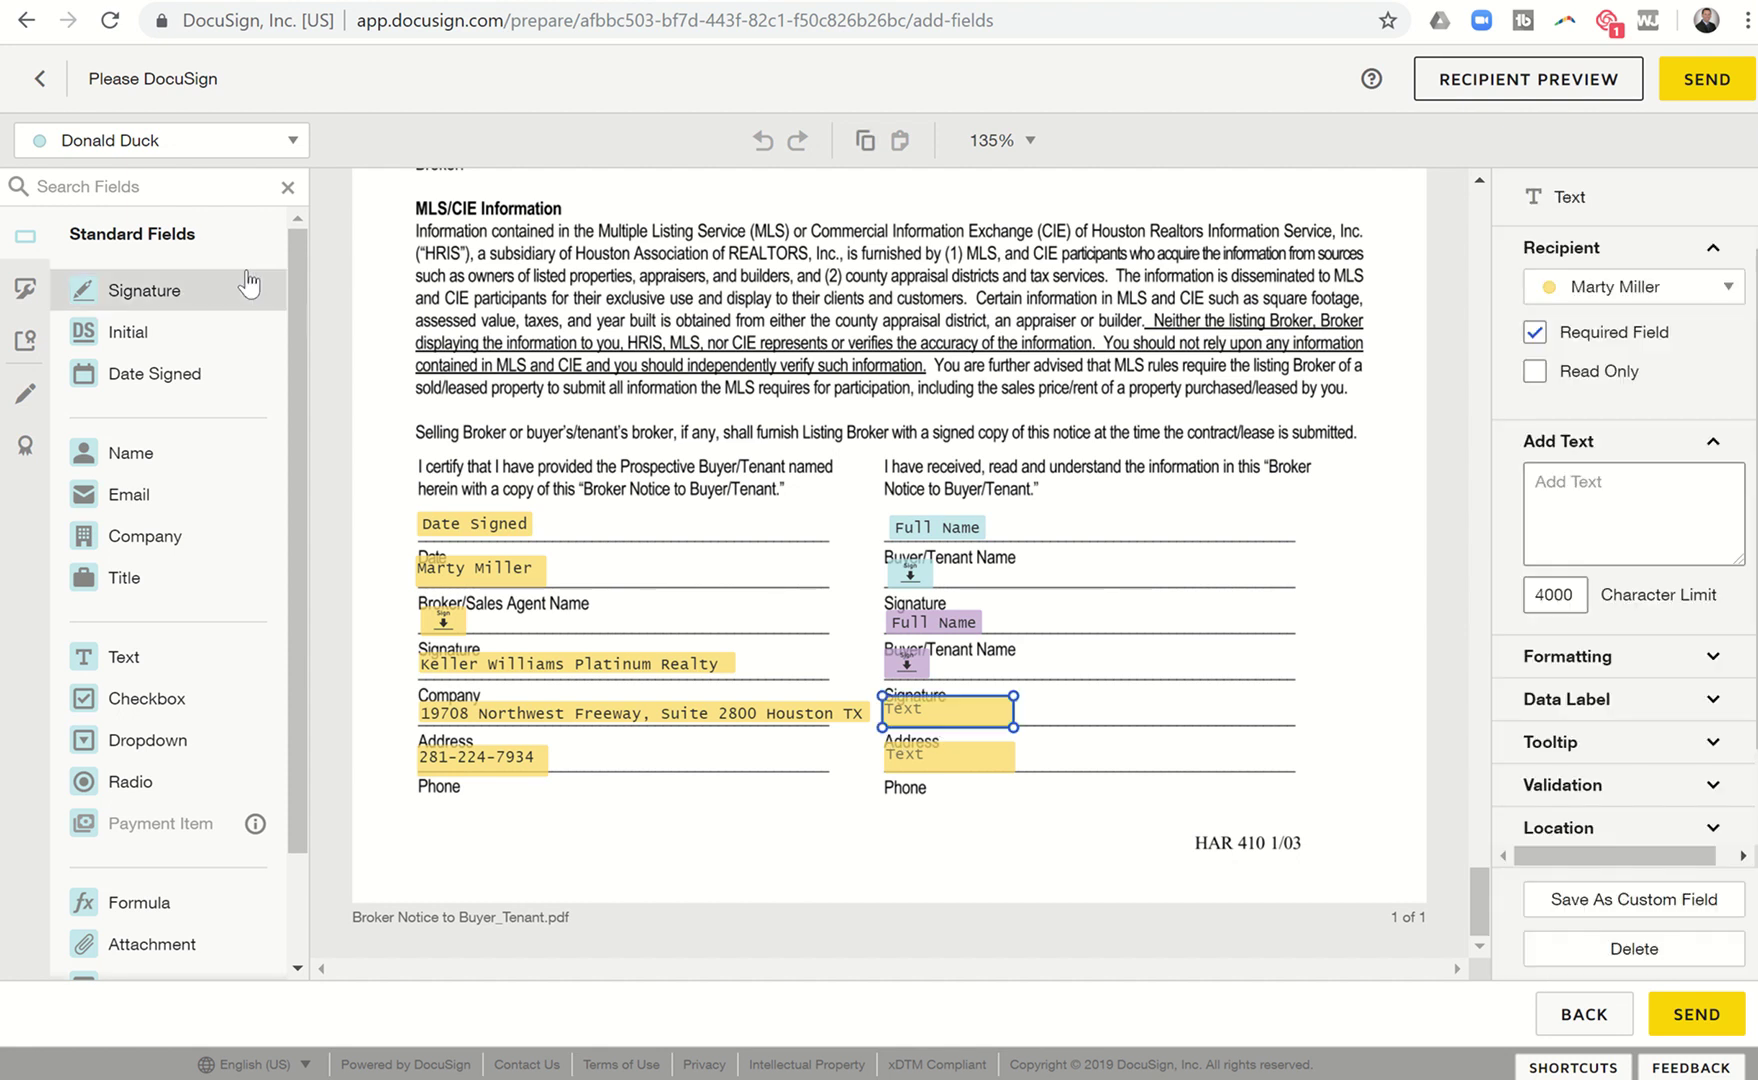
pyautogui.click(192, 158)
pyautogui.click(140, 189)
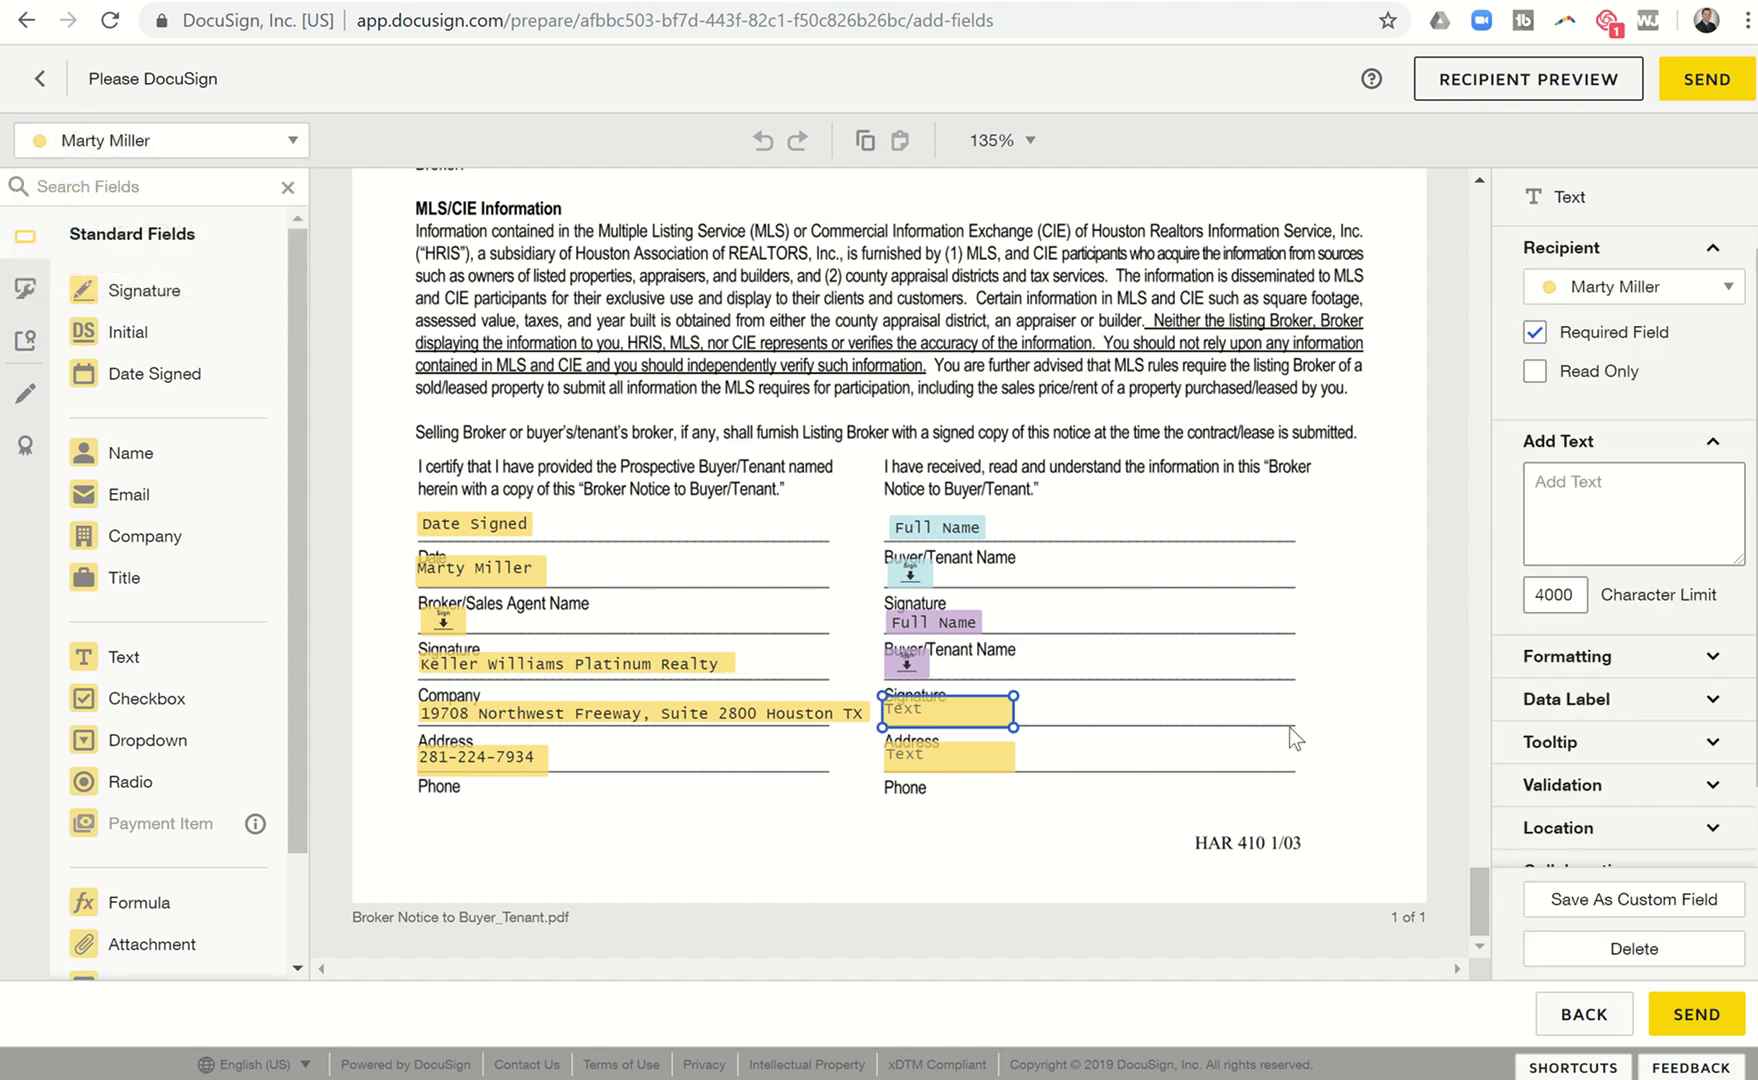
pyautogui.click(1595, 513)
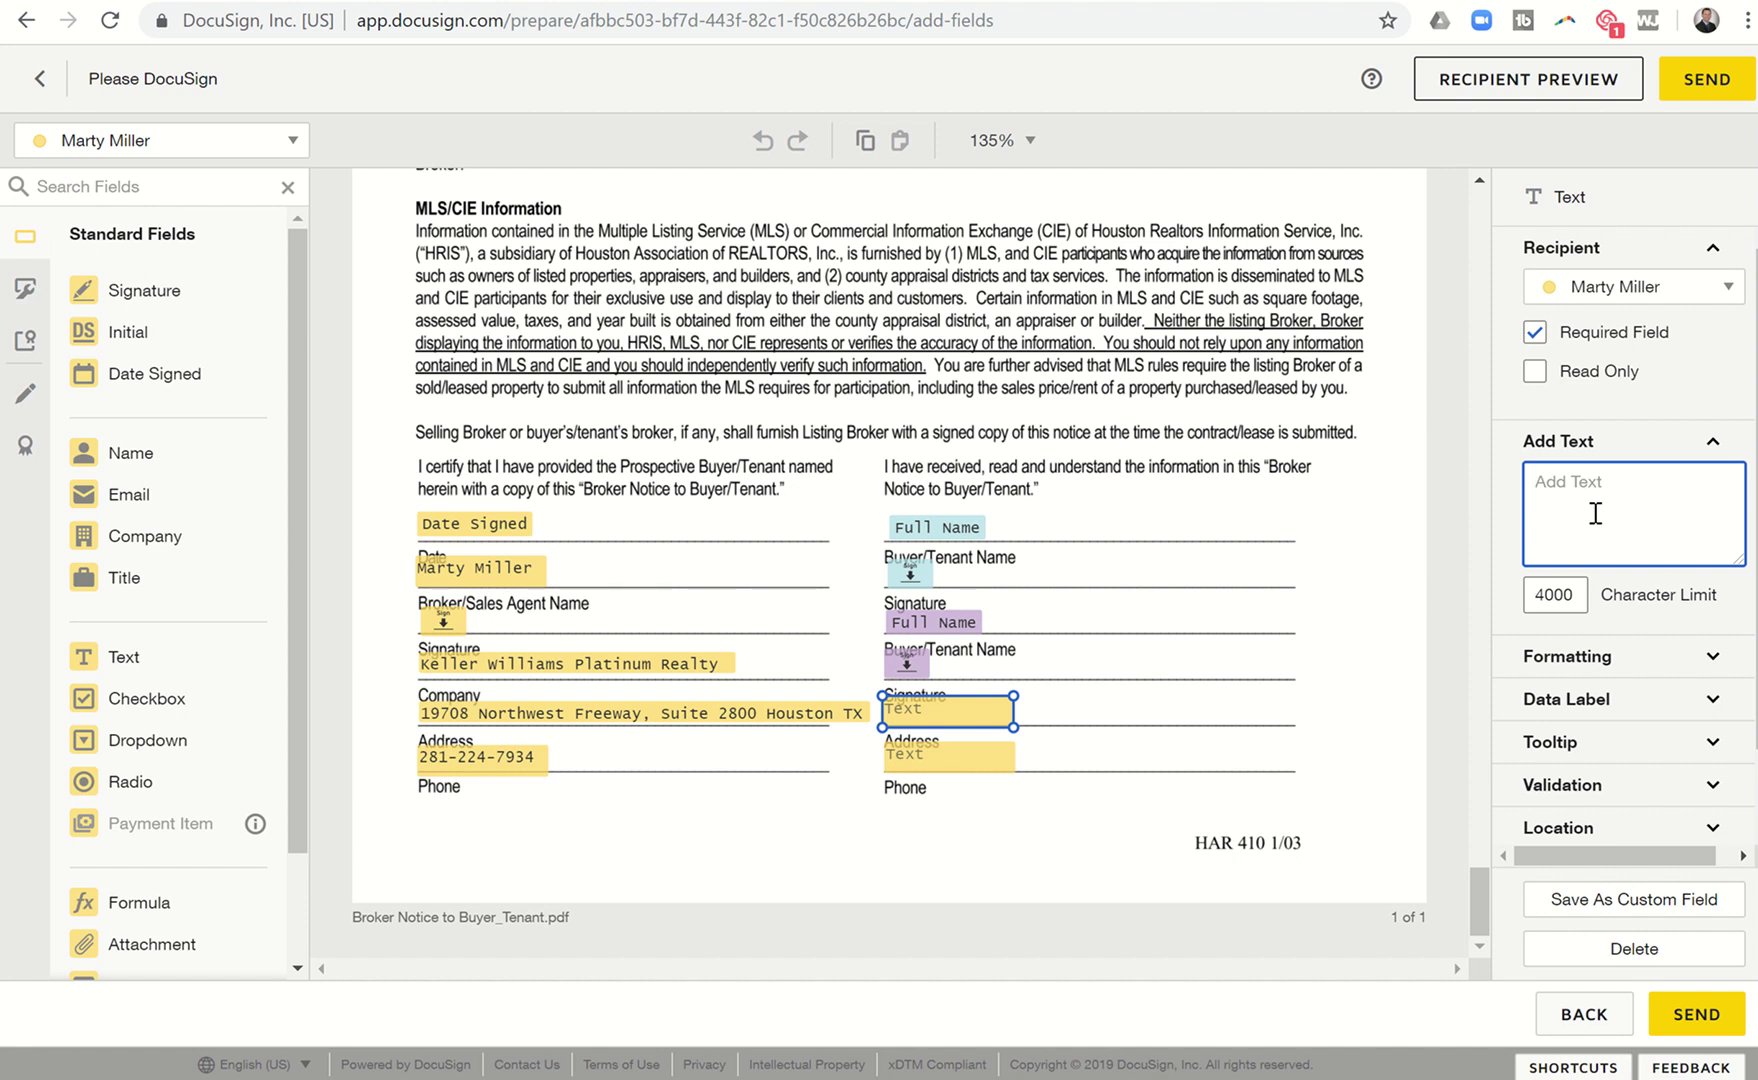
pyautogui.write('123 Wes')
pyautogui.press('BackSpace')
pyautogui.press('BackSpace')
pyautogui.write('Quackville')
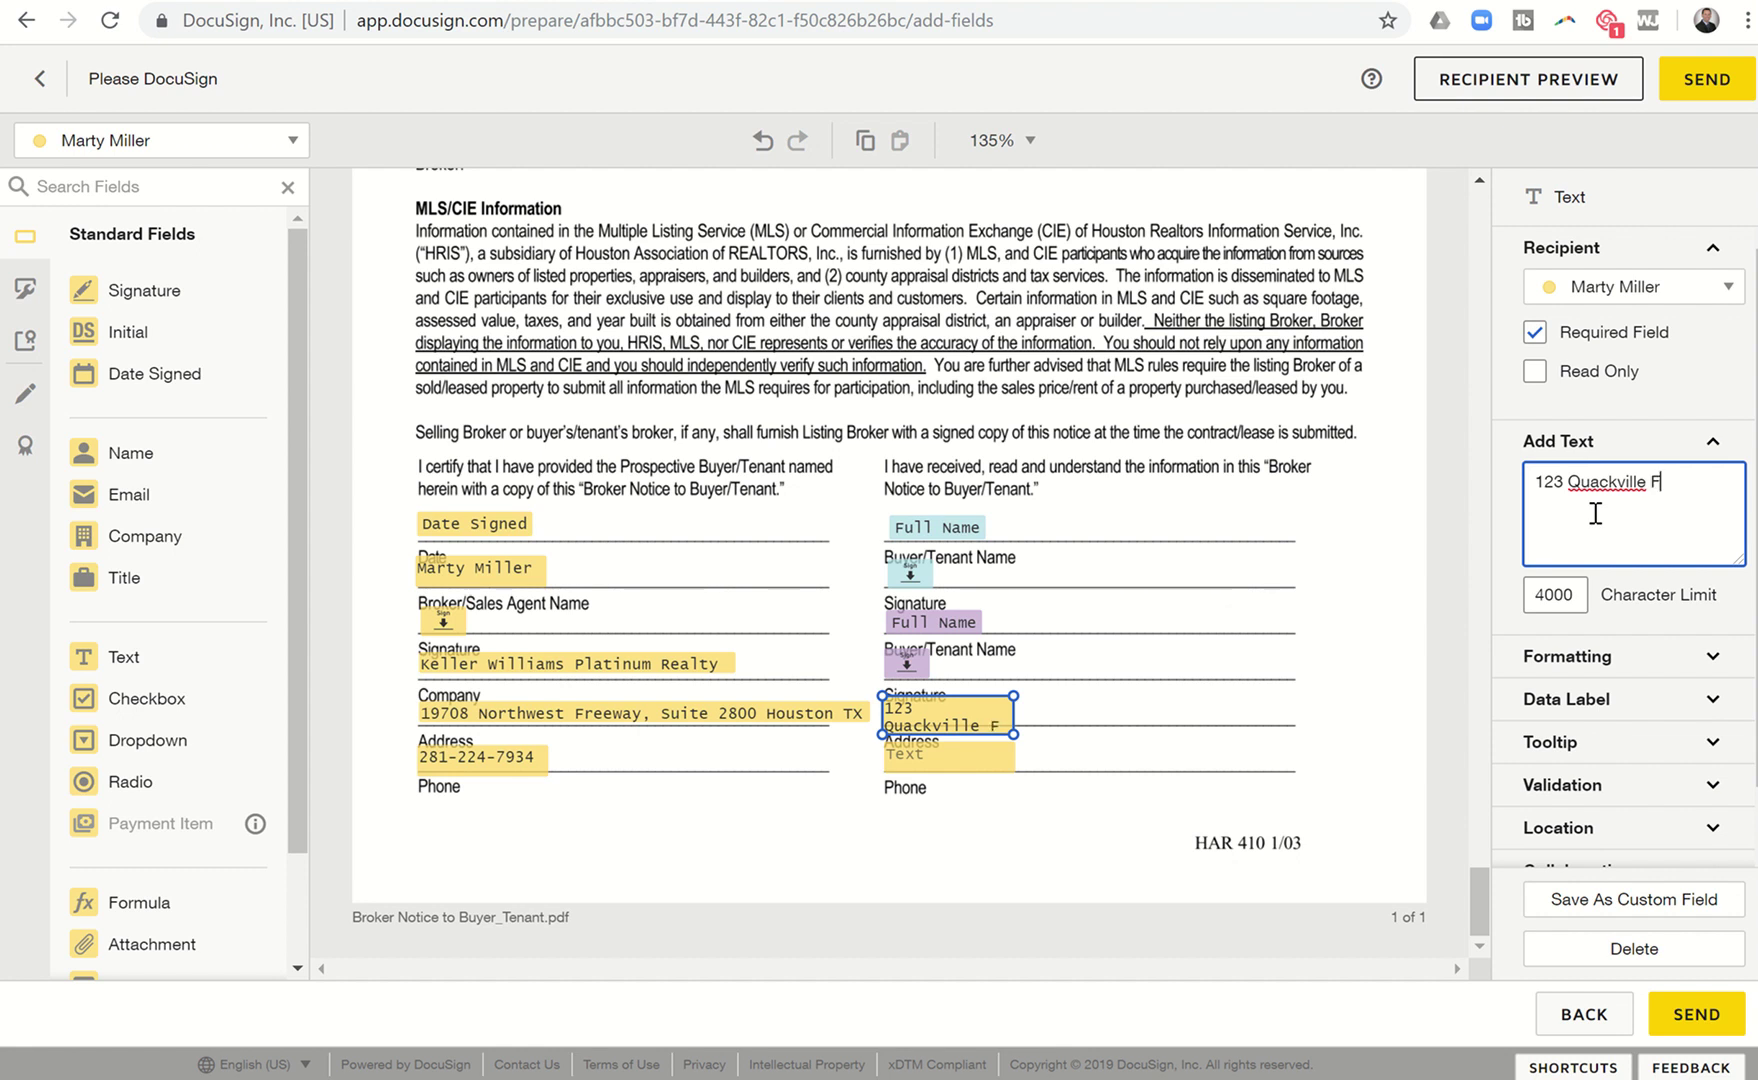
pyautogui.write('Quack, FL 1')
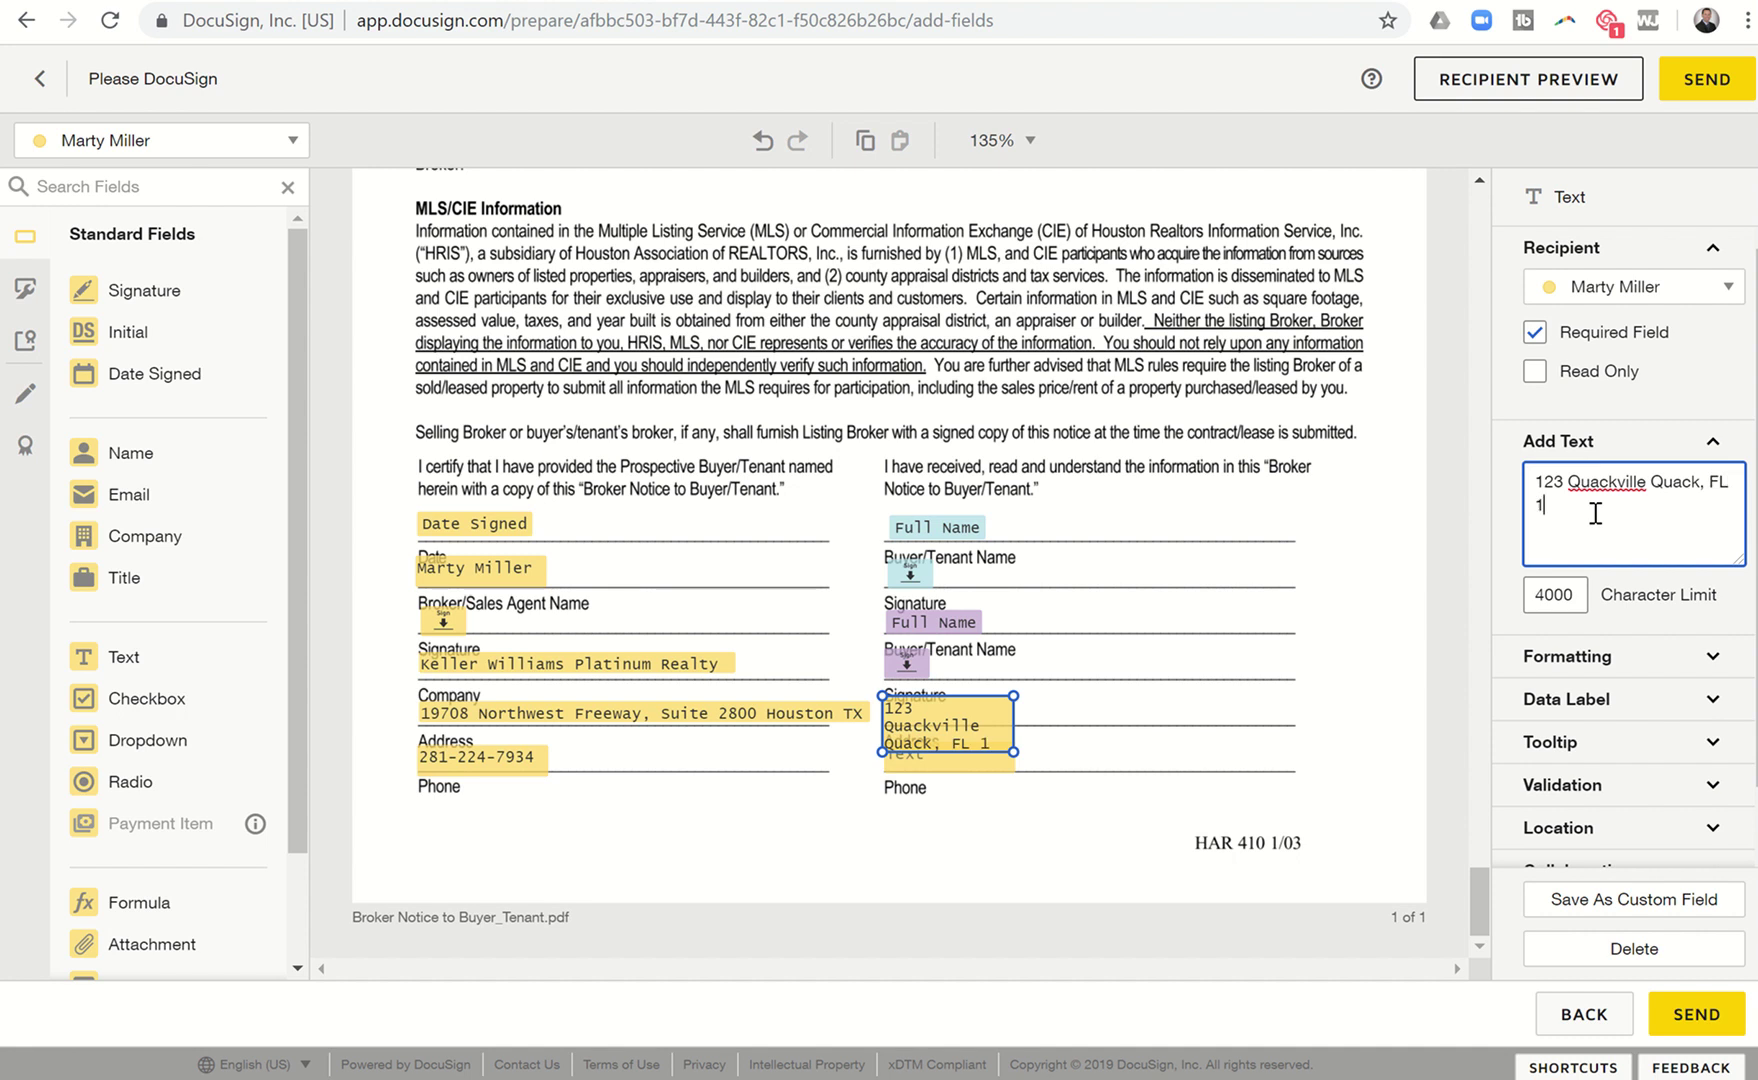
pyautogui.write('2345')
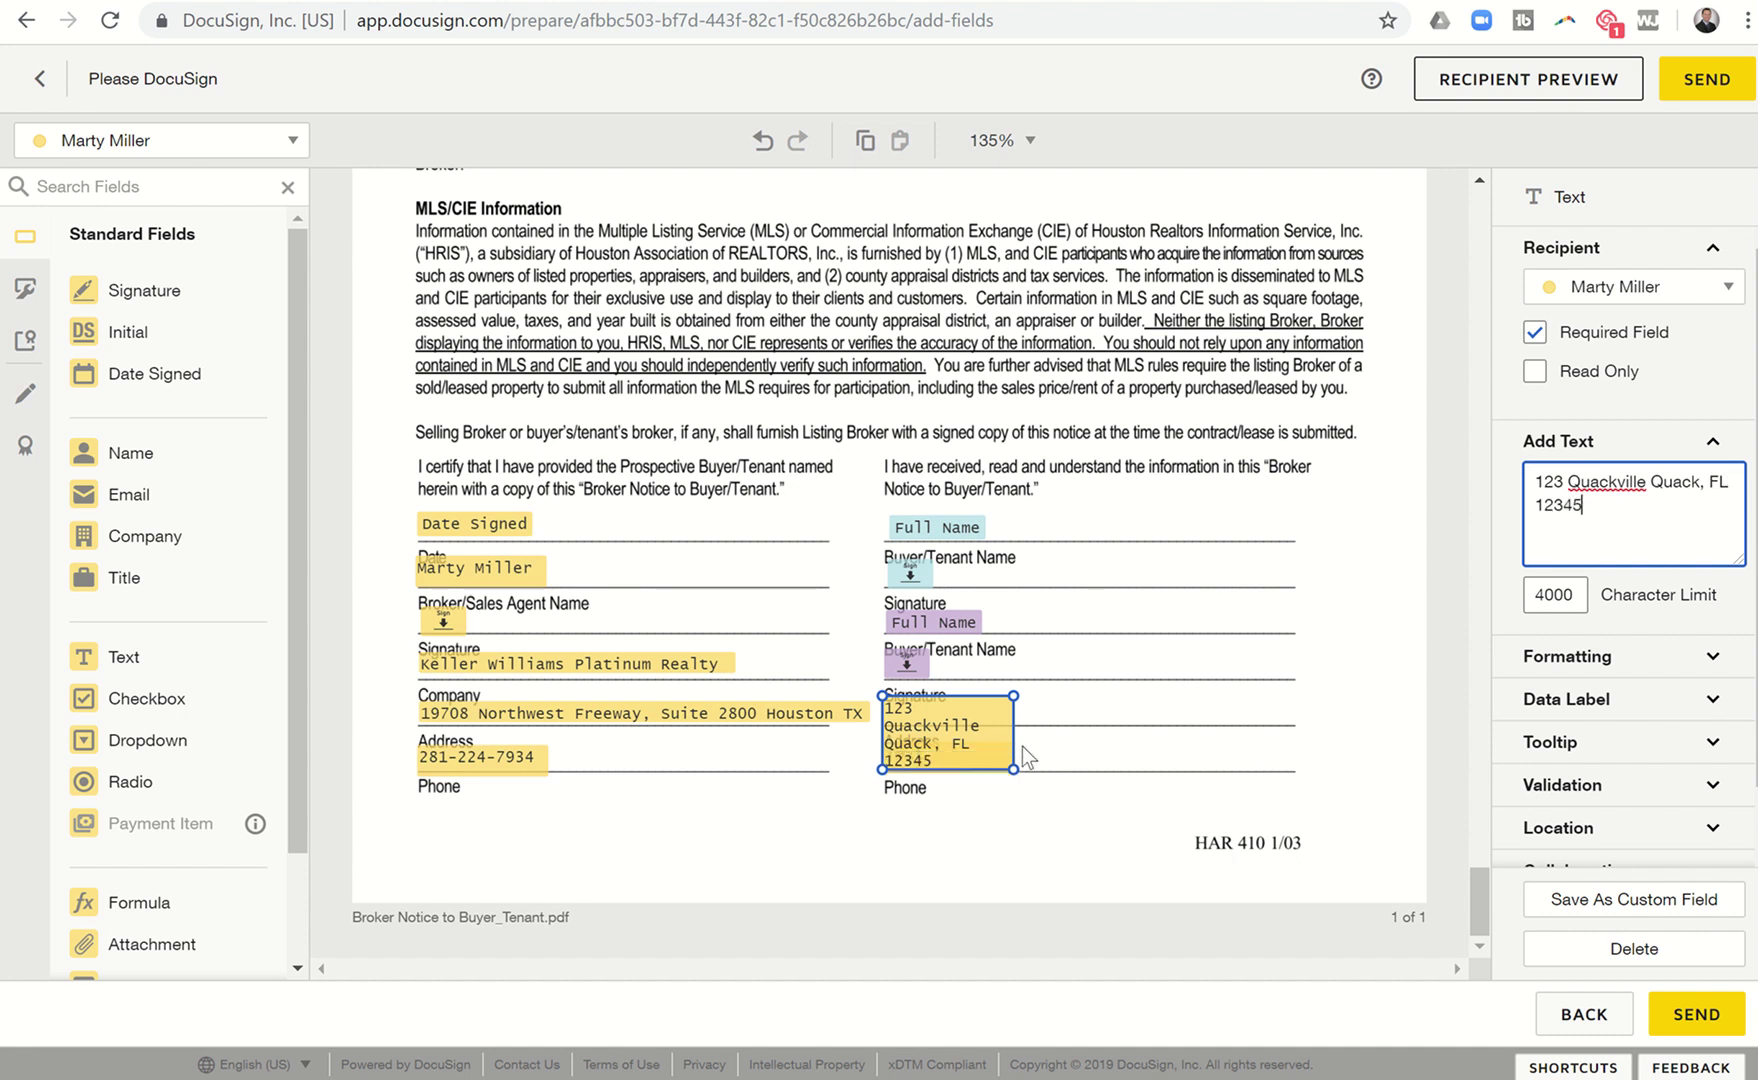
pyautogui.moveTo(1013, 769); pyautogui.dragTo(1172, 718)
# Prefill the buyer Phone text field with the buyer's phone number.
pyautogui.click(990, 764)
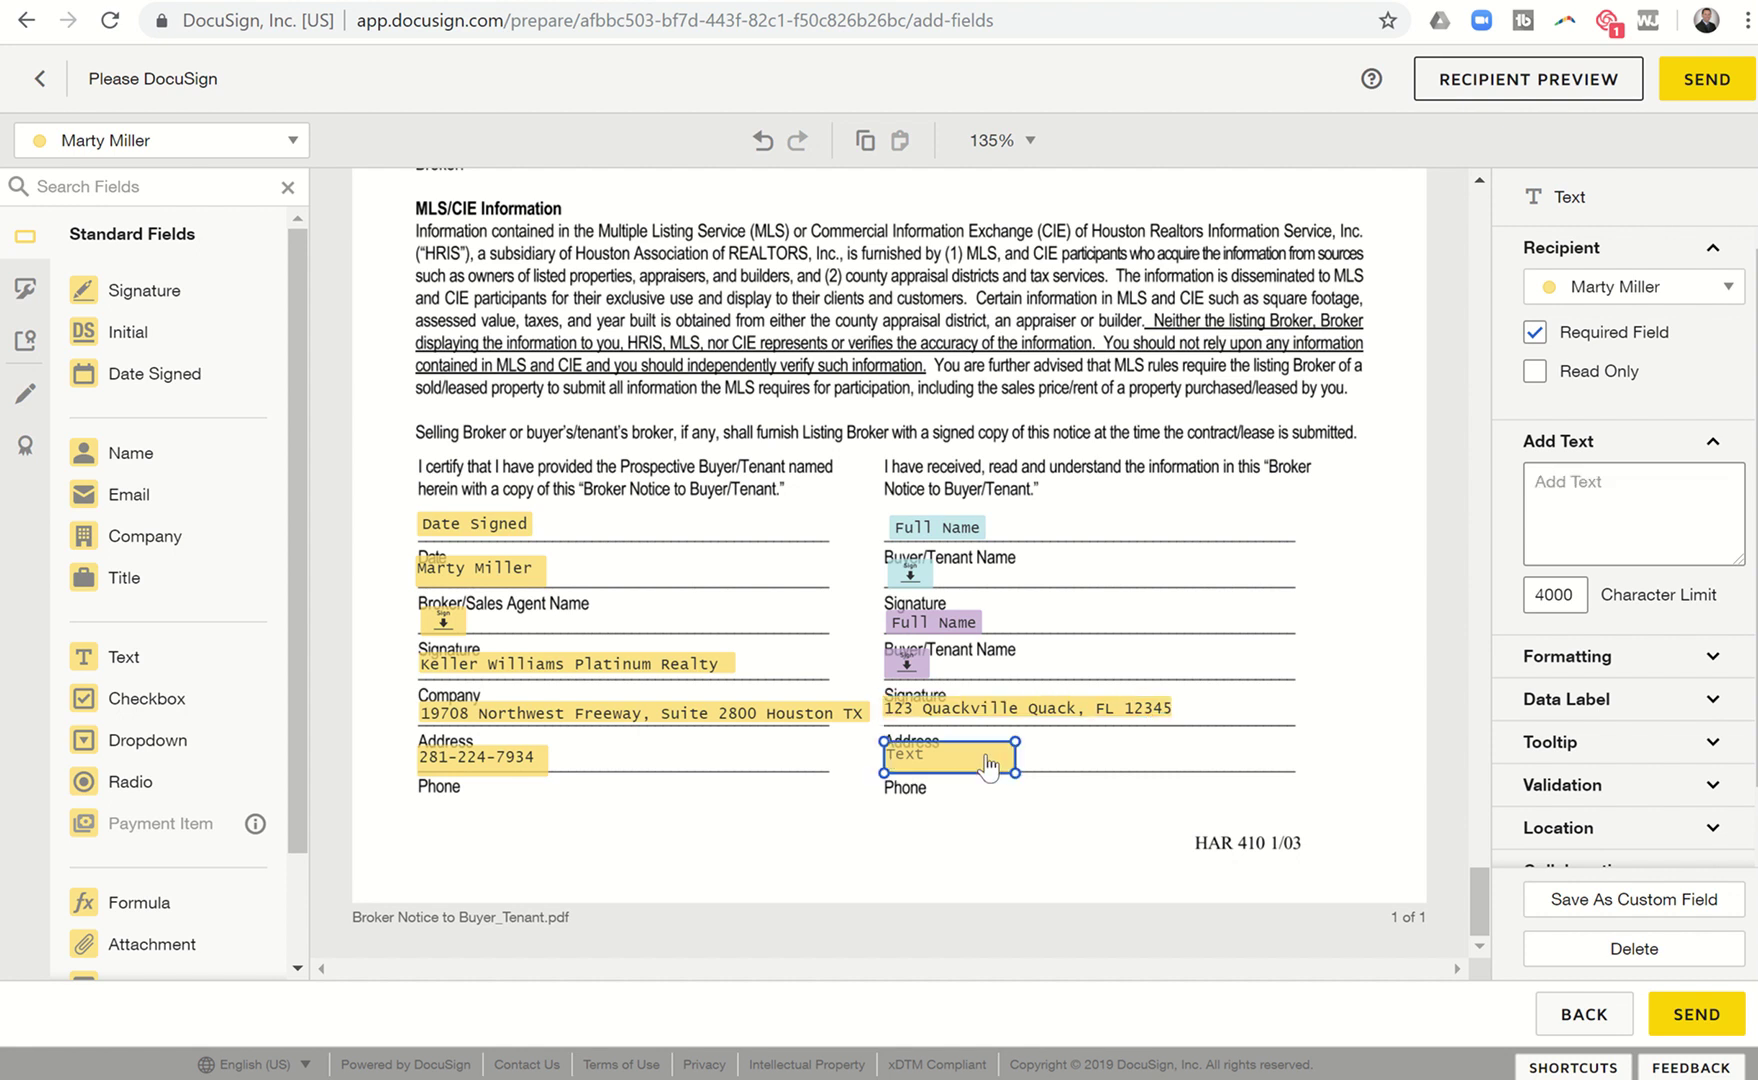
pyautogui.click(1569, 549)
pyautogui.write('28')
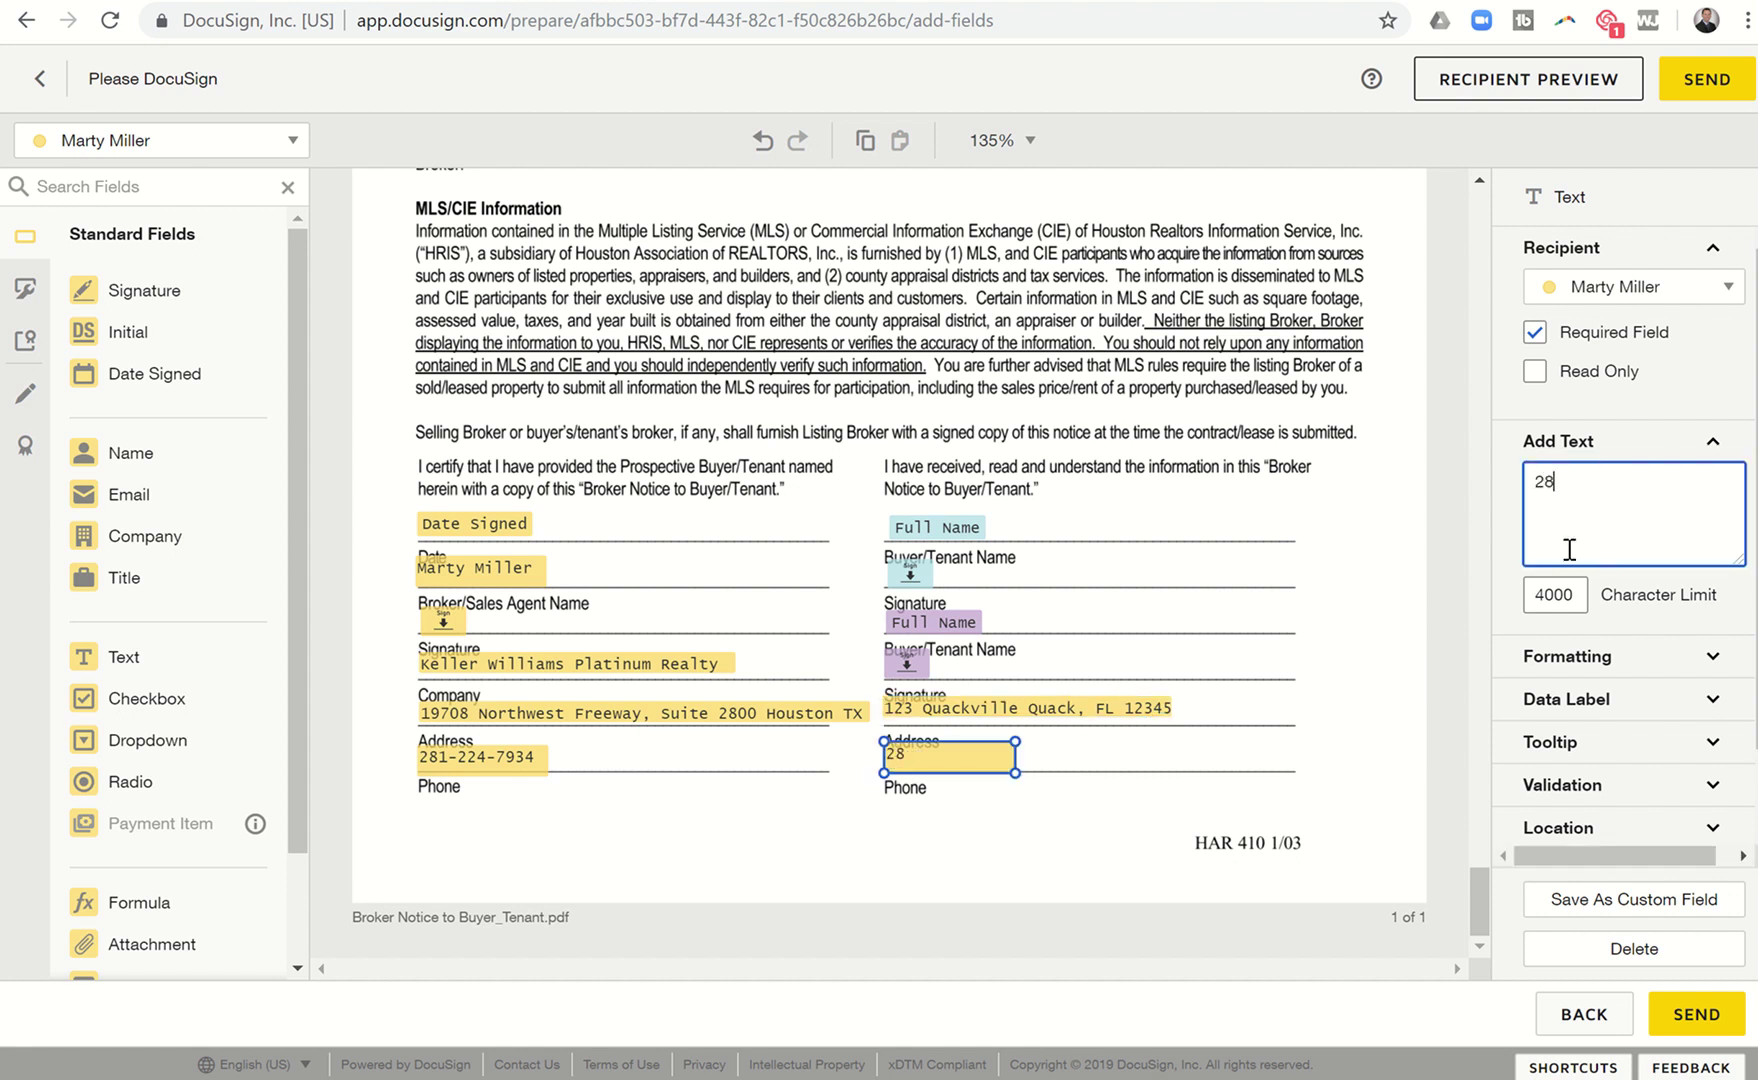
pyautogui.write('1-555-5555')
# Deselect the phone field and scroll through the Broker Notice to review the prefilled fields.
pyautogui.click(1047, 872)
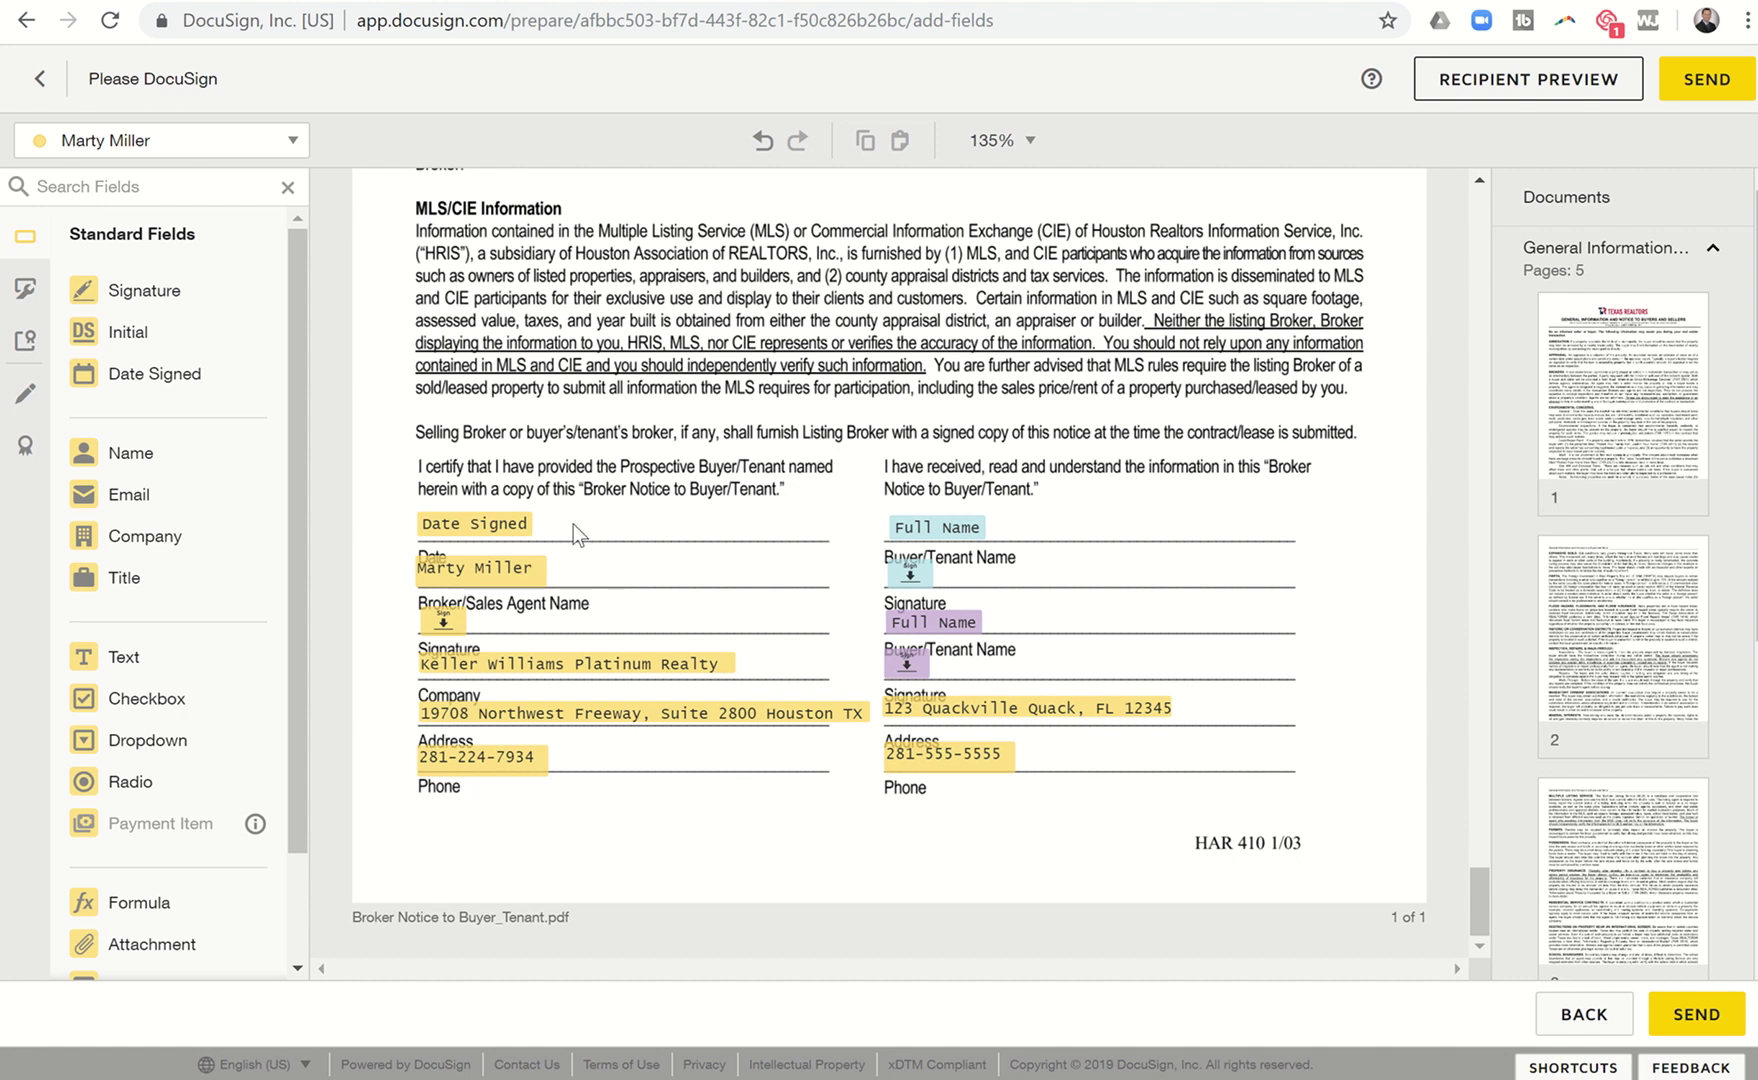
pyautogui.scroll(5, 804, 378)
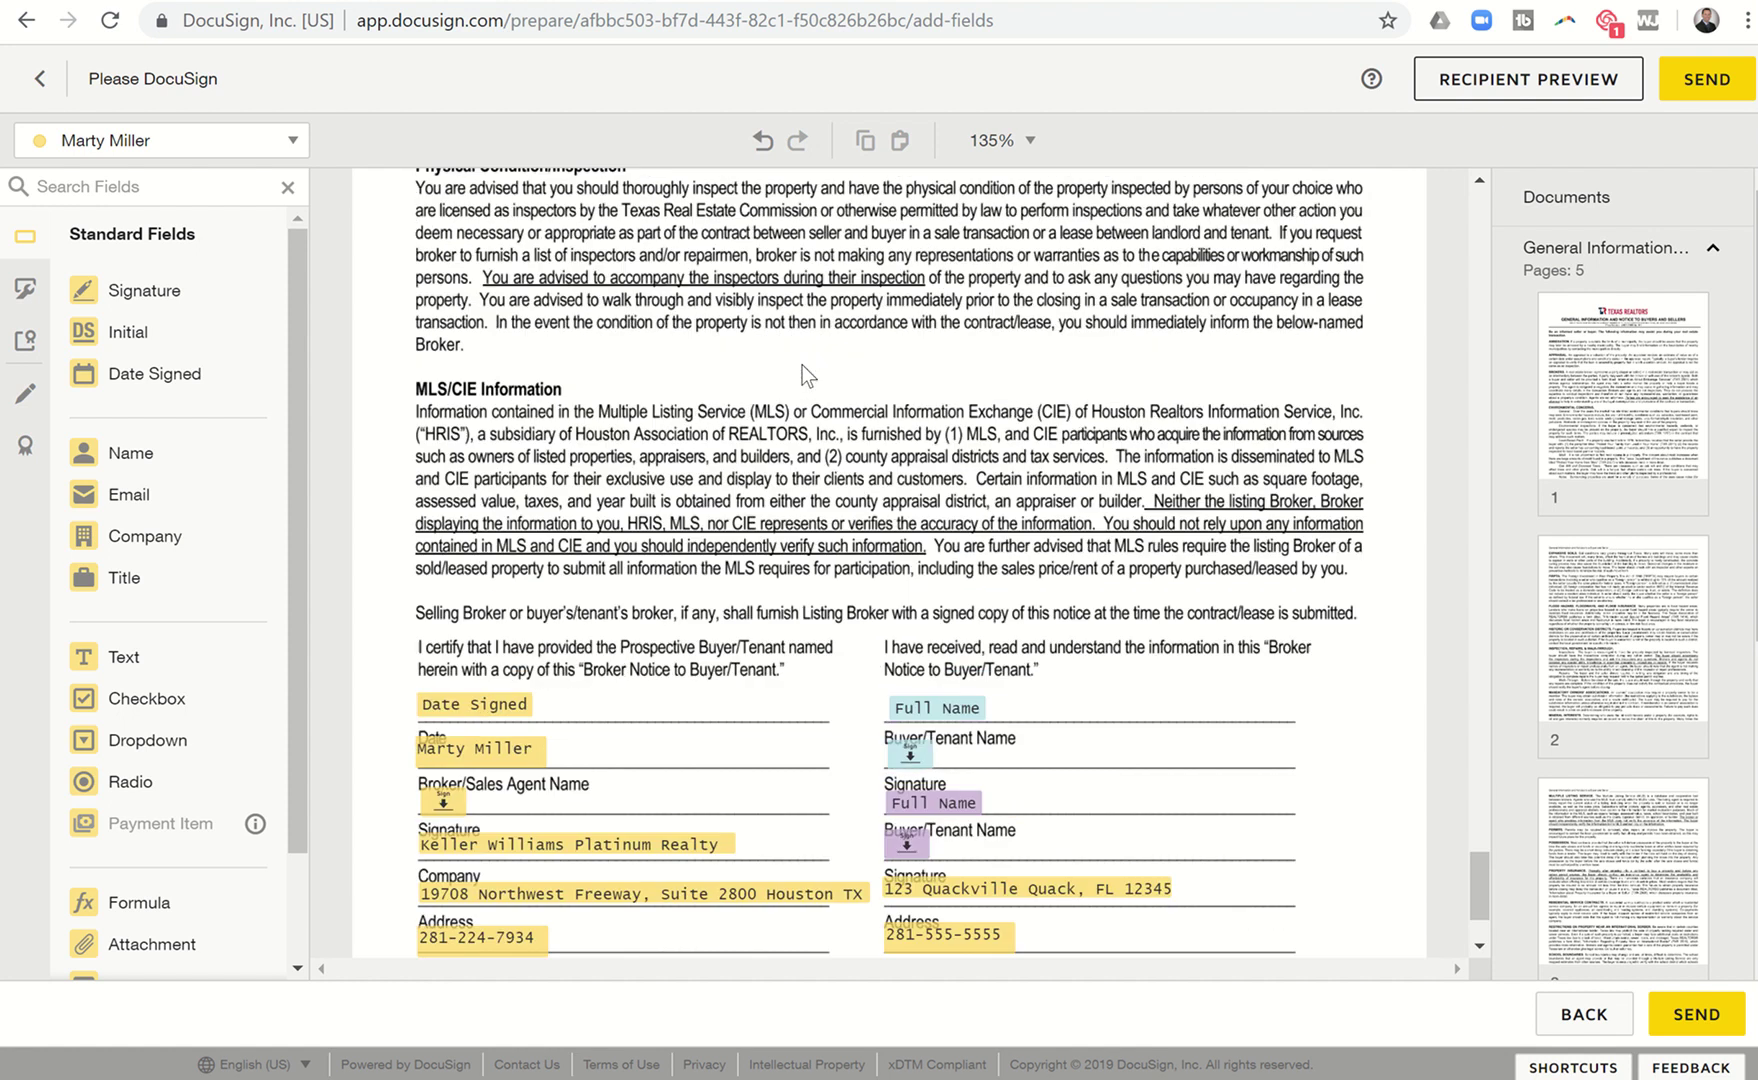
pyautogui.scroll(-3, 808, 375)
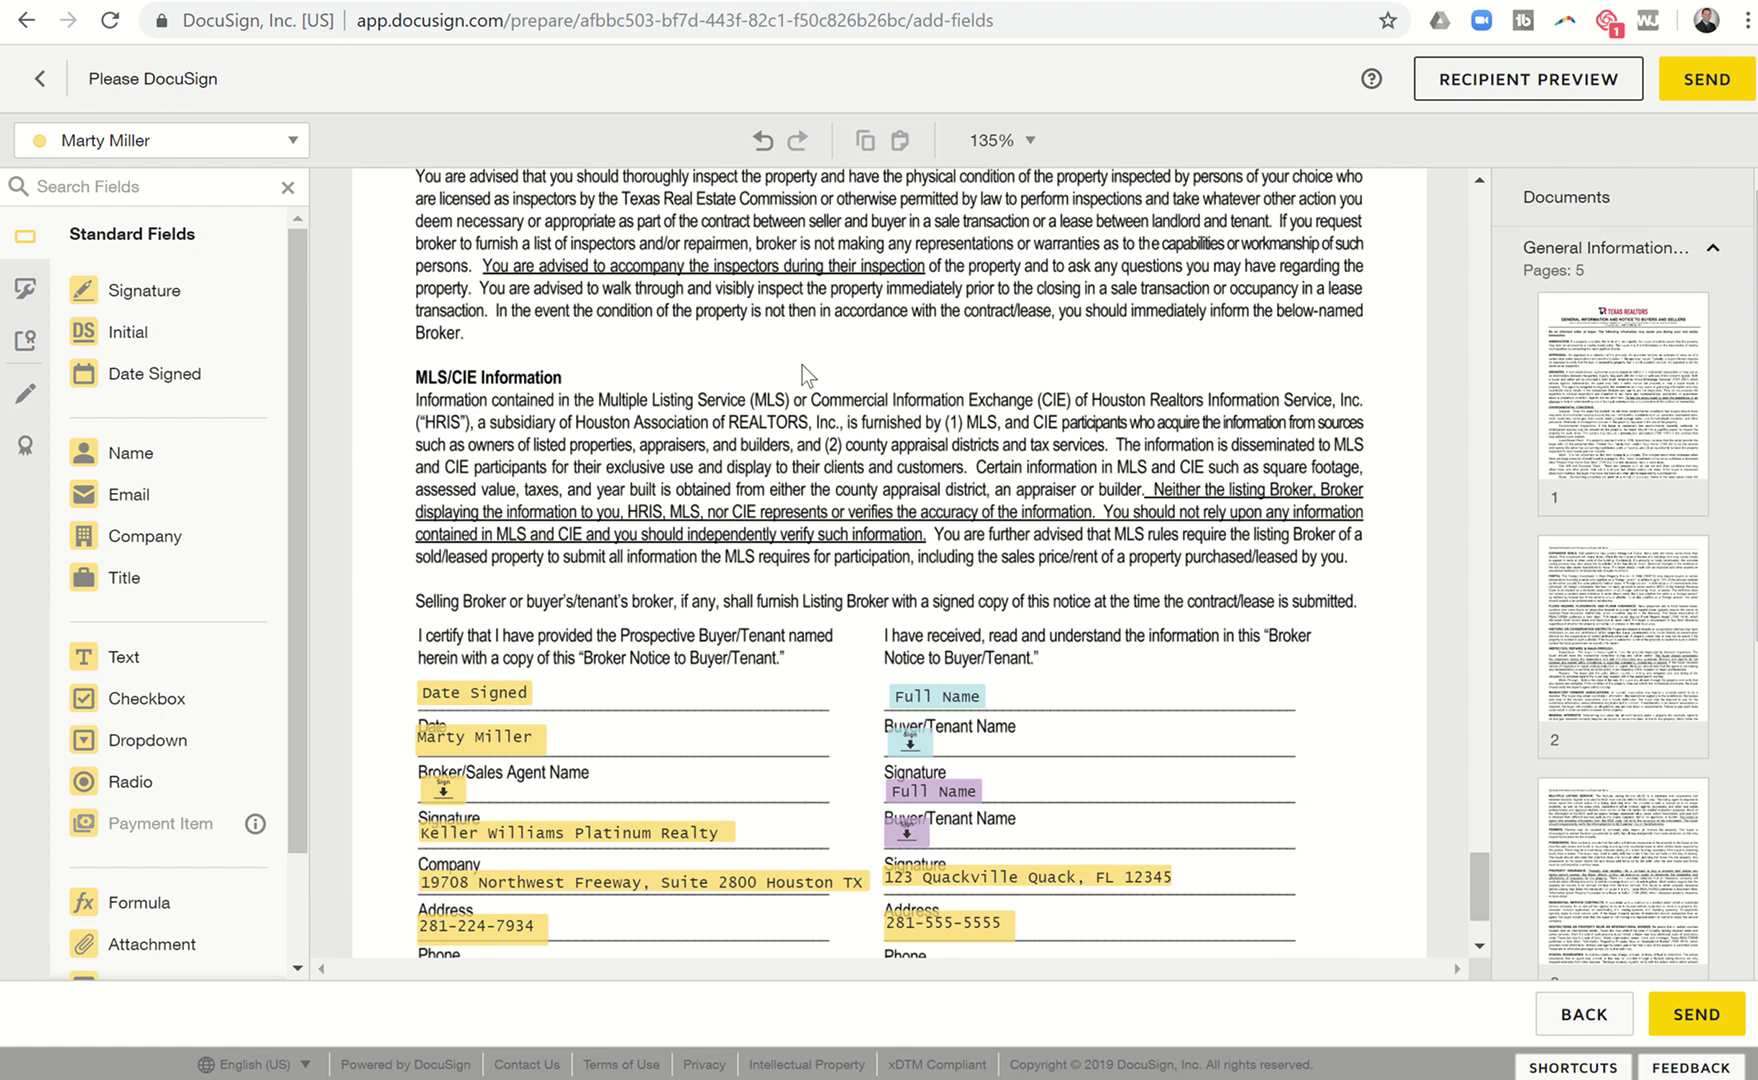
pyautogui.scroll(-2, 802, 375)
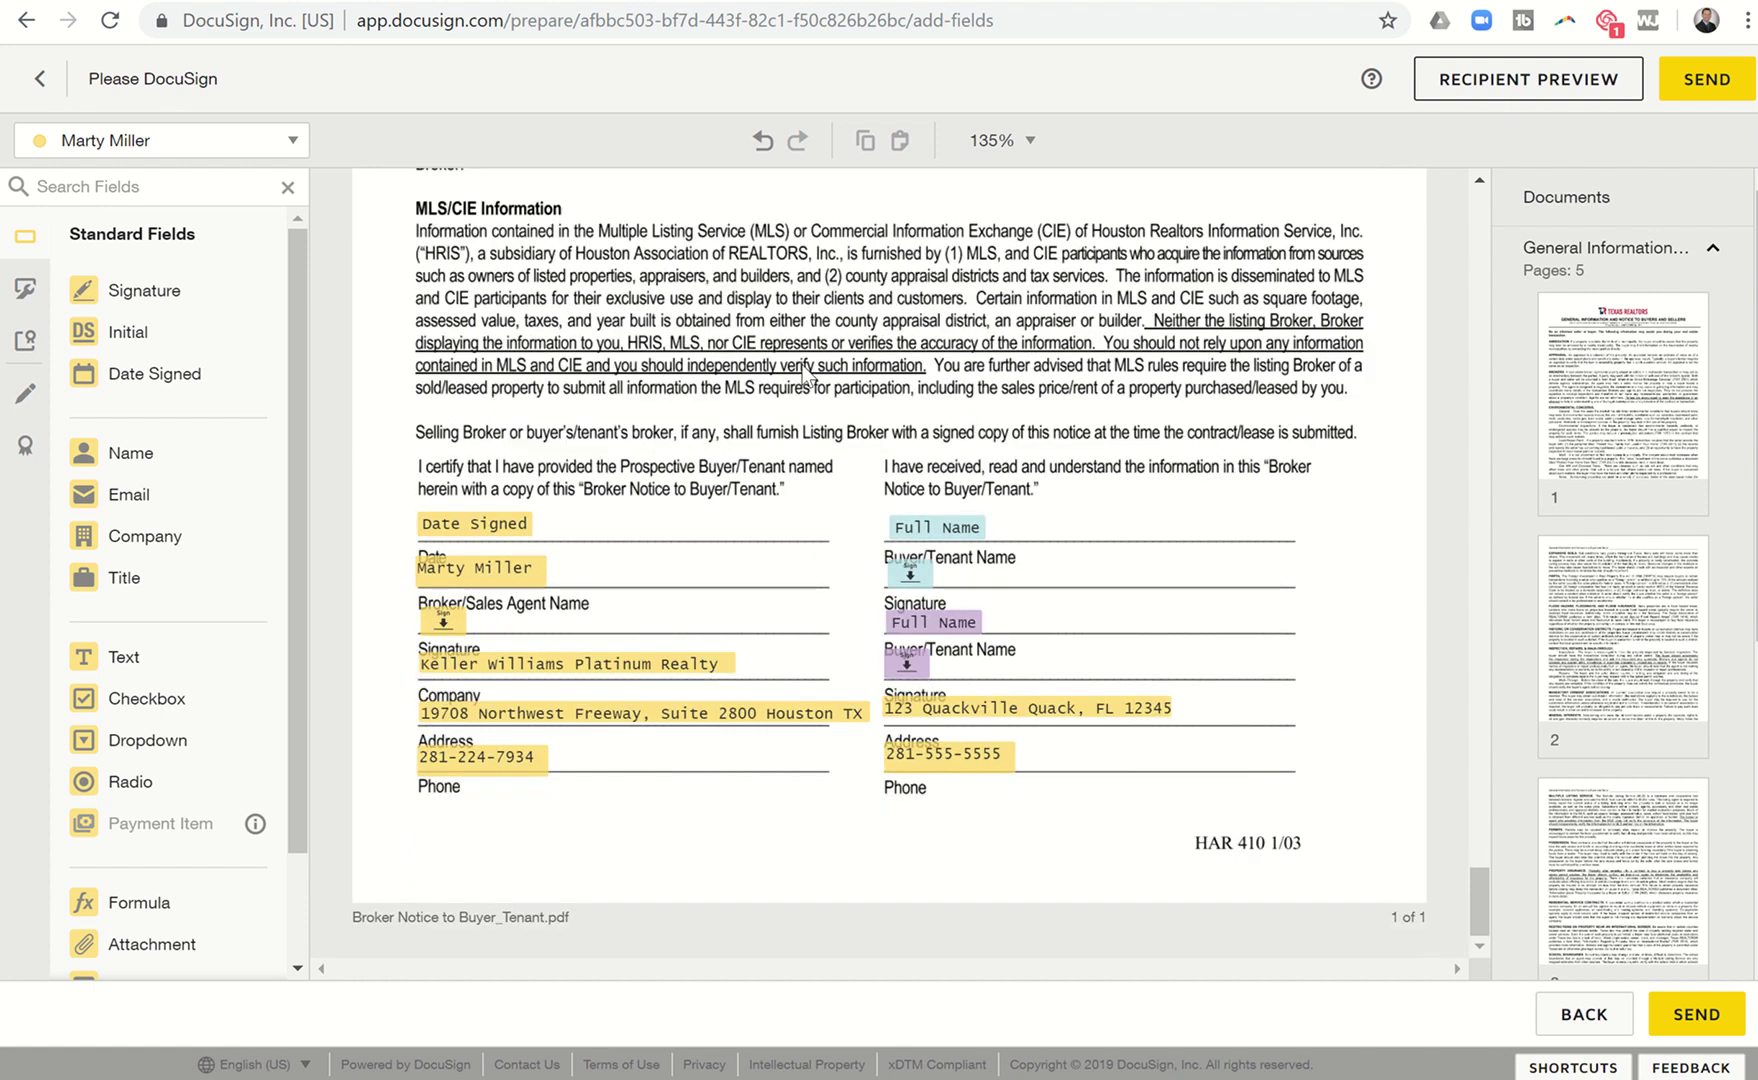
pyautogui.scroll(1, 808, 378)
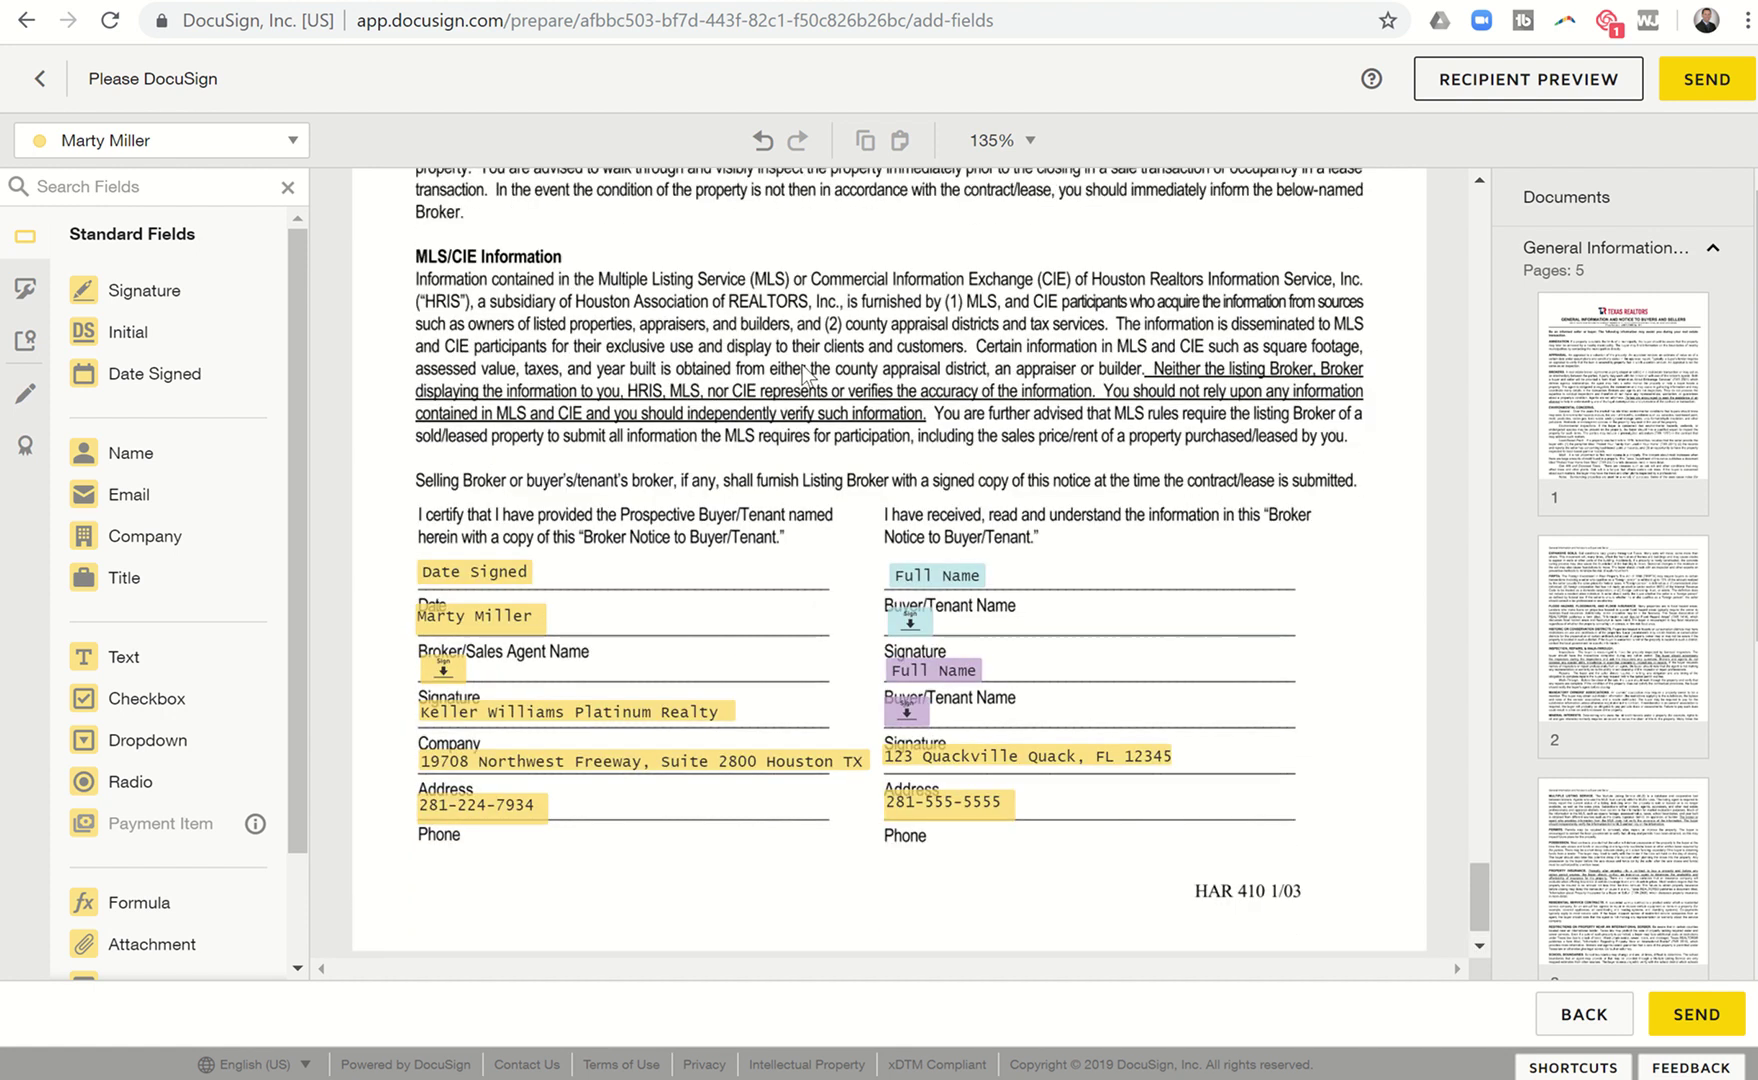